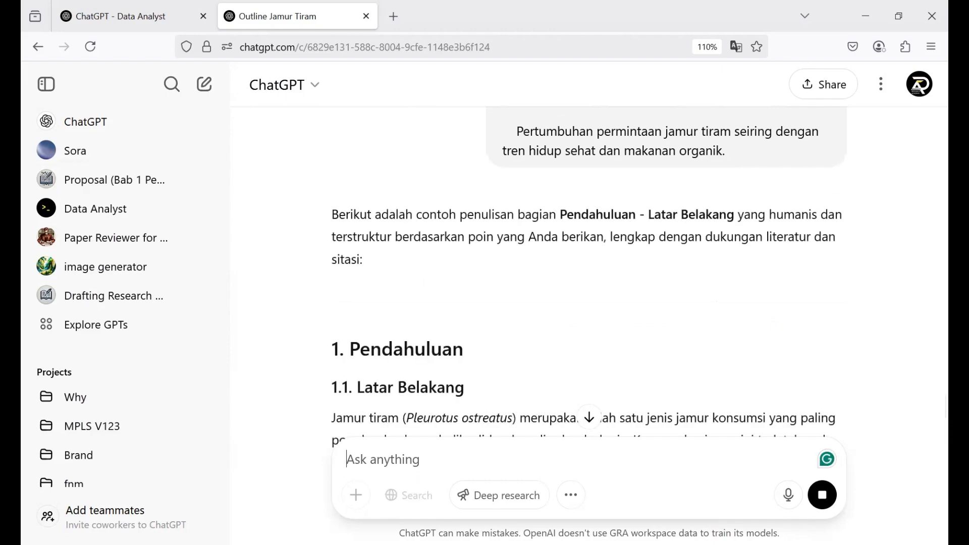
Step: Read through the generated Latar Belakang text of the oyster mushroom introduction
{"action": "scroll", "coordinate": [540, 364], "scroll_direction": "down", "scroll_amount": 6}
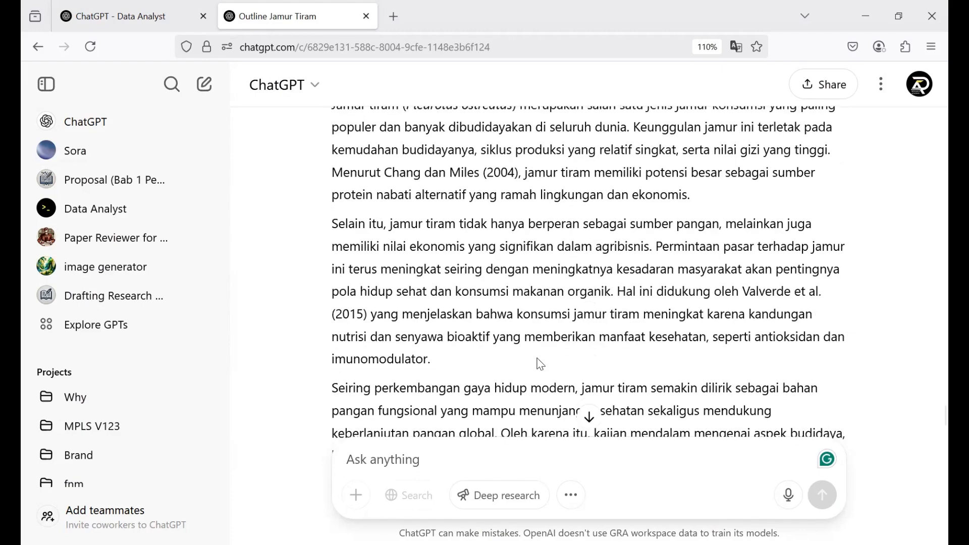
{"action": "scroll", "coordinate": [539, 358], "scroll_direction": "up", "scroll_amount": 2}
{"action": "scroll", "coordinate": [538, 358], "scroll_direction": "down", "scroll_amount": 6}
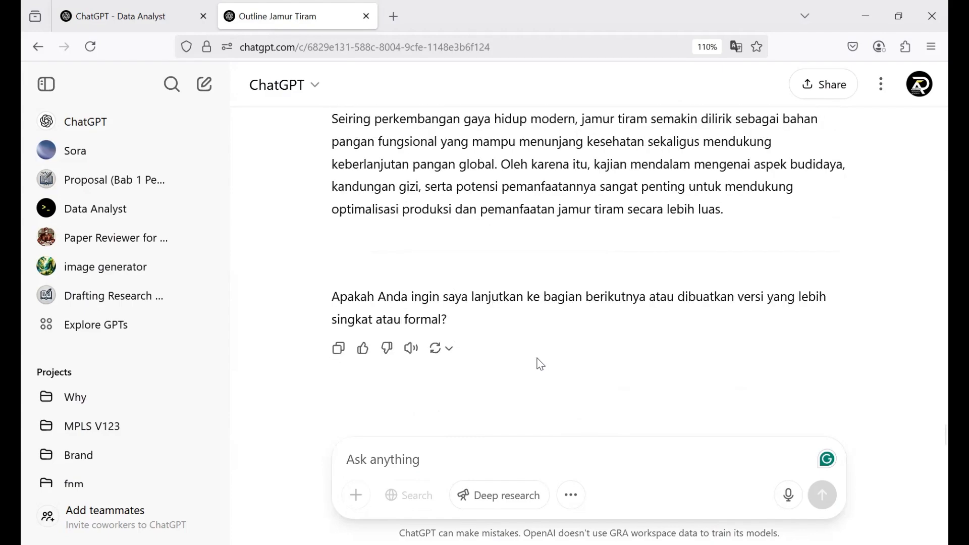
Step: Copy outline sections 2.1 Morfologi Jamur Tiram and 2.2 Klasifikasi Taksonomi and send them as a new prompt
{"action": "scroll", "coordinate": [541, 364], "scroll_direction": "up", "scroll_amount": 5}
{"action": "scroll", "coordinate": [540, 364], "scroll_direction": "up", "scroll_amount": 20}
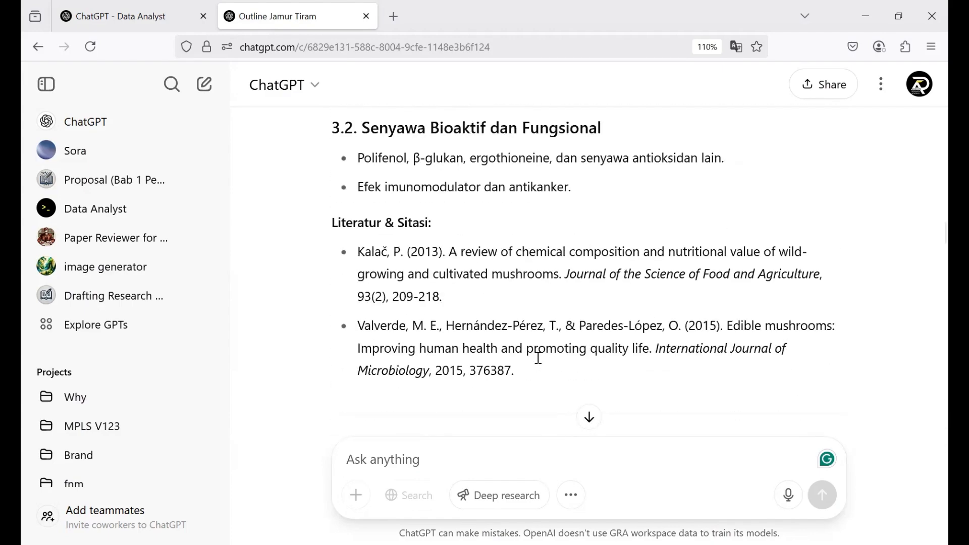
{"action": "scroll", "coordinate": [538, 358], "scroll_direction": "up", "scroll_amount": 12}
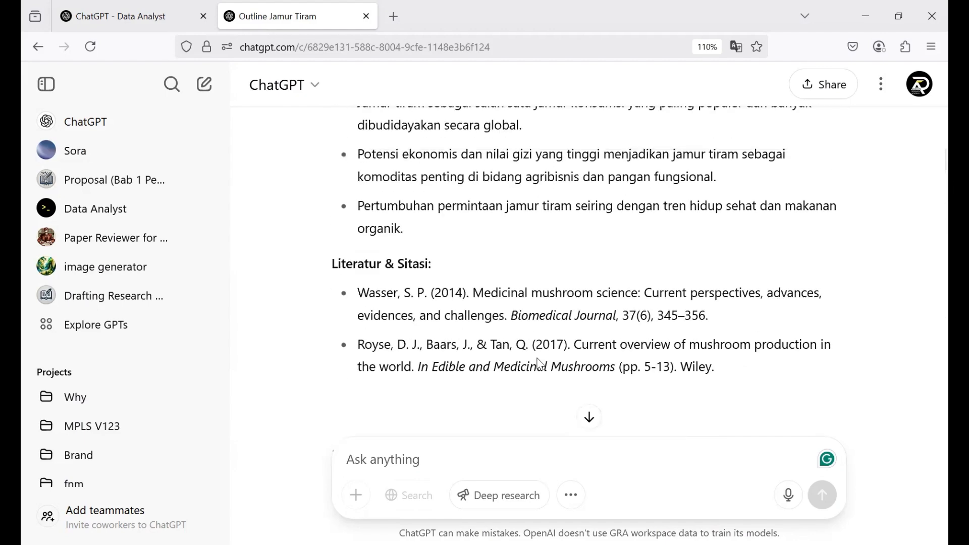
{"action": "scroll", "coordinate": [538, 363], "scroll_direction": "up", "scroll_amount": 9}
{"action": "scroll", "coordinate": [538, 359], "scroll_direction": "down", "scroll_amount": 18}
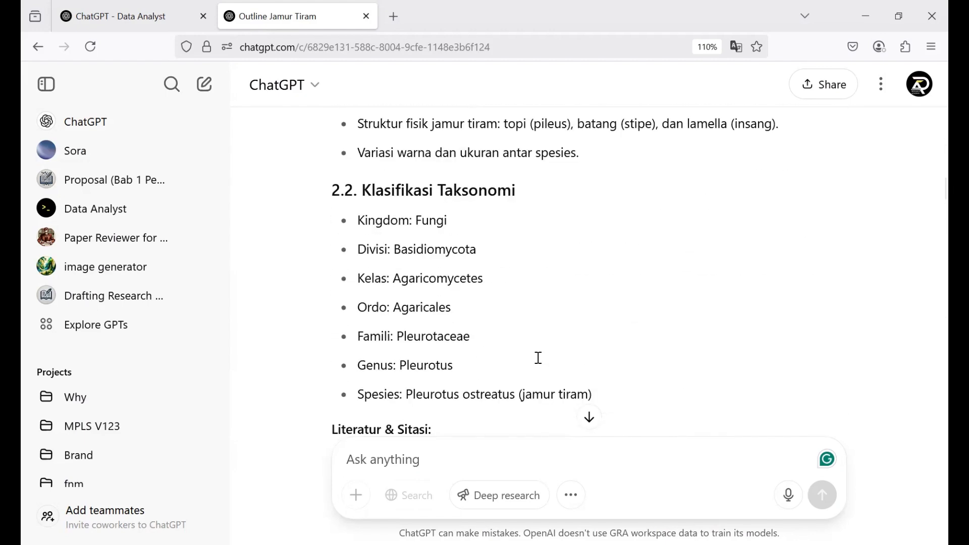
{"action": "scroll", "coordinate": [538, 359], "scroll_direction": "up", "scroll_amount": 2}
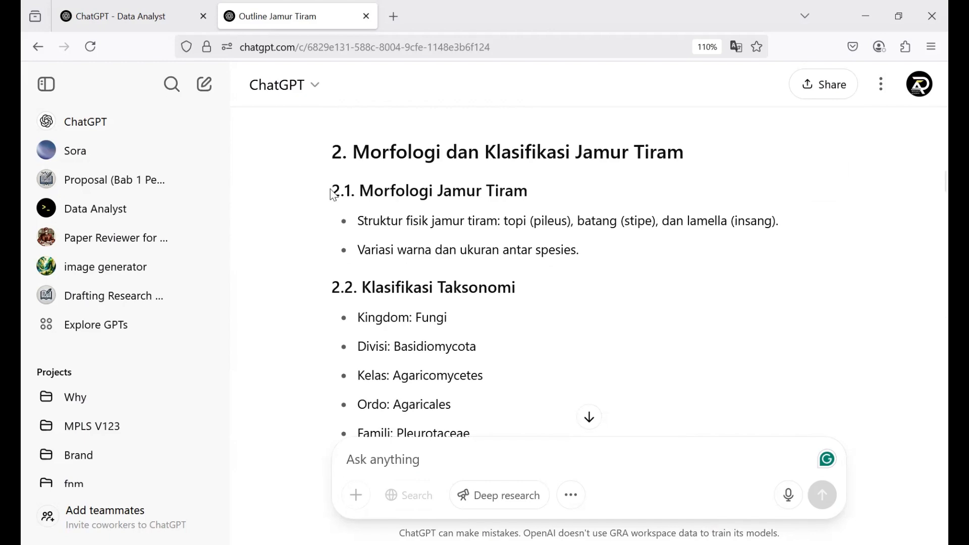
{"action": "left_click_drag", "start_coordinate": [334, 194], "coordinate": [649, 385]}
{"action": "key", "text": "ctrl+c"}
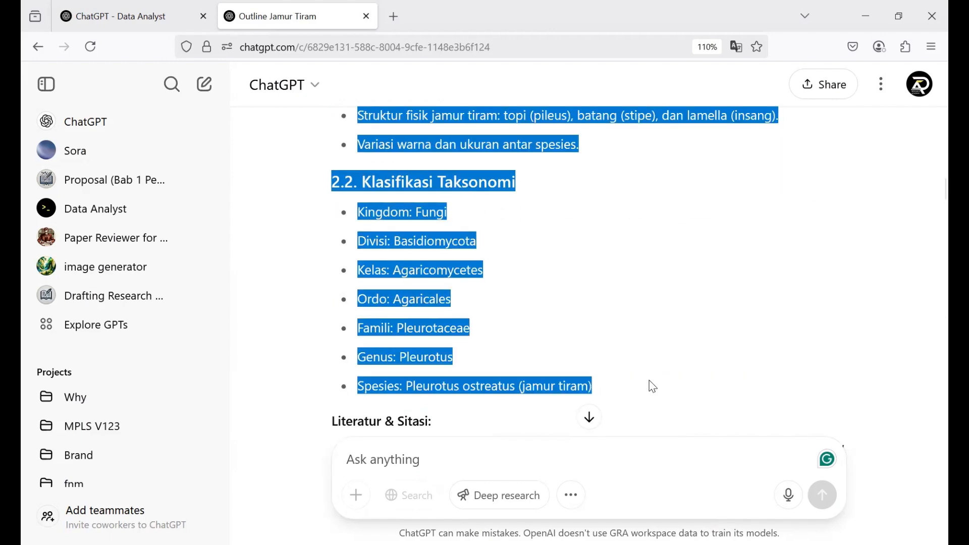
{"action": "left_click", "coordinate": [415, 452]}
{"action": "key", "text": "ctrl+v"}
{"action": "key", "text": "Return"}
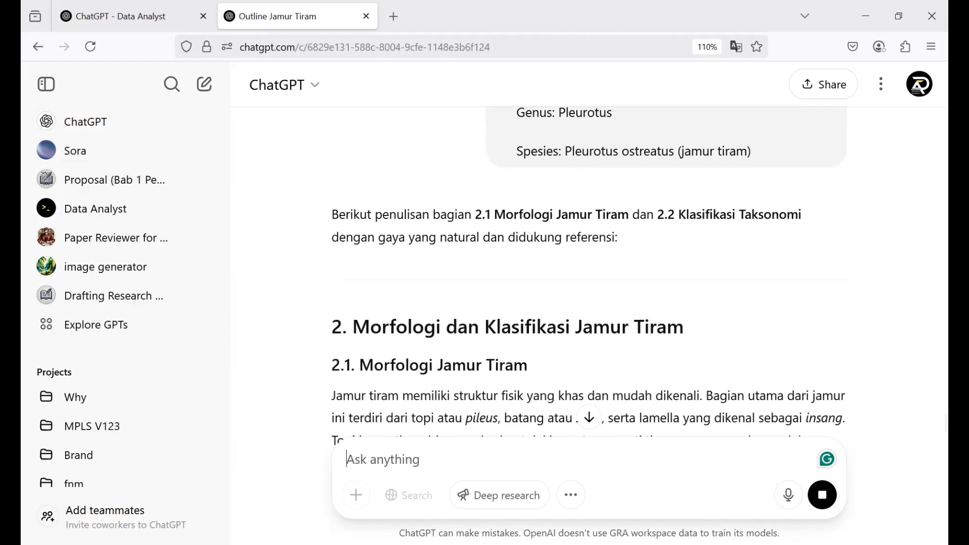
Step: Review the generated text for sections 2.1 and 2.2, then return to the outline's Pendahuluan section and its literature list
{"action": "scroll", "coordinate": [463, 348], "scroll_direction": "down", "scroll_amount": 6}
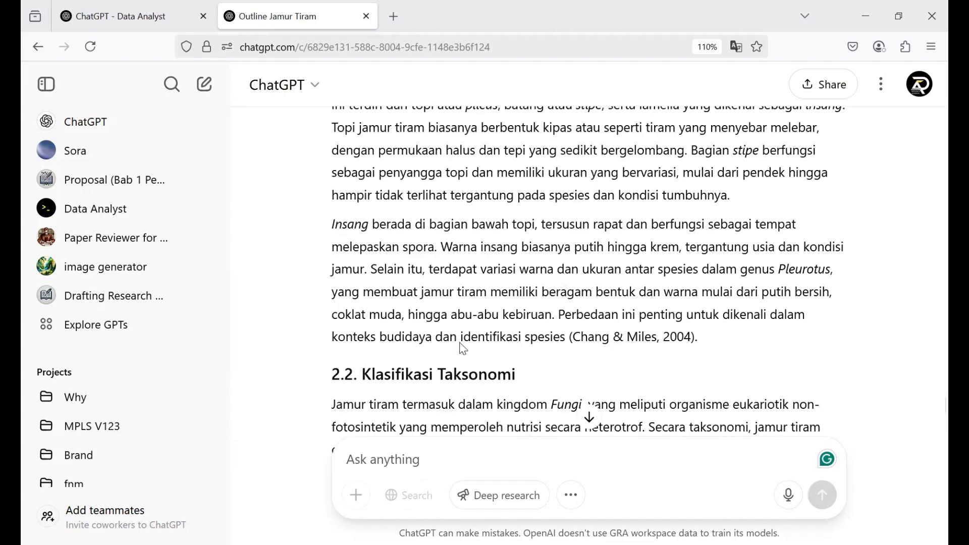
{"action": "scroll", "coordinate": [463, 348], "scroll_direction": "down", "scroll_amount": 6}
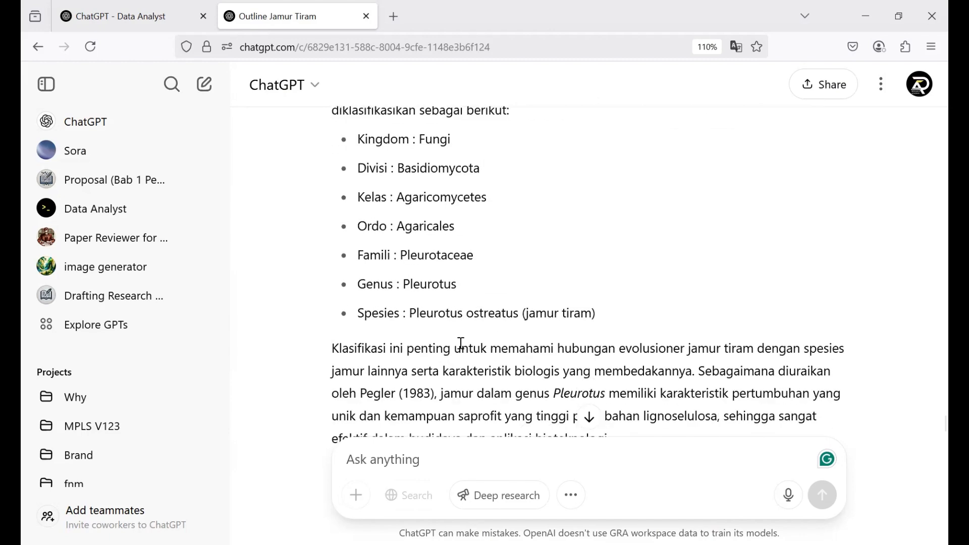
{"action": "scroll", "coordinate": [461, 343], "scroll_direction": "down", "scroll_amount": 4}
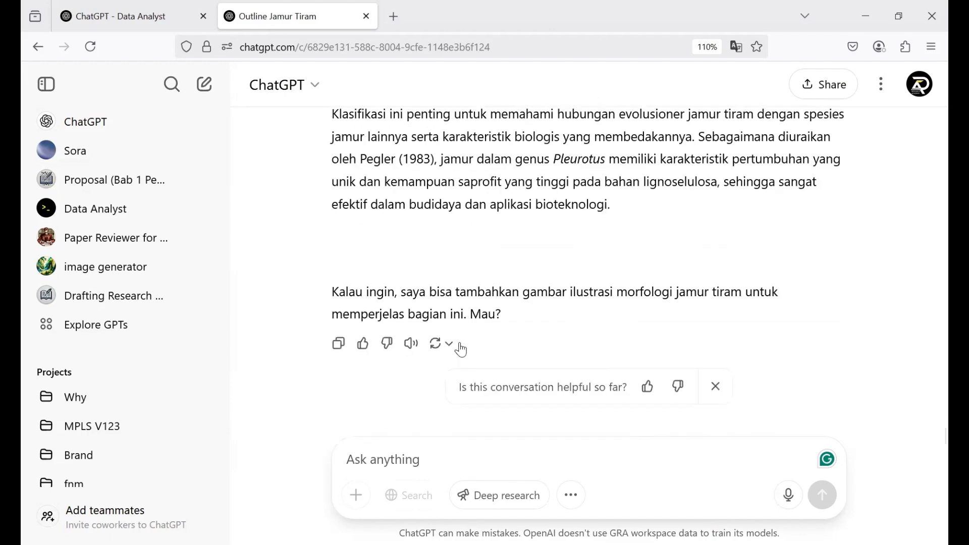
{"action": "scroll", "coordinate": [461, 348], "scroll_direction": "up", "scroll_amount": 15}
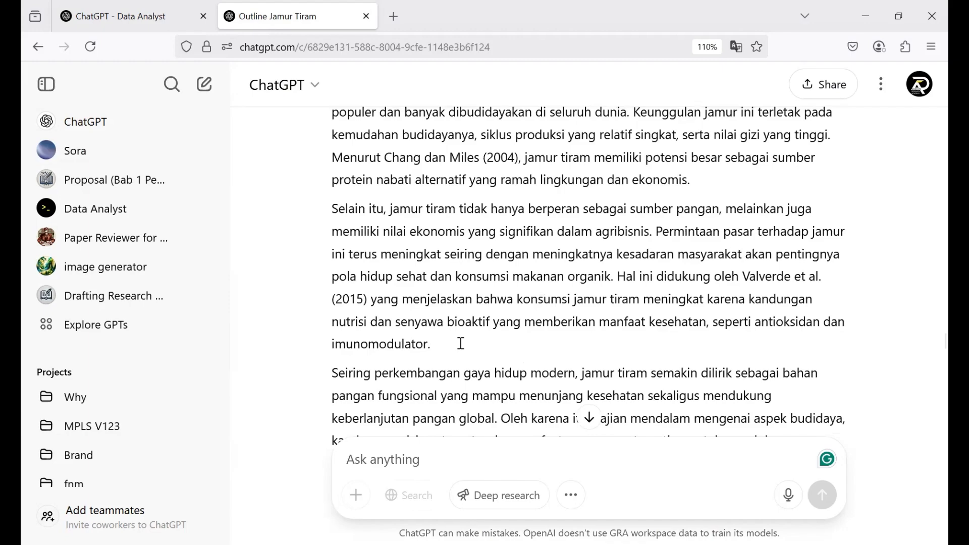
{"action": "scroll", "coordinate": [460, 343], "scroll_direction": "up", "scroll_amount": 20}
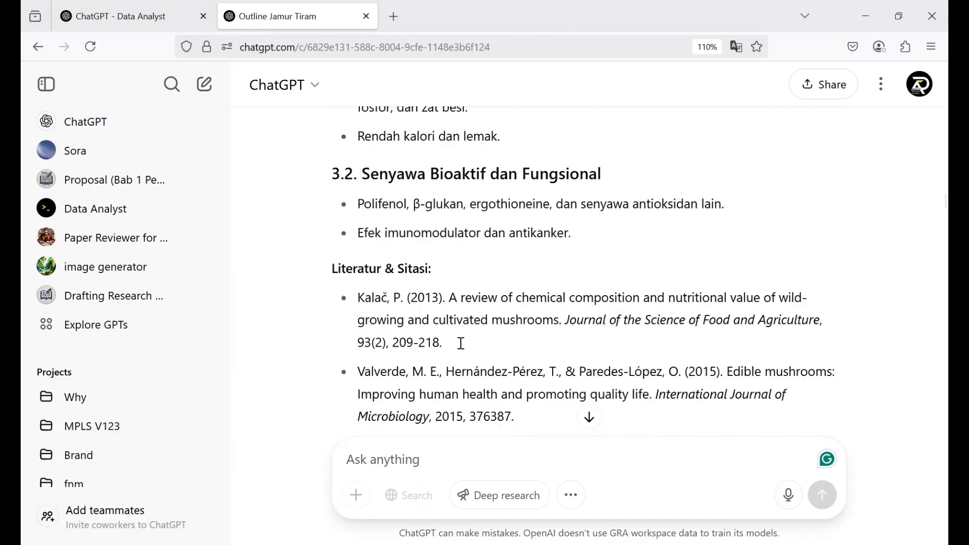
{"action": "scroll", "coordinate": [461, 343], "scroll_direction": "up", "scroll_amount": 7}
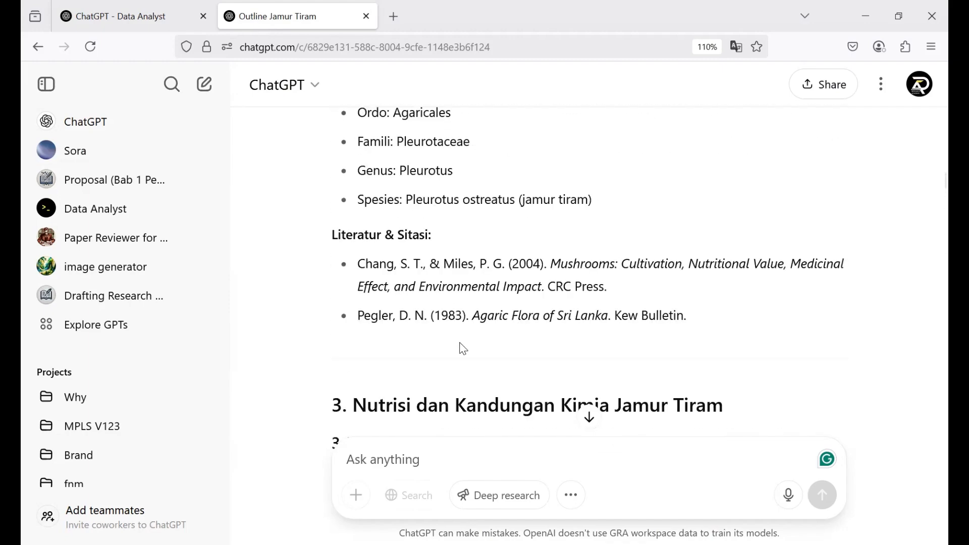
{"action": "scroll", "coordinate": [463, 348], "scroll_direction": "up", "scroll_amount": 10}
{"action": "scroll", "coordinate": [460, 344], "scroll_direction": "down", "scroll_amount": 3}
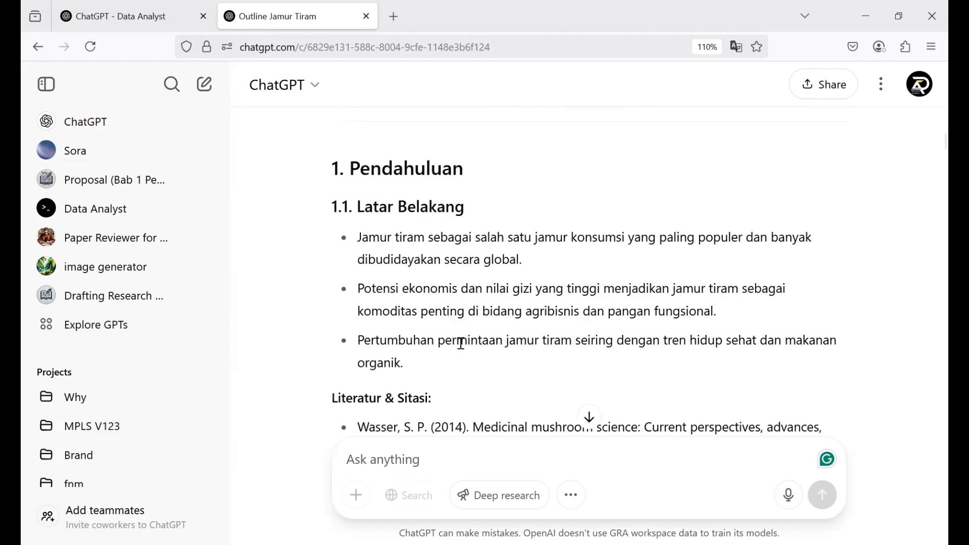
Step: Open the Scite AI research assistant in a new browser tab and bring up its login form
{"action": "left_click", "coordinate": [393, 17]}
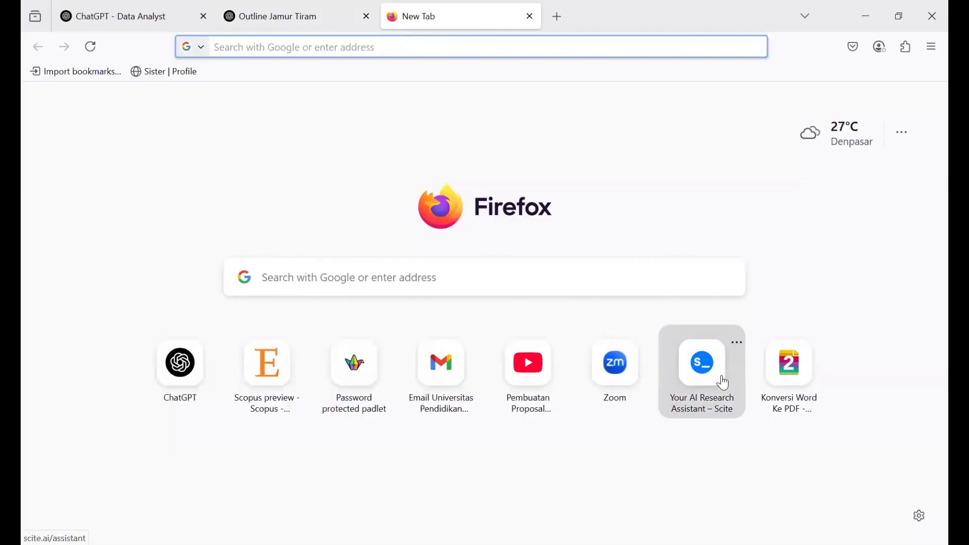
{"action": "left_click", "coordinate": [724, 382]}
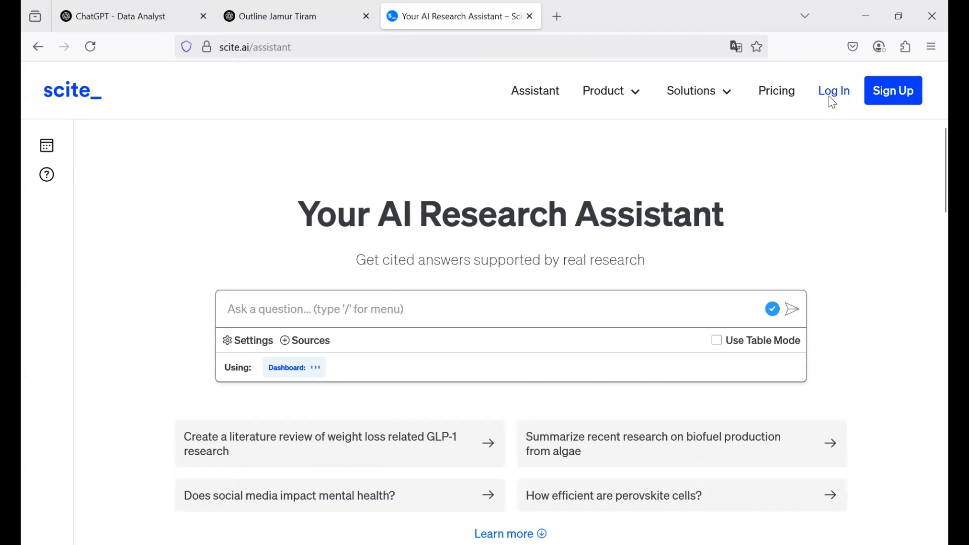
{"action": "left_click", "coordinate": [829, 96]}
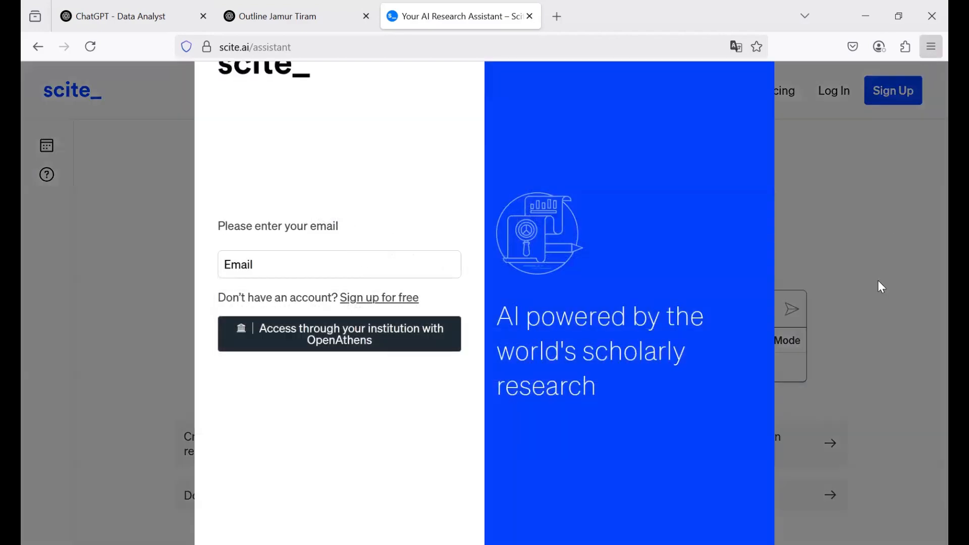
Step: Open the browser's saved passwords and copy the username of the second saved scite.ai login
{"action": "left_click", "coordinate": [931, 46]}
{"action": "left_click", "coordinate": [806, 247]}
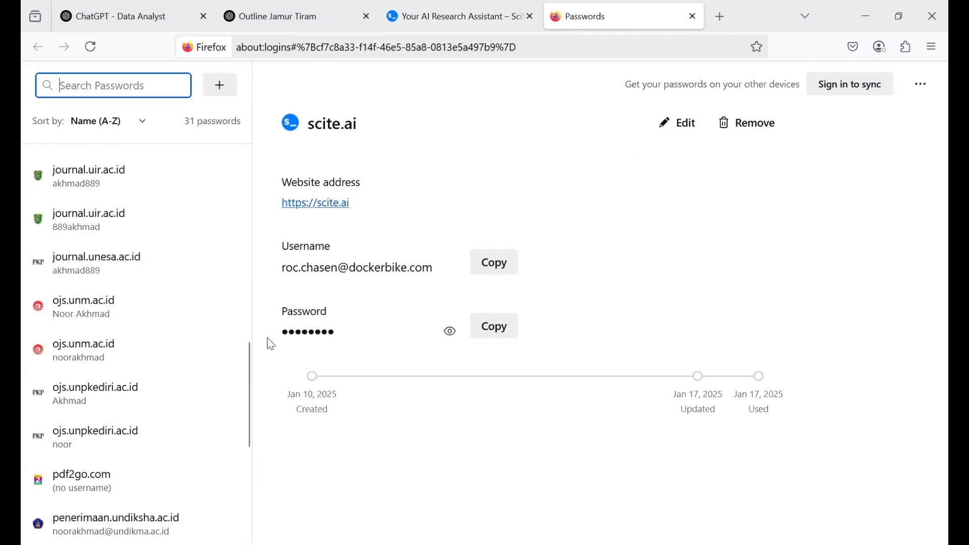
{"action": "left_click_drag", "start_coordinate": [245, 377], "coordinate": [247, 464]}
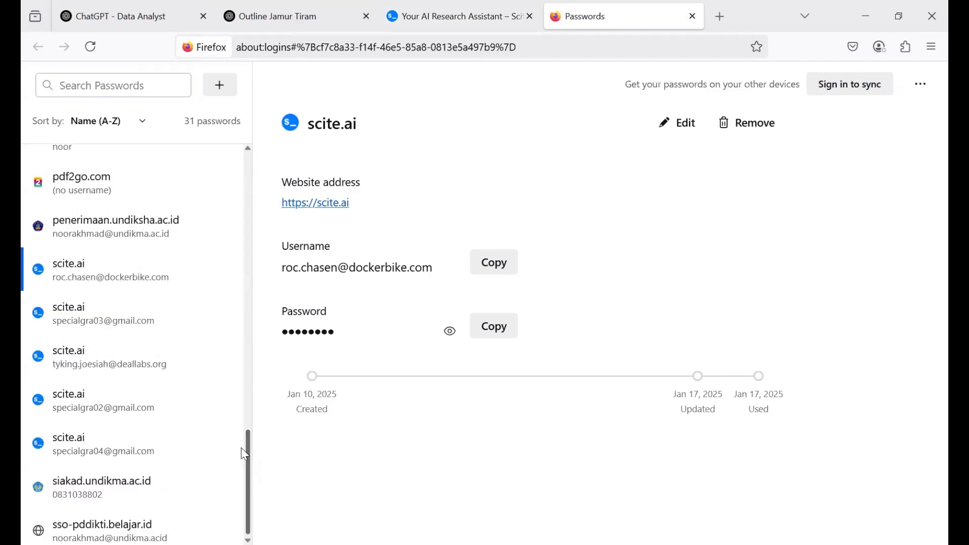
{"action": "left_click", "coordinate": [146, 304]}
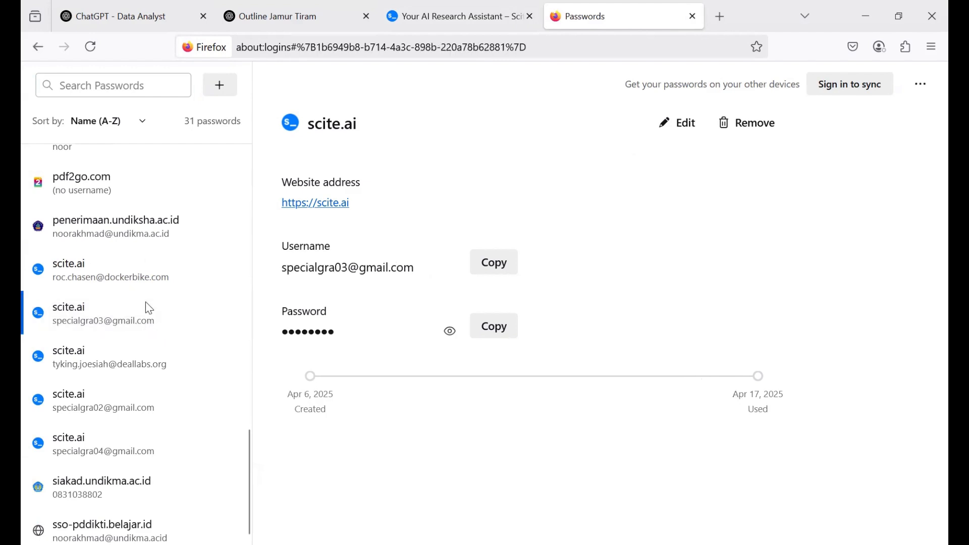
{"action": "left_click", "coordinate": [498, 265]}
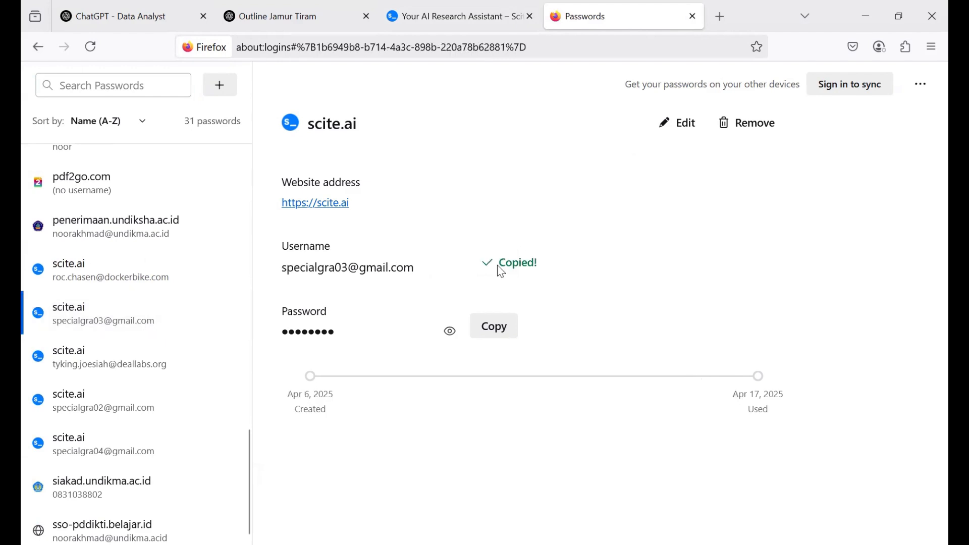
Step: Return to Scite, dismiss the feedback survey, and log in with the copied account e-mail and the saved password
{"action": "left_click", "coordinate": [463, 23]}
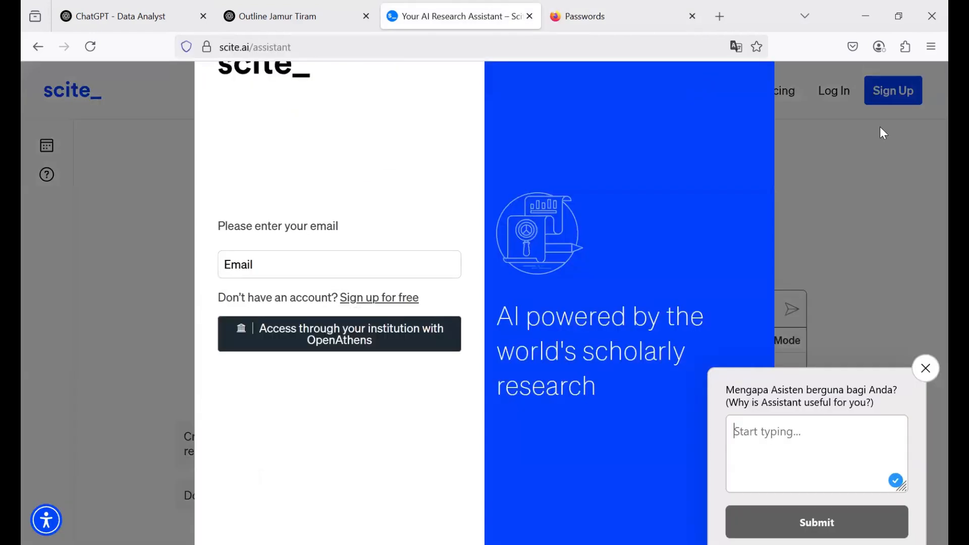
{"action": "left_click", "coordinate": [927, 369]}
{"action": "left_click", "coordinate": [351, 264]}
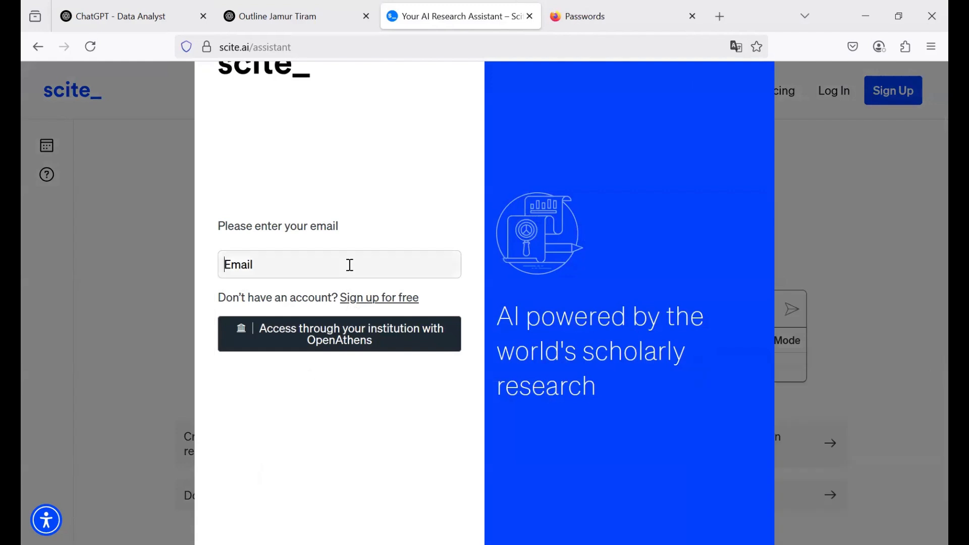
{"action": "key", "text": "ctrl+v"}
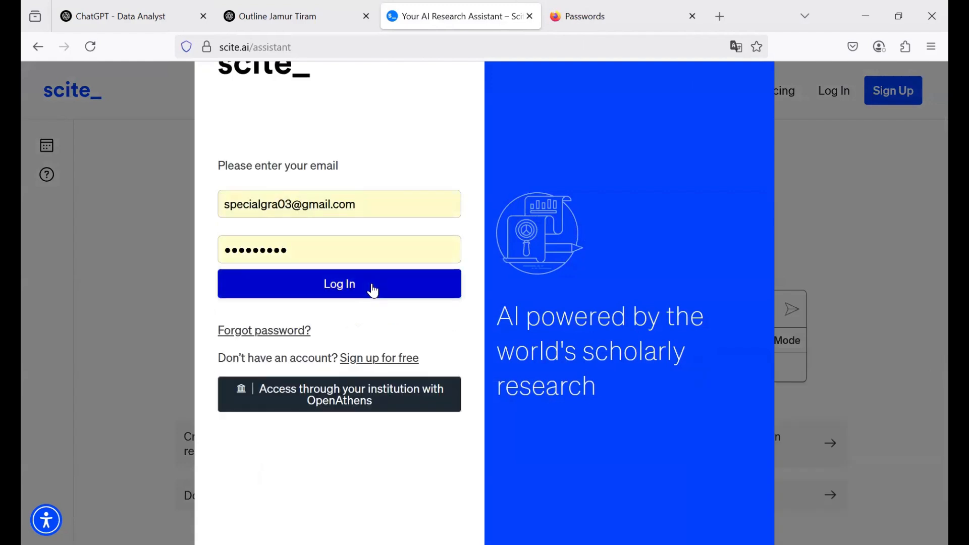
{"action": "left_click", "coordinate": [372, 287]}
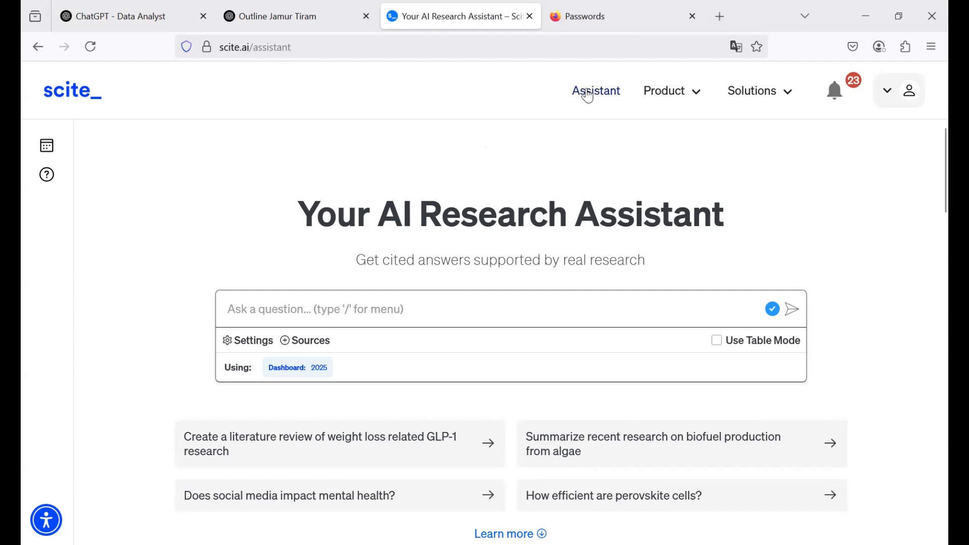
Step: Open the Scite assistant's settings and set the reference year range from 2020 to 2025
{"action": "left_click", "coordinate": [468, 316]}
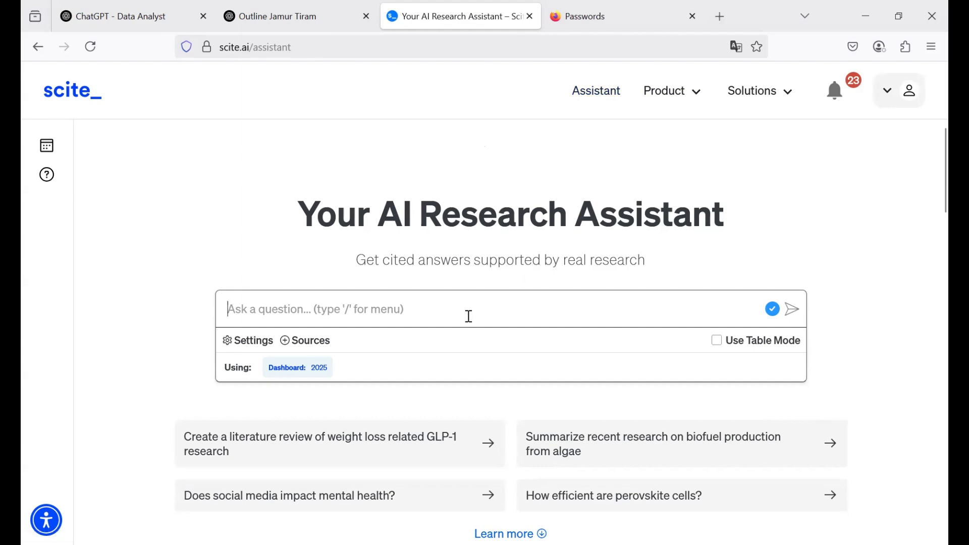
{"action": "left_click", "coordinate": [251, 348]}
{"action": "left_click", "coordinate": [779, 195]}
{"action": "left_click", "coordinate": [675, 96]}
{"action": "left_click", "coordinate": [248, 341]}
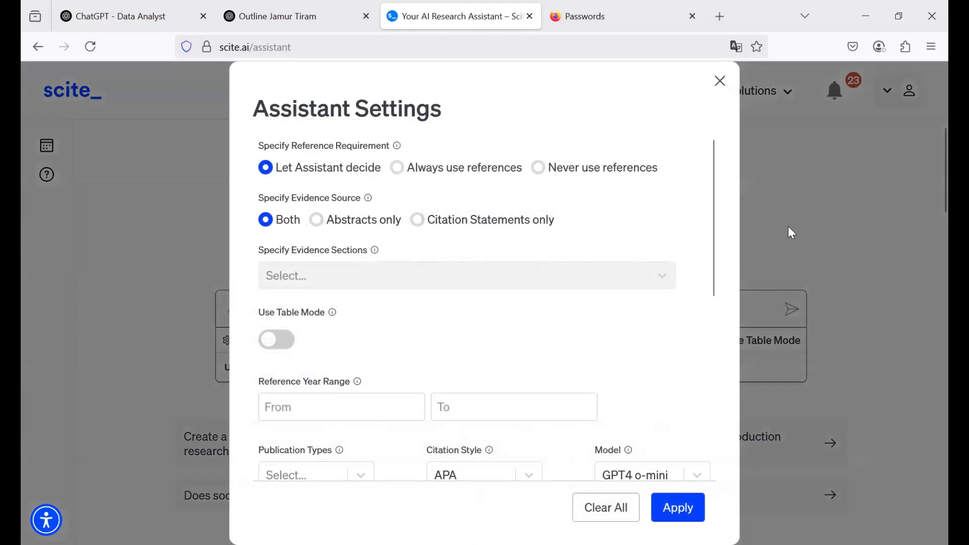
{"action": "left_click_drag", "start_coordinate": [712, 232], "coordinate": [733, 304]}
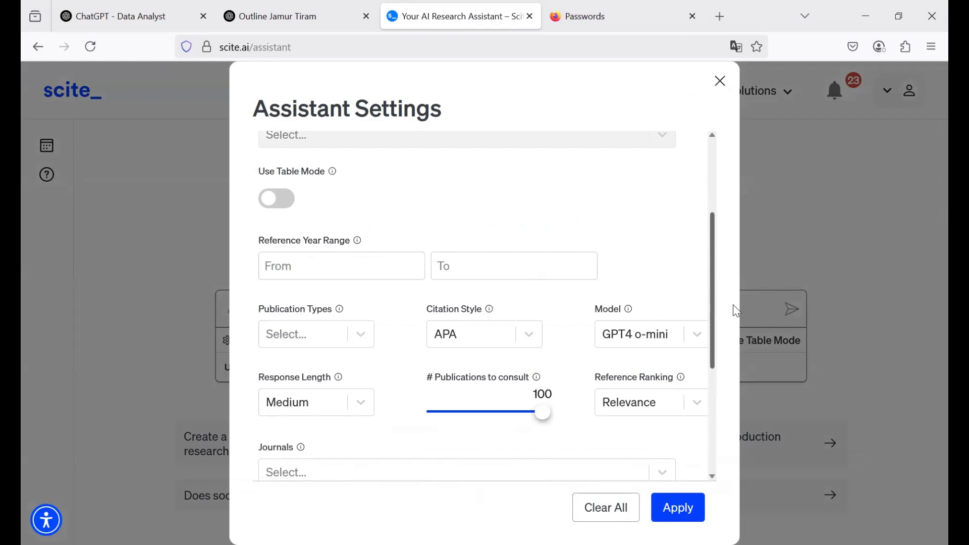
{"action": "left_click", "coordinate": [348, 264]}
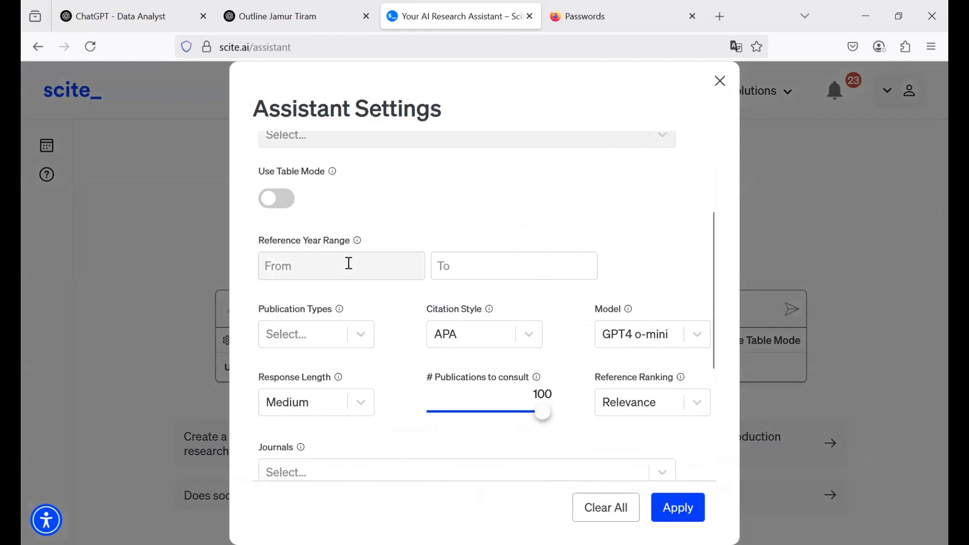
{"action": "type", "text": "2020"}
{"action": "left_click", "coordinate": [465, 265]}
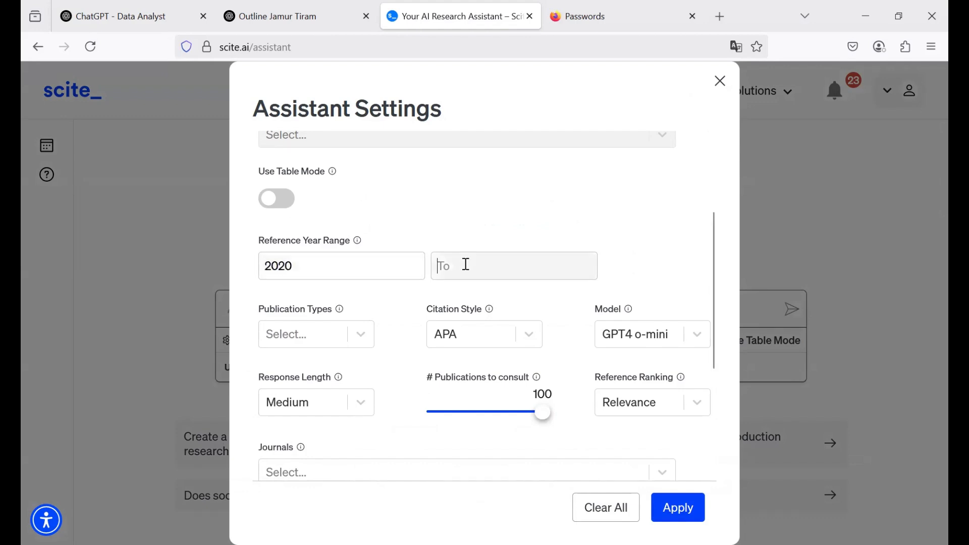
{"action": "type", "text": "2025"}
Step: Restrict the publication types to Article and Book in the assistant settings
{"action": "left_click", "coordinate": [359, 335]}
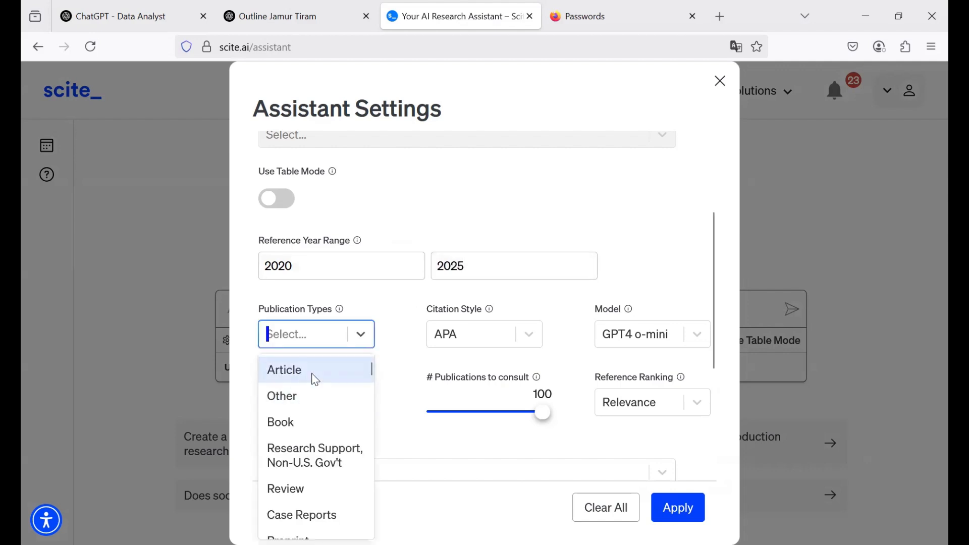
{"action": "left_click", "coordinate": [316, 379]}
{"action": "left_click", "coordinate": [370, 335]}
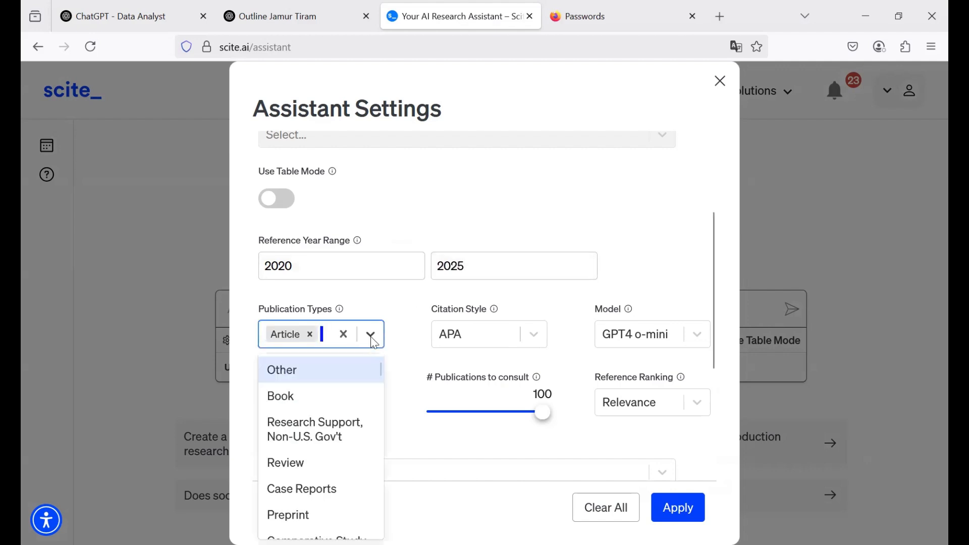
{"action": "left_click", "coordinate": [312, 399]}
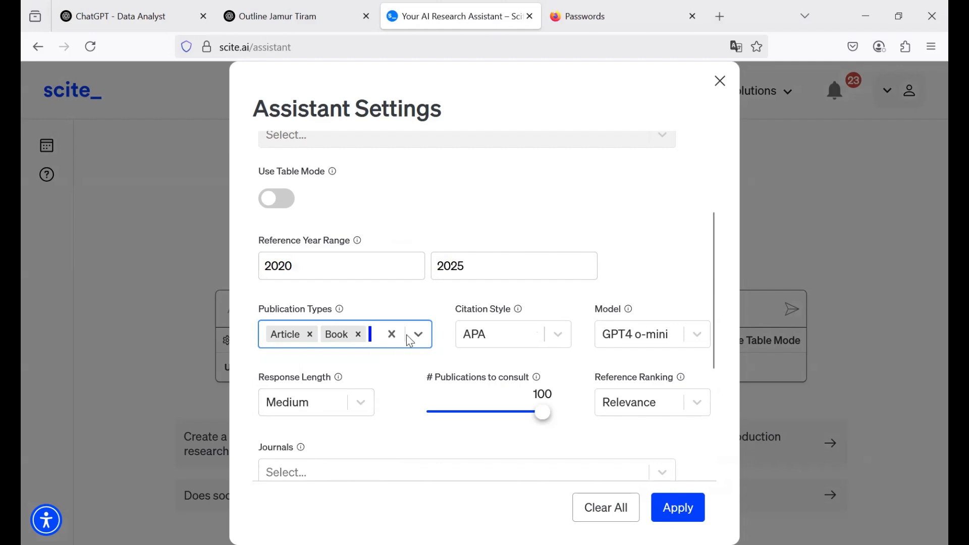
{"action": "left_click", "coordinate": [558, 335]}
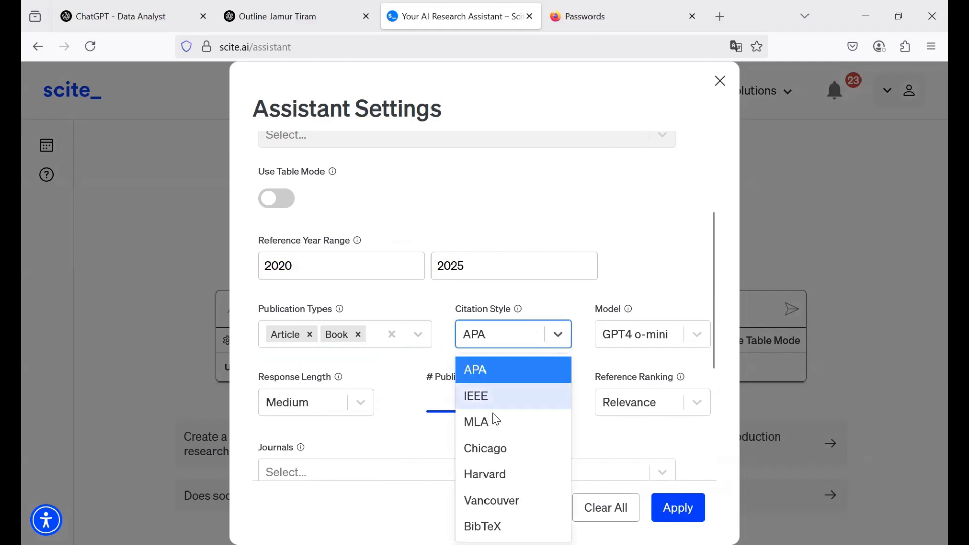
{"action": "left_click", "coordinate": [509, 371]}
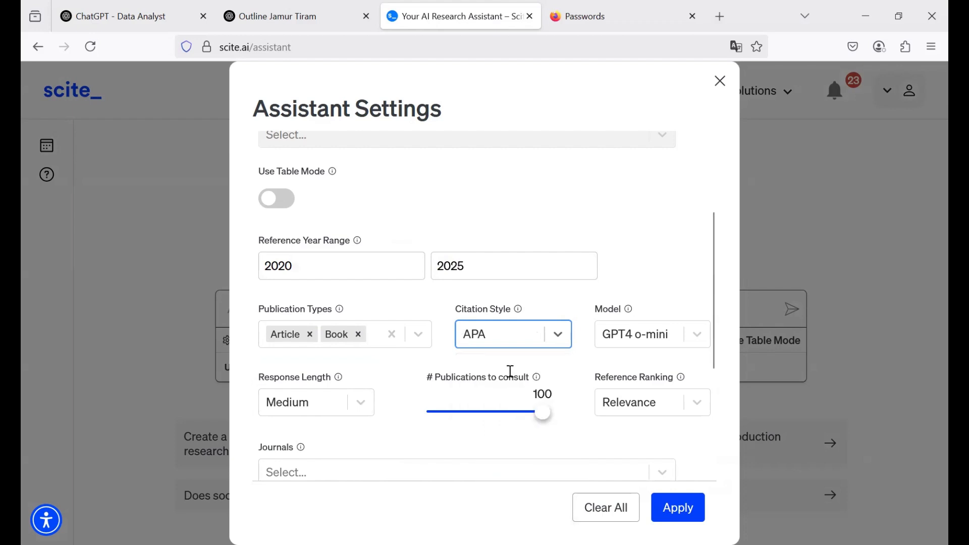
{"action": "left_click", "coordinate": [701, 335]}
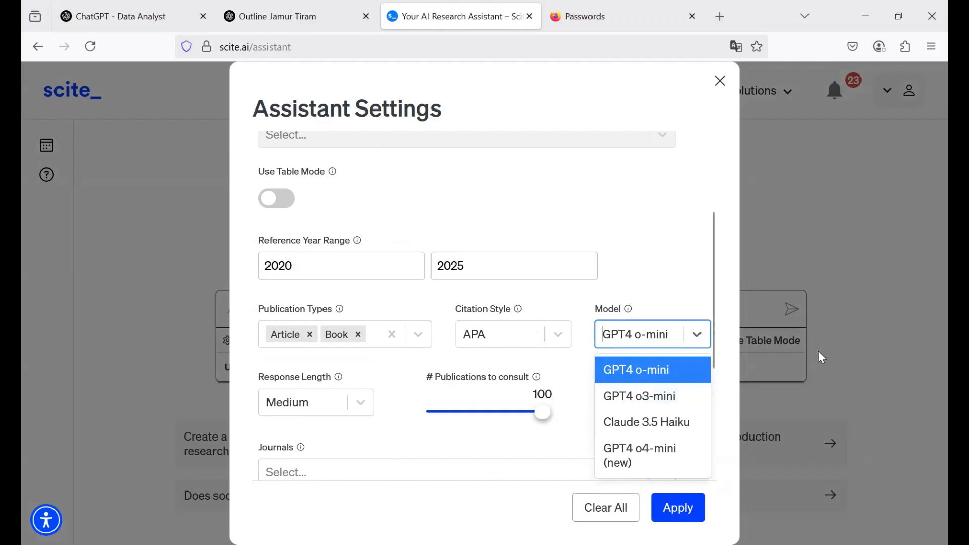
{"action": "left_click", "coordinate": [840, 362]}
{"action": "left_click", "coordinate": [840, 362]}
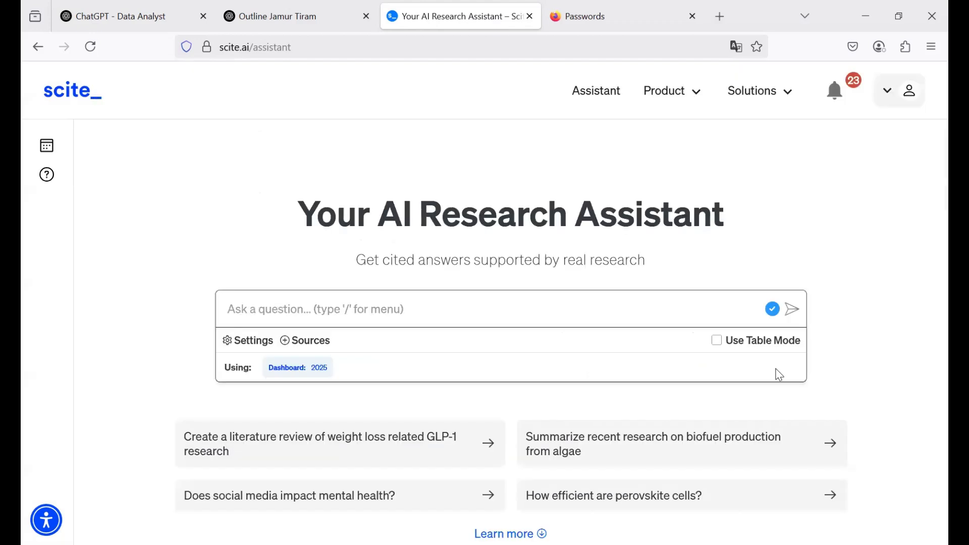
Step: Reopen the assistant settings and set the model to GPT4 o-mini
{"action": "left_click", "coordinate": [240, 344]}
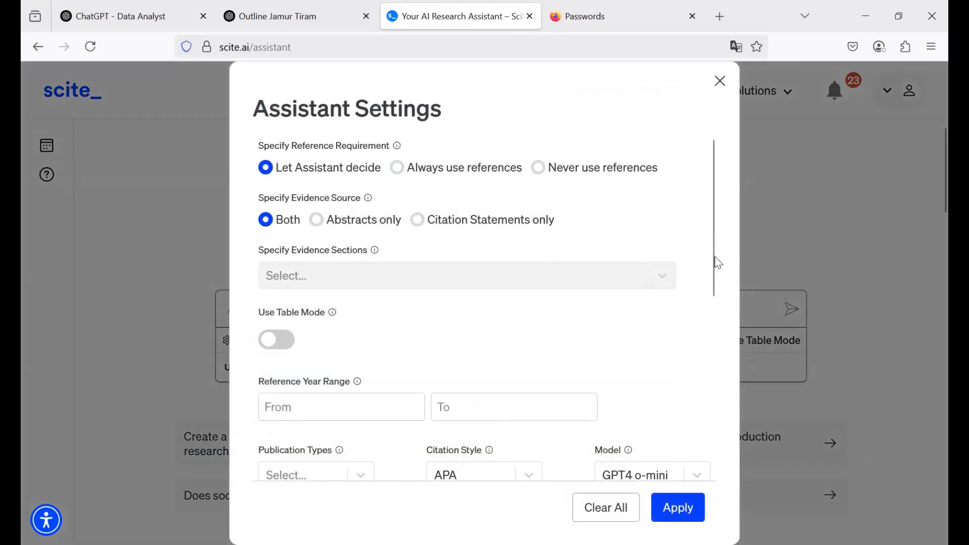
{"action": "left_click_drag", "start_coordinate": [714, 256], "coordinate": [718, 379]}
{"action": "left_click", "coordinate": [651, 251]}
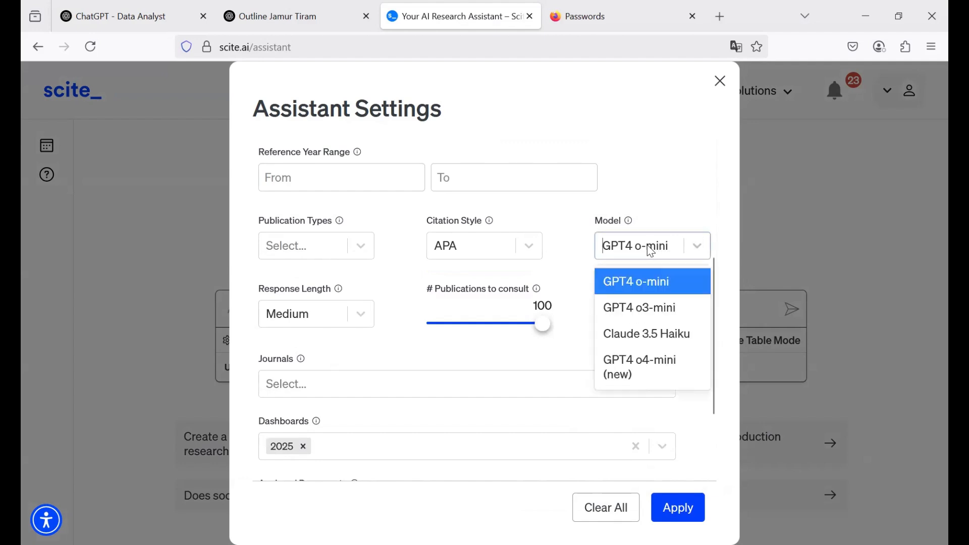
{"action": "left_click", "coordinate": [706, 335]}
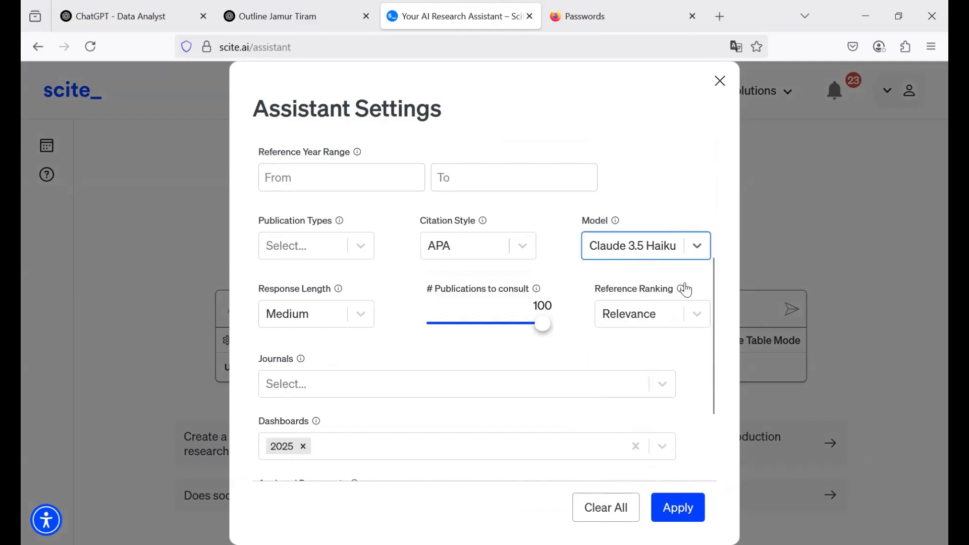
{"action": "left_click", "coordinate": [657, 251]}
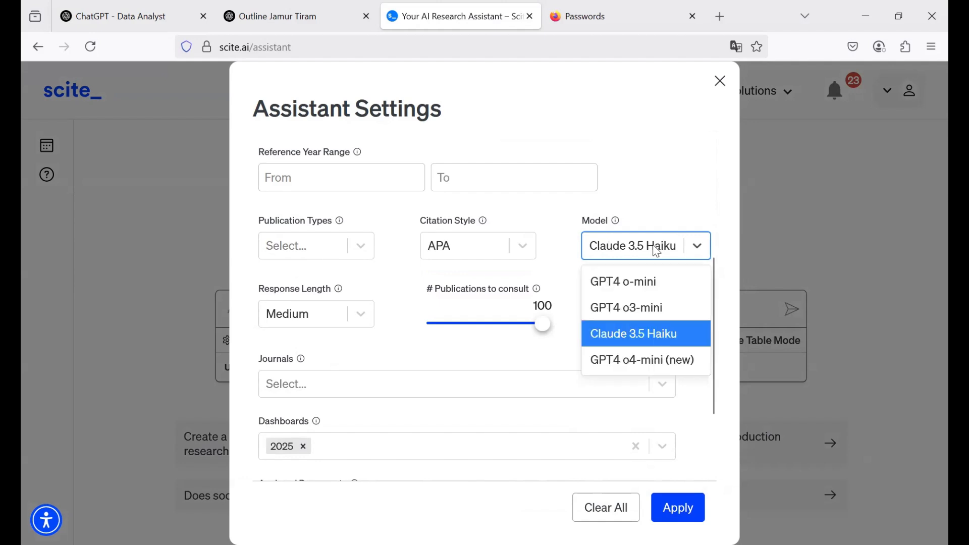
{"action": "left_click", "coordinate": [643, 291]}
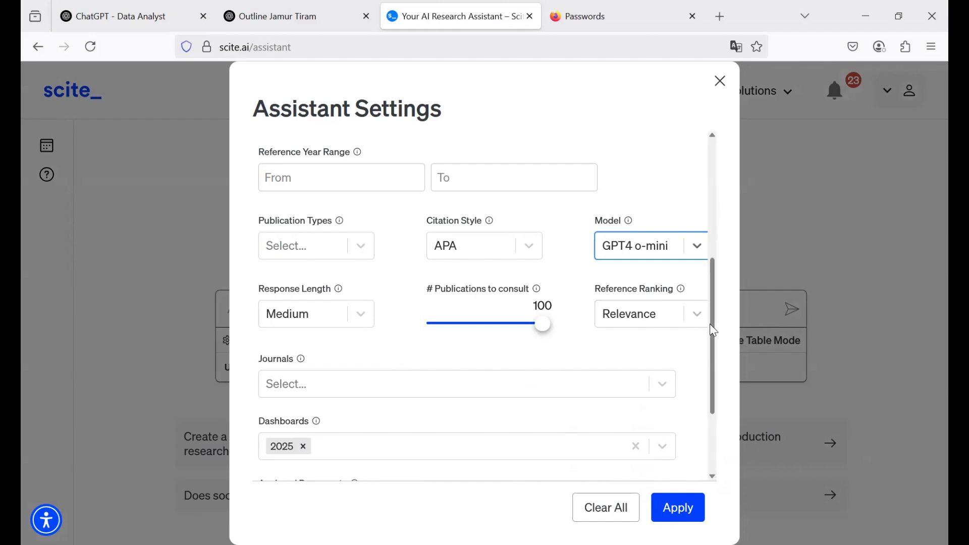
Step: Remove the 2025 dashboard from the assistant settings and set the response length to Short
{"action": "left_click_drag", "start_coordinate": [710, 330], "coordinate": [716, 404]}
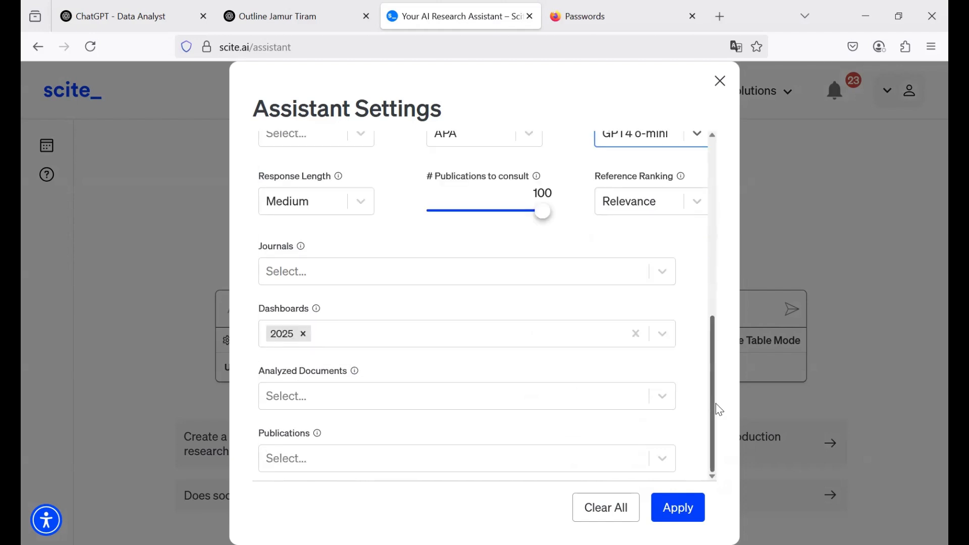
{"action": "left_click", "coordinate": [304, 334]}
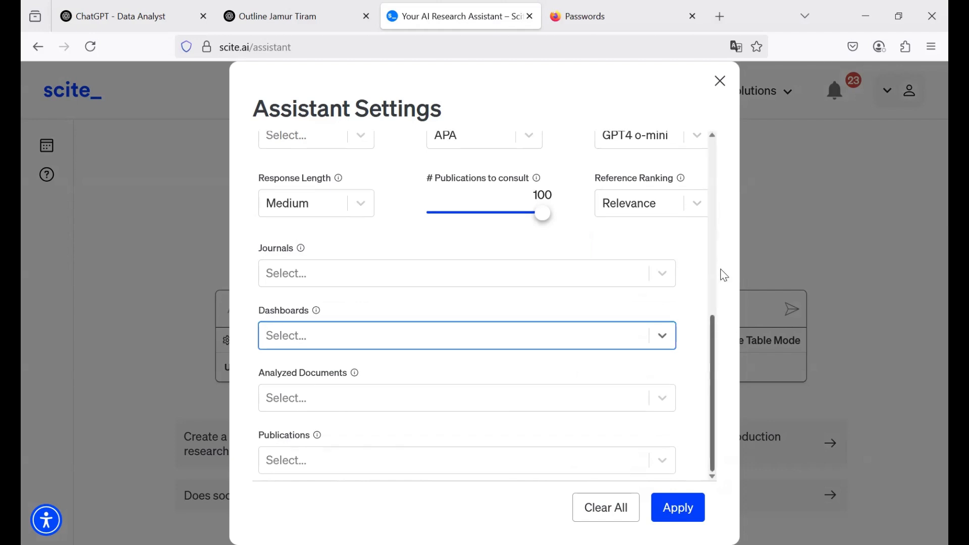
{"action": "scroll", "coordinate": [720, 269], "scroll_direction": "up", "scroll_amount": 5}
{"action": "scroll", "coordinate": [726, 237], "scroll_direction": "down", "scroll_amount": 2}
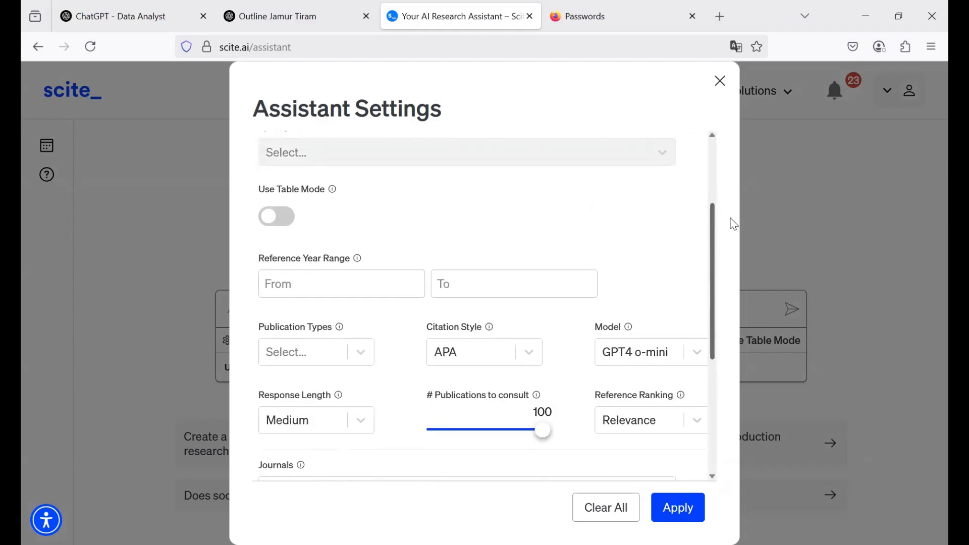
{"action": "scroll", "coordinate": [736, 212], "scroll_direction": "up", "scroll_amount": 2}
{"action": "scroll", "coordinate": [739, 252], "scroll_direction": "down", "scroll_amount": 3}
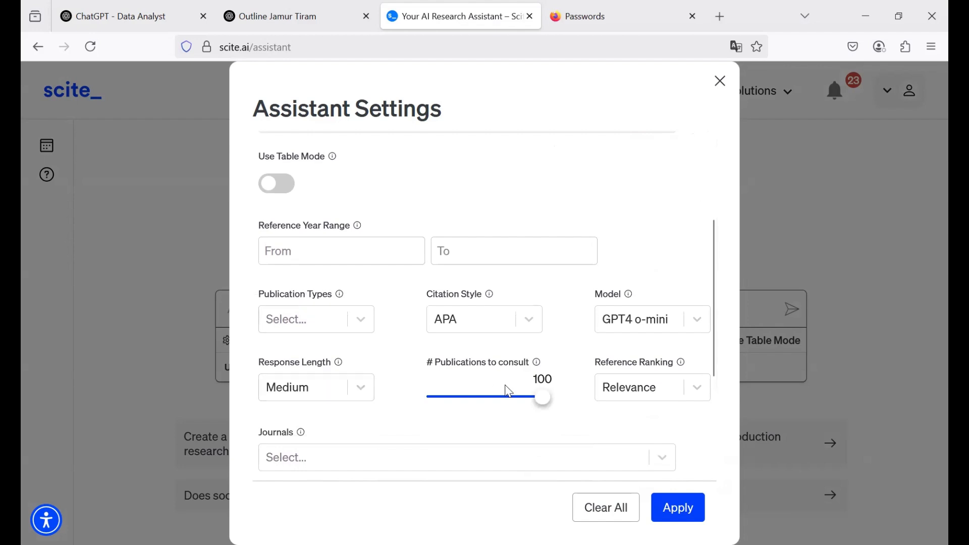
{"action": "left_click", "coordinate": [363, 389]}
{"action": "left_click", "coordinate": [312, 426]}
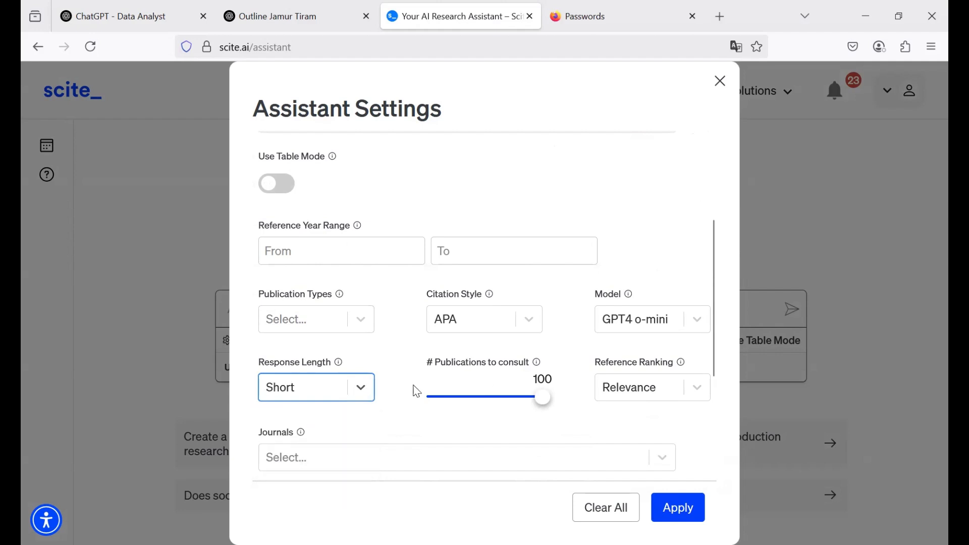
{"action": "left_click", "coordinate": [700, 320]}
{"action": "left_click", "coordinate": [699, 320]}
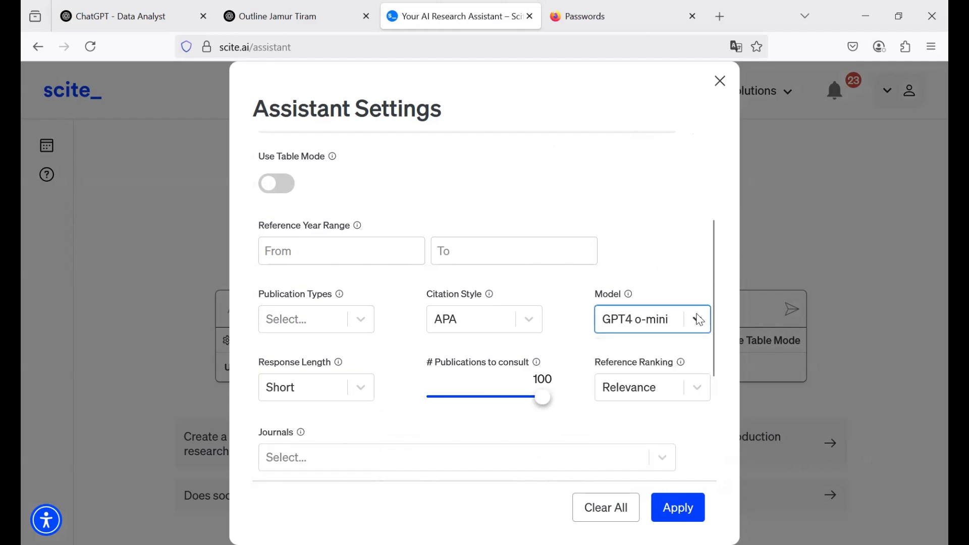
Step: Set the reference year range from 2020 to 2025 and restrict the publication types to Article
{"action": "left_click", "coordinate": [356, 255]}
{"action": "type", "text": "2020"}
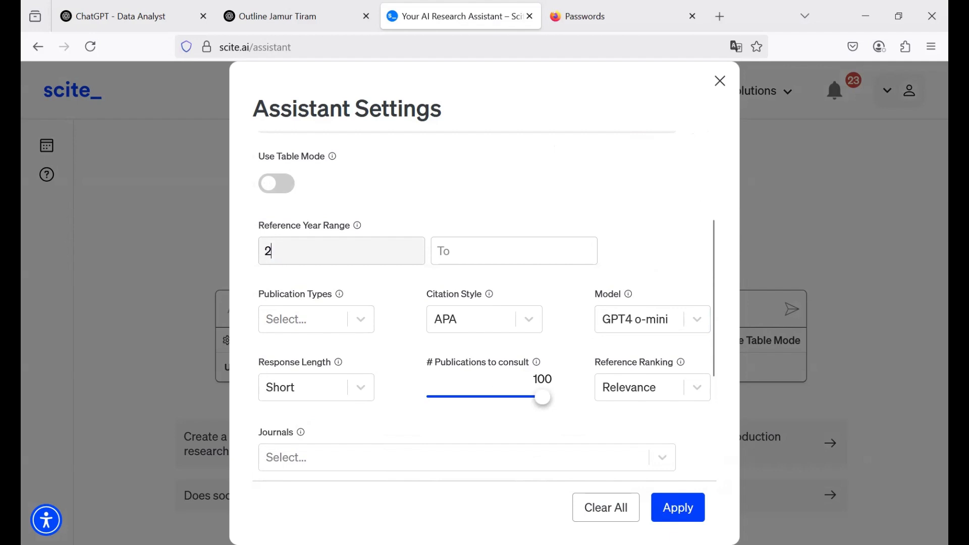
{"action": "left_click", "coordinate": [476, 251]}
{"action": "type", "text": "2025"}
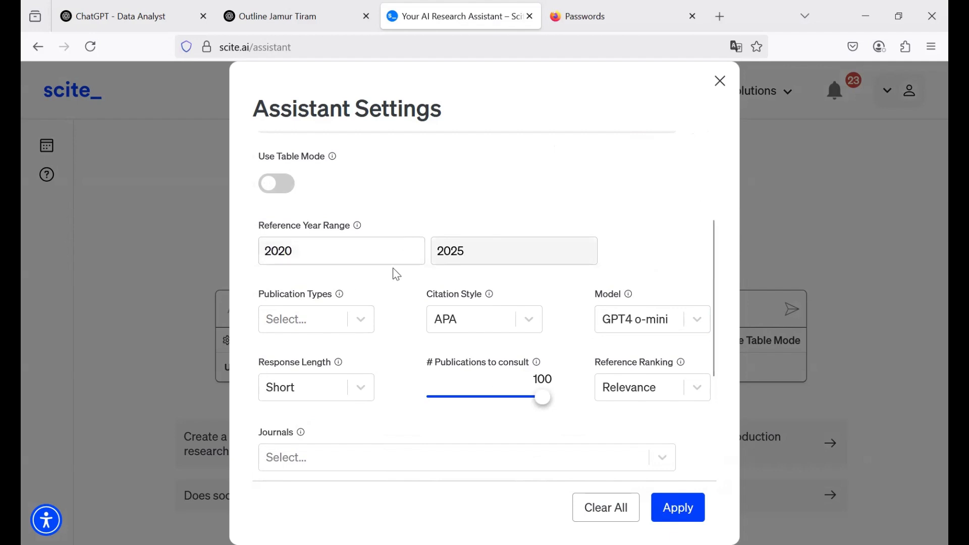
{"action": "left_click", "coordinate": [363, 324]}
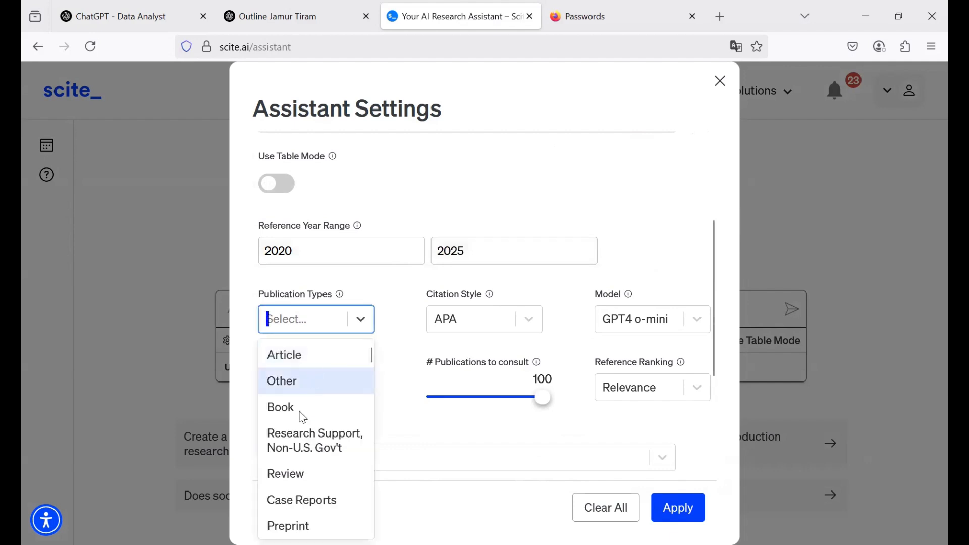
{"action": "left_click", "coordinate": [318, 359]}
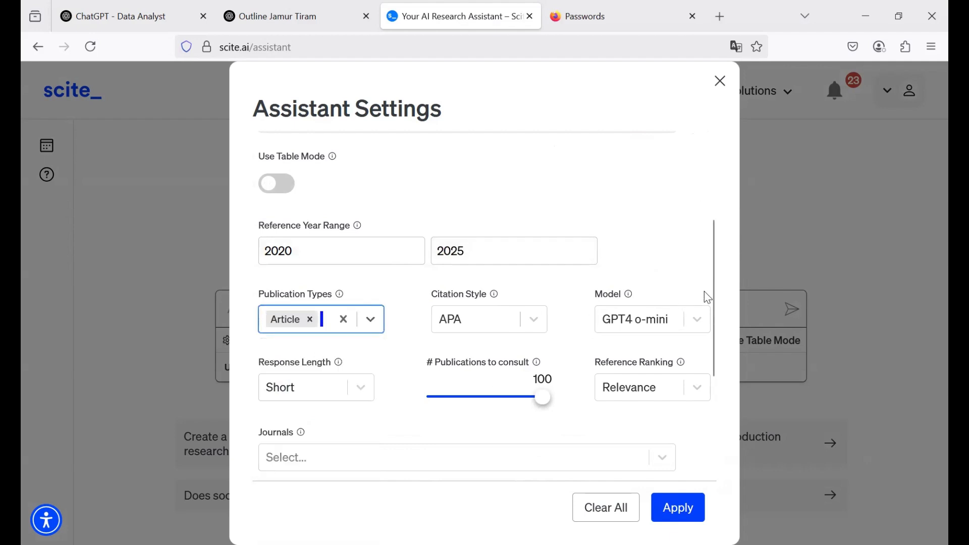
Step: Keep the response length at Short and the reference ranking at Relevance, and apply the assistant settings
{"action": "scroll", "coordinate": [724, 383], "scroll_direction": "down", "scroll_amount": 4}
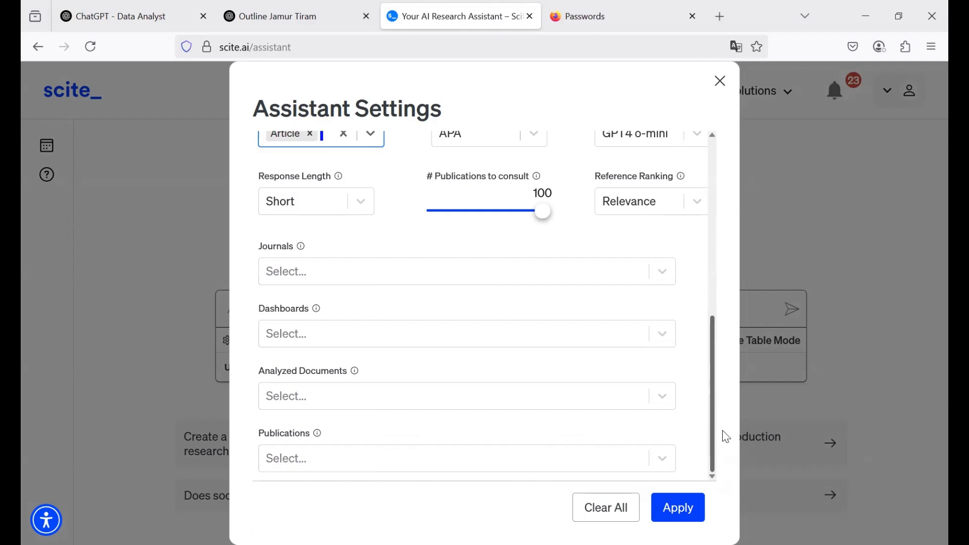
{"action": "scroll", "coordinate": [739, 277], "scroll_direction": "up", "scroll_amount": 4}
{"action": "scroll", "coordinate": [742, 370], "scroll_direction": "down", "scroll_amount": 3}
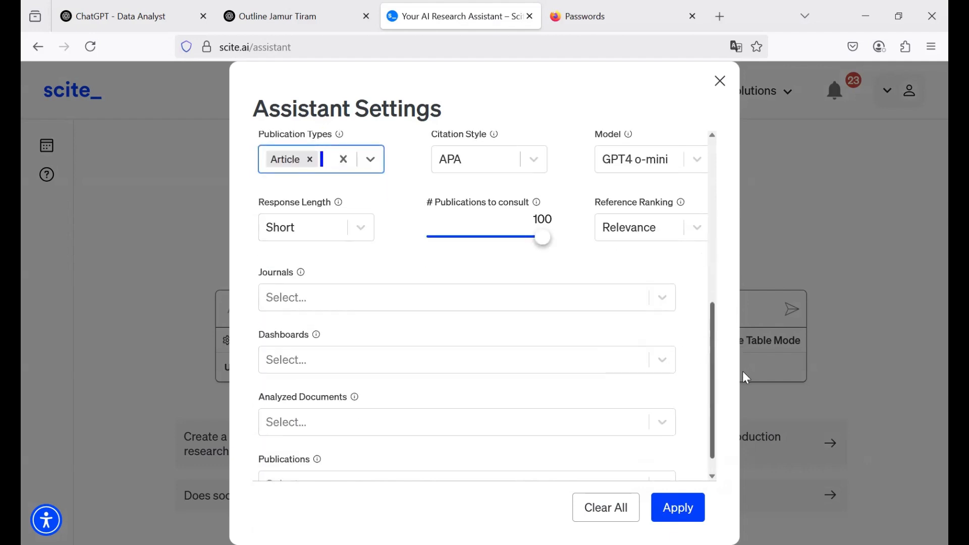
{"action": "left_click", "coordinate": [366, 227]}
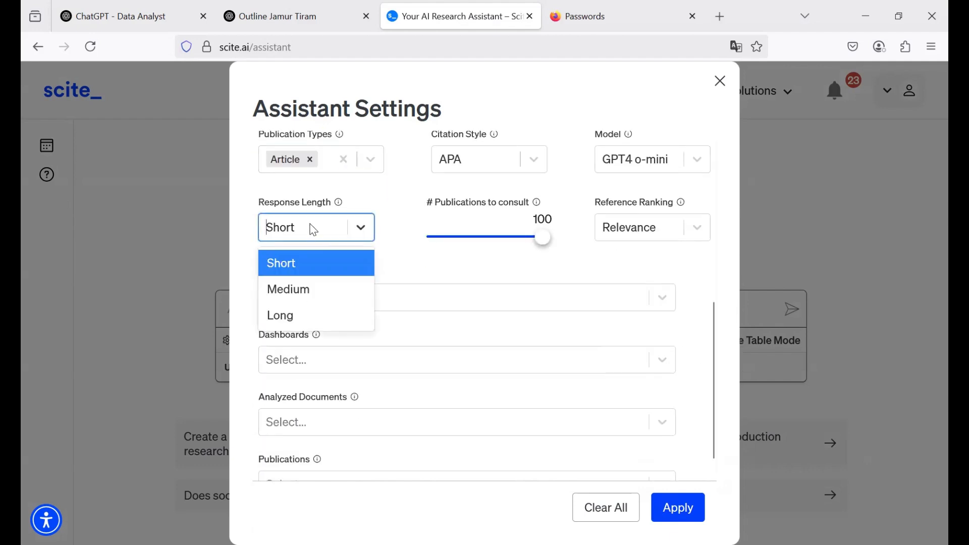
{"action": "left_click", "coordinate": [292, 264]}
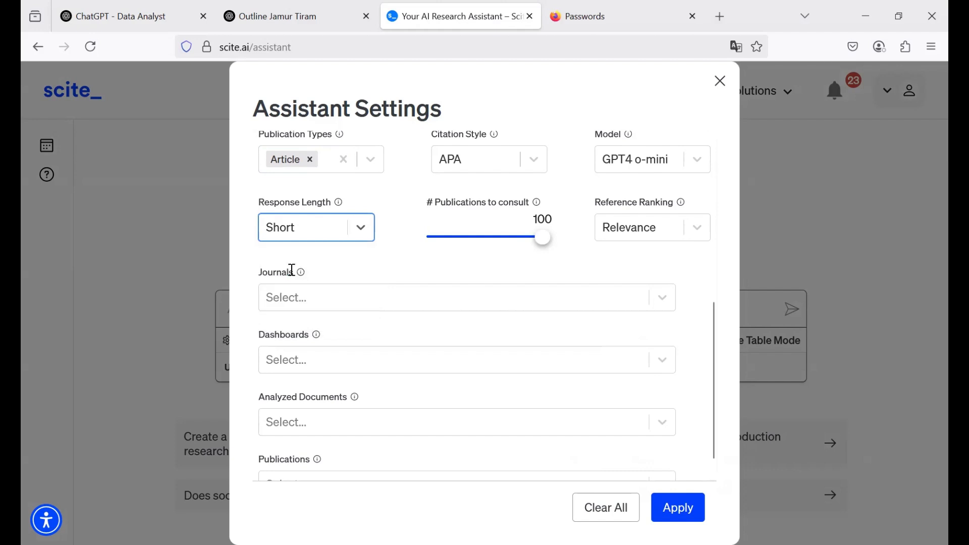
{"action": "left_click", "coordinate": [694, 235]}
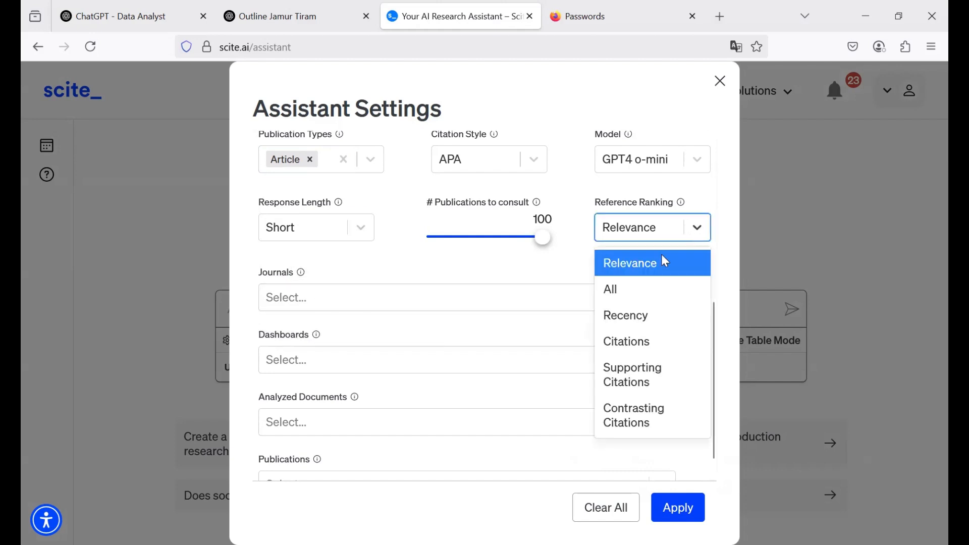
{"action": "left_click", "coordinate": [707, 228]}
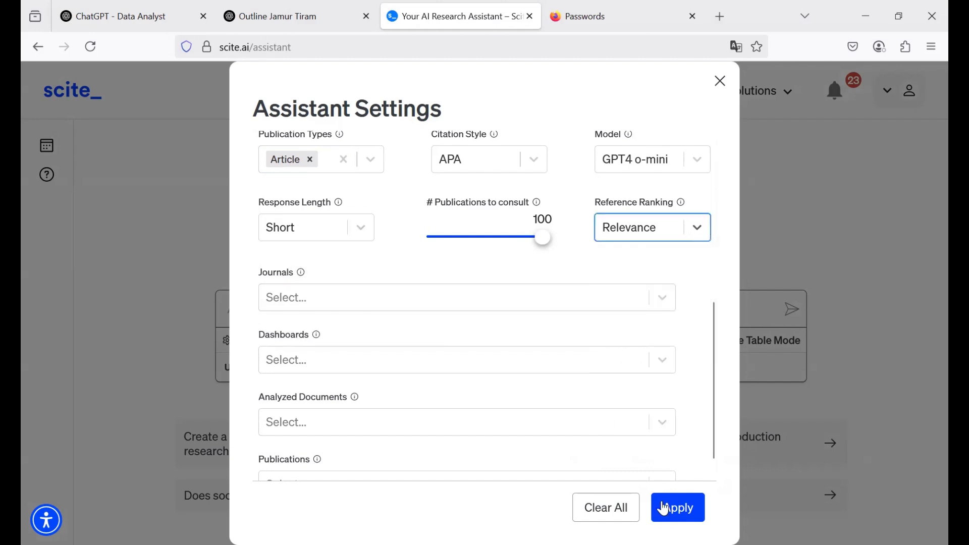
{"action": "left_click", "coordinate": [676, 509]}
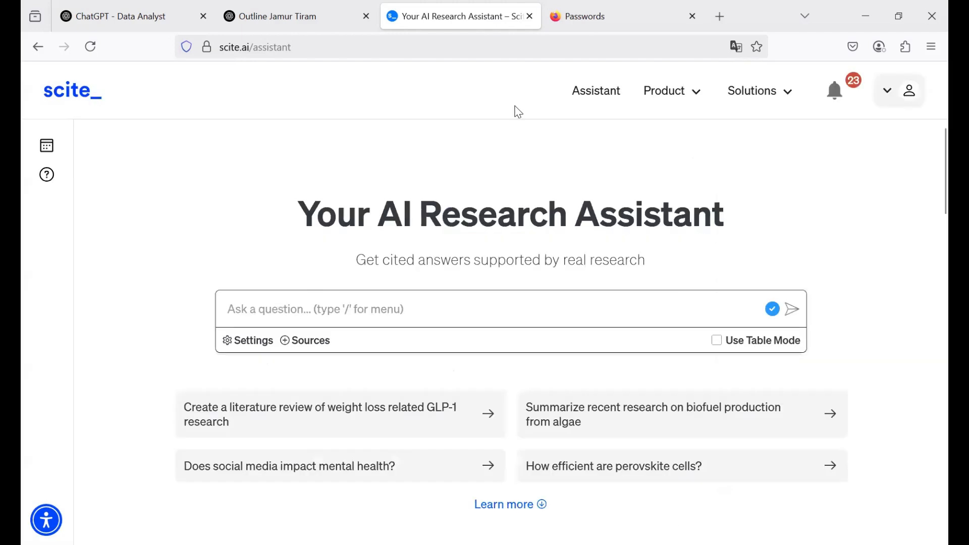
Step: Switch to the ChatGPT outline of Jamur Tiram and copy the three bullet points under 1.1. Latar Belakang
{"action": "left_click", "coordinate": [292, 16]}
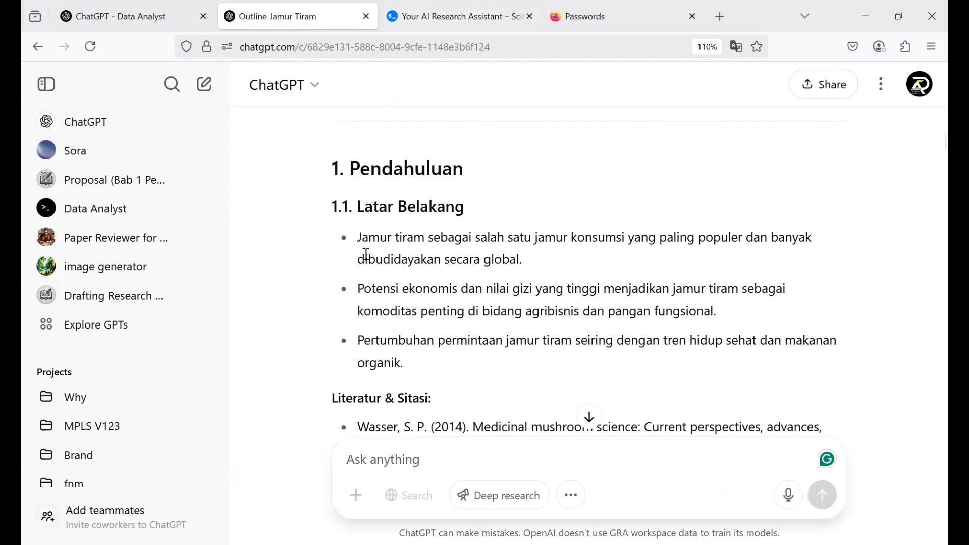
{"action": "left_click_drag", "start_coordinate": [361, 238], "coordinate": [423, 362]}
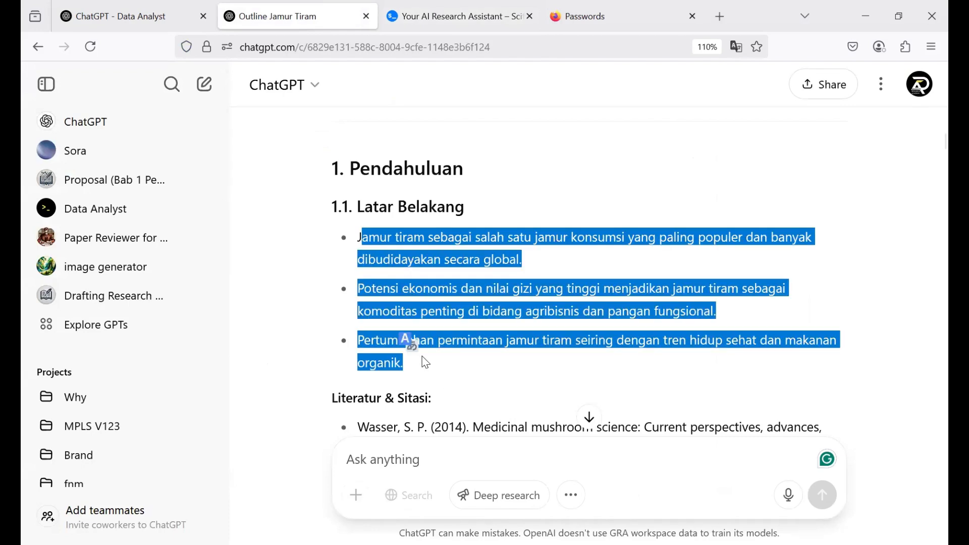
{"action": "double_click", "coordinate": [351, 230]}
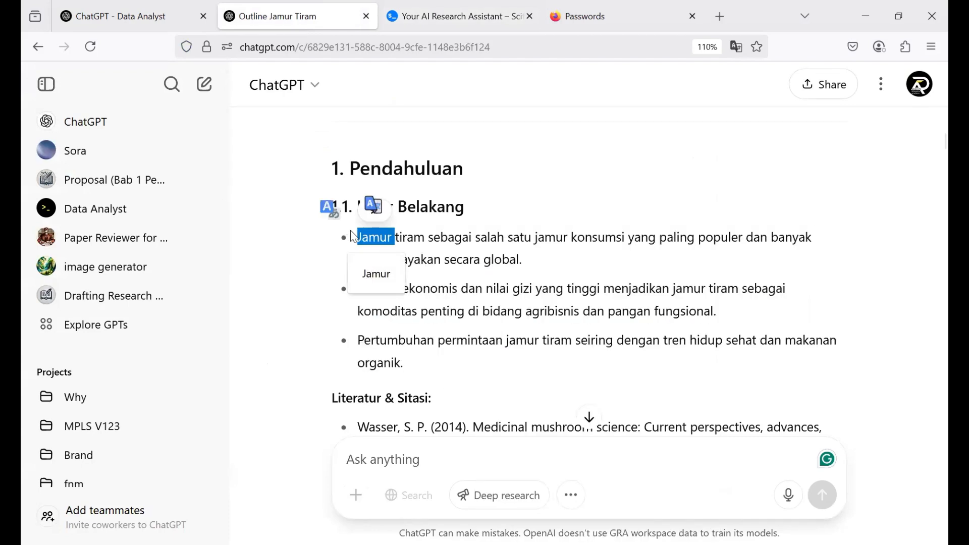
{"action": "left_click_drag", "start_coordinate": [417, 361], "coordinate": [358, 246]}
{"action": "key", "text": "ctrl+c"}
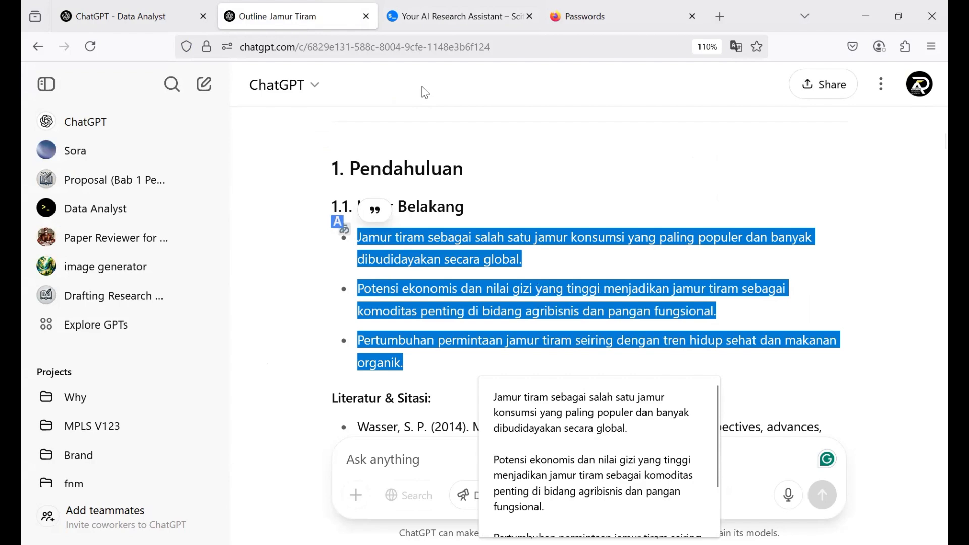
{"action": "left_click", "coordinate": [441, 456]}
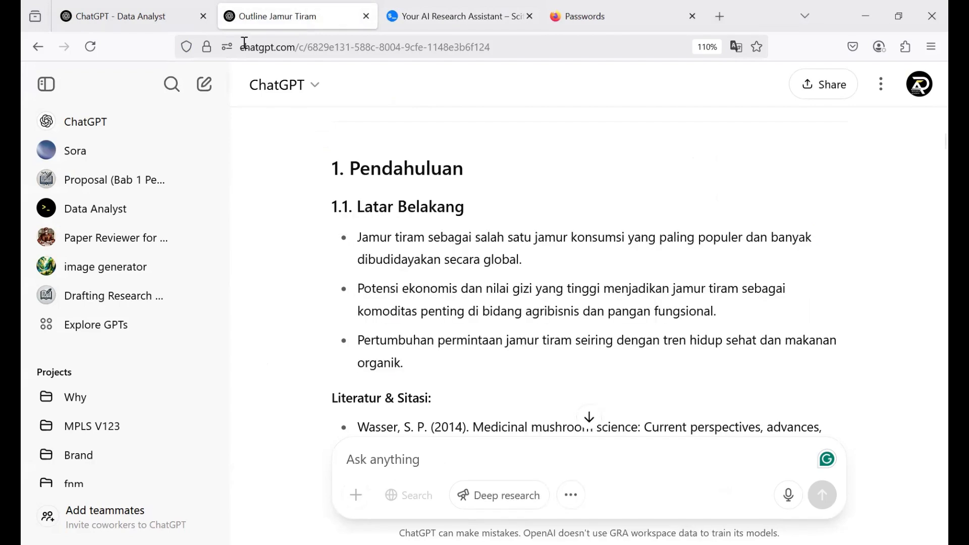
Step: Return to Scite and paste the copied Latar Belakang points into the assistant's question box
{"action": "key", "text": "ctrl+Tab"}
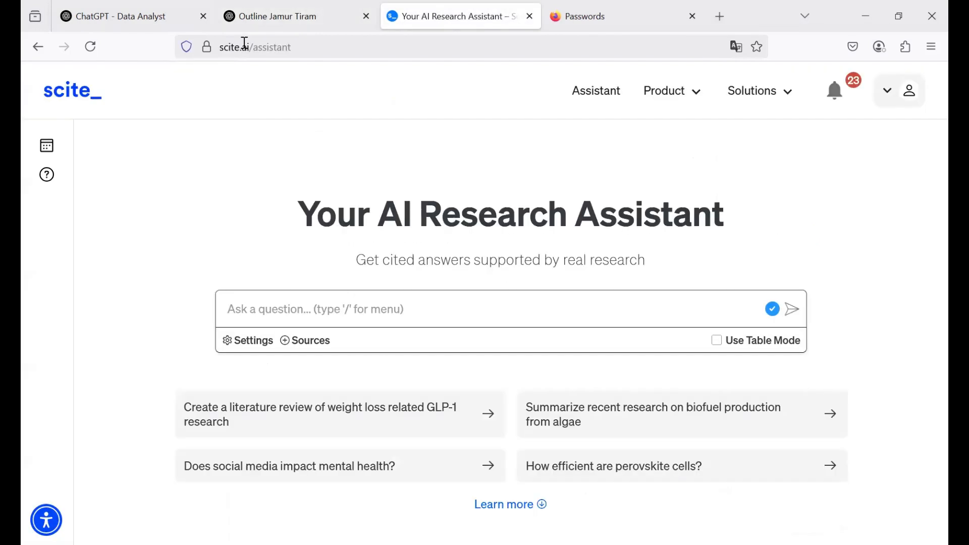
{"action": "left_click", "coordinate": [312, 313]}
{"action": "key", "text": "ctrl+v"}
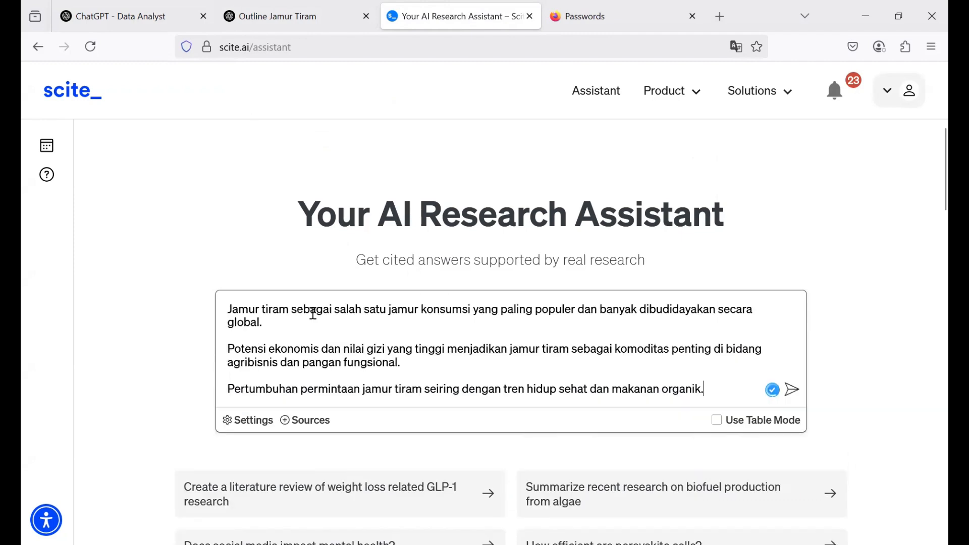
Step: Add a line above the pasted points in the question box reading "suport pernyataan literatur dan sitasi,"
{"action": "left_click", "coordinate": [232, 306]}
{"action": "key", "text": "Return"}
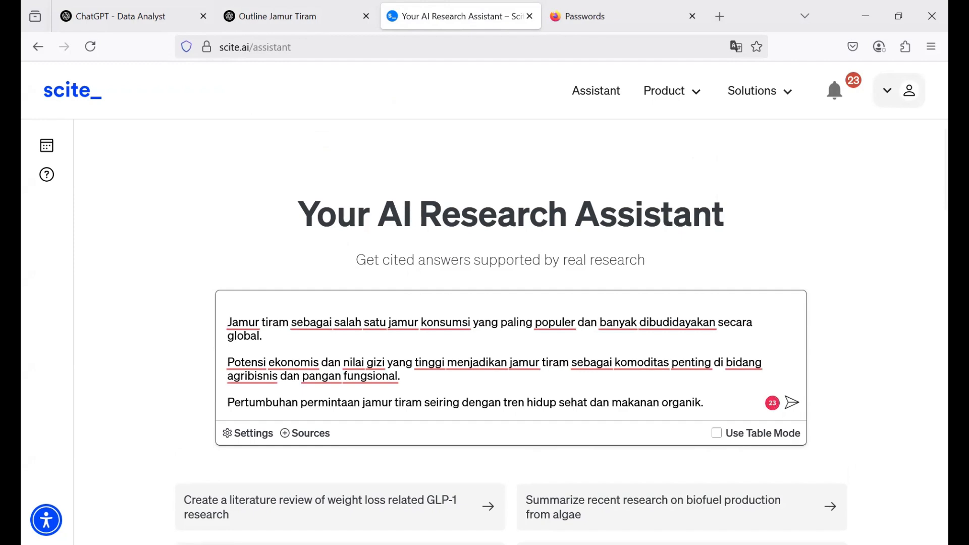
{"action": "type", "text": "suport"}
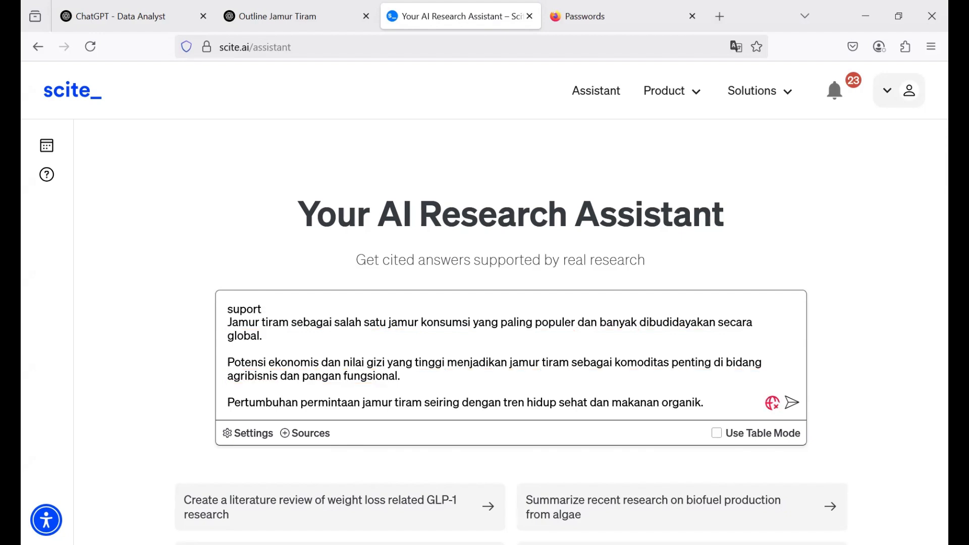
{"action": "type", "text": " per"}
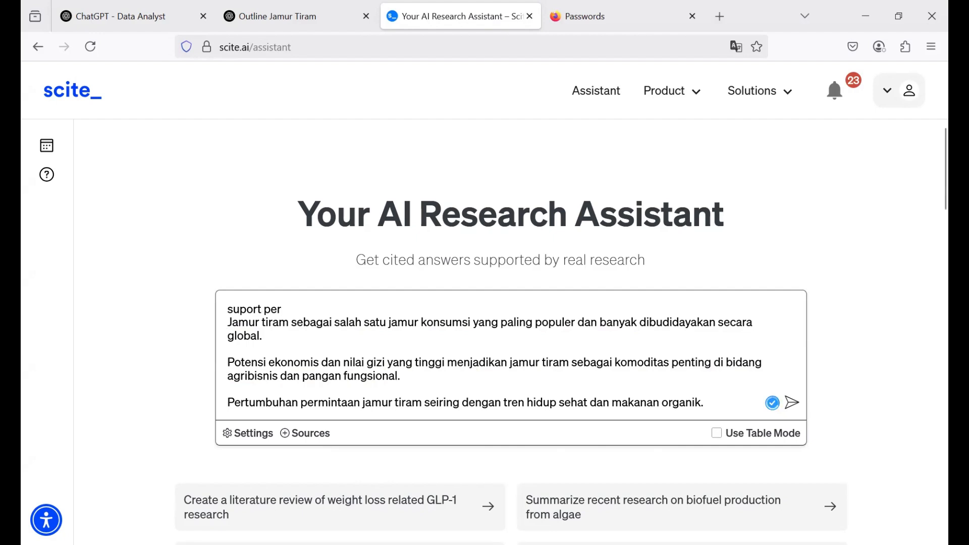
{"action": "type", "text": "nyataan literat"}
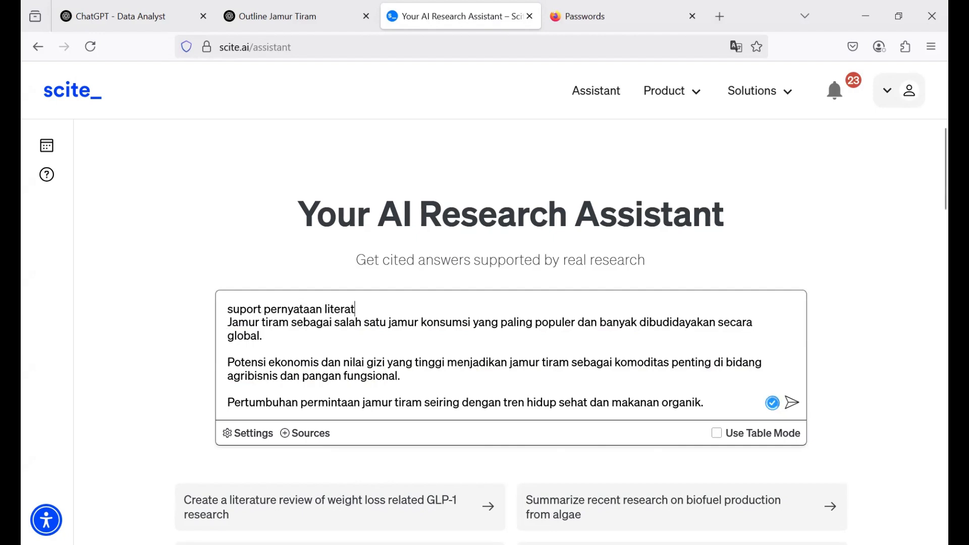
{"action": "type", "text": "ur dan si"}
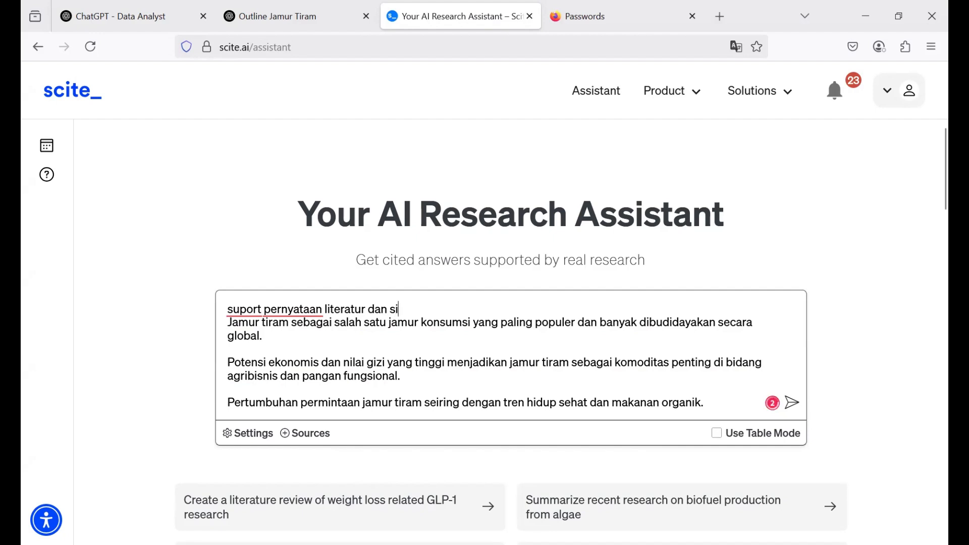
{"action": "type", "text": "tasi,"}
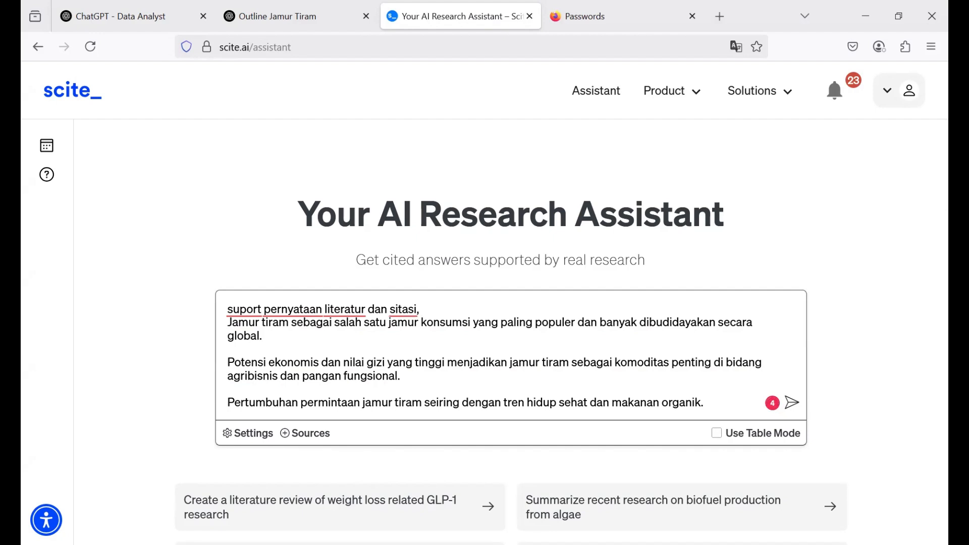
Step: Complete the instruction line above the points with "pertimbangkan keterbaruan sitasi!"
{"action": "type", "text": " suport"}
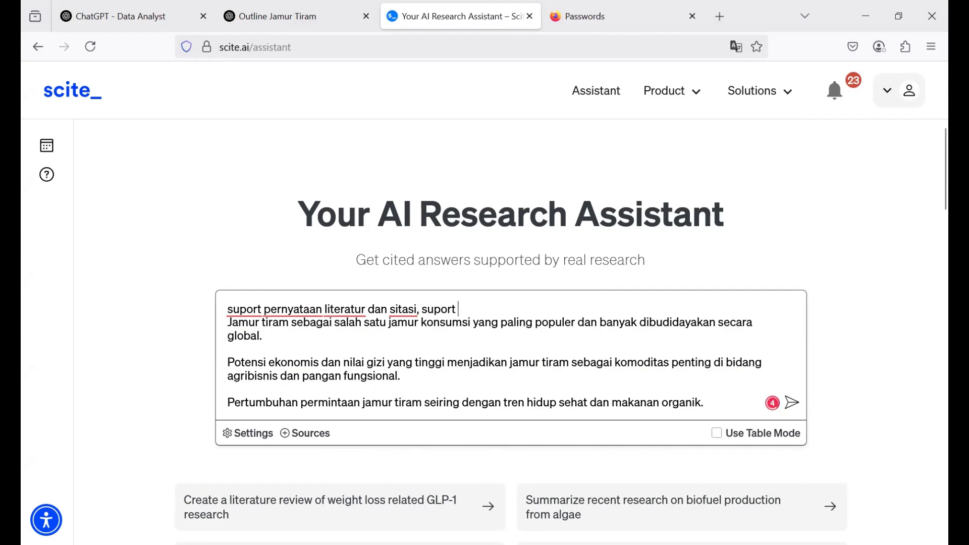
{"action": "key", "text": "BackSpace"}
{"action": "key", "text": "BackSpace"}
{"action": "key", "text": "BackSpace"}
{"action": "key", "text": "BackSpace"}
{"action": "key", "text": "BackSpace"}
{"action": "key", "text": "BackSpace"}
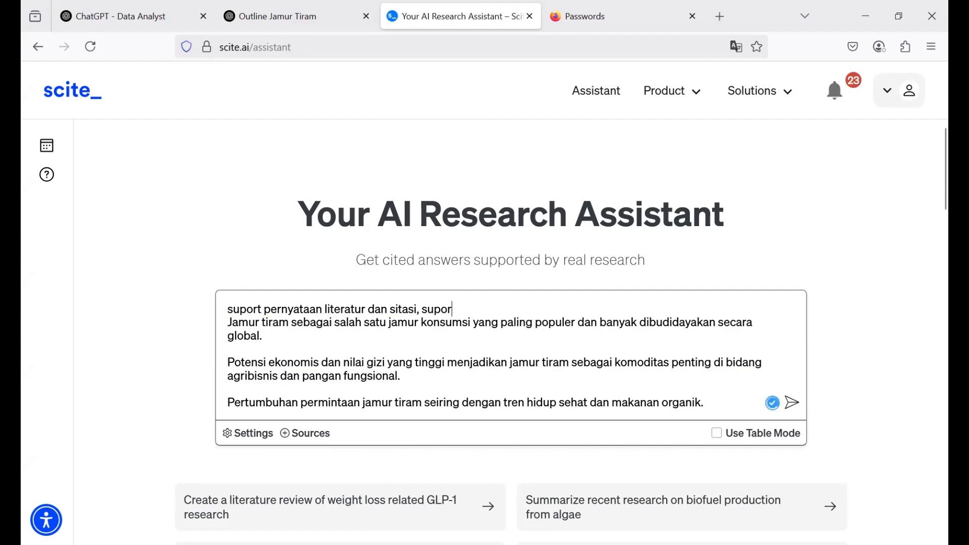
{"action": "type", "text": "pertimbangkan ke"}
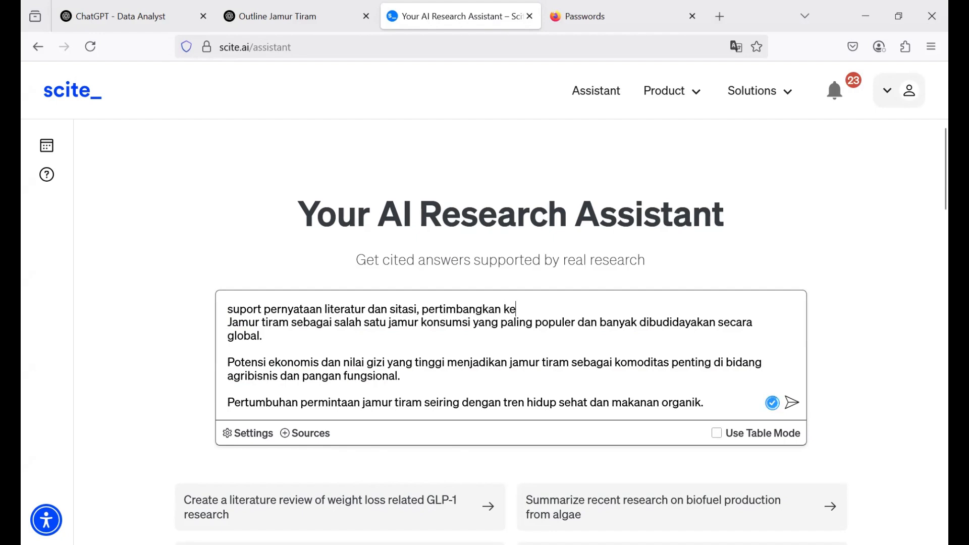
{"action": "type", "text": "terbaruan si"}
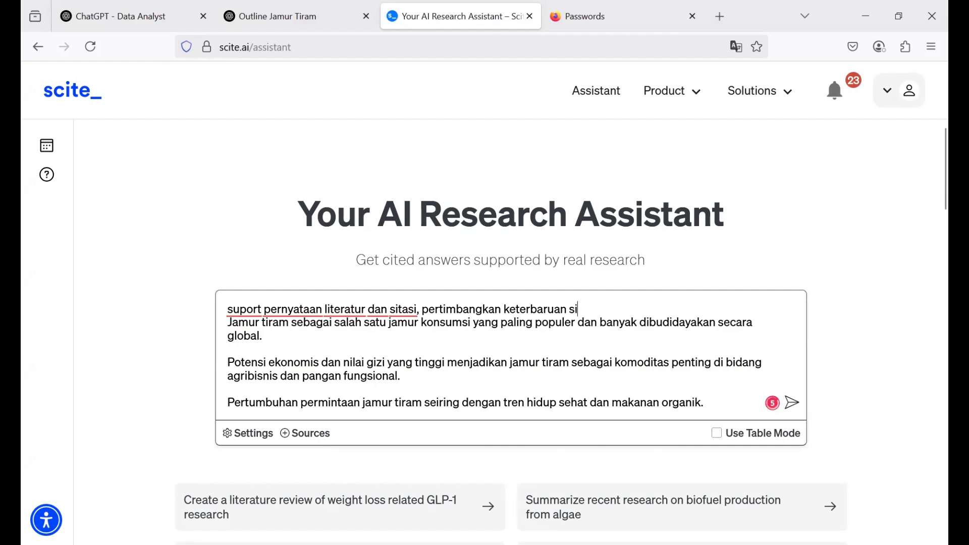
{"action": "type", "text": "tasi!"}
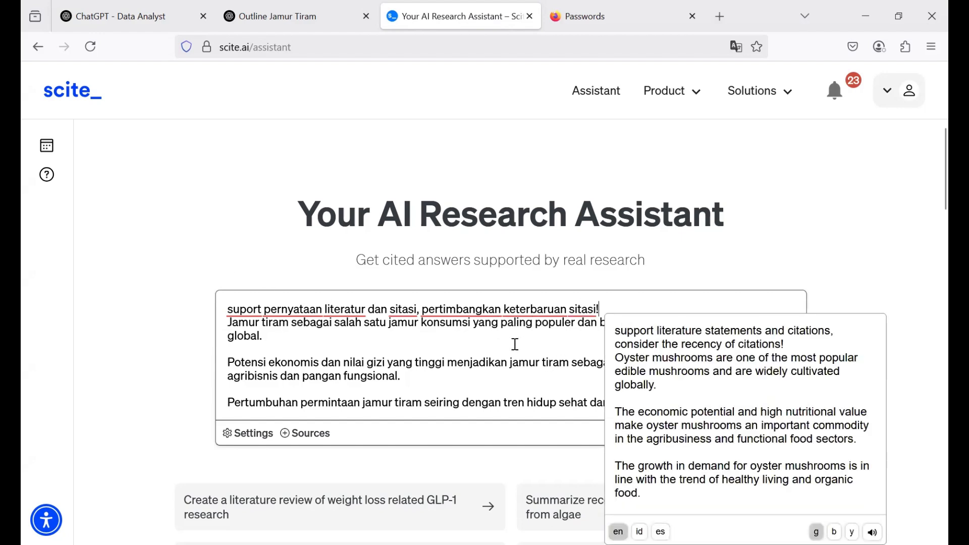
{"action": "left_click", "coordinate": [593, 298]}
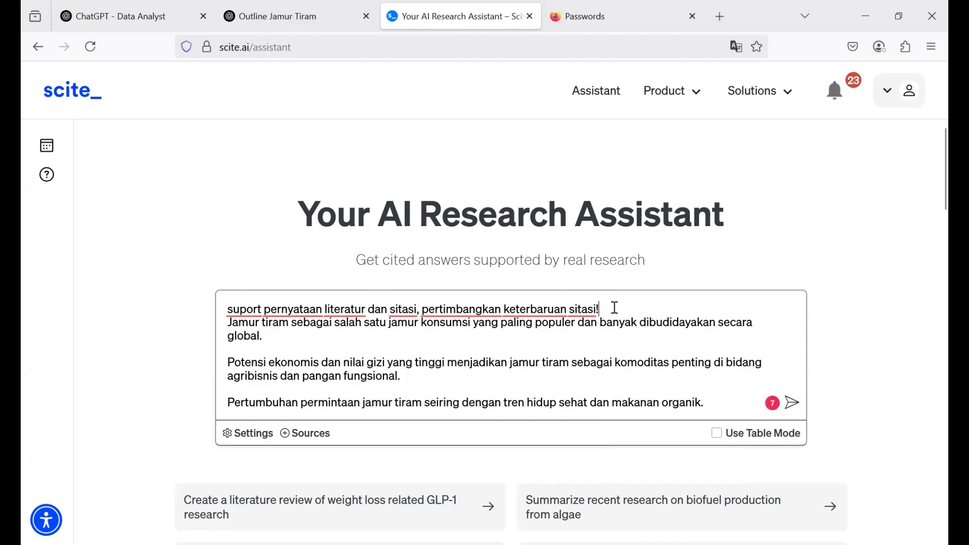
Step: Review and reapply the assistant settings, and submit the Latar Belakang question to the assistant
{"action": "left_click", "coordinate": [248, 434]}
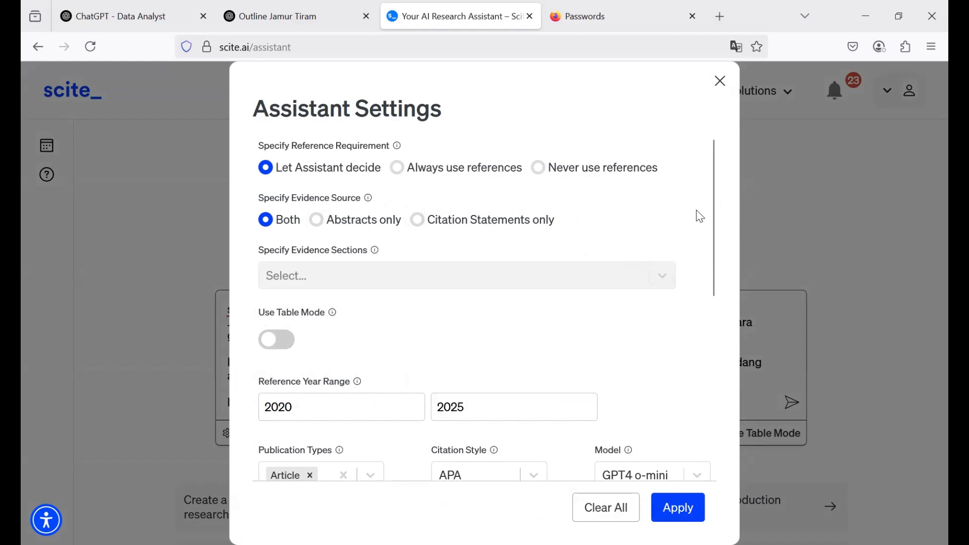
{"action": "scroll", "coordinate": [711, 235], "scroll_direction": "down", "scroll_amount": 5}
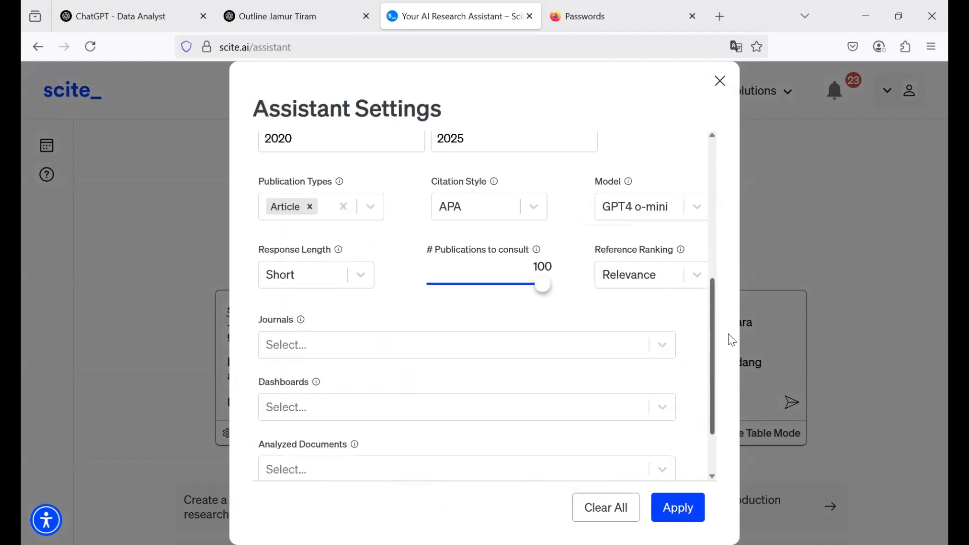
{"action": "scroll", "coordinate": [726, 338], "scroll_direction": "up", "scroll_amount": 1}
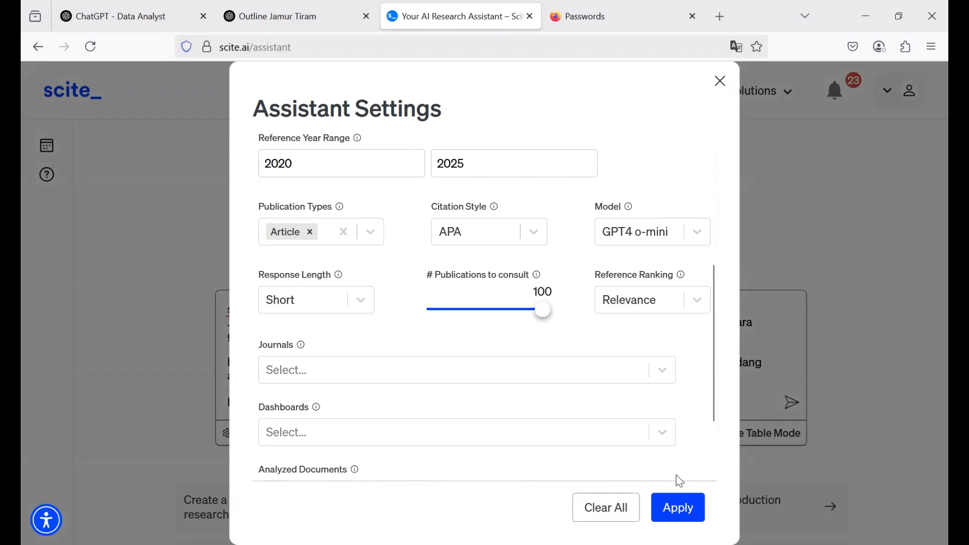
{"action": "left_click", "coordinate": [678, 508]}
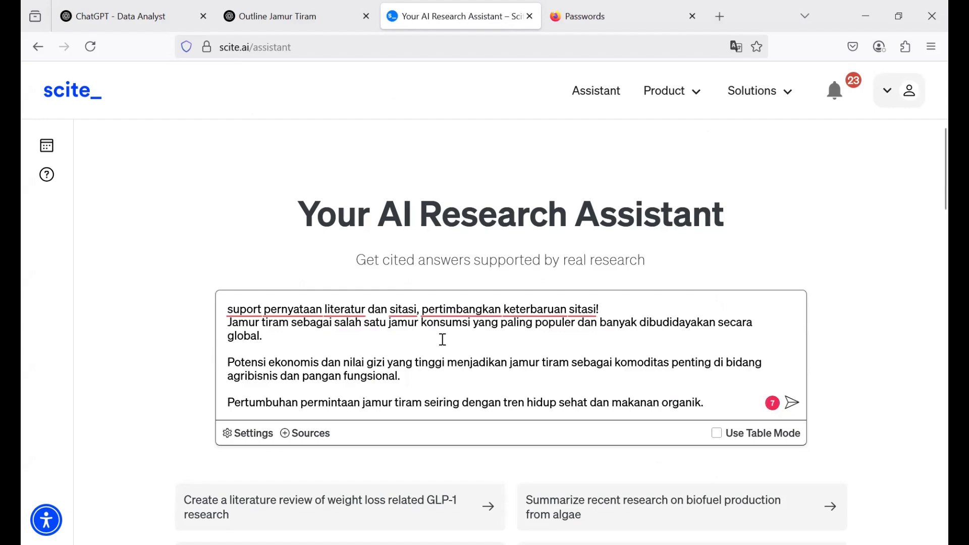
{"action": "left_click", "coordinate": [791, 403]}
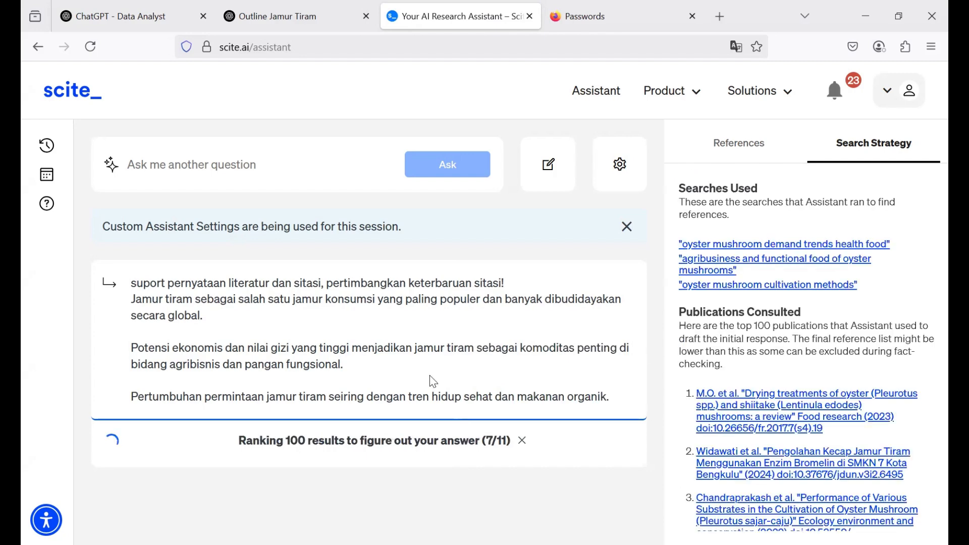
{"action": "mouse_move", "coordinate": [433, 382]}
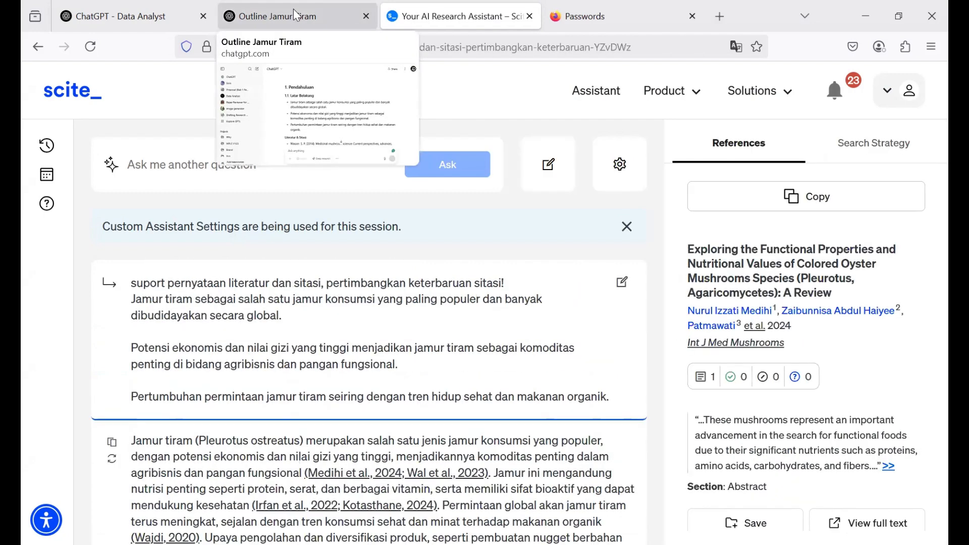
Step: Copy the two points under 2.1. Morfologi Jamur Tiram from the ChatGPT outline and paste them into Scite's follow-up question box
{"action": "left_click", "coordinate": [295, 16]}
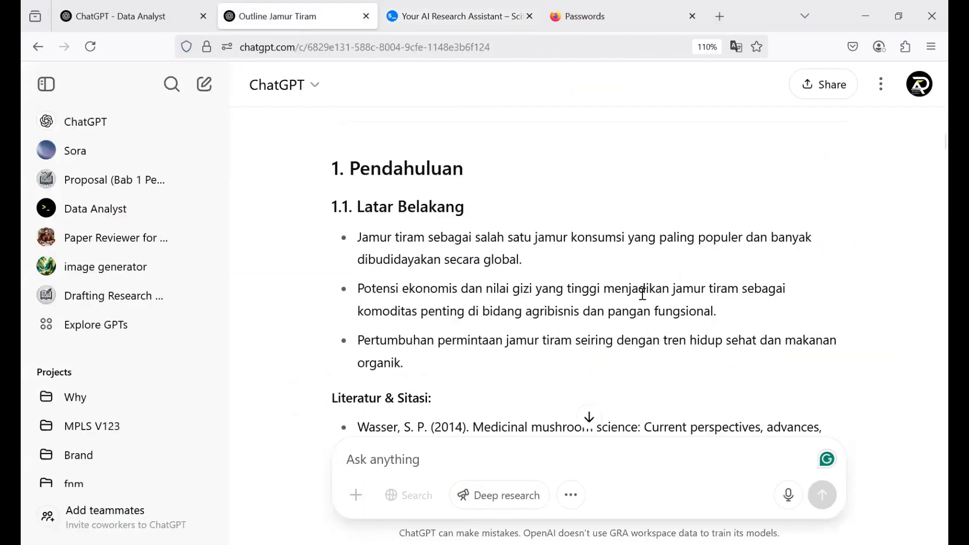
{"action": "scroll", "coordinate": [642, 293], "scroll_direction": "down", "scroll_amount": 1}
{"action": "scroll", "coordinate": [641, 294], "scroll_direction": "down", "scroll_amount": 9}
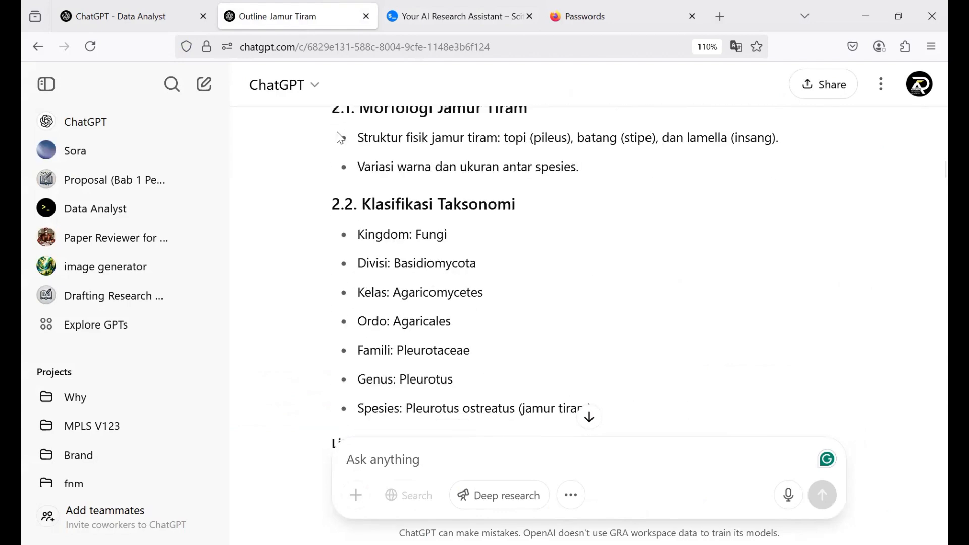
{"action": "left_click_drag", "start_coordinate": [342, 137], "coordinate": [598, 184]}
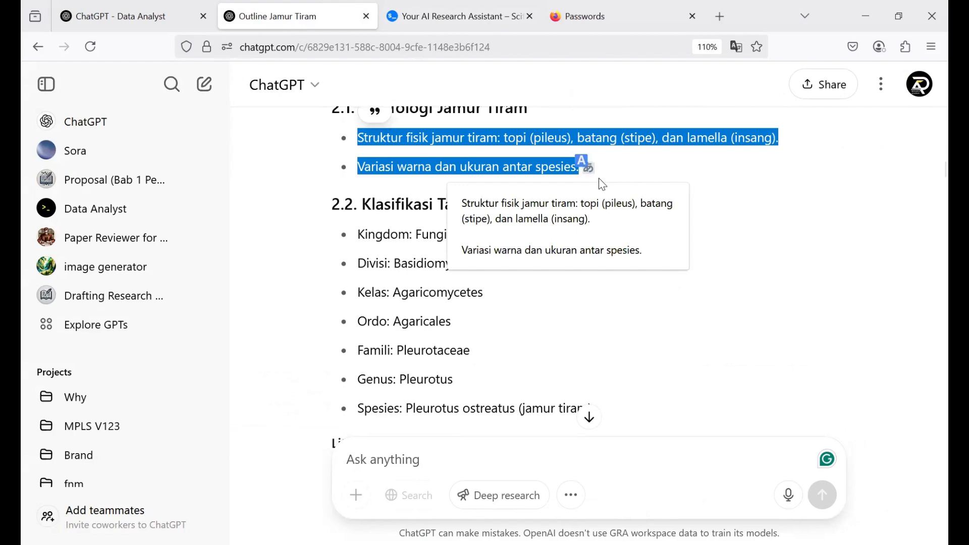
{"action": "left_click", "coordinate": [438, 23]}
{"action": "key", "text": "ctrl+v"}
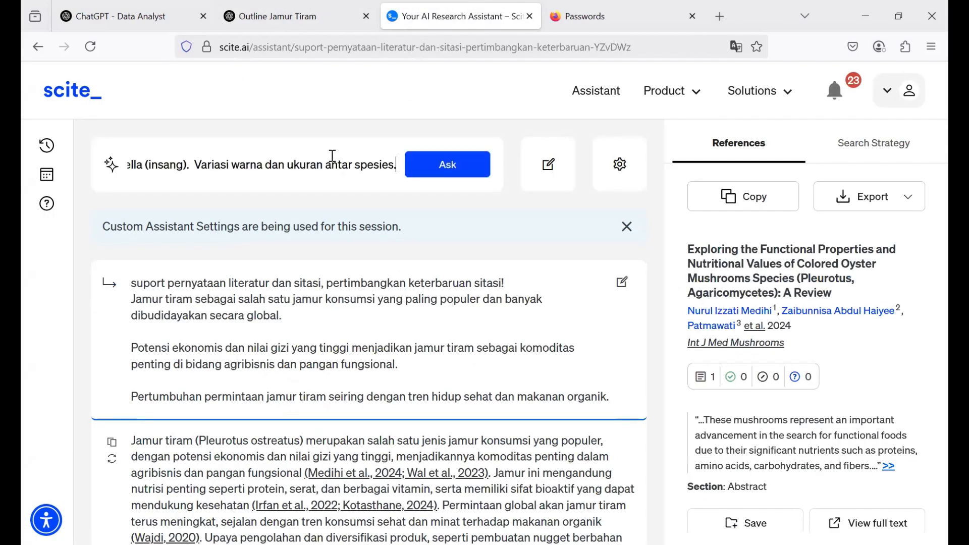
Step: Copy the instruction line from the first question, insert it before the pasted Morfologi points, and ask the follow-up question
{"action": "left_click_drag", "start_coordinate": [131, 283], "coordinate": [516, 264]}
{"action": "key", "text": "ctrl+c"}
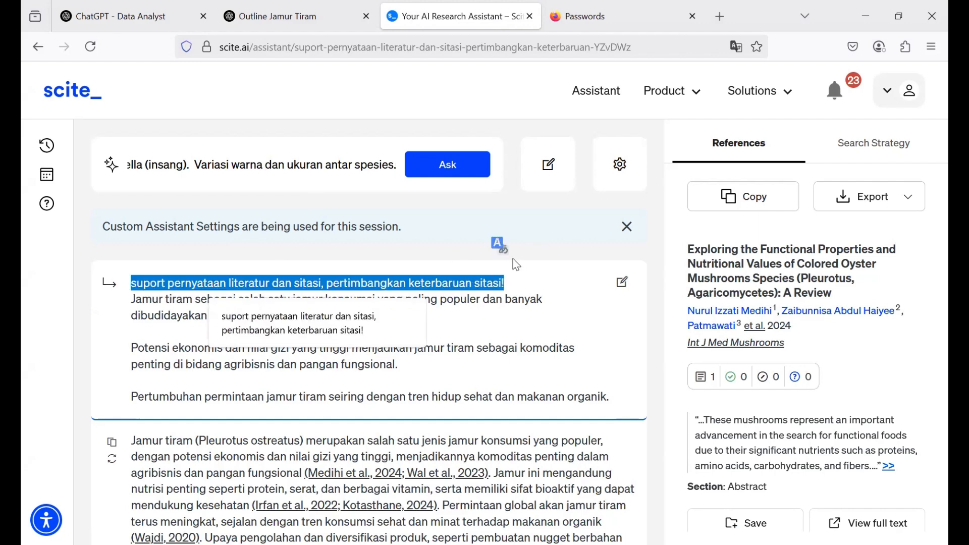
{"action": "left_click", "coordinate": [134, 167]}
{"action": "key", "text": "Home"}
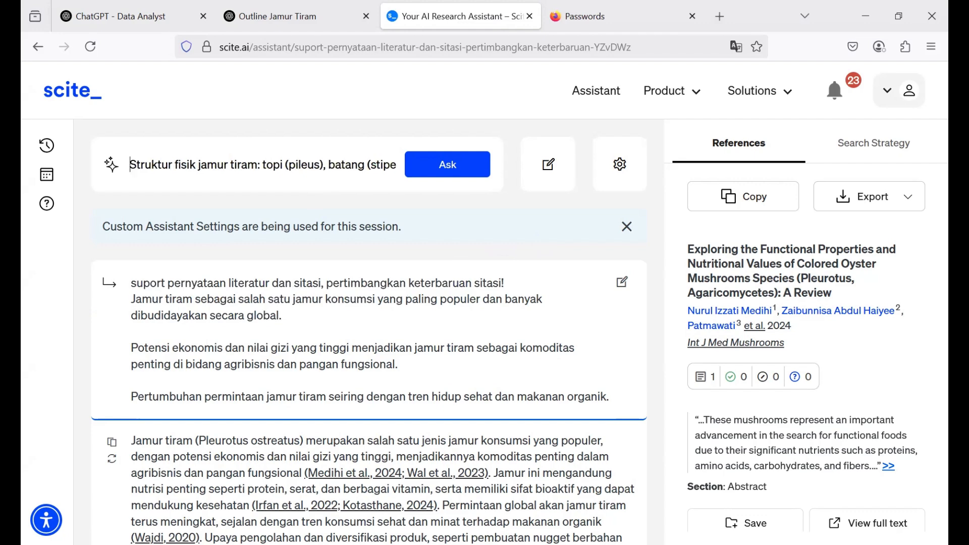
{"action": "key", "text": "ctrl+v"}
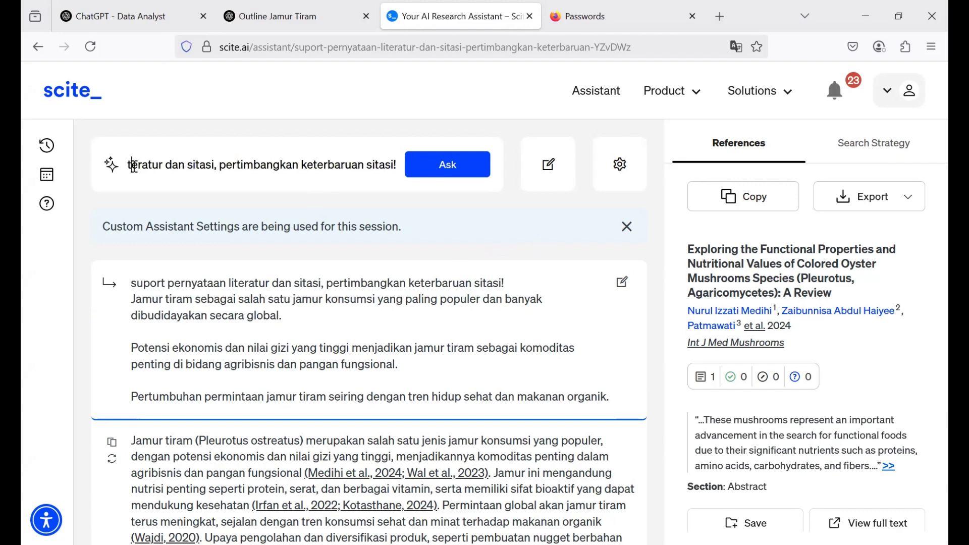
{"action": "left_click", "coordinate": [475, 168]}
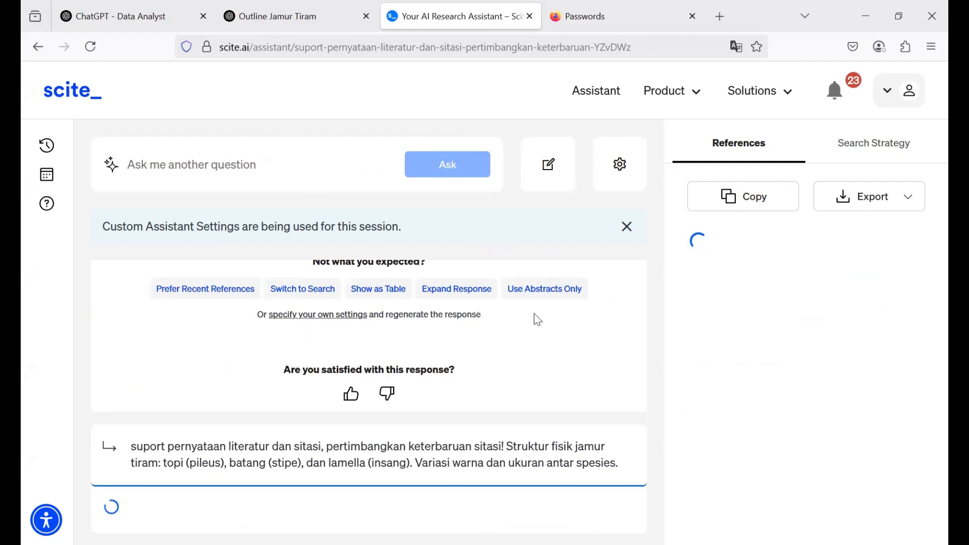
{"action": "mouse_move", "coordinate": [534, 313]}
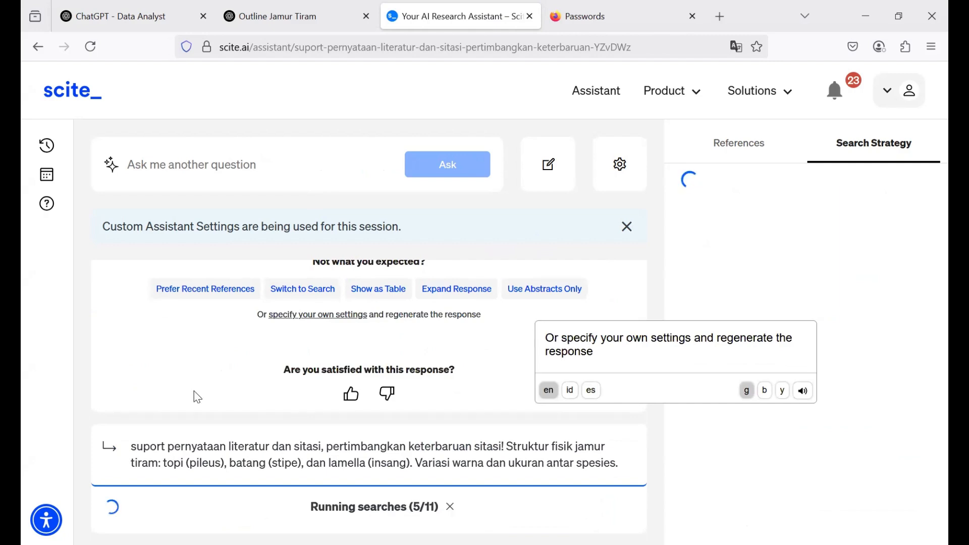
Step: Examine the cited answer to the Latar Belakang question and compare it with the submitted points and instruction line
{"action": "scroll", "coordinate": [214, 332], "scroll_direction": "up", "scroll_amount": 3}
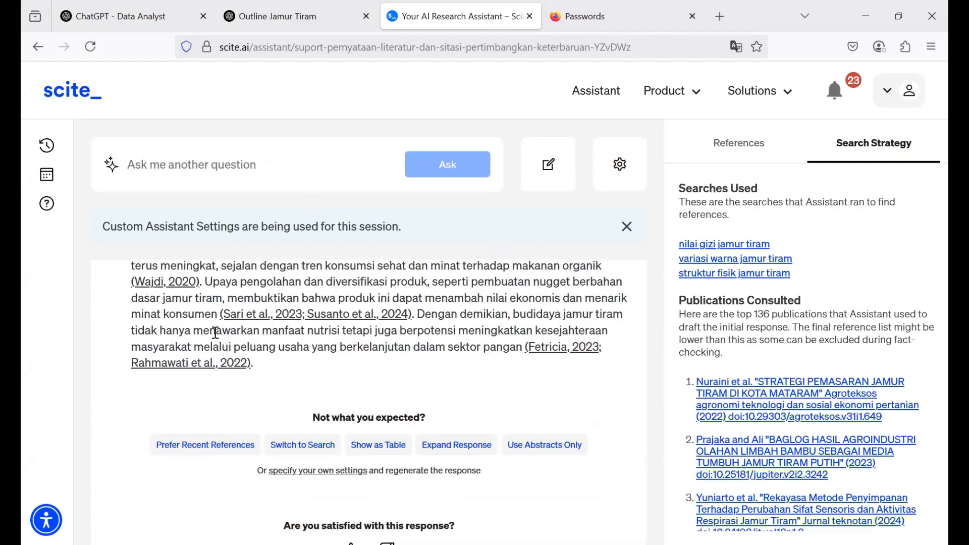
{"action": "scroll", "coordinate": [214, 331], "scroll_direction": "up", "scroll_amount": 4}
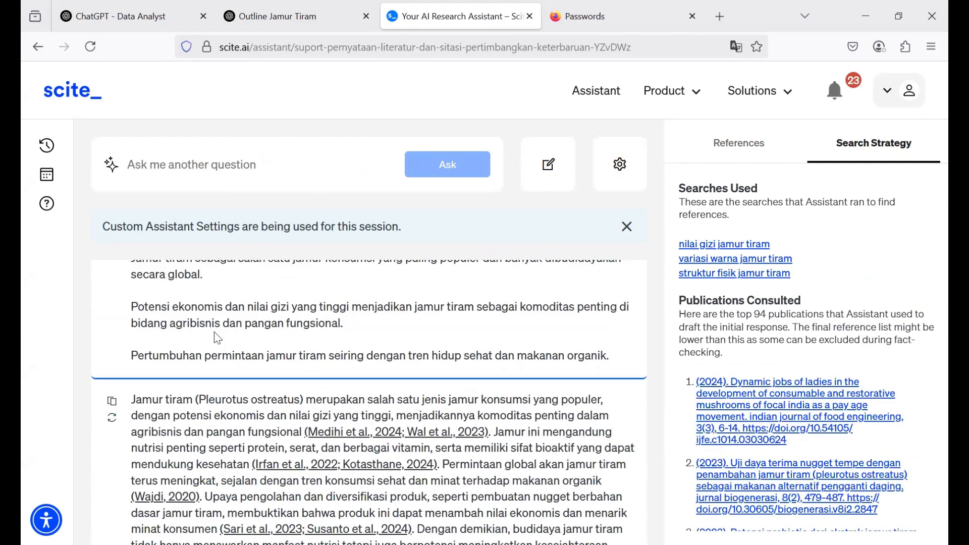
{"action": "scroll", "coordinate": [217, 338], "scroll_direction": "down", "scroll_amount": 2}
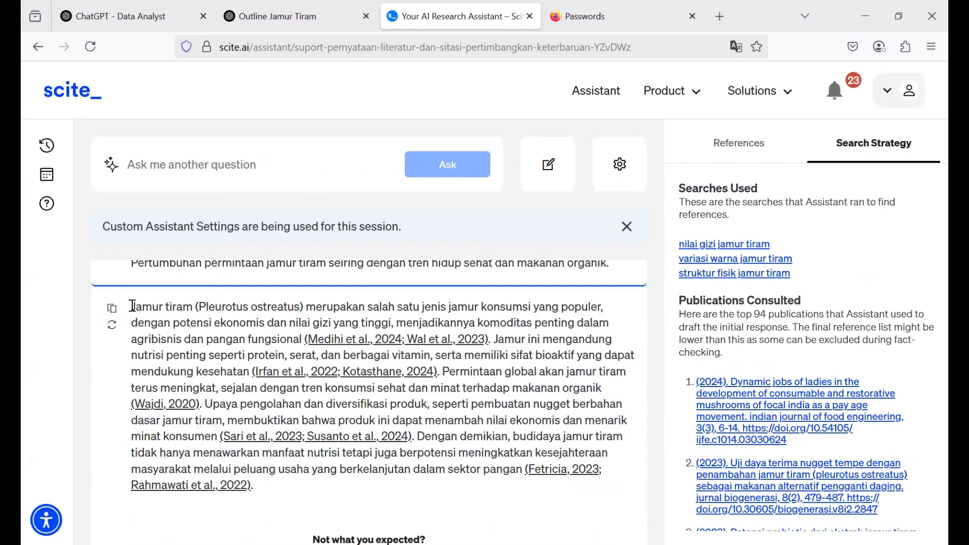
{"action": "left_click_drag", "start_coordinate": [132, 305], "coordinate": [403, 493]}
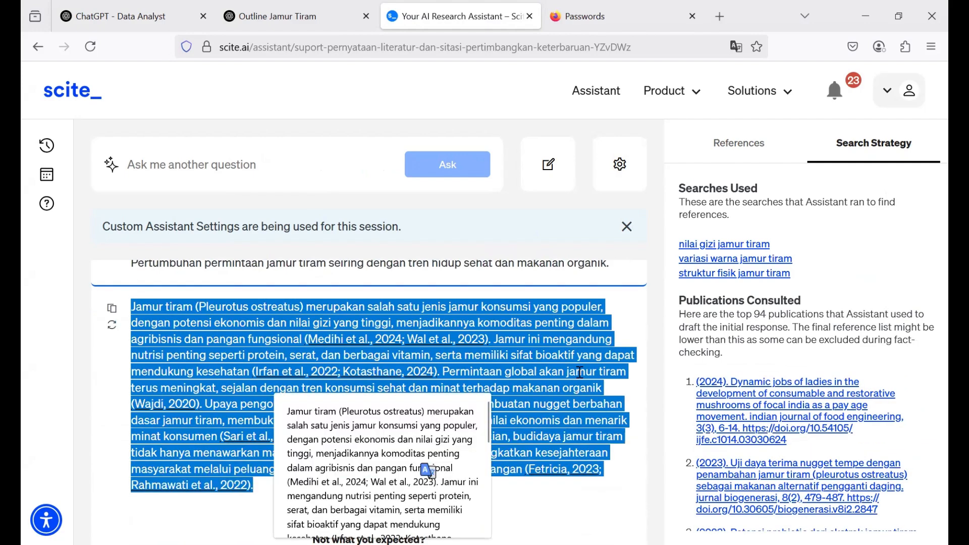
{"action": "left_click", "coordinate": [505, 358]}
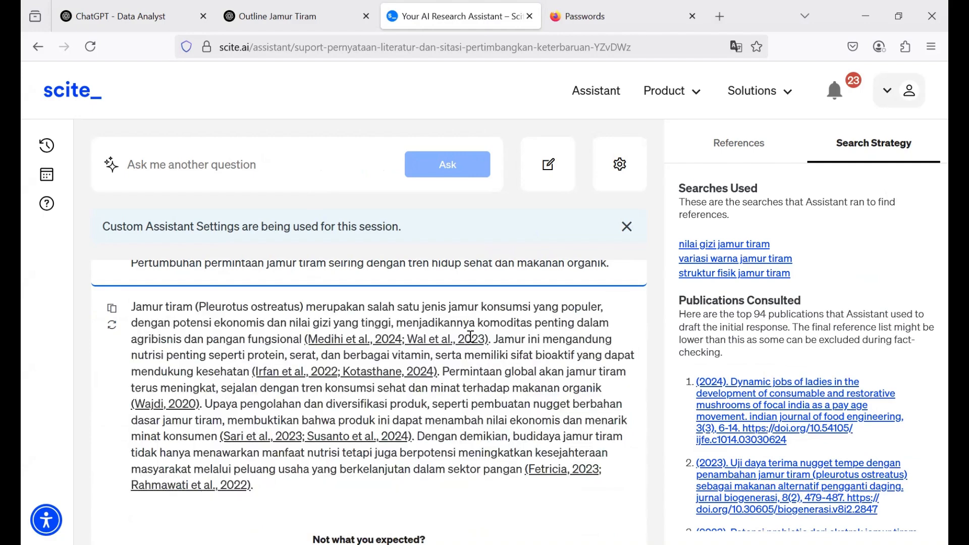
{"action": "scroll", "coordinate": [471, 336], "scroll_direction": "up", "scroll_amount": 3}
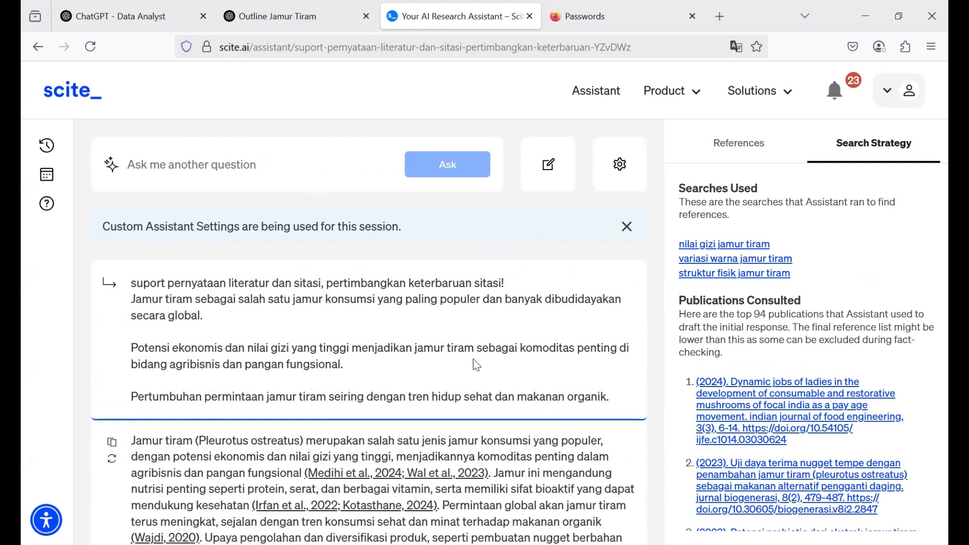
{"action": "scroll", "coordinate": [477, 365], "scroll_direction": "down", "scroll_amount": 3}
{"action": "scroll", "coordinate": [477, 364], "scroll_direction": "up", "scroll_amount": 3}
{"action": "left_click_drag", "start_coordinate": [130, 300], "coordinate": [624, 406]}
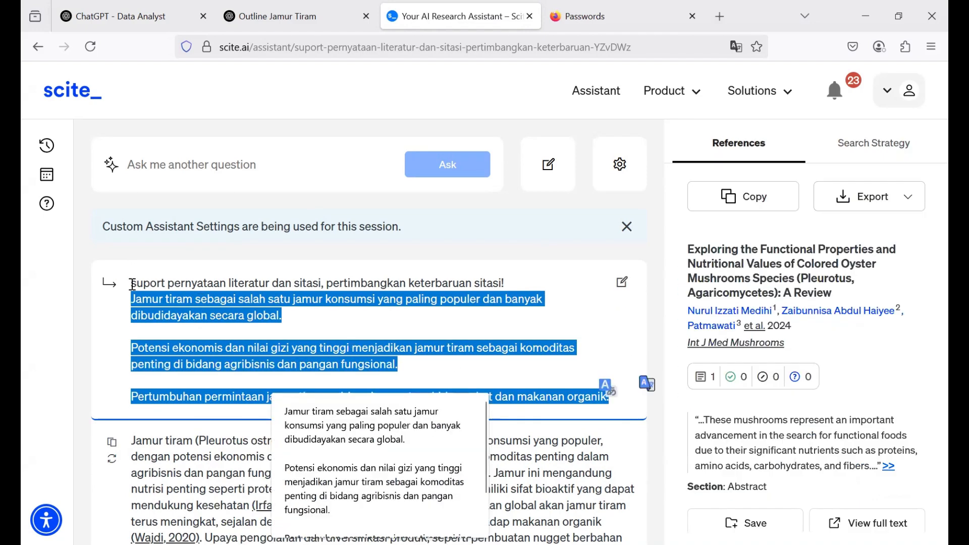
{"action": "left_click", "coordinate": [234, 279]}
{"action": "left_click_drag", "start_coordinate": [130, 283], "coordinate": [536, 290]}
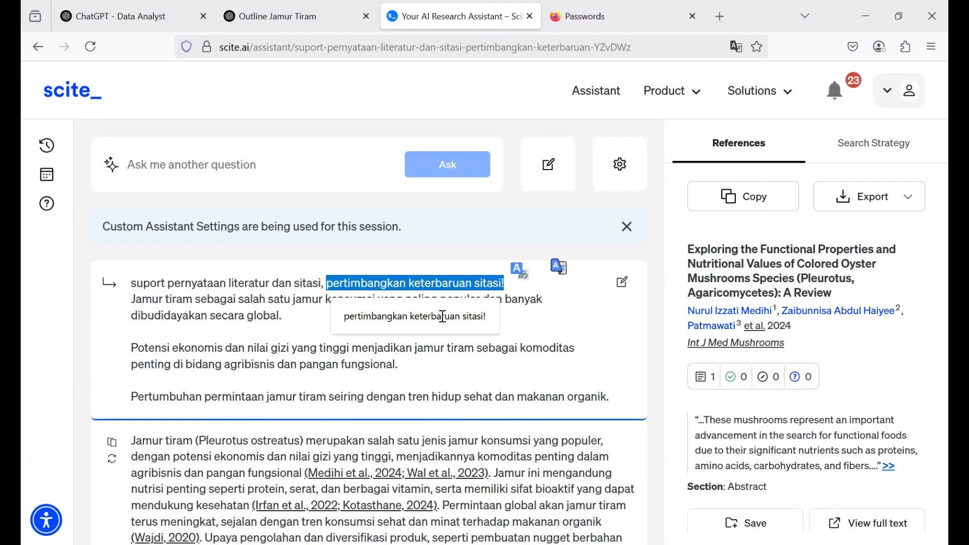
Step: Copy Scite's cited answer to the Latar Belakang question and paste it into the message box of the Outline Jamur Tiram chat in ChatGPT
{"action": "left_click", "coordinate": [443, 316]}
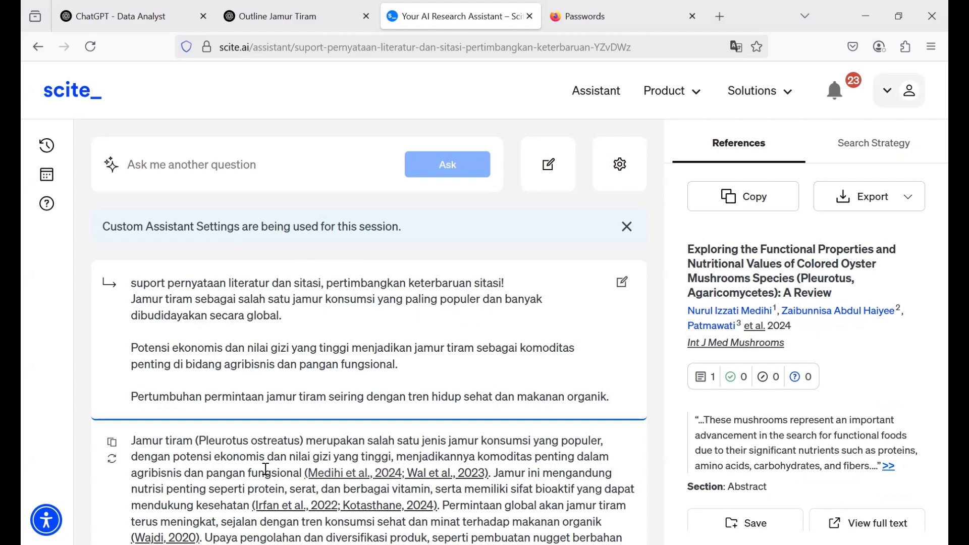
{"action": "scroll", "coordinate": [266, 469], "scroll_direction": "down", "scroll_amount": 3}
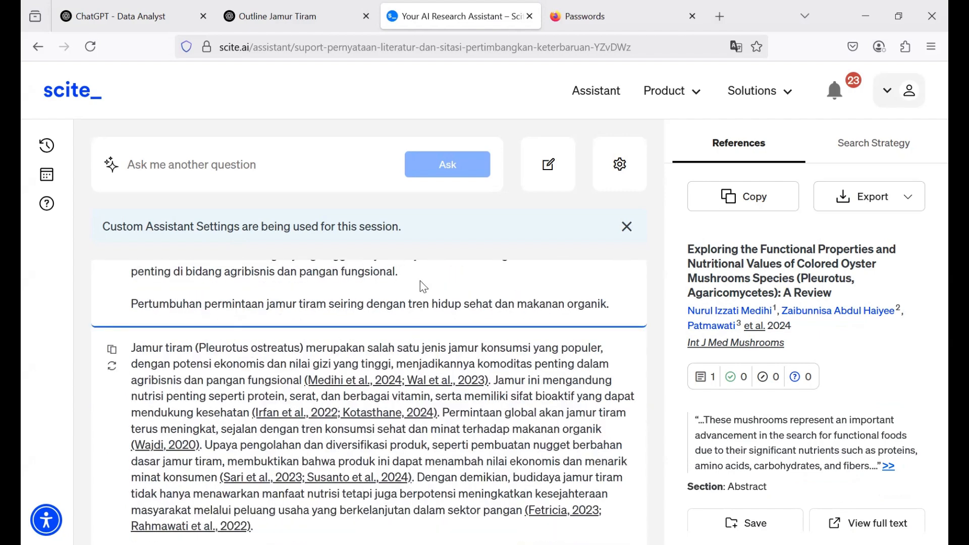
{"action": "scroll", "coordinate": [423, 286], "scroll_direction": "up", "scroll_amount": 3}
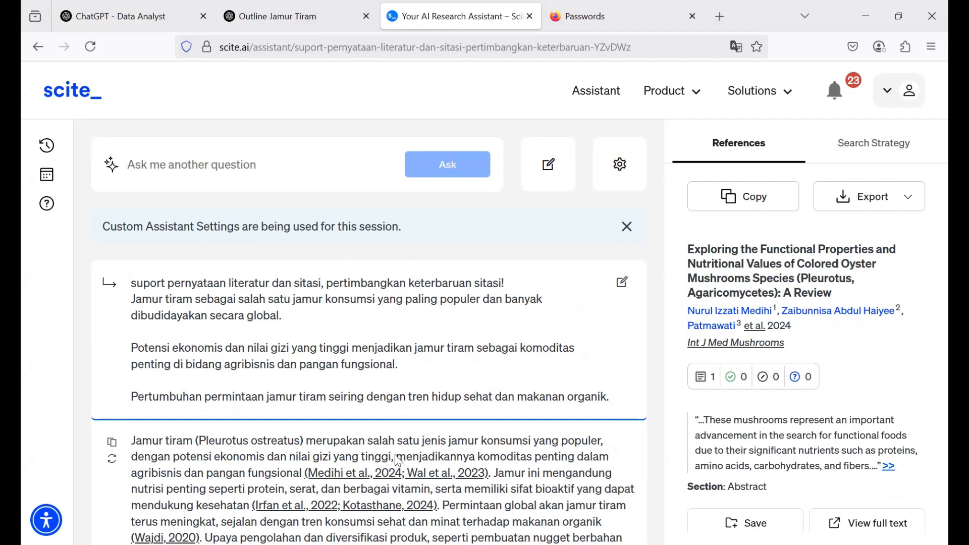
{"action": "scroll", "coordinate": [398, 462], "scroll_direction": "down", "scroll_amount": 4}
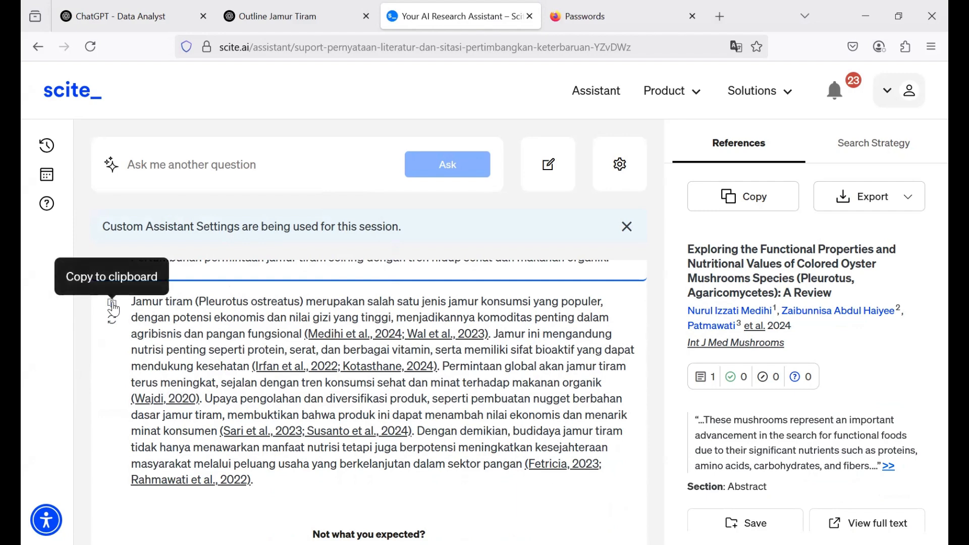
{"action": "left_click", "coordinate": [277, 16]}
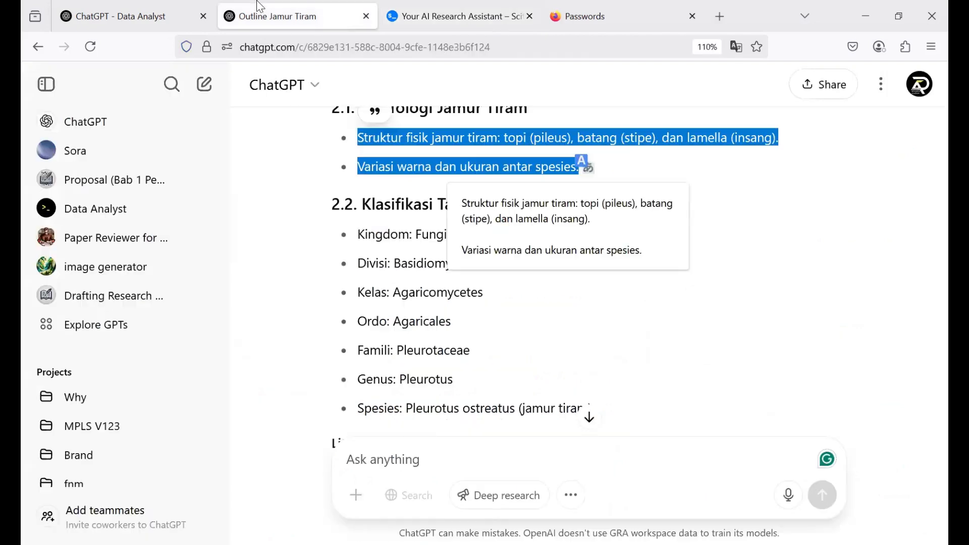
{"action": "left_click", "coordinate": [490, 463]}
{"action": "key", "text": "ctrl+v"}
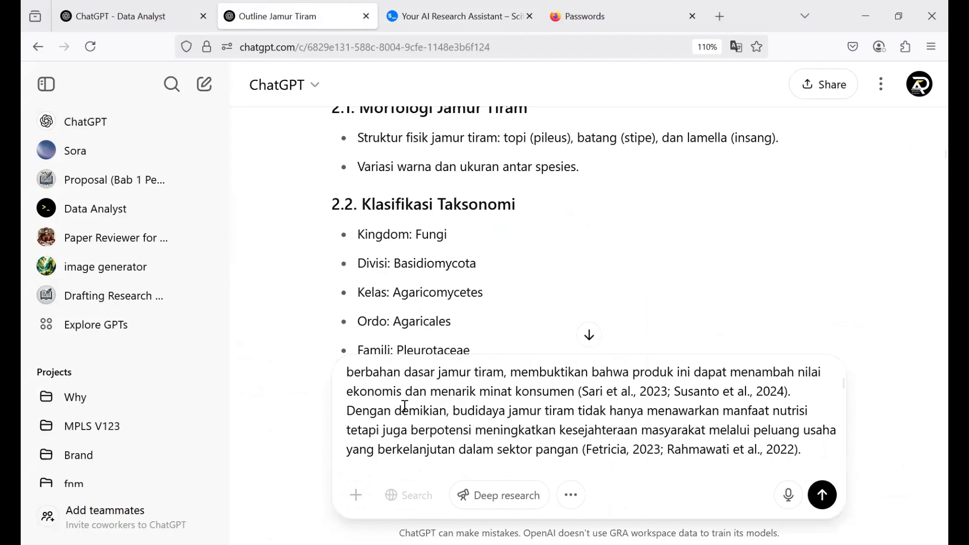
Step: Insert a line above the pasted text and begin the instruction with "tulis kembali dengan seksama, pertahankan otentik dan integritas data"
{"action": "key", "text": "Up"}
{"action": "key", "text": "Up"}
{"action": "key", "text": "Up"}
{"action": "key", "text": "Up"}
{"action": "key", "text": "Up"}
{"action": "key", "text": "Up"}
{"action": "key", "text": "Up"}
{"action": "key", "text": "Up"}
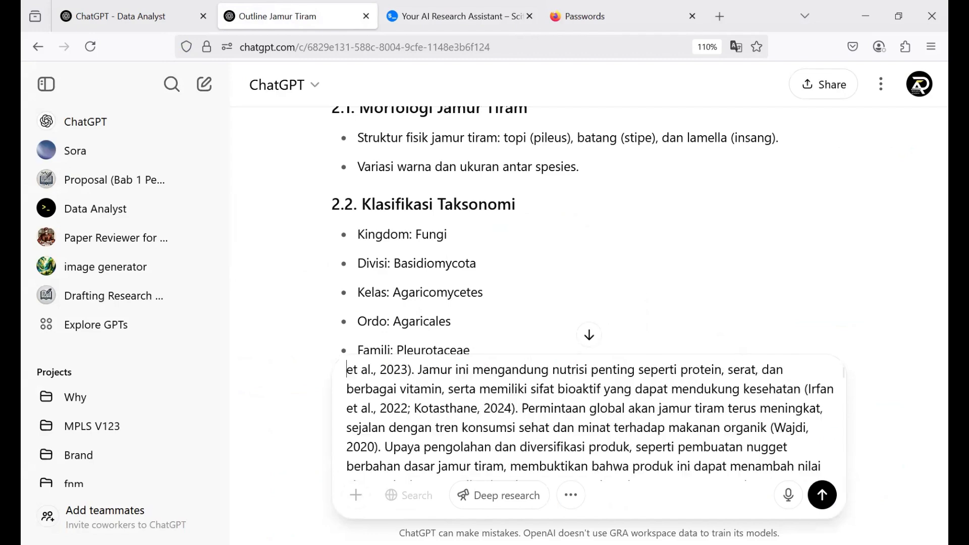
{"action": "key", "text": "shift+Return"}
{"action": "key", "text": "Up"}
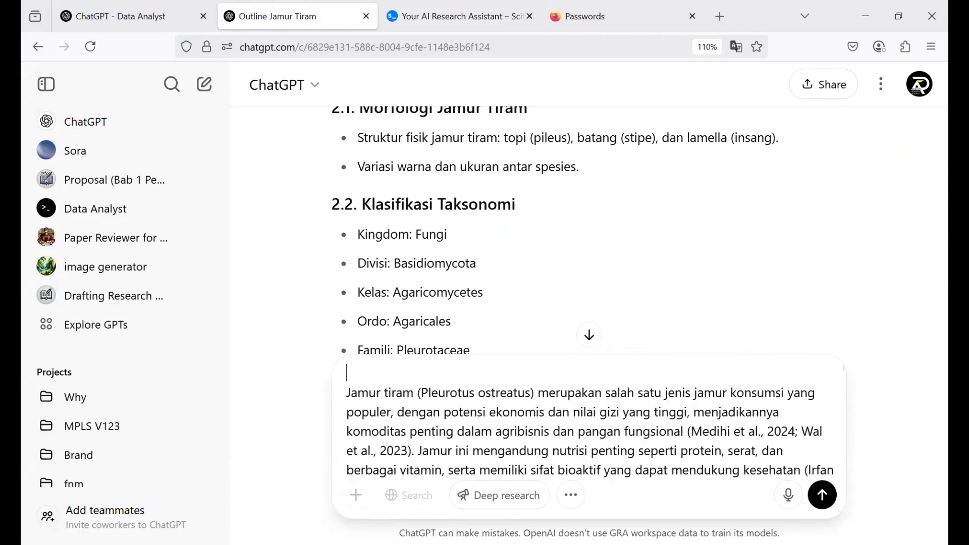
{"action": "type", "text": "tulis kembali dengan "}
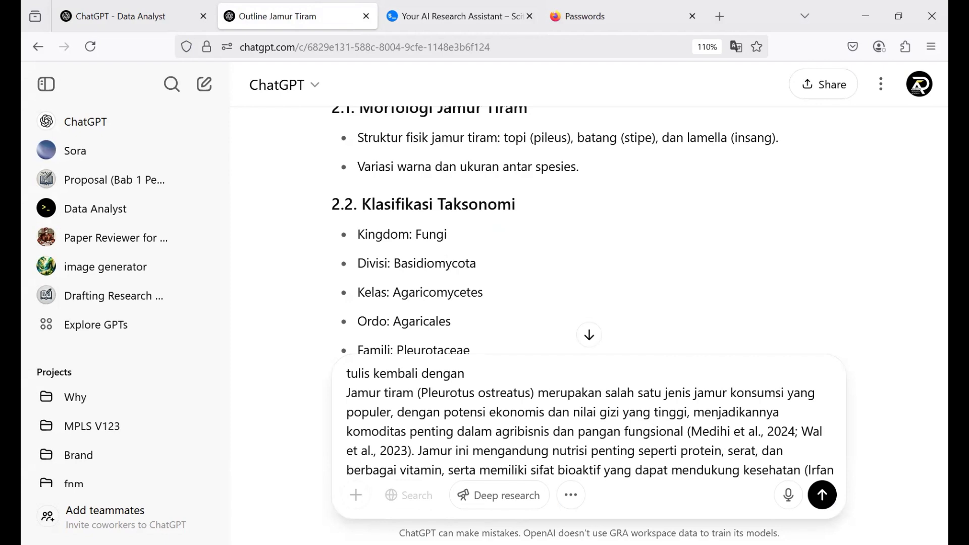
{"action": "type", "text": "seksama, pertahankan "}
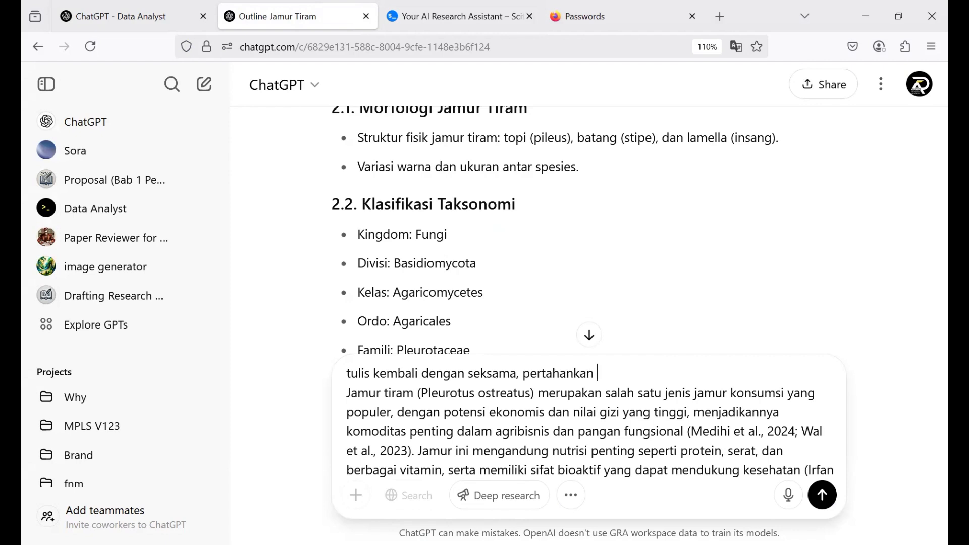
{"action": "type", "text": "otentik dan integr"}
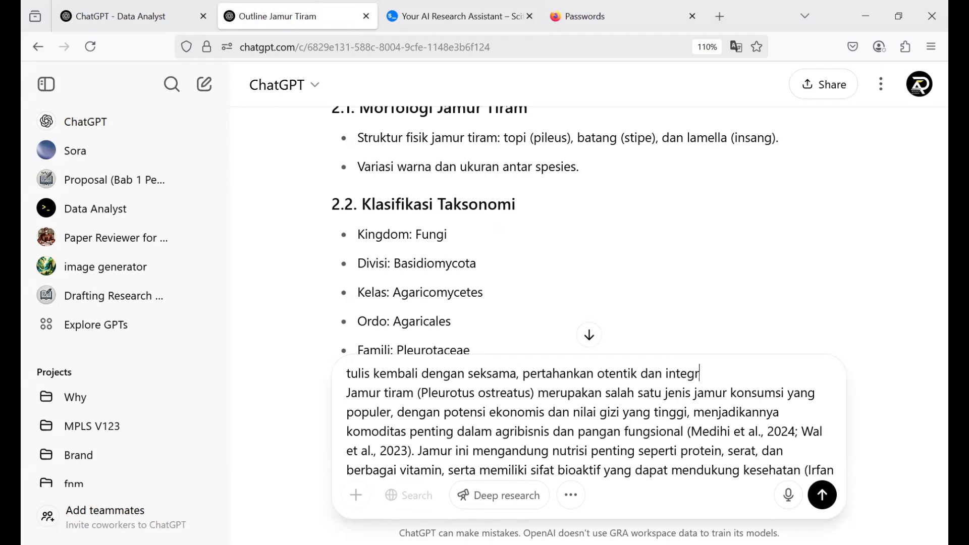
{"action": "type", "text": "itas data, suport"}
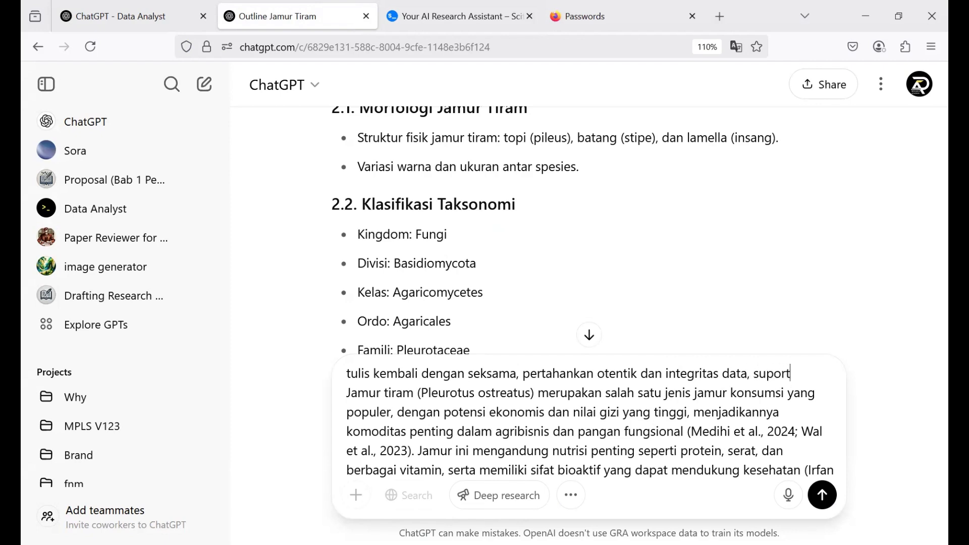
Step: Extend the instruction with "suport dengan pernyataan literatur dan sitasi, stile APA 7 edition, tulis refrensi secara alfabets diakhir paragraf!" and send the prompt
{"action": "type", "text": " deb"}
{"action": "type", "text": "ngan "}
{"action": "type", "text": "pernyataan"}
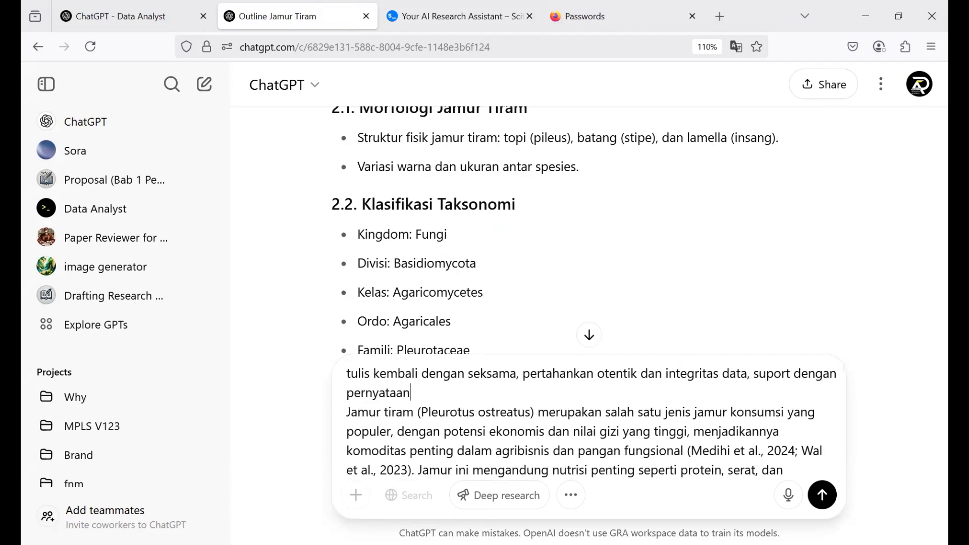
{"action": "type", "text": " literatur dan sitasi,"}
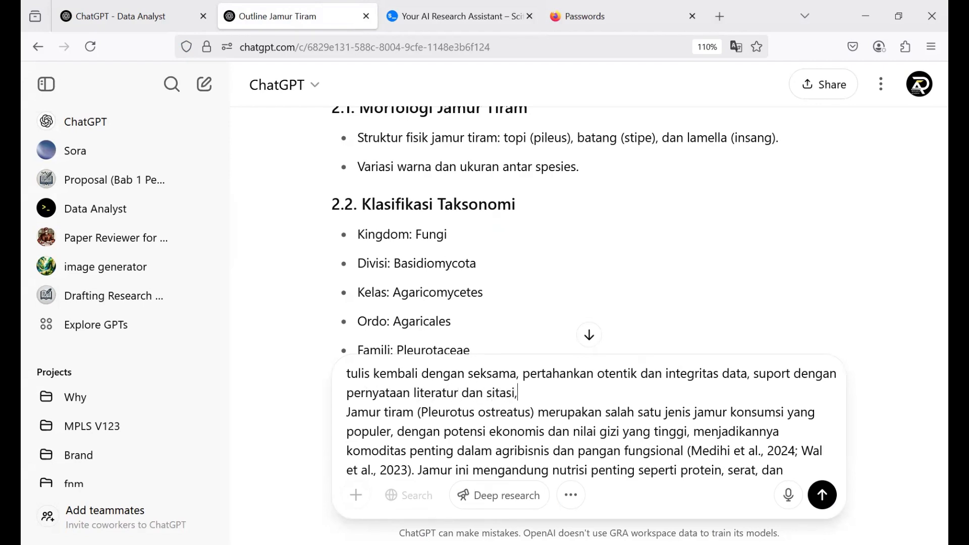
{"action": "type", "text": " stile APA 7 edition"}
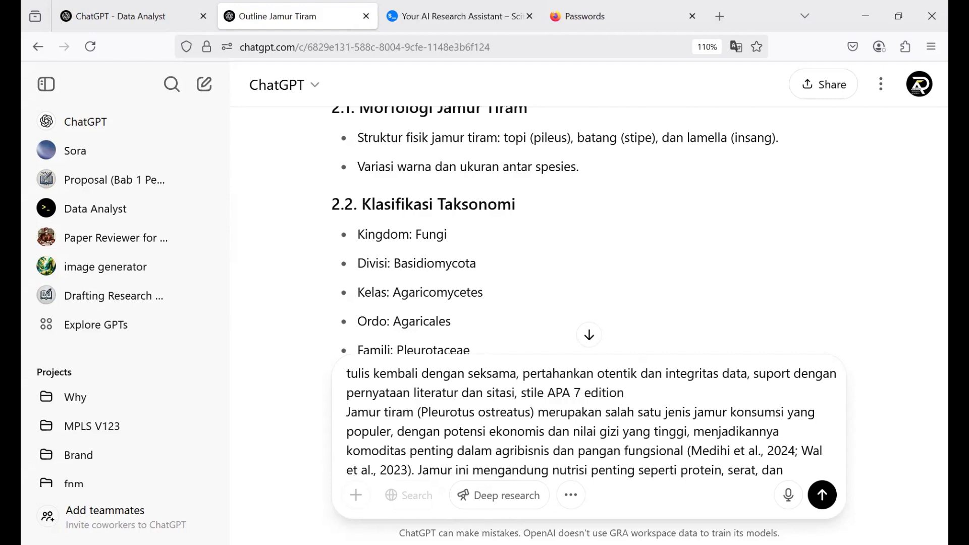
{"action": "type", "text": ", tulis refrensi secara al"}
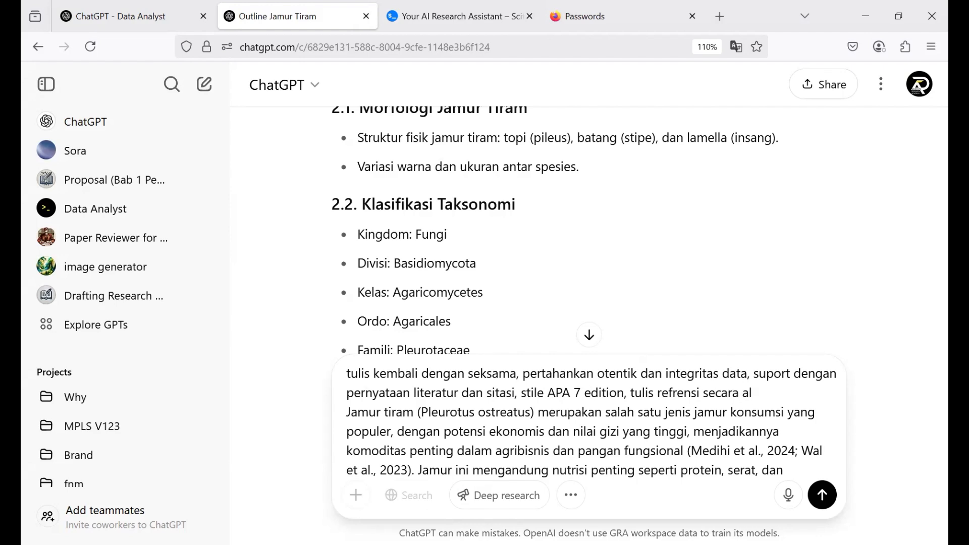
{"action": "type", "text": "fabets diakhir paragraf"}
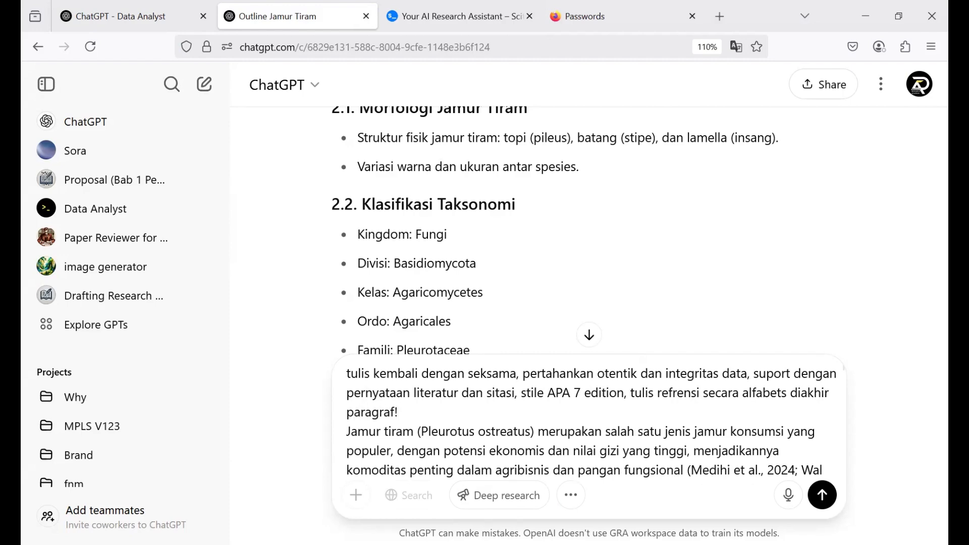
{"action": "type", "text": "!"}
{"action": "key", "text": "shift+Return"}
{"action": "key", "text": "Return"}
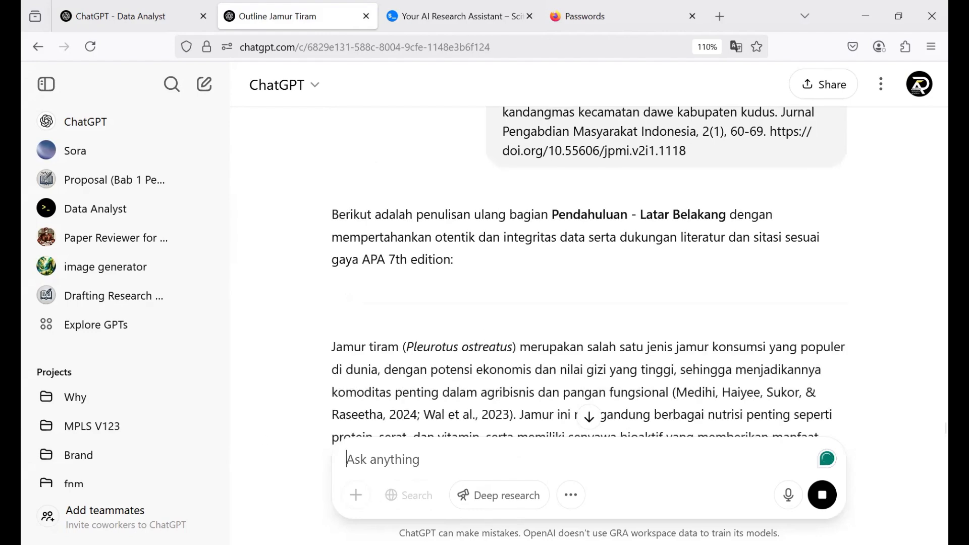
Step: Examine the rewritten Latar Belakang paragraphs, their in-text citations and the reference list under Referensi
{"action": "scroll", "coordinate": [543, 388], "scroll_direction": "down", "scroll_amount": 1}
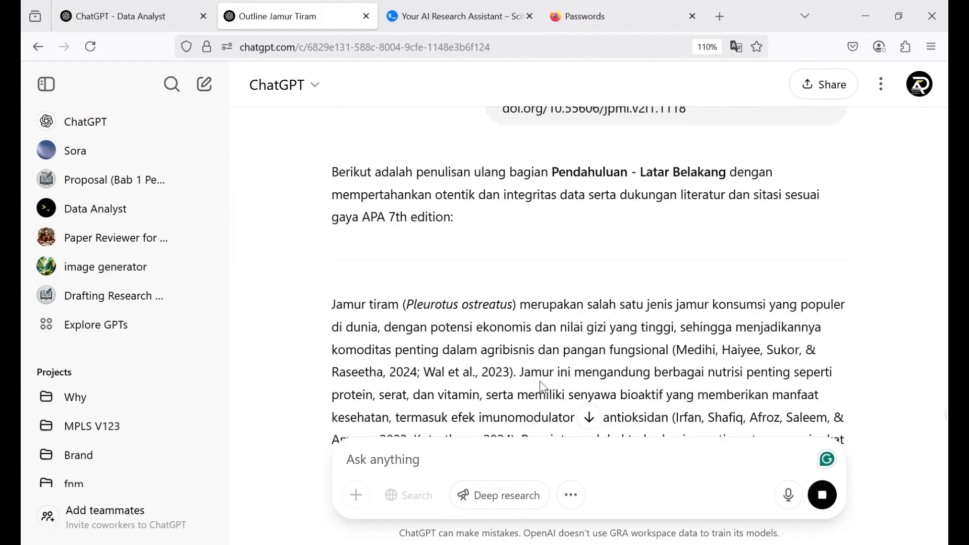
{"action": "scroll", "coordinate": [542, 387], "scroll_direction": "down", "scroll_amount": 4}
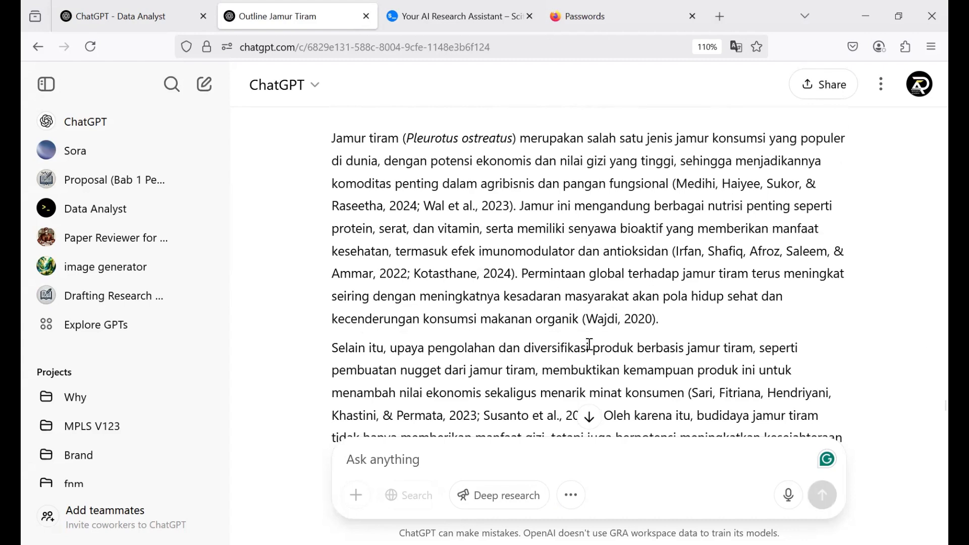
{"action": "scroll", "coordinate": [542, 346], "scroll_direction": "down", "scroll_amount": 8}
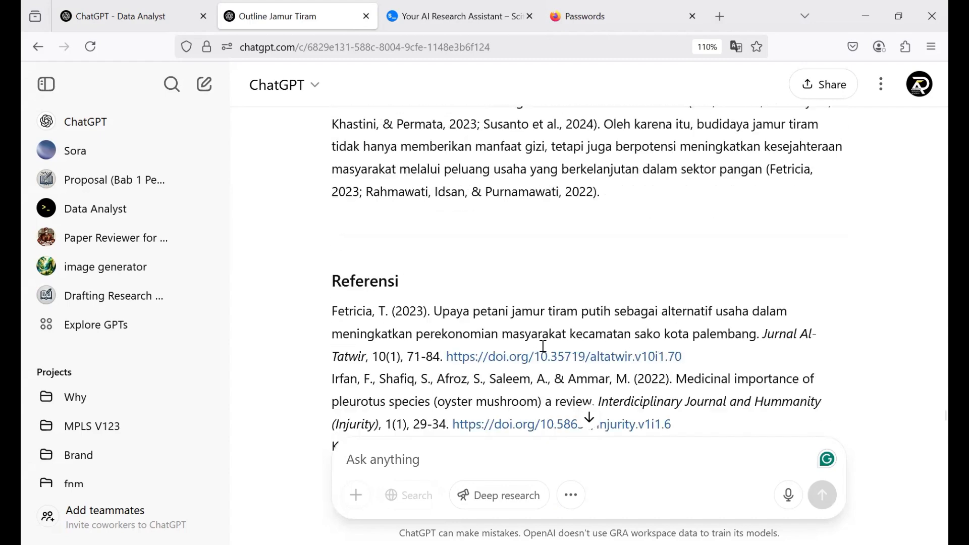
{"action": "scroll", "coordinate": [543, 346], "scroll_direction": "up", "scroll_amount": 3}
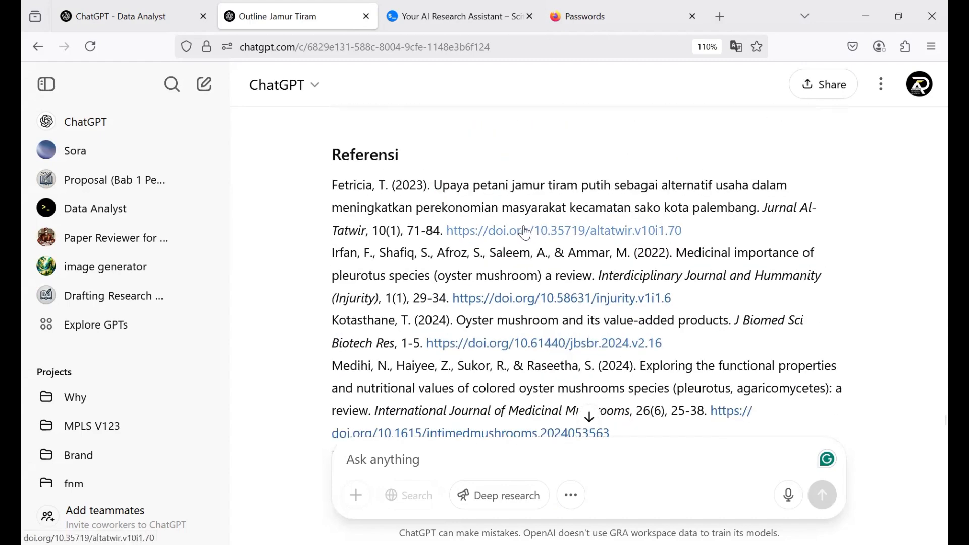
{"action": "scroll", "coordinate": [535, 301], "scroll_direction": "down", "scroll_amount": 6}
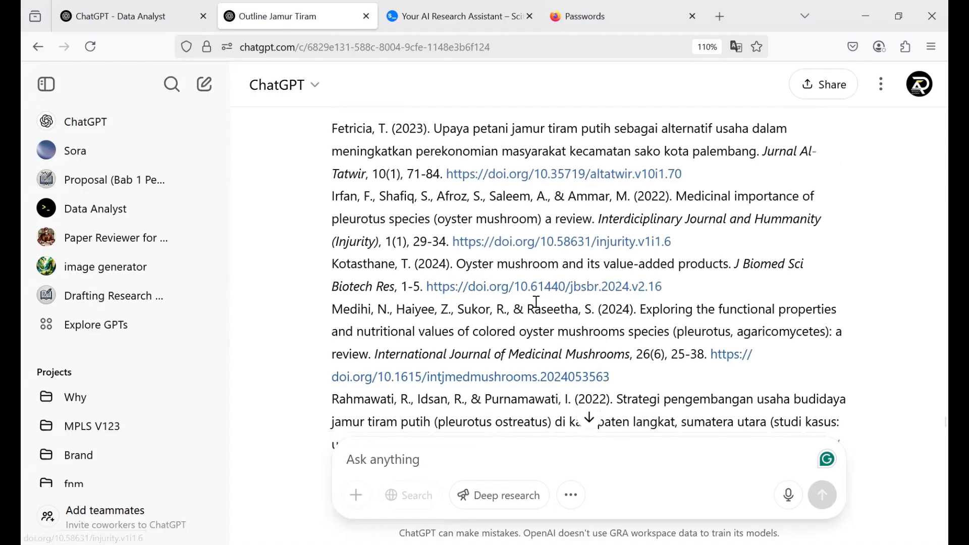
{"action": "scroll", "coordinate": [536, 301], "scroll_direction": "down", "scroll_amount": 5}
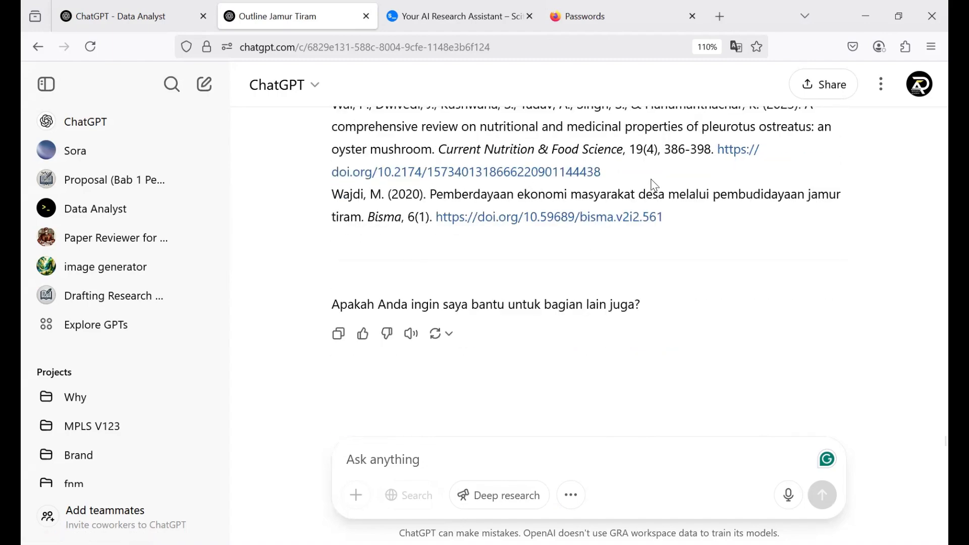
{"action": "scroll", "coordinate": [654, 185], "scroll_direction": "up", "scroll_amount": 12}
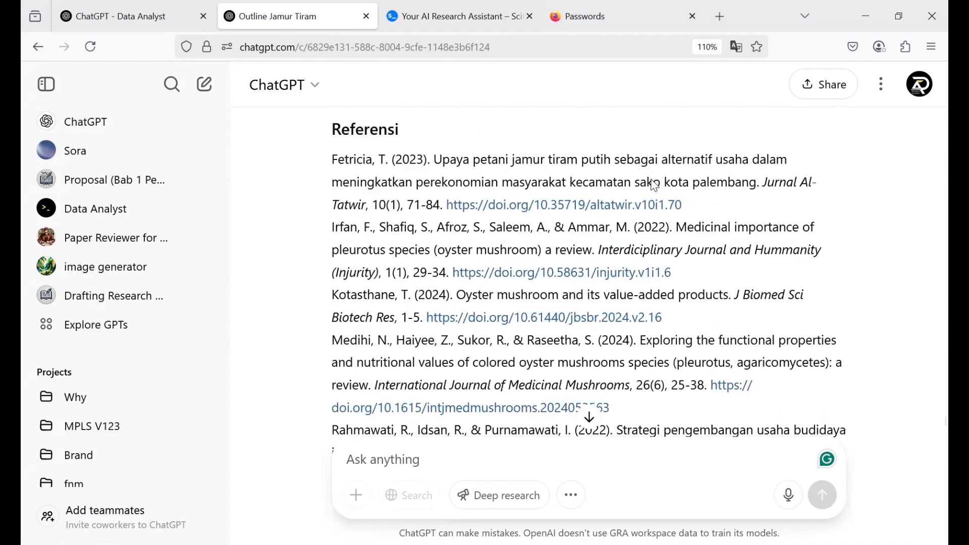
{"action": "scroll", "coordinate": [654, 186], "scroll_direction": "down", "scroll_amount": 2}
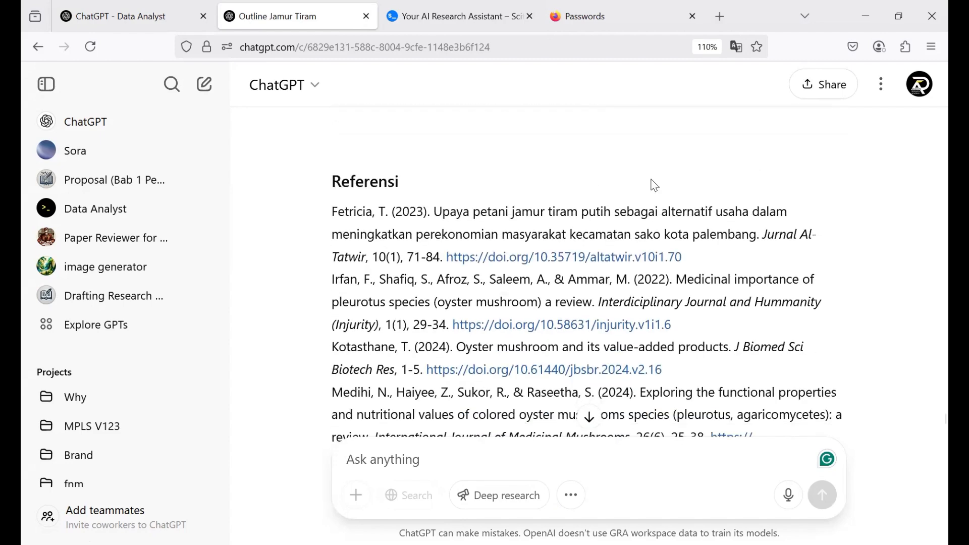
Step: Open the DOI links of the Jurnal Al-Tatwir, Injurity, J Biomed Sci Biotech Res and Waluyo Jatmiko Proceeding references to check their sources
{"action": "left_click", "coordinate": [562, 260]}
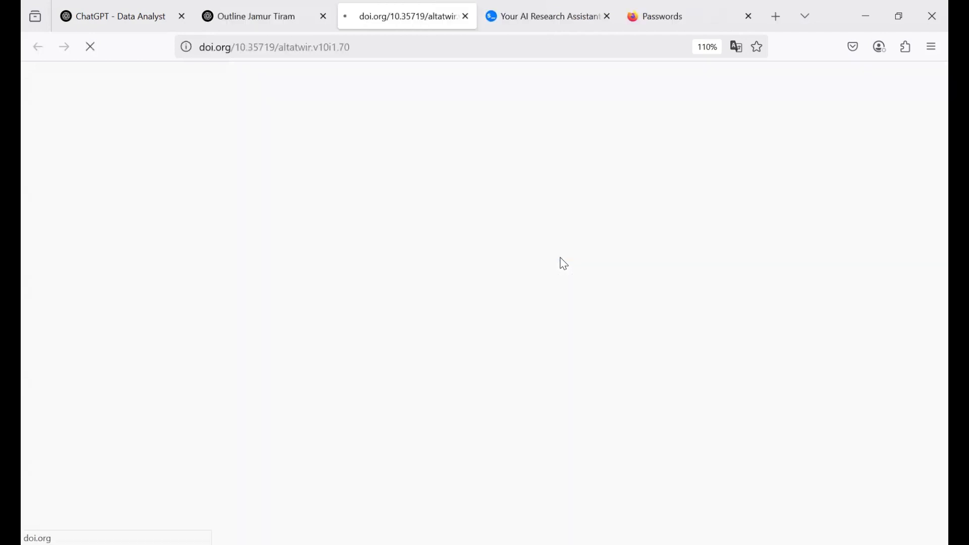
{"action": "left_click", "coordinate": [276, 10]}
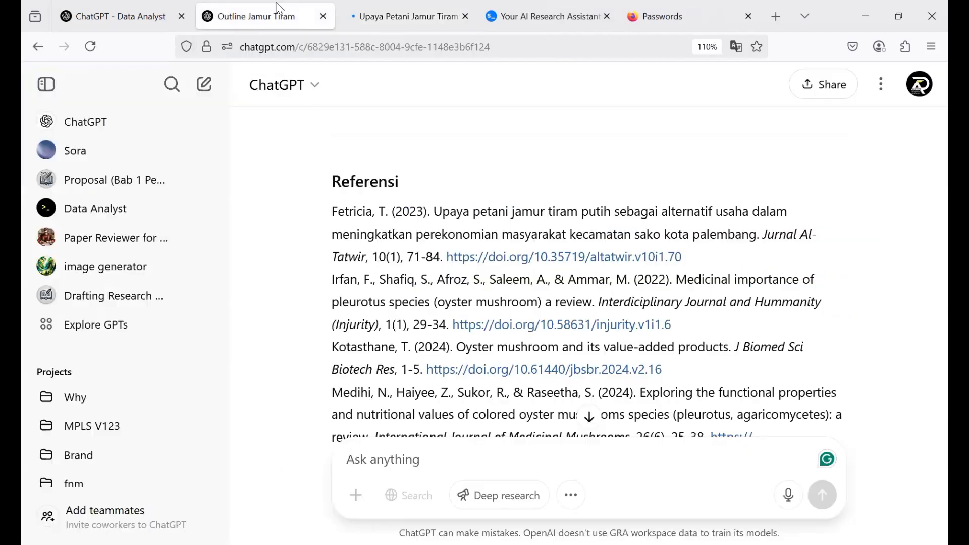
{"action": "left_click", "coordinate": [608, 326]}
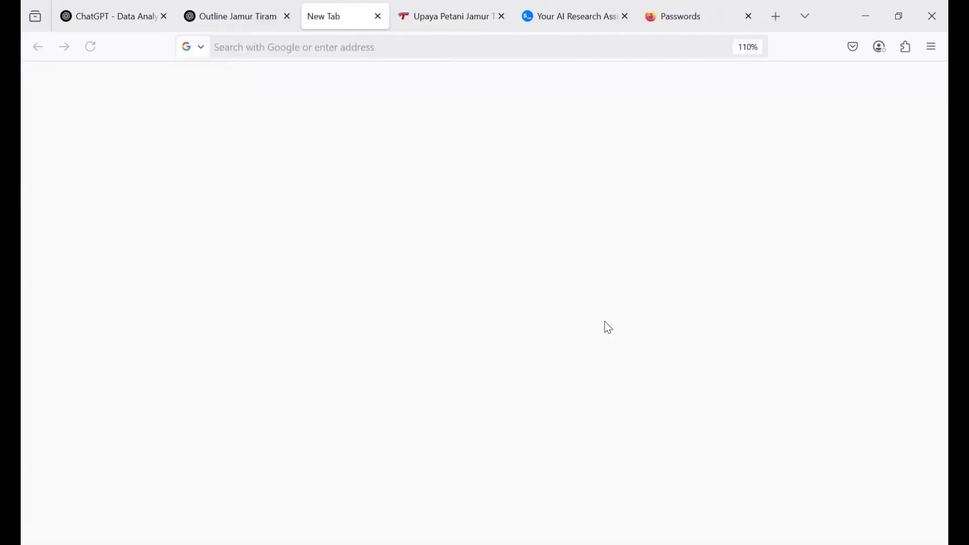
{"action": "left_click", "coordinate": [245, 17]}
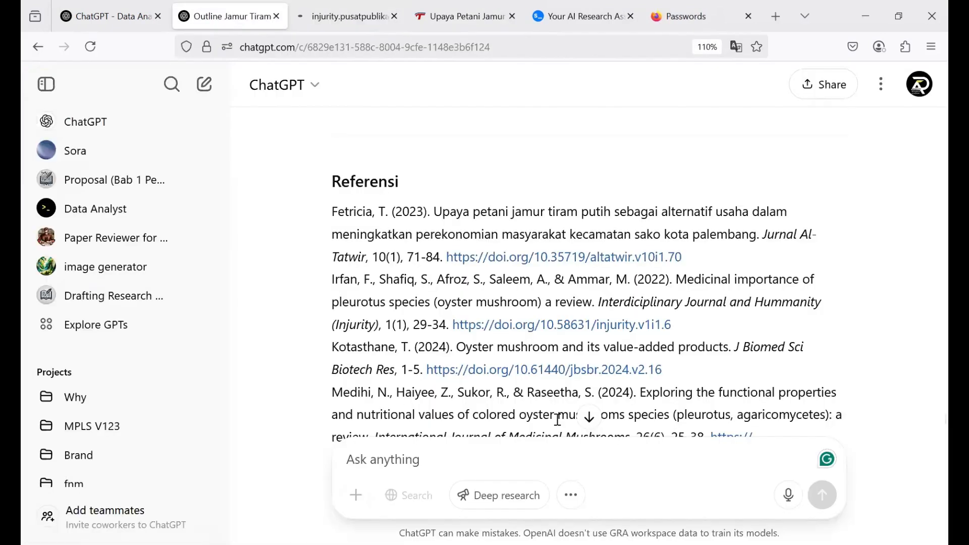
{"action": "left_click", "coordinate": [601, 375]}
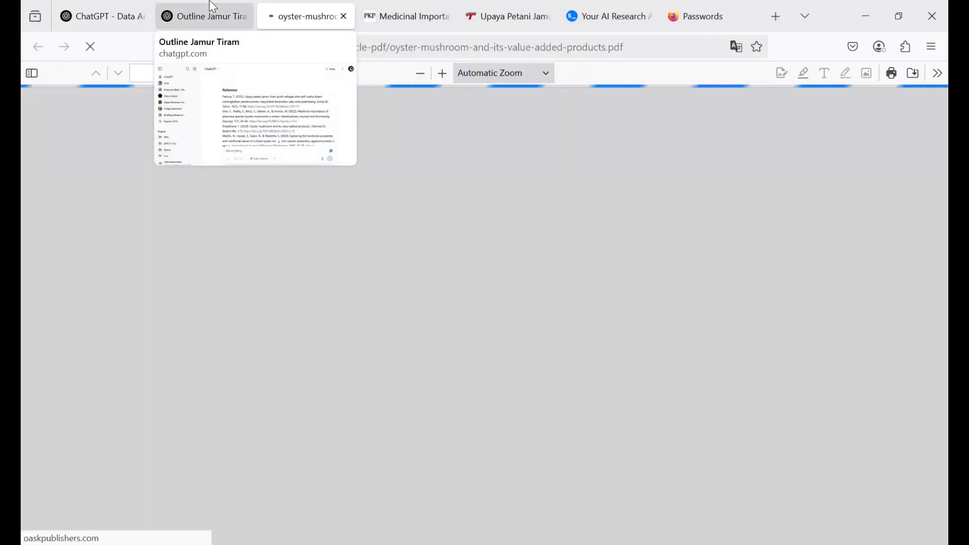
{"action": "left_click", "coordinate": [212, 8]}
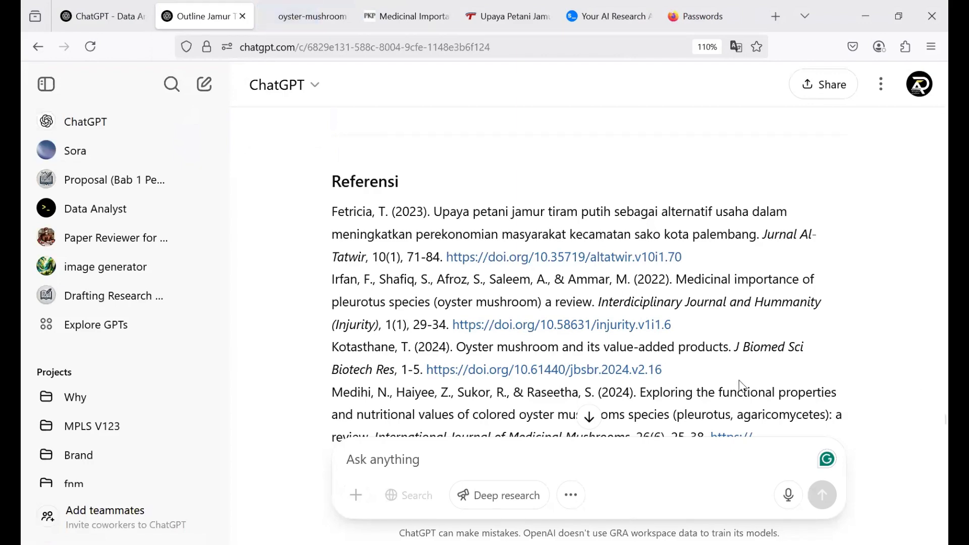
{"action": "scroll", "coordinate": [738, 380], "scroll_direction": "down", "scroll_amount": 5}
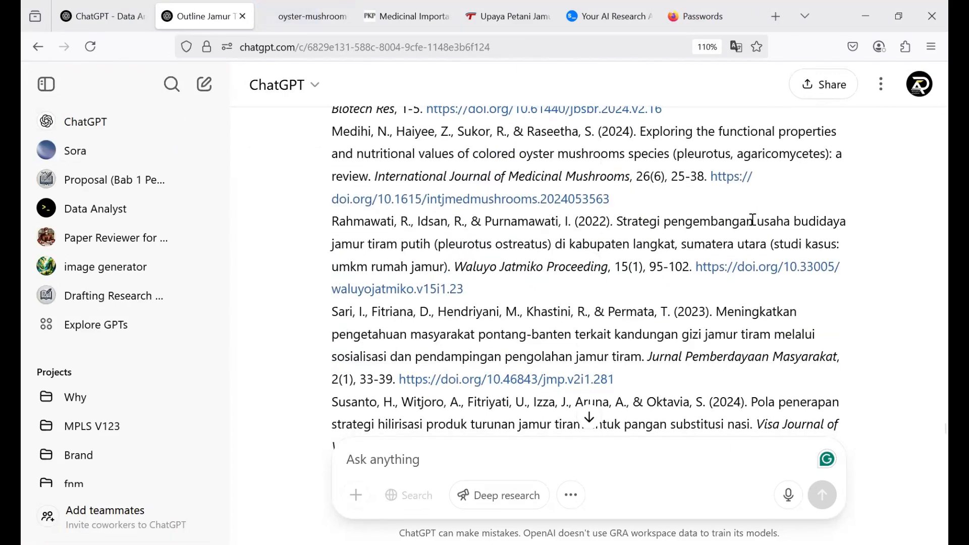
{"action": "left_click", "coordinate": [730, 275]}
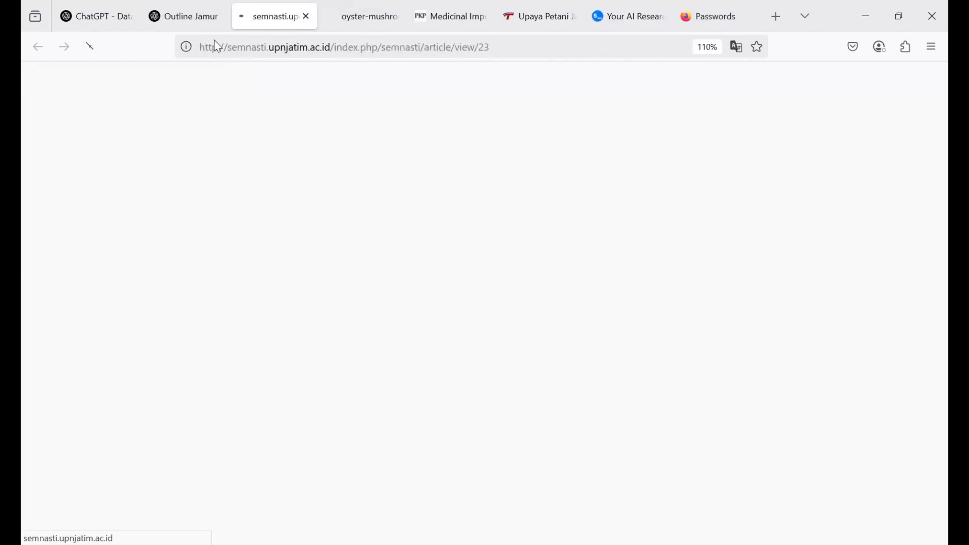
{"action": "left_click", "coordinate": [190, 11]}
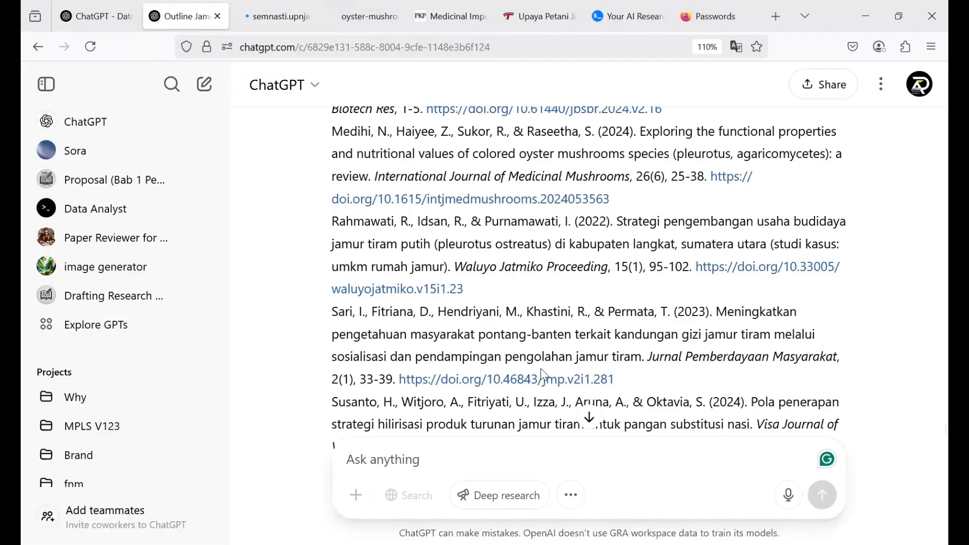
Step: Open the DOI link of the Jurnal Pemberdayaan Masyarakat reference and close the semnasti.upnjatim.ac.id page
{"action": "left_click", "coordinate": [539, 383]}
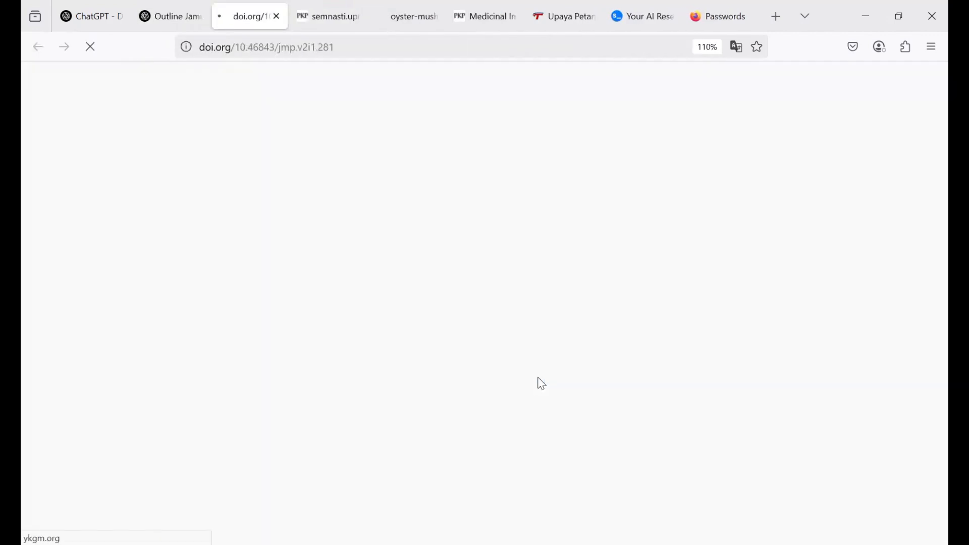
{"action": "key", "text": "ctrl+Tab"}
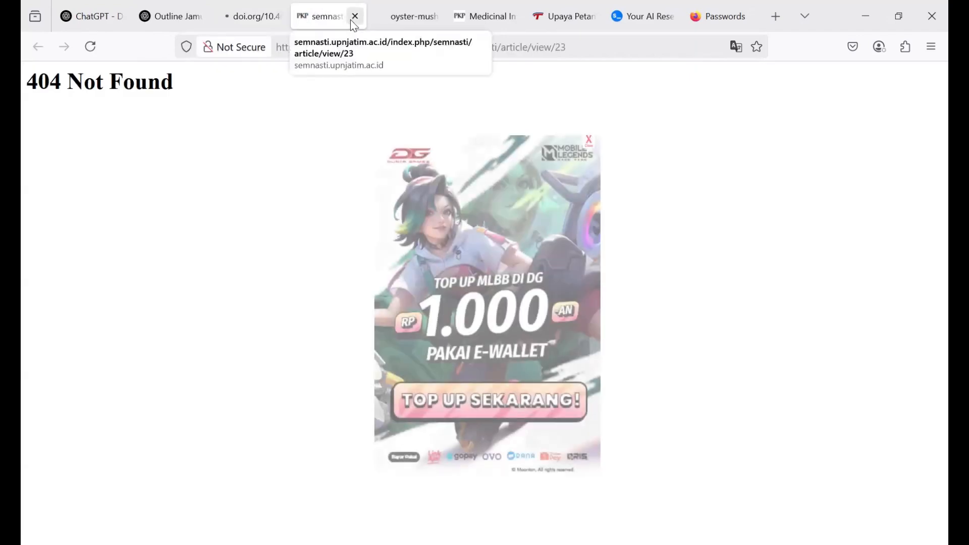
{"action": "left_click", "coordinate": [351, 21]}
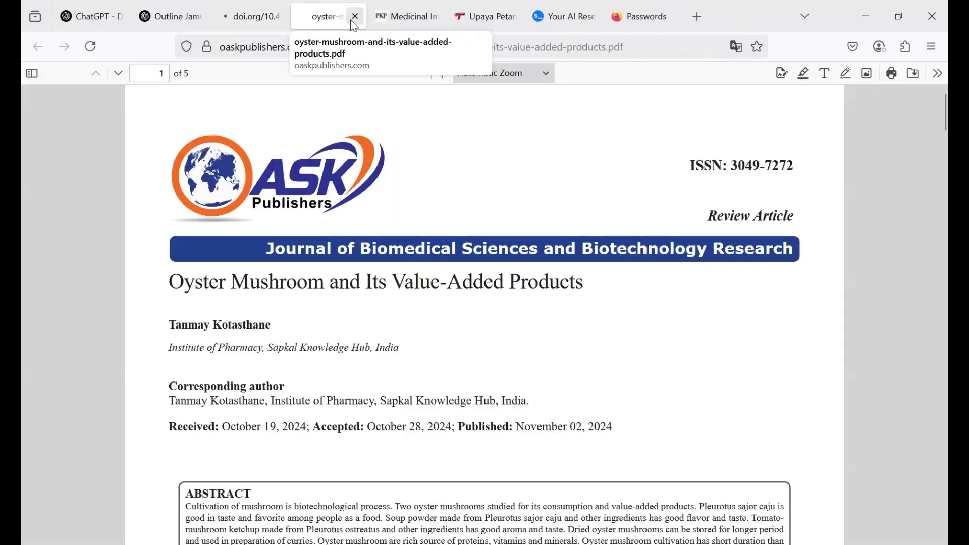
Step: Review the opened Al-Tatwir article page and return to the loading Jurnal Pemberdayaan Masyarakat DOI page
{"action": "key", "text": "ctrl+Tab"}
{"action": "left_click", "coordinate": [467, 22]}
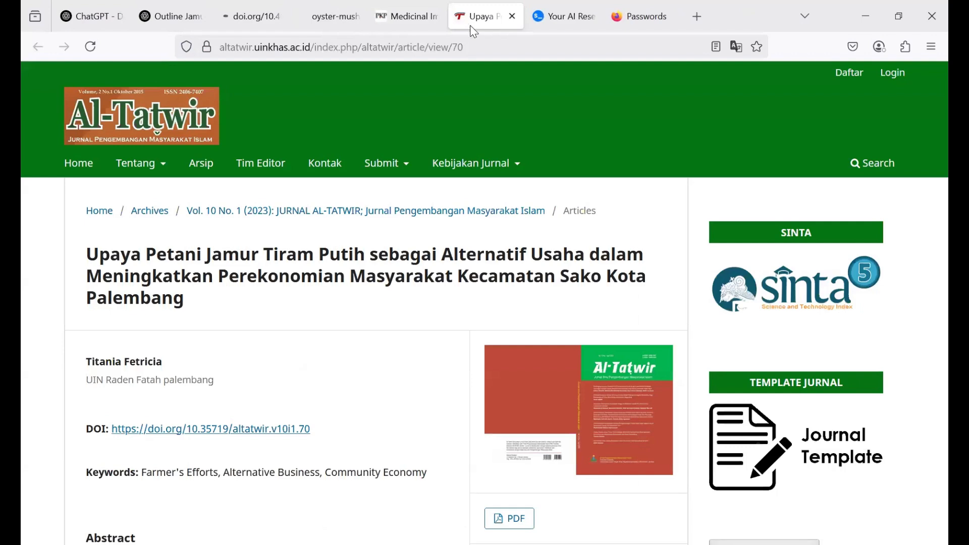
{"action": "mouse_move", "coordinate": [306, 20]}
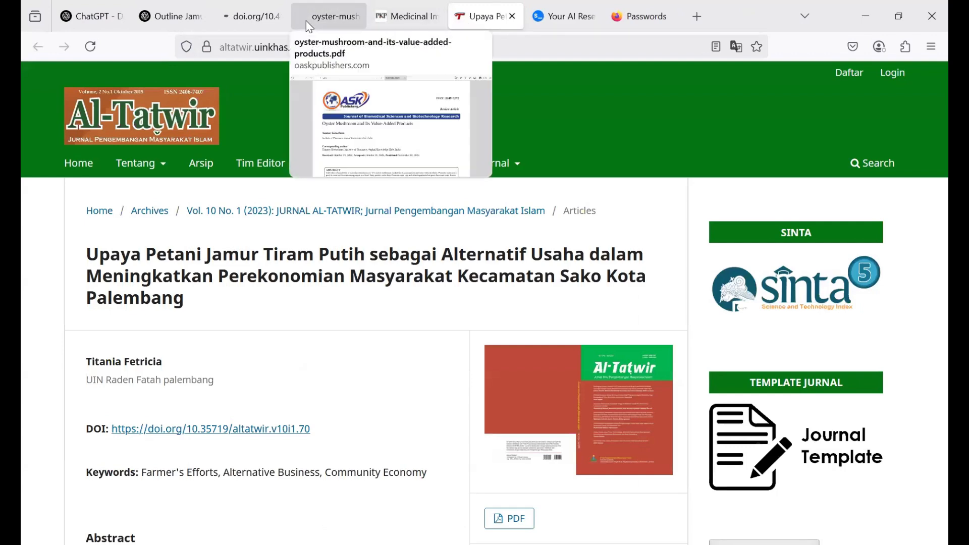
{"action": "left_click", "coordinate": [260, 19]}
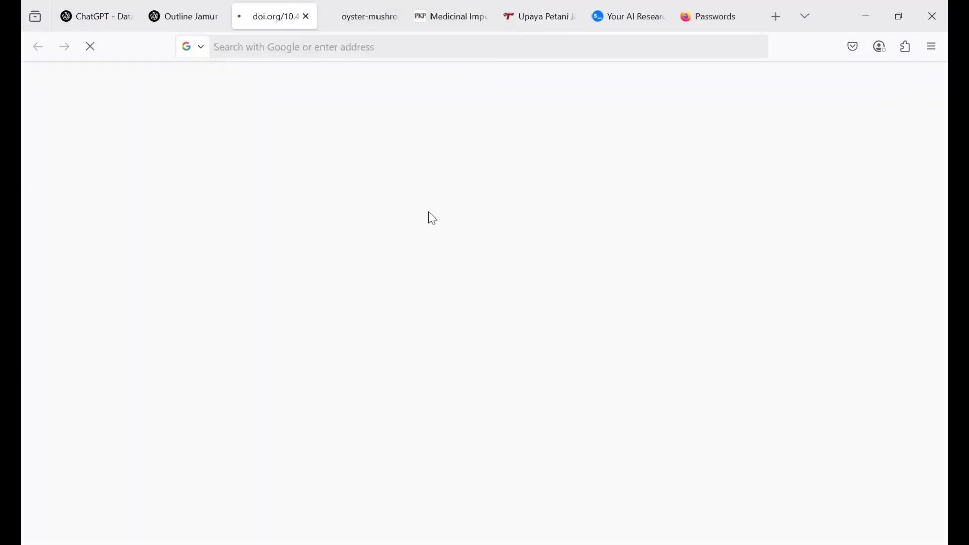
Step: Return to the ChatGPT reference list and open the DOI link of the Bisma reference to check its source
{"action": "left_click", "coordinate": [197, 7]}
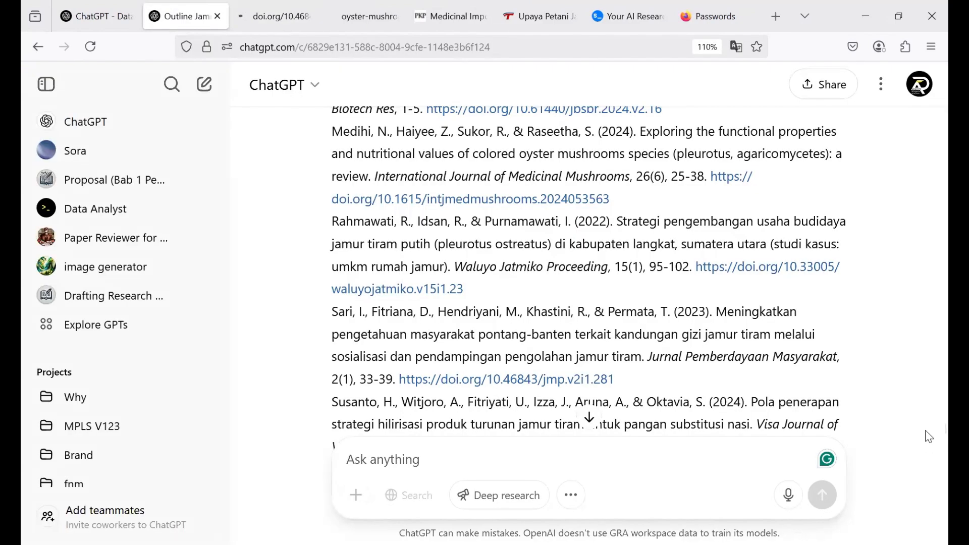
{"action": "scroll", "coordinate": [928, 434], "scroll_direction": "down", "scroll_amount": 5}
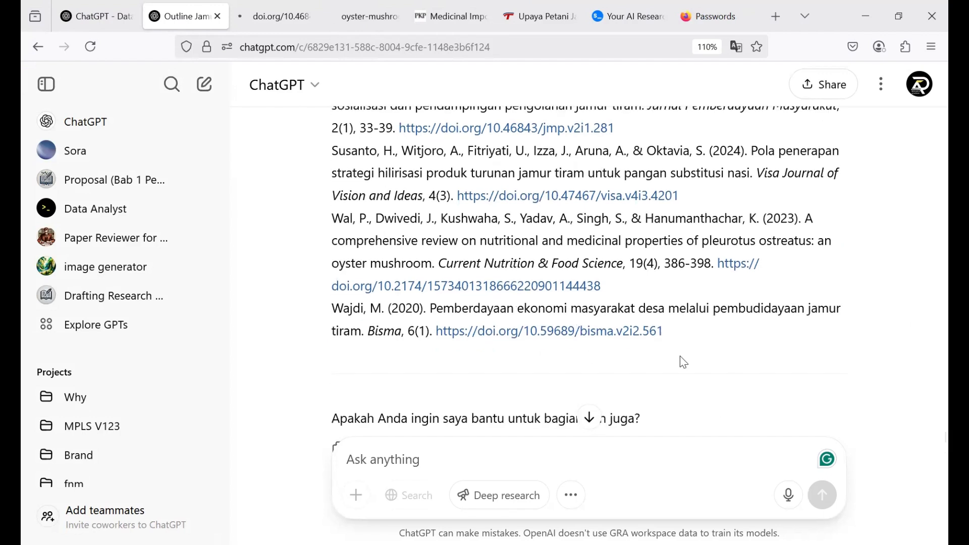
{"action": "left_click", "coordinate": [550, 332]}
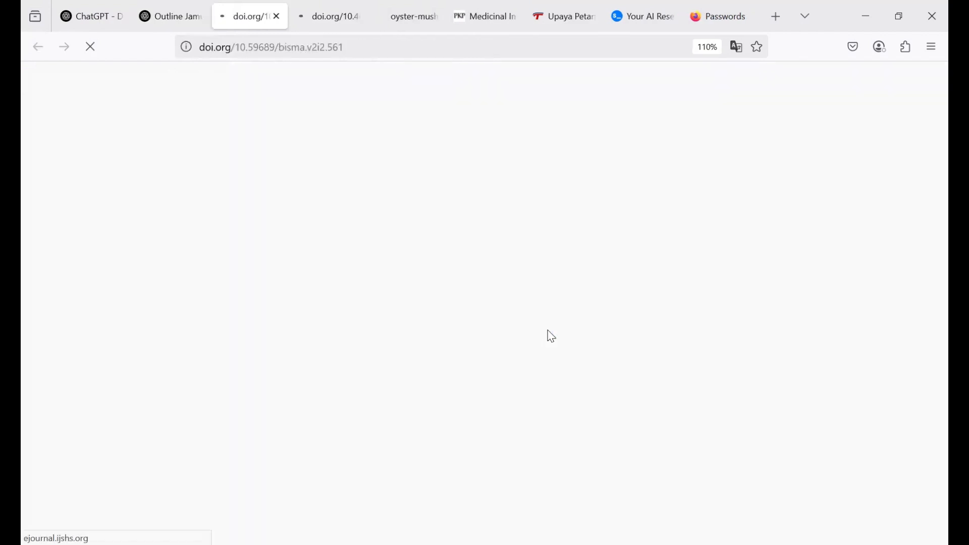
{"action": "left_click", "coordinate": [304, 24]}
{"action": "left_click", "coordinate": [262, 13]}
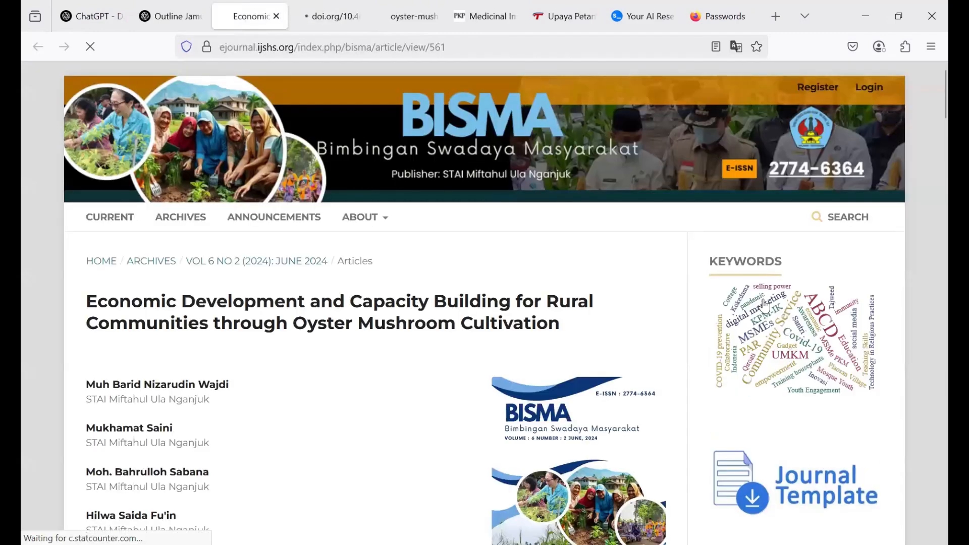
Step: Go back to the ChatGPT answer, examine the Referensi list from end to start, and highlight its first entries
{"action": "left_click", "coordinate": [156, 4]}
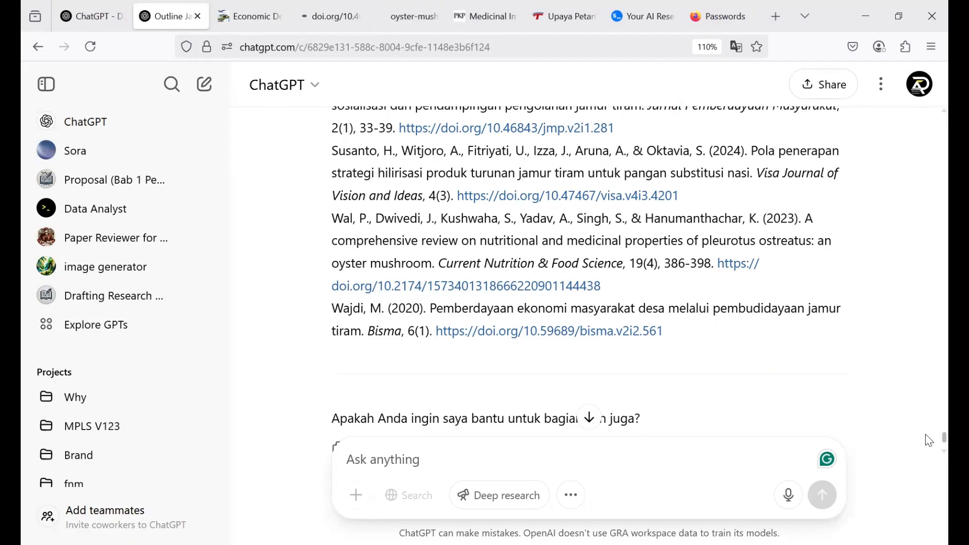
{"action": "scroll", "coordinate": [928, 440], "scroll_direction": "down", "scroll_amount": 2}
{"action": "scroll", "coordinate": [929, 442], "scroll_direction": "up", "scroll_amount": 3}
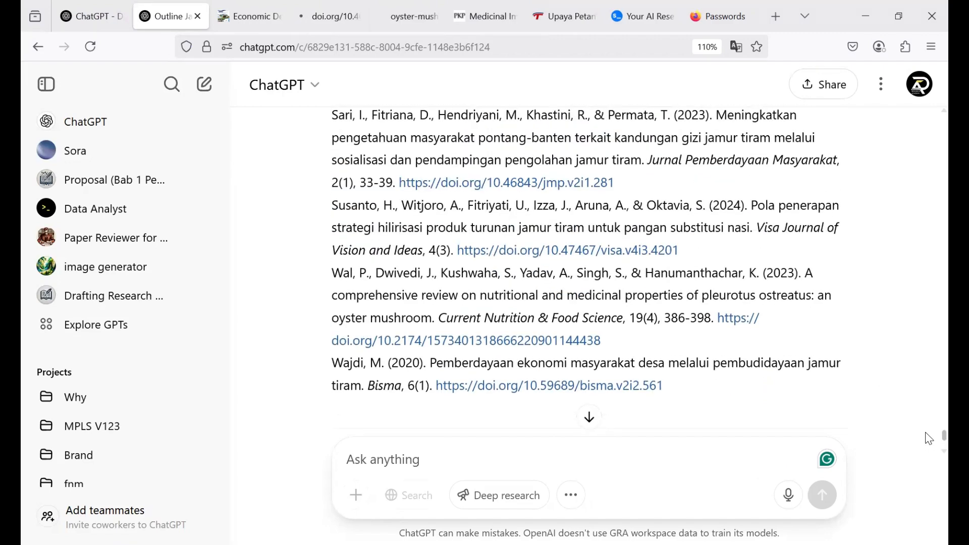
{"action": "scroll", "coordinate": [928, 439], "scroll_direction": "up", "scroll_amount": 8}
{"action": "scroll", "coordinate": [928, 434], "scroll_direction": "down", "scroll_amount": 5}
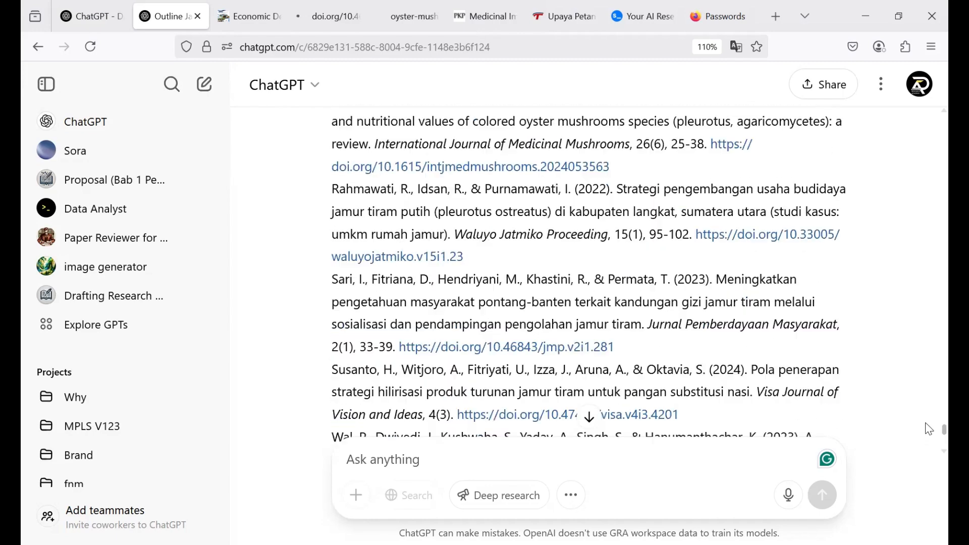
{"action": "scroll", "coordinate": [929, 427], "scroll_direction": "up", "scroll_amount": 3}
{"action": "scroll", "coordinate": [929, 426], "scroll_direction": "up", "scroll_amount": 4}
{"action": "scroll", "coordinate": [929, 426], "scroll_direction": "down", "scroll_amount": 2}
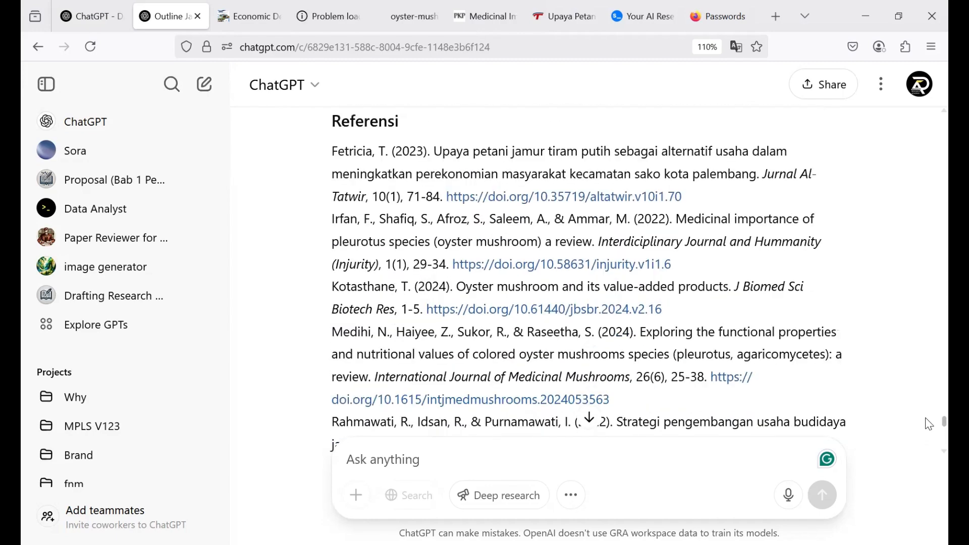
{"action": "left_click_drag", "start_coordinate": [324, 150], "coordinate": [500, 396]}
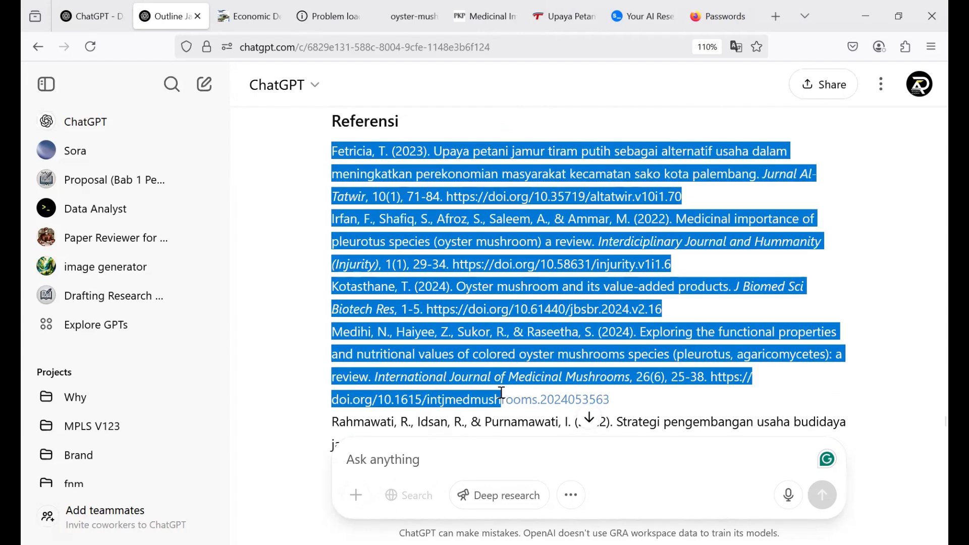
Step: Check the in-text citations in the two rewritten Latar Belakang paragraphs, highlighting those that end the sentences
{"action": "scroll", "coordinate": [929, 323], "scroll_direction": "up", "scroll_amount": 10}
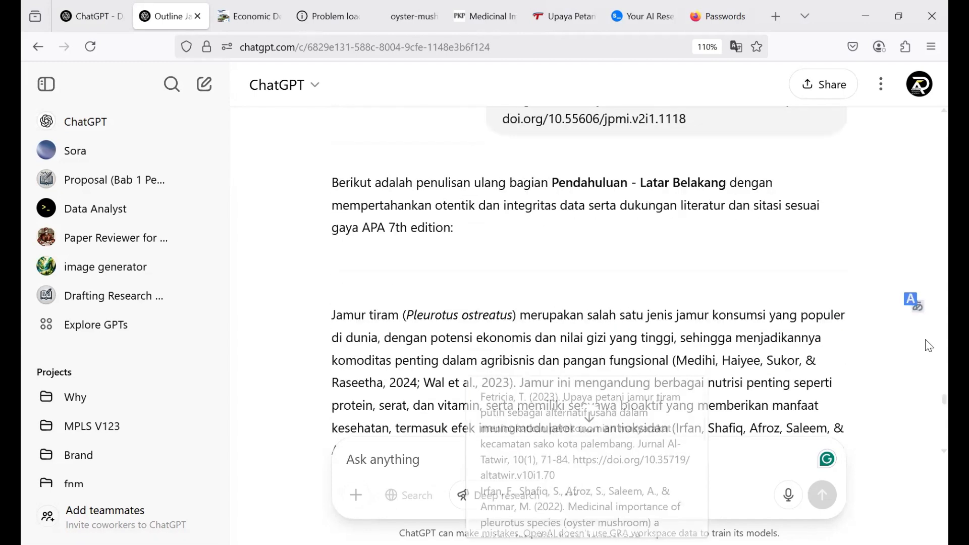
{"action": "scroll", "coordinate": [929, 404], "scroll_direction": "down", "scroll_amount": 6}
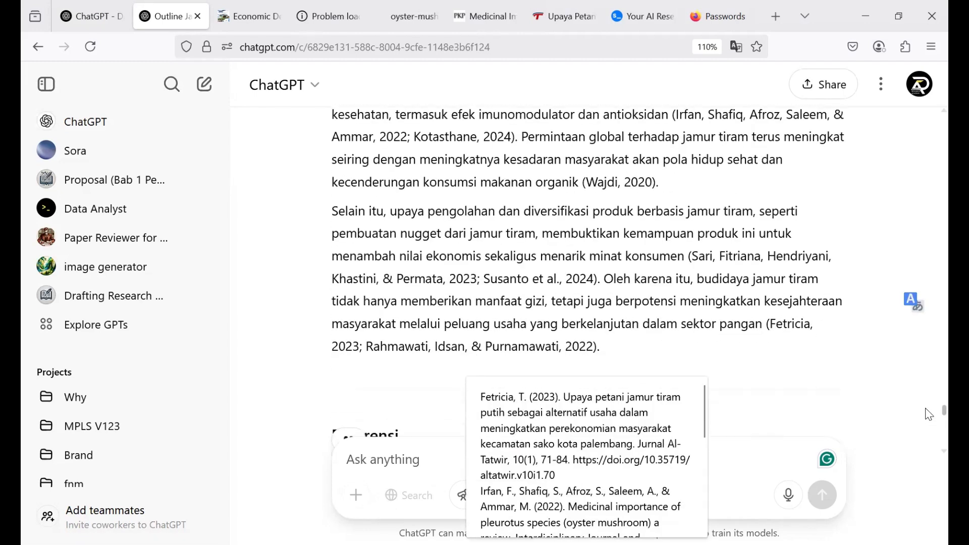
{"action": "left_click_drag", "start_coordinate": [657, 182], "coordinate": [543, 183]}
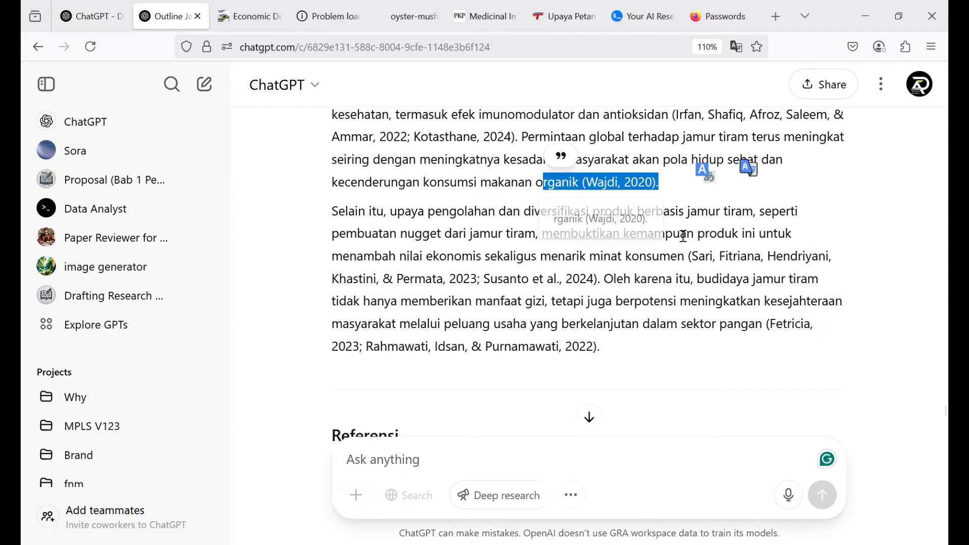
{"action": "left_click_drag", "start_coordinate": [693, 256], "coordinate": [601, 284]}
{"action": "left_click_drag", "start_coordinate": [613, 356], "coordinate": [328, 349]}
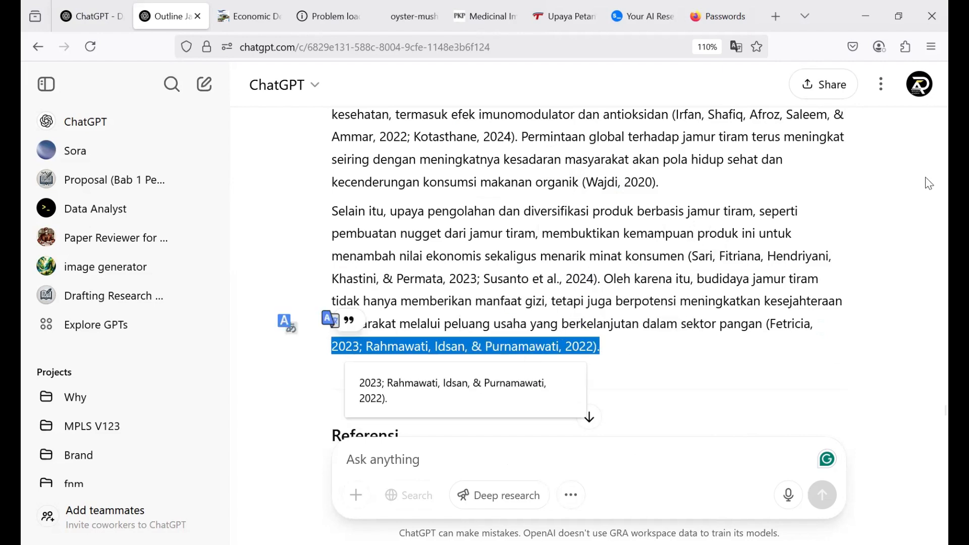
{"action": "scroll", "coordinate": [928, 378], "scroll_direction": "up", "scroll_amount": 6}
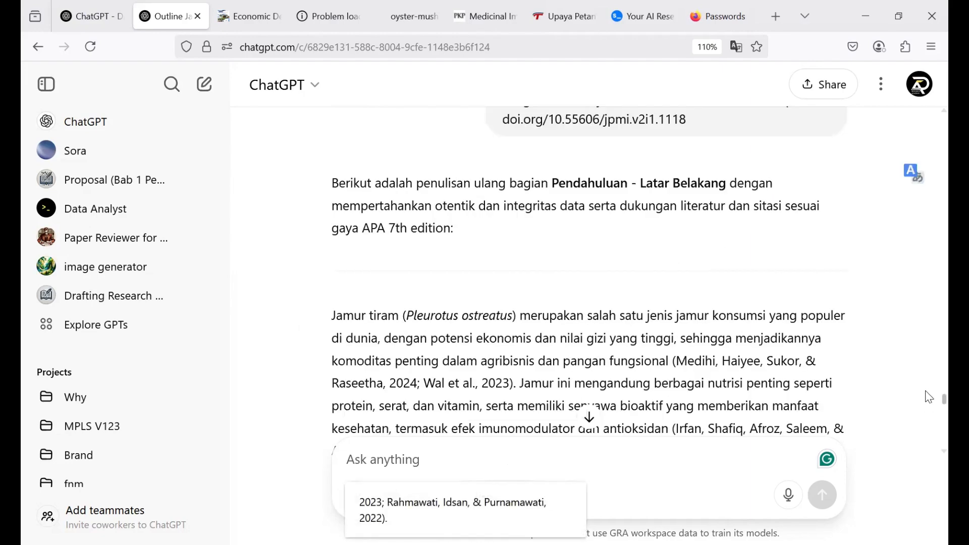
{"action": "scroll", "coordinate": [929, 416], "scroll_direction": "down", "scroll_amount": 5}
{"action": "scroll", "coordinate": [929, 416], "scroll_direction": "down", "scroll_amount": 2}
{"action": "scroll", "coordinate": [929, 414], "scroll_direction": "up", "scroll_amount": 4}
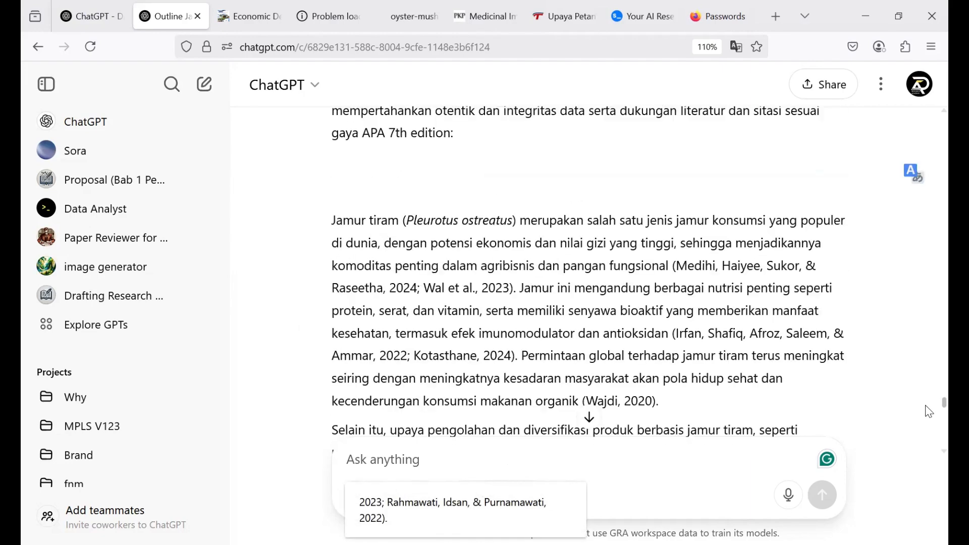
{"action": "scroll", "coordinate": [929, 412], "scroll_direction": "down", "scroll_amount": 1}
{"action": "scroll", "coordinate": [929, 412], "scroll_direction": "down", "scroll_amount": 3}
{"action": "scroll", "coordinate": [929, 410], "scroll_direction": "up", "scroll_amount": 4}
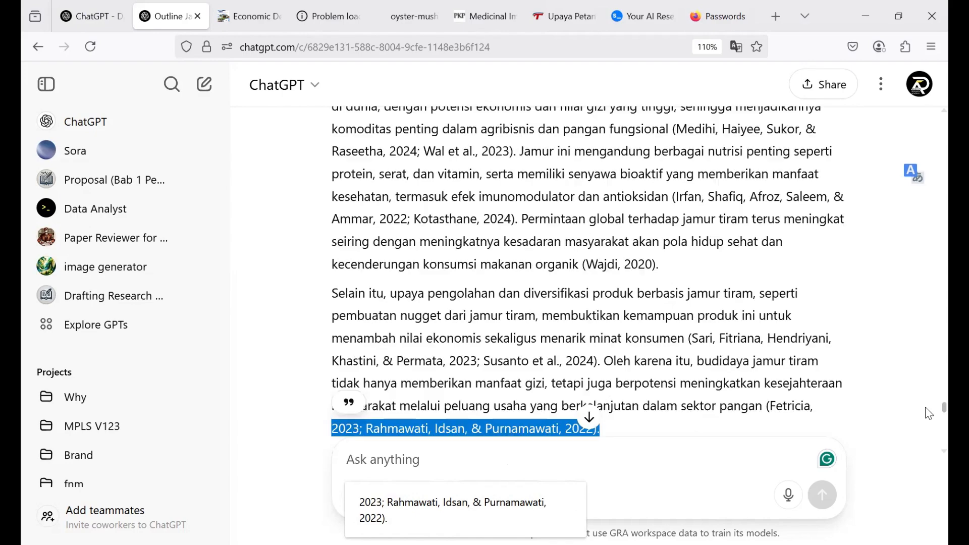
Step: Examine the earlier 1.1 Latar Belakang draft under Pendahuluan and its citations for comparison with the rewritten version
{"action": "scroll", "coordinate": [928, 409], "scroll_direction": "up", "scroll_amount": 10}
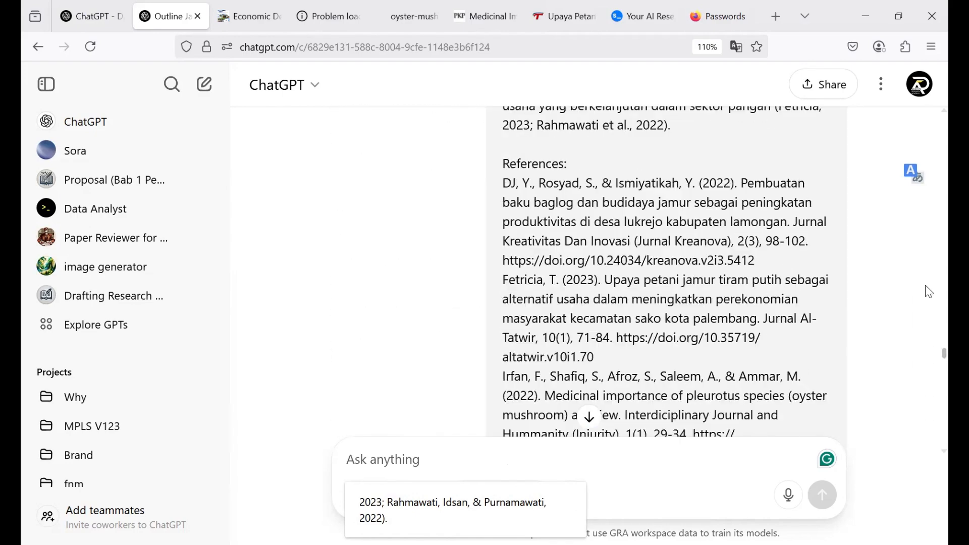
{"action": "scroll", "coordinate": [929, 222], "scroll_direction": "down", "scroll_amount": 8}
{"action": "scroll", "coordinate": [929, 272], "scroll_direction": "up", "scroll_amount": 7}
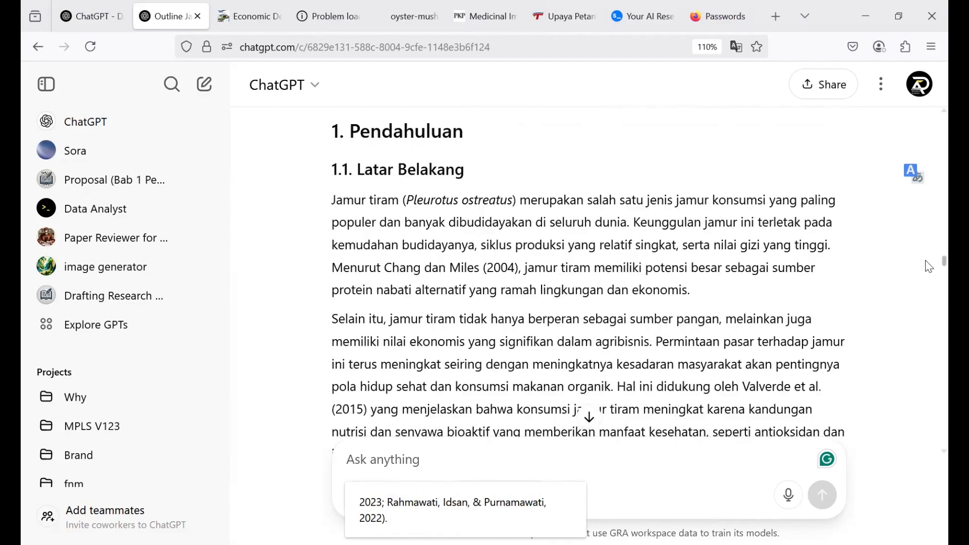
{"action": "scroll", "coordinate": [929, 263], "scroll_direction": "down", "scroll_amount": 3}
{"action": "scroll", "coordinate": [929, 266], "scroll_direction": "up", "scroll_amount": 2}
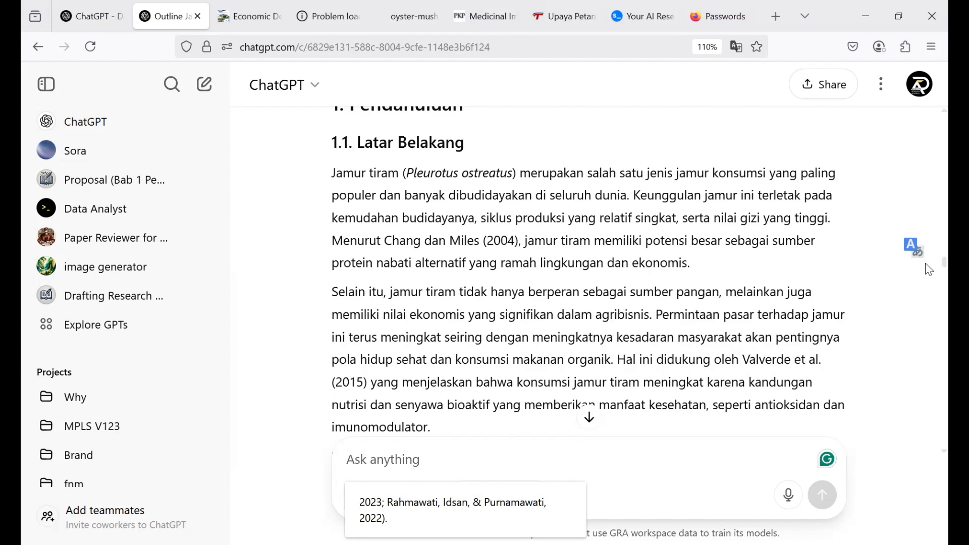
{"action": "mouse_move", "coordinate": [929, 272]}
{"action": "left_mouse_down"}
{"action": "mouse_move", "coordinate": [928, 437]}
{"action": "mouse_move", "coordinate": [928, 103]}
{"action": "mouse_move", "coordinate": [929, 284]}
{"action": "mouse_move", "coordinate": [929, 273]}
{"action": "left_mouse_up"}
{"action": "scroll", "coordinate": [929, 272], "scroll_direction": "up", "scroll_amount": 3}
{"action": "scroll", "coordinate": [929, 272], "scroll_direction": "down", "scroll_amount": 2}
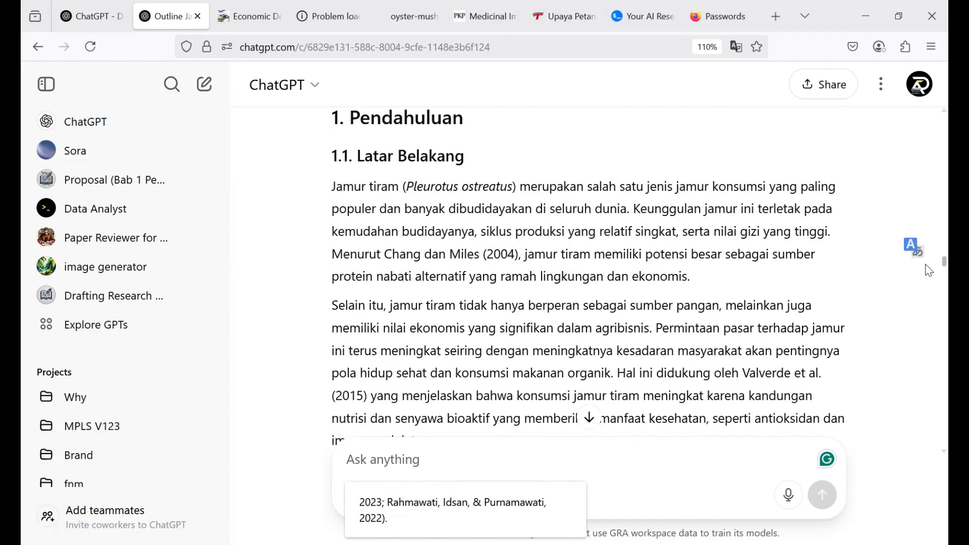
{"action": "scroll", "coordinate": [928, 272], "scroll_direction": "up", "scroll_amount": 3}
{"action": "scroll", "coordinate": [928, 291], "scroll_direction": "down", "scroll_amount": 4}
Step: Reread the rewritten Latar Belakang paragraphs and their citations down to the Referensi heading
{"action": "left_click_drag", "start_coordinate": [929, 292], "coordinate": [929, 412]}
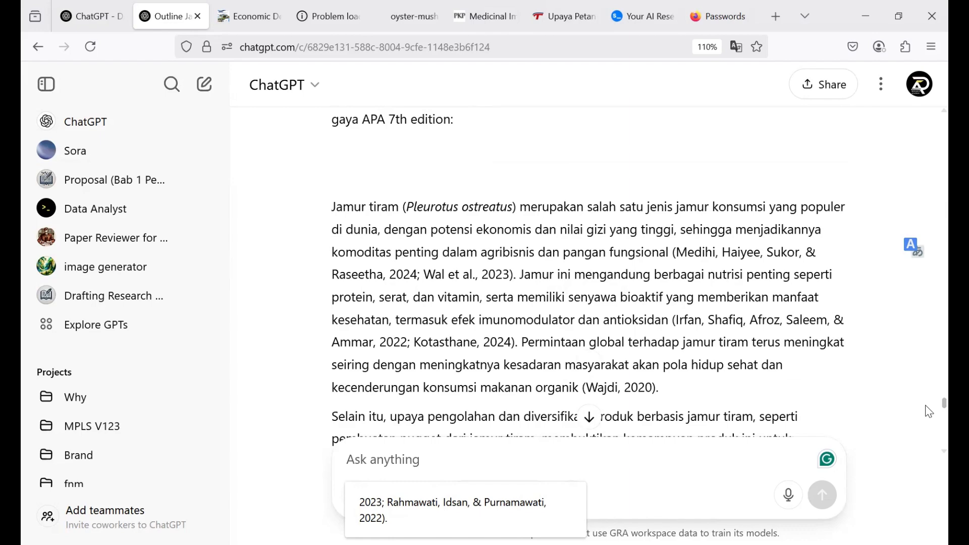
{"action": "scroll", "coordinate": [929, 412], "scroll_direction": "down", "scroll_amount": 1}
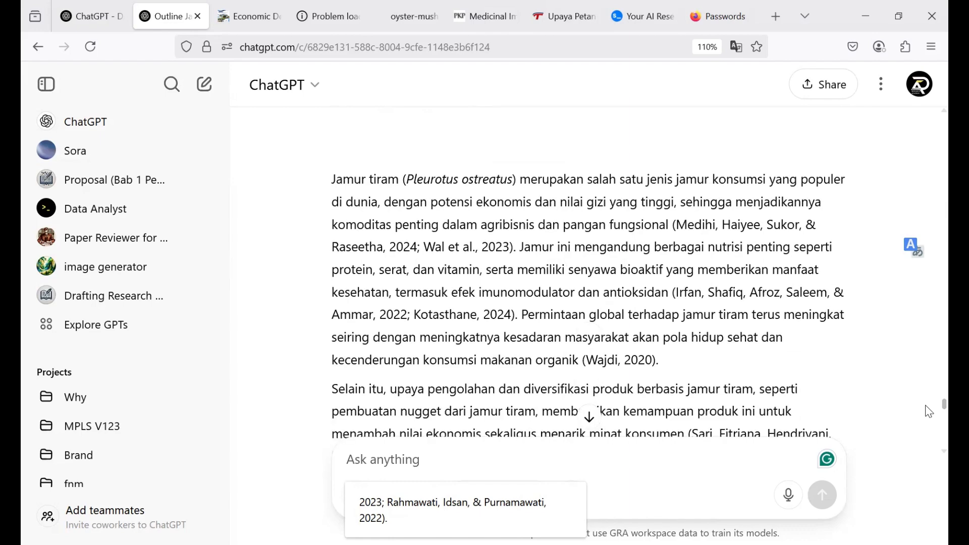
{"action": "scroll", "coordinate": [929, 412], "scroll_direction": "down", "scroll_amount": 1}
{"action": "scroll", "coordinate": [929, 412], "scroll_direction": "up", "scroll_amount": 1}
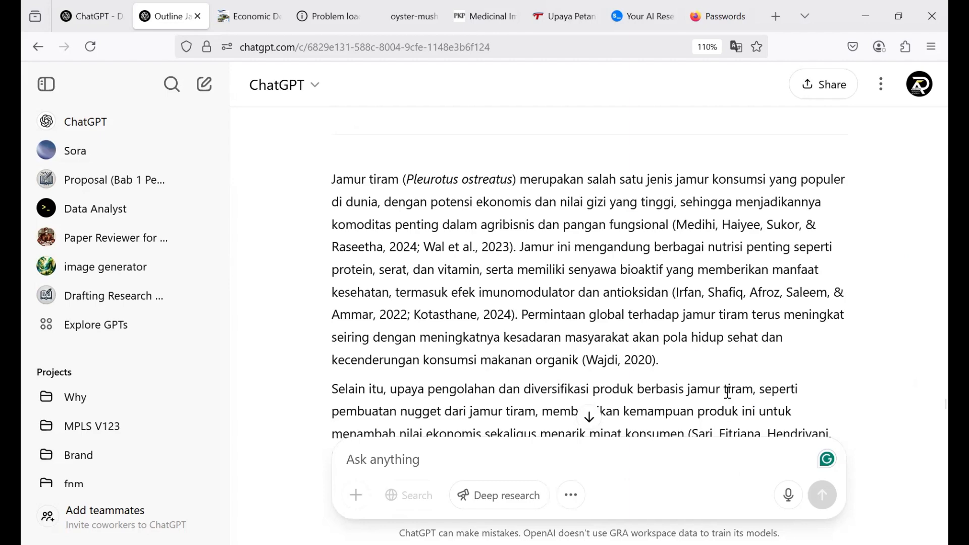
{"action": "scroll", "coordinate": [727, 392], "scroll_direction": "down", "scroll_amount": 4}
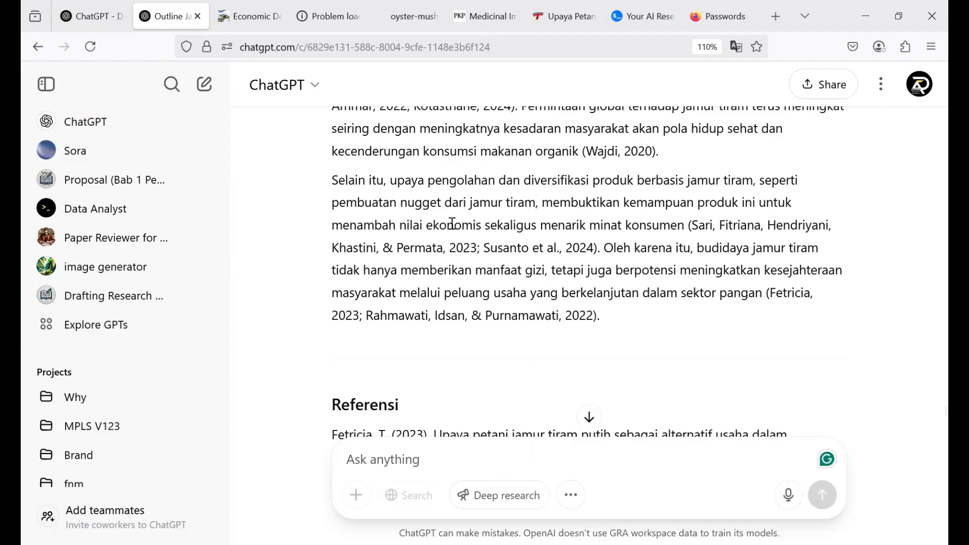
Step: Close the ykgm.org article page and return to the oyster mushroom outline conversation in ChatGPT
{"action": "left_click", "coordinate": [328, 16]}
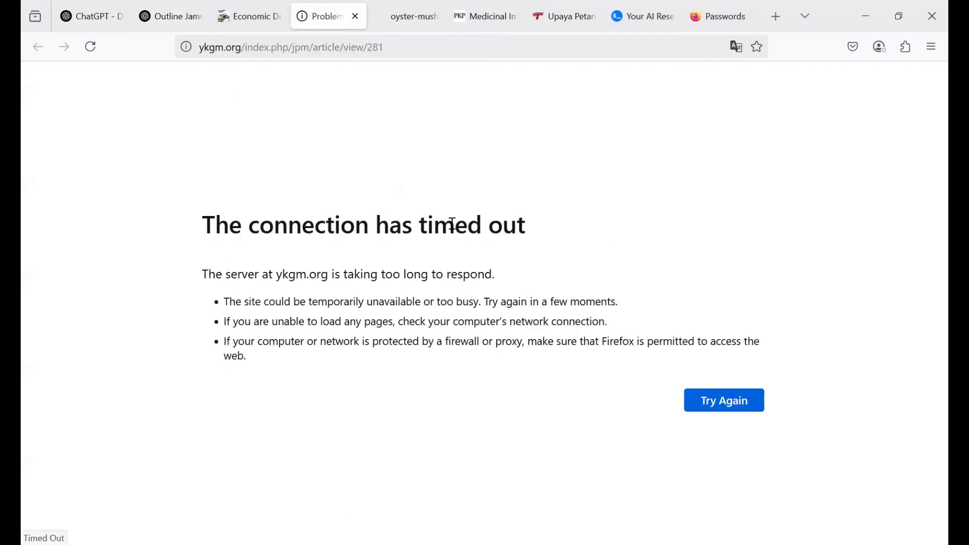
{"action": "left_click", "coordinate": [355, 16]}
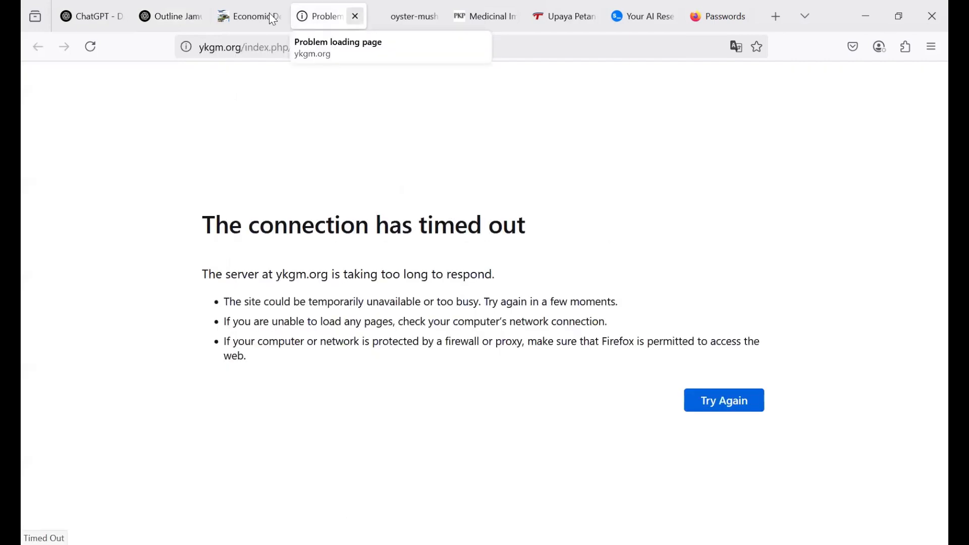
{"action": "left_click", "coordinate": [179, 14]}
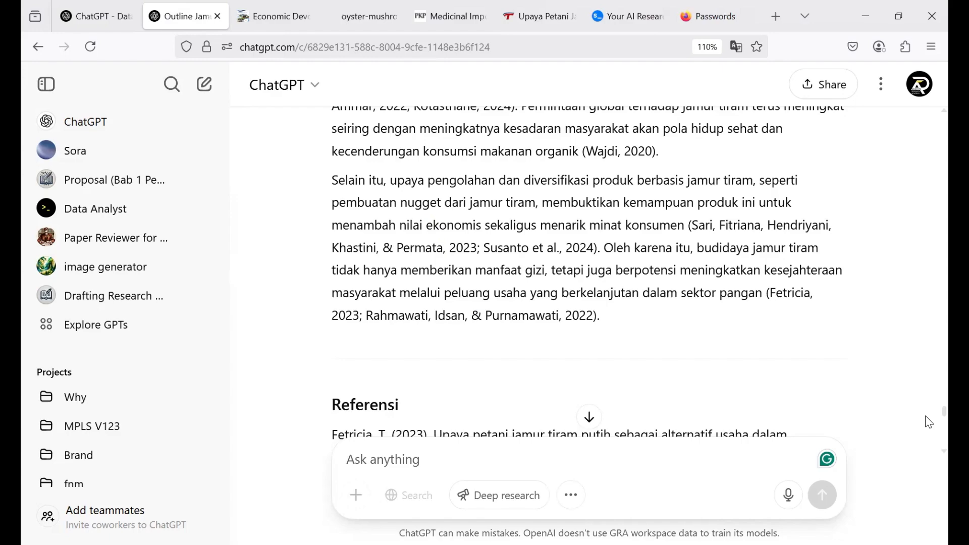
Step: Go back to the comprehensive oyster mushroom outline and review the points under 1.1 Latar Belakang
{"action": "left_click_drag", "start_coordinate": [929, 418], "coordinate": [929, 180]}
{"action": "scroll", "coordinate": [929, 162], "scroll_direction": "up", "scroll_amount": 15}
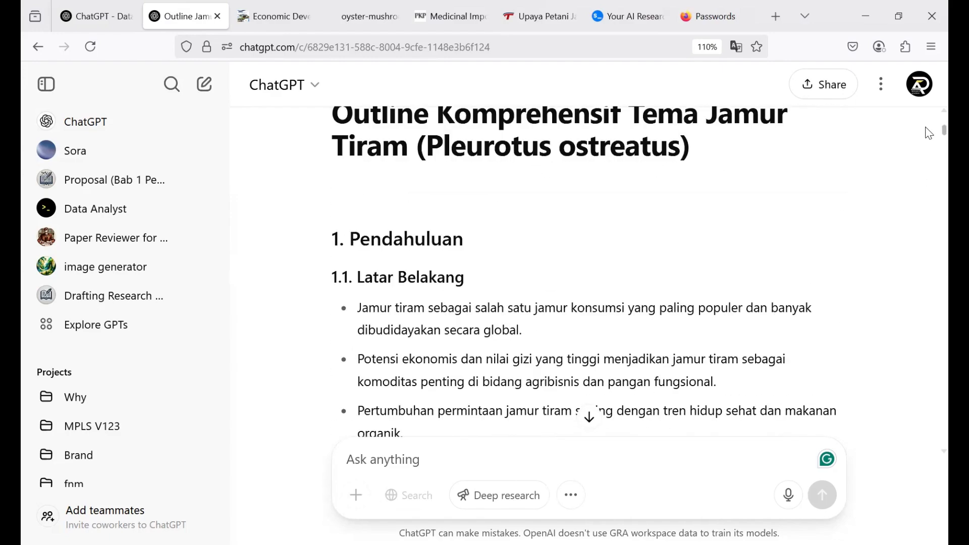
{"action": "scroll", "coordinate": [929, 149], "scroll_direction": "down", "scroll_amount": 5}
{"action": "scroll", "coordinate": [929, 147], "scroll_direction": "down", "scroll_amount": 1}
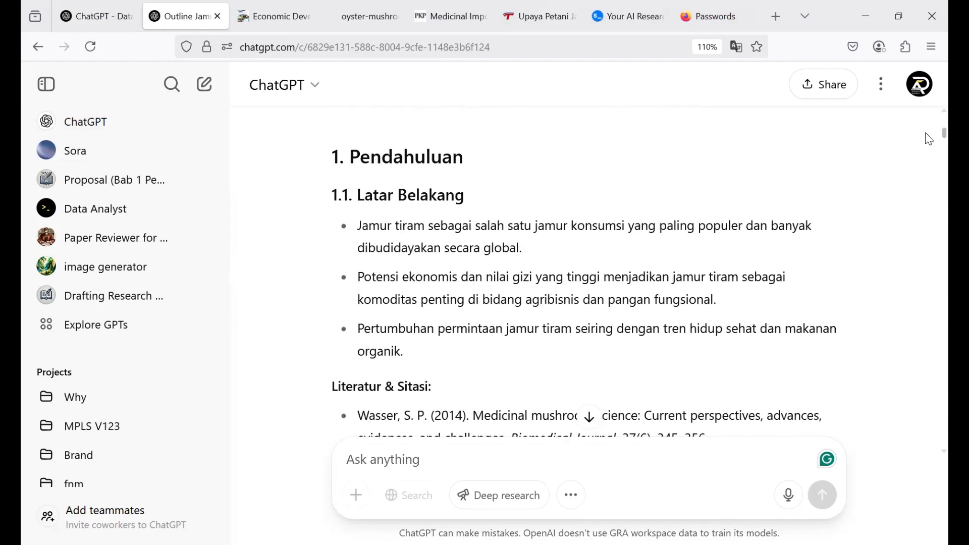
Step: Examine outline sections 2 and 3, covering taxonomic classification, nutrition and bioactive compounds, together with their Literatur & Sitasi lists
{"action": "scroll", "coordinate": [929, 139], "scroll_direction": "down", "scroll_amount": 12}
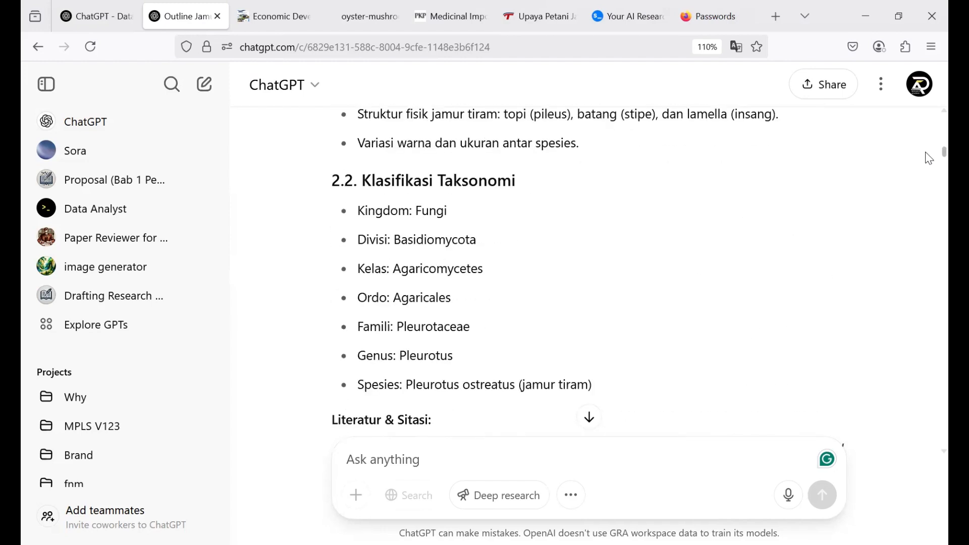
{"action": "scroll", "coordinate": [929, 160], "scroll_direction": "down", "scroll_amount": 10}
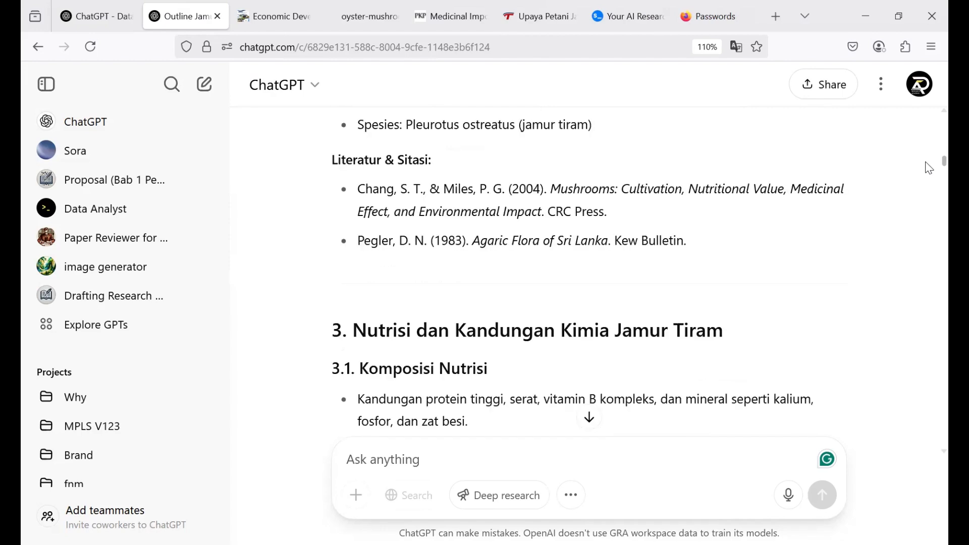
{"action": "scroll", "coordinate": [929, 171], "scroll_direction": "up", "scroll_amount": 1}
{"action": "scroll", "coordinate": [929, 173], "scroll_direction": "down", "scroll_amount": 1}
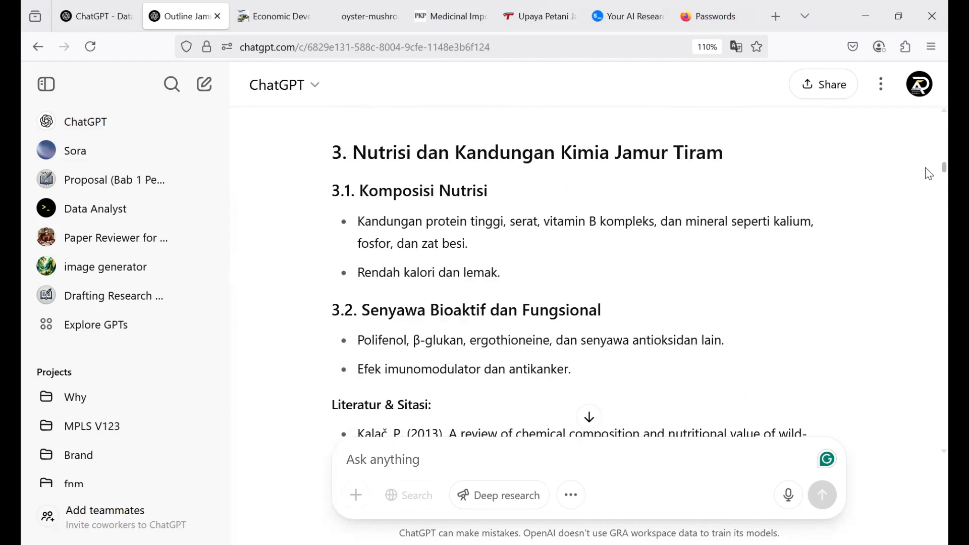
{"action": "scroll", "coordinate": [929, 174], "scroll_direction": "down", "scroll_amount": 7}
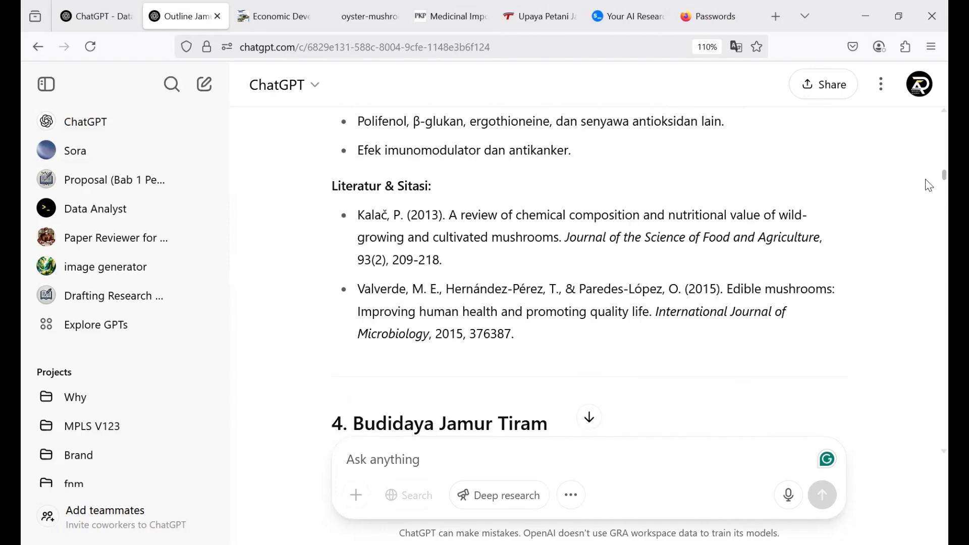
{"action": "scroll", "coordinate": [929, 190], "scroll_direction": "down", "scroll_amount": 1}
{"action": "scroll", "coordinate": [929, 190], "scroll_direction": "up", "scroll_amount": 1}
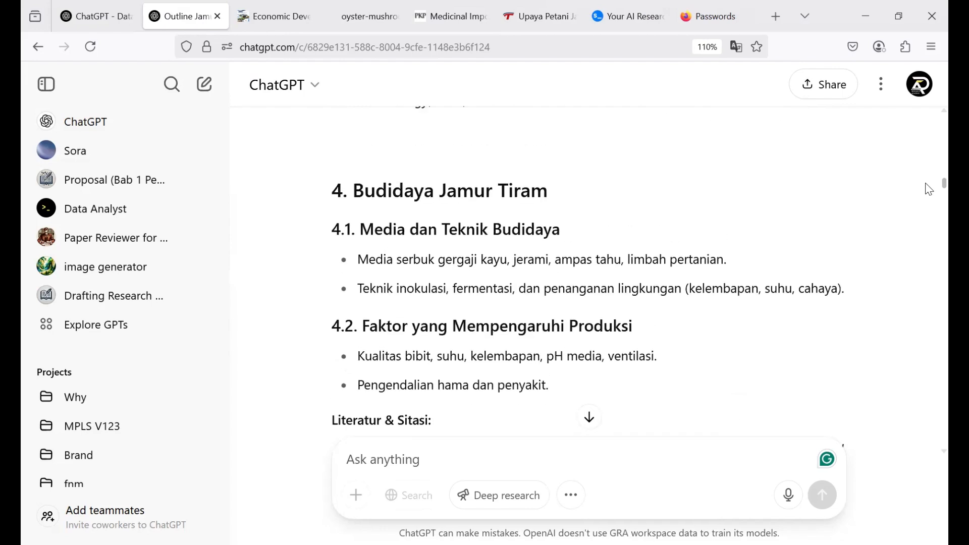
Step: Review the remaining outline sections from 4. Budidaya Jamur Tiram and its literature through the benefits section to the closing conclusions
{"action": "scroll", "coordinate": [928, 188], "scroll_direction": "down", "scroll_amount": 4}
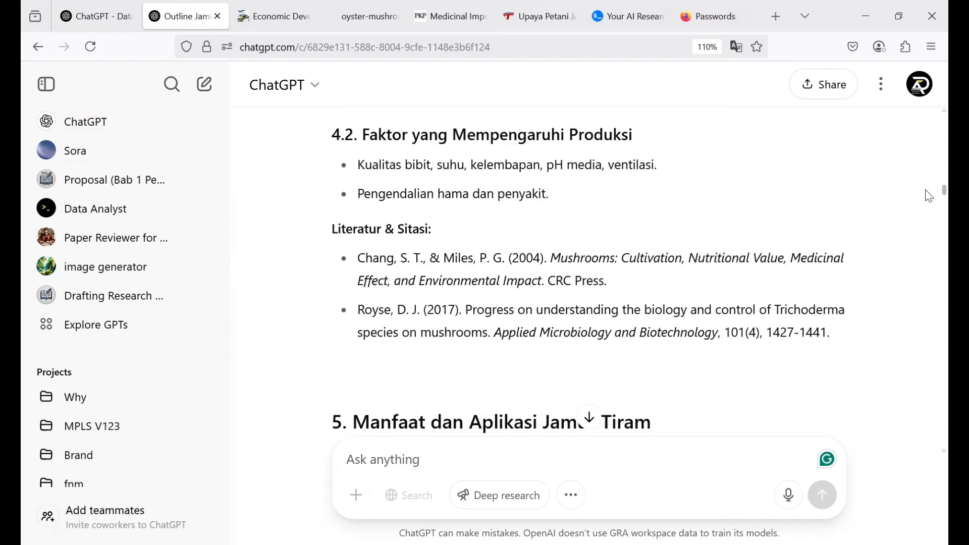
{"action": "scroll", "coordinate": [929, 189], "scroll_direction": "up", "scroll_amount": 2}
{"action": "scroll", "coordinate": [928, 189], "scroll_direction": "up", "scroll_amount": 3}
{"action": "scroll", "coordinate": [929, 192], "scroll_direction": "down", "scroll_amount": 3}
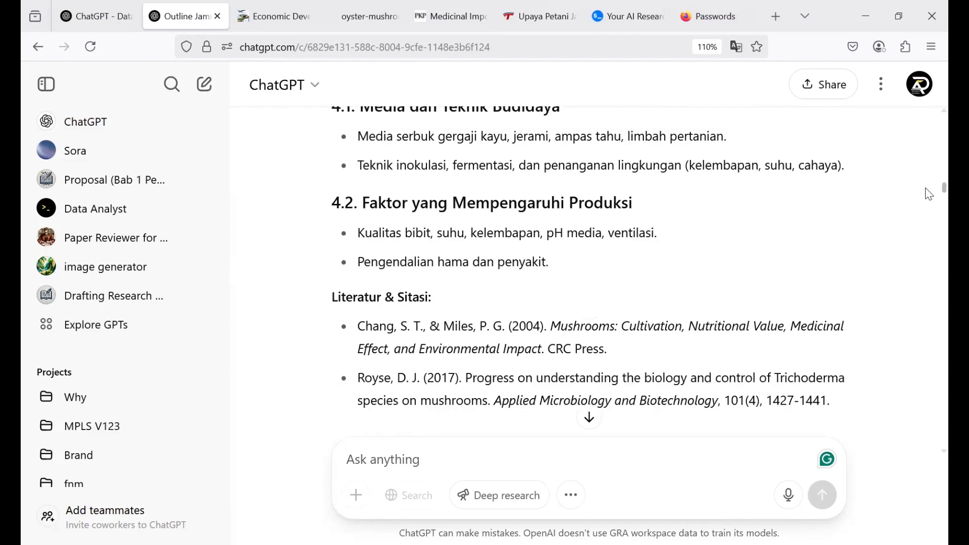
{"action": "scroll", "coordinate": [928, 207], "scroll_direction": "down", "scroll_amount": 6}
{"action": "scroll", "coordinate": [928, 210], "scroll_direction": "down", "scroll_amount": 5}
{"action": "scroll", "coordinate": [927, 212], "scroll_direction": "up", "scroll_amount": 3}
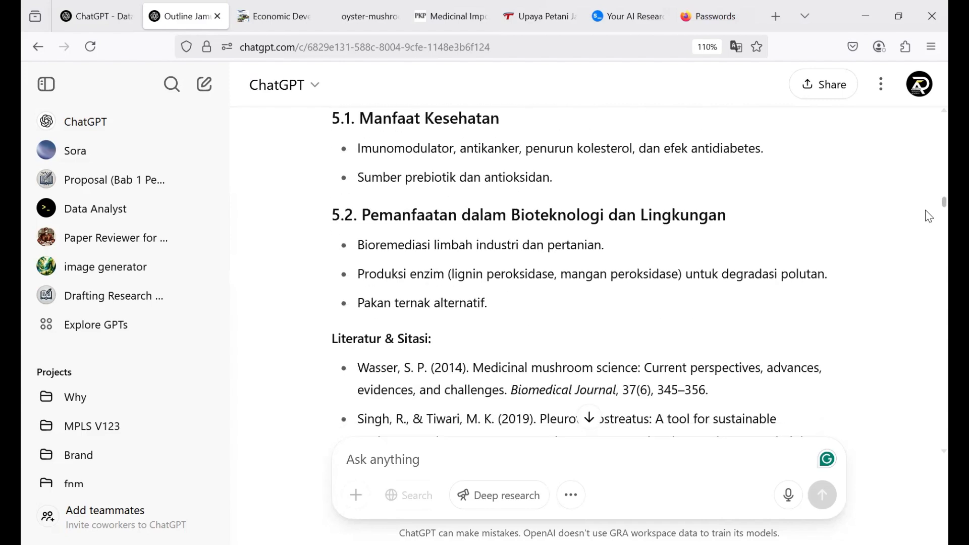
{"action": "scroll", "coordinate": [929, 220], "scroll_direction": "down", "scroll_amount": 8}
{"action": "scroll", "coordinate": [929, 232], "scroll_direction": "down", "scroll_amount": 12}
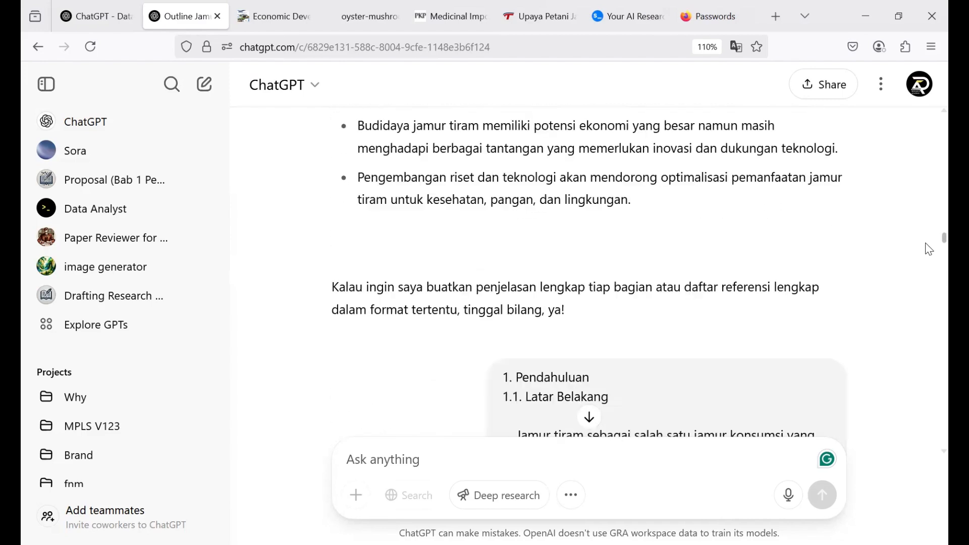
Step: Return to the start of the comprehensive oyster mushroom outline and look over its title and 1. Pendahuluan heading
{"action": "scroll", "coordinate": [928, 199], "scroll_direction": "up", "scroll_amount": 15}
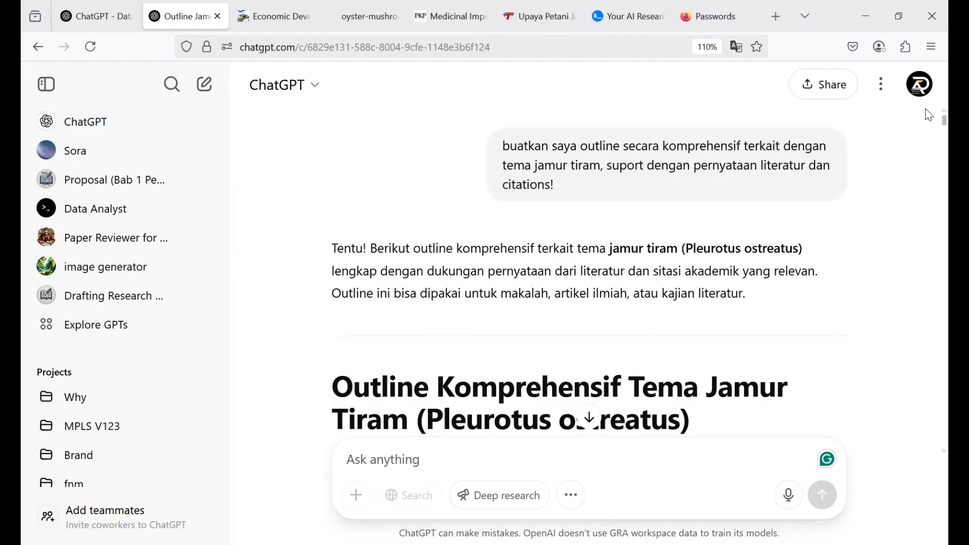
{"action": "scroll", "coordinate": [929, 145], "scroll_direction": "down", "scroll_amount": 3}
{"action": "scroll", "coordinate": [930, 131], "scroll_direction": "up", "scroll_amount": 2}
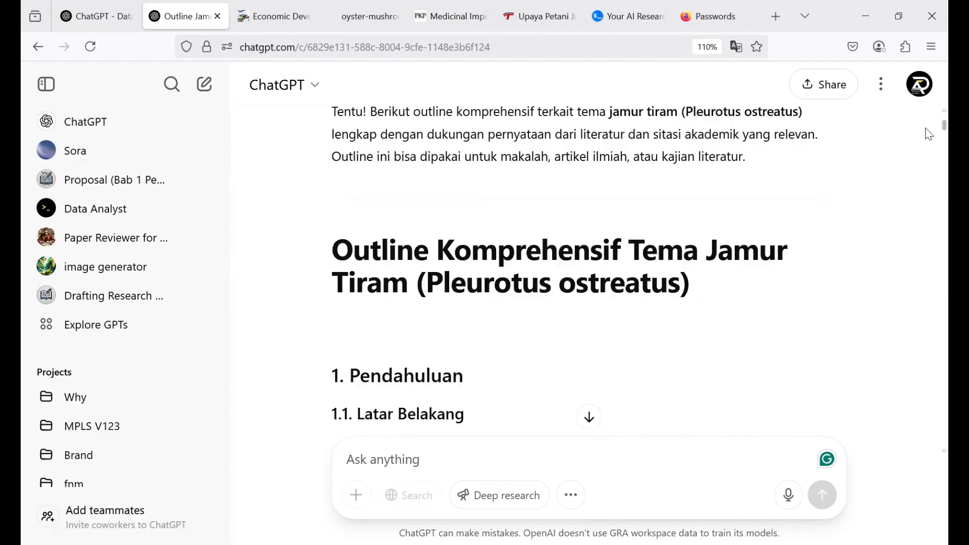
{"action": "scroll", "coordinate": [928, 140], "scroll_direction": "down", "scroll_amount": 5}
{"action": "scroll", "coordinate": [929, 142], "scroll_direction": "up", "scroll_amount": 5}
{"action": "scroll", "coordinate": [928, 136], "scroll_direction": "down", "scroll_amount": 1}
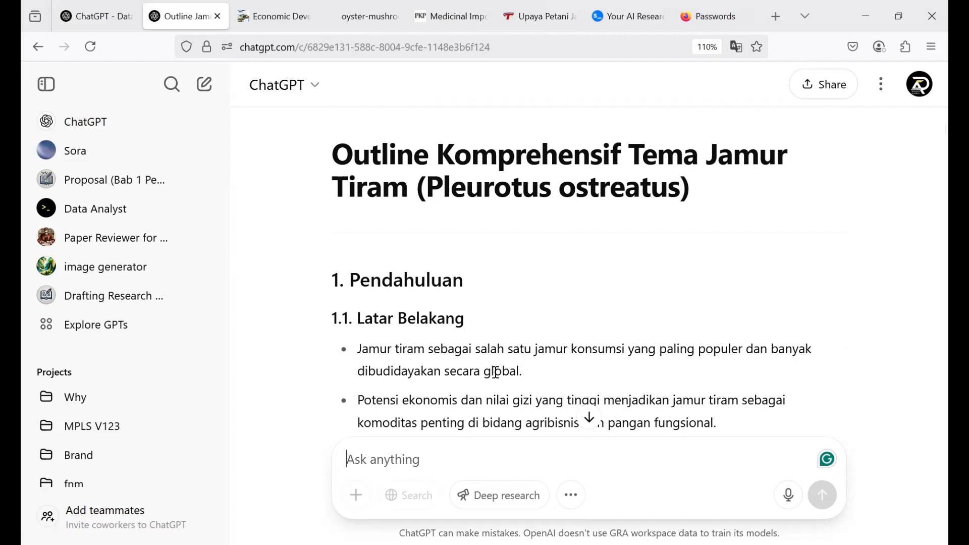
Step: Paste the copied sports medicine research results, ending with citation [63], into the conversation and submit them
{"action": "mouse_move", "coordinate": [628, 285]}
{"action": "mouse_move", "coordinate": [612, 161]}
{"action": "mouse_move", "coordinate": [553, 330]}
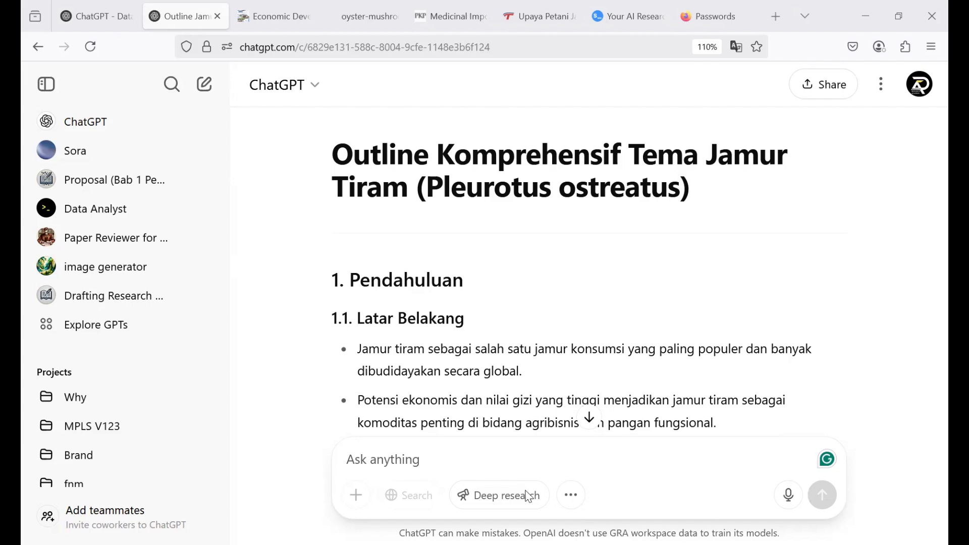
{"action": "left_click", "coordinate": [488, 460]}
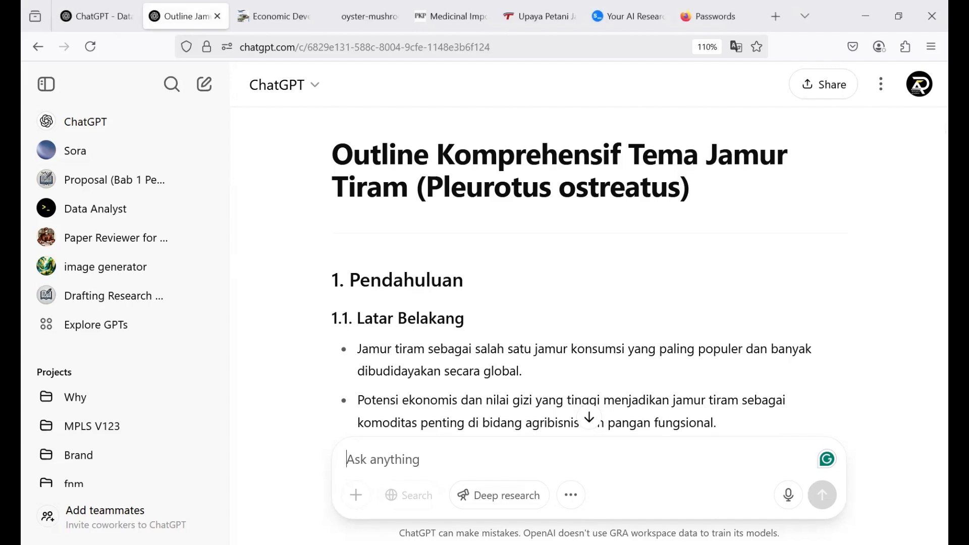
{"action": "key", "text": "ctrl+v"}
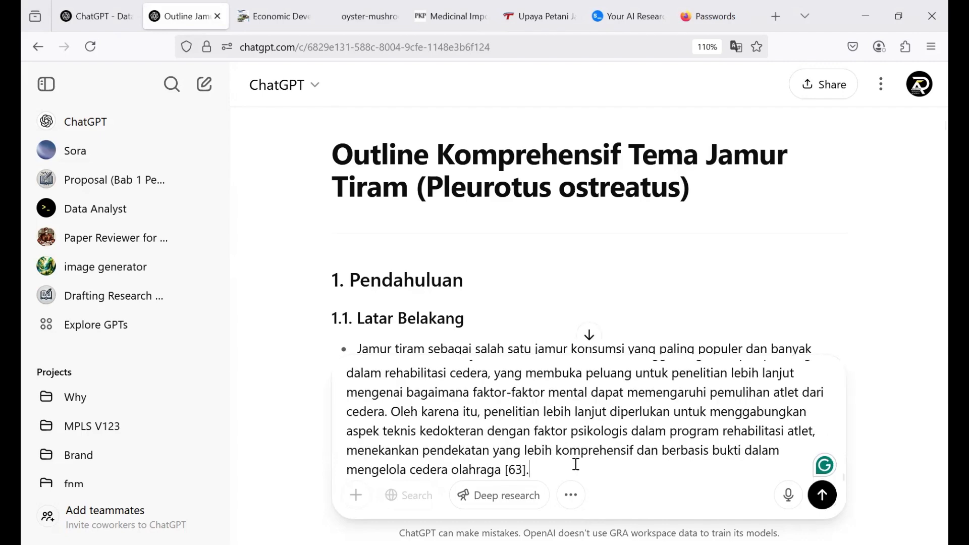
{"action": "key", "text": "Return"}
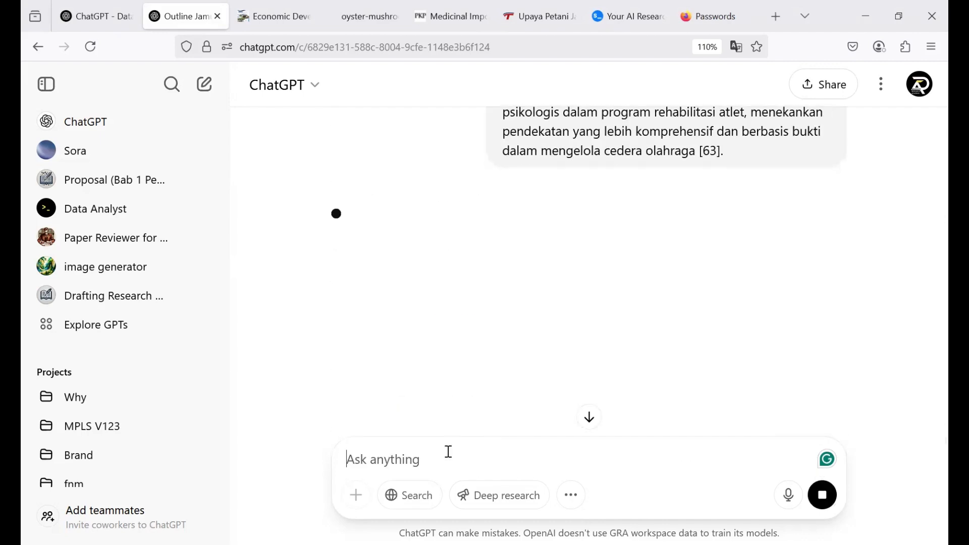
{"action": "type", "text": "buat"}
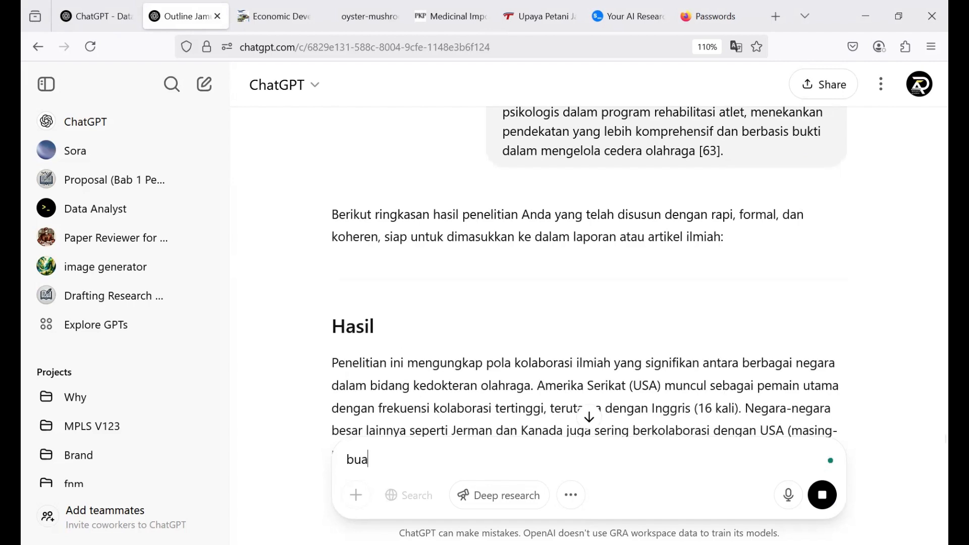
{"action": "key", "text": "BackSpace"}
{"action": "key", "text": "BackSpace"}
{"action": "key", "text": "BackSpace"}
{"action": "key", "text": "BackSpace"}
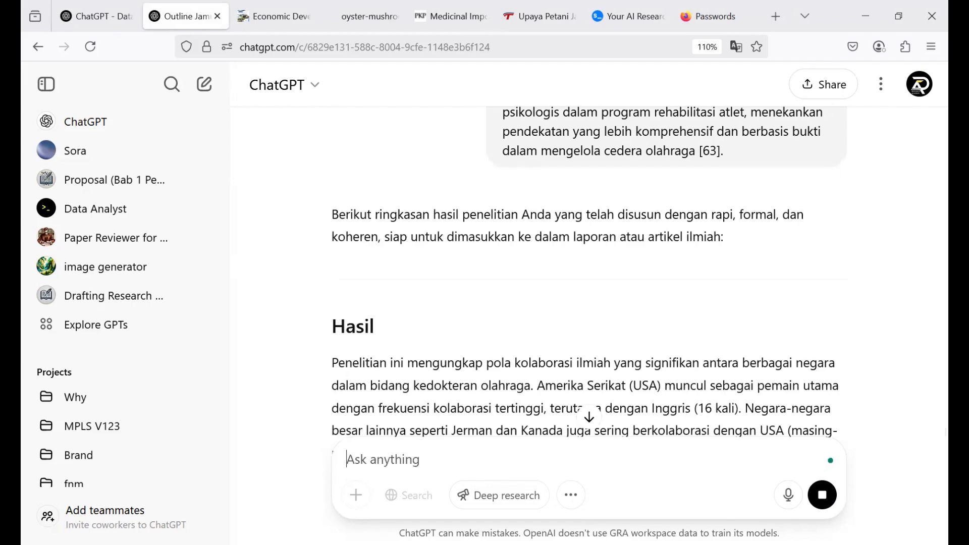
Step: Write the follow-up prompt "buatkan saya otline terkait tema ini" without sending it
{"action": "type", "text": "buatk"}
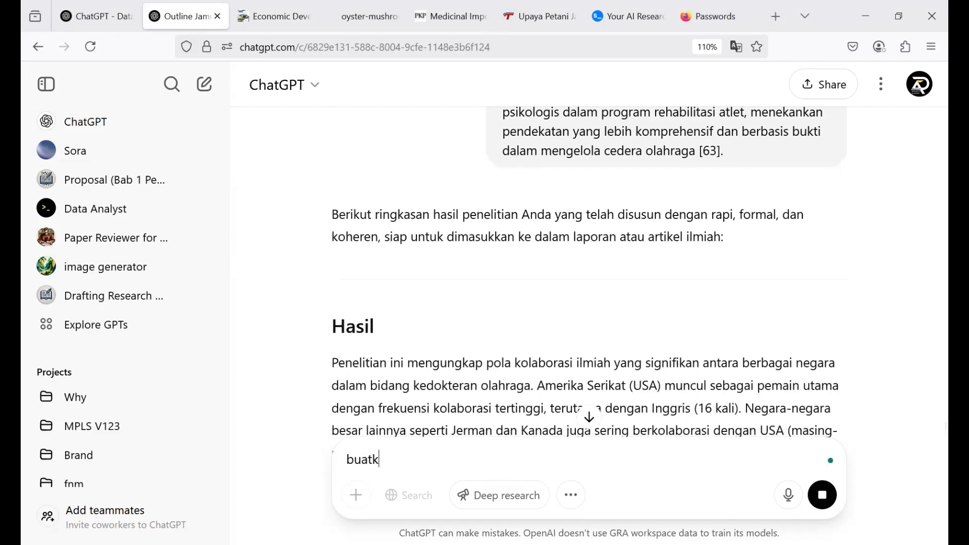
{"action": "type", "text": "an saya ot"}
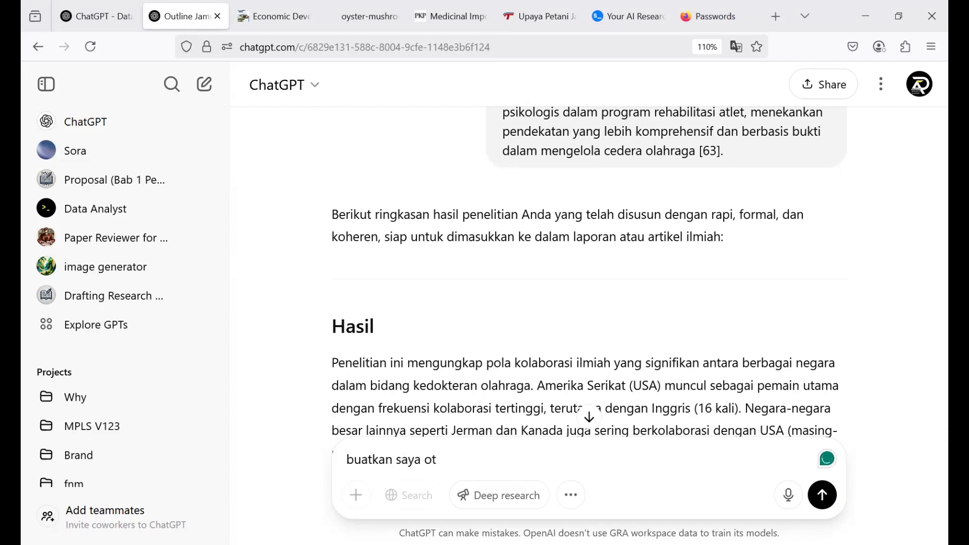
{"action": "type", "text": "line "}
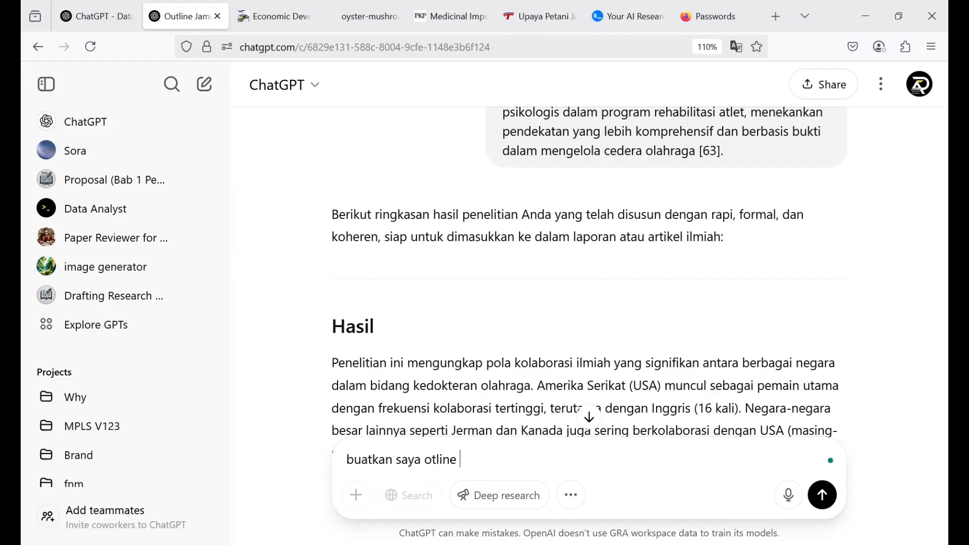
{"action": "type", "text": "terkait "}
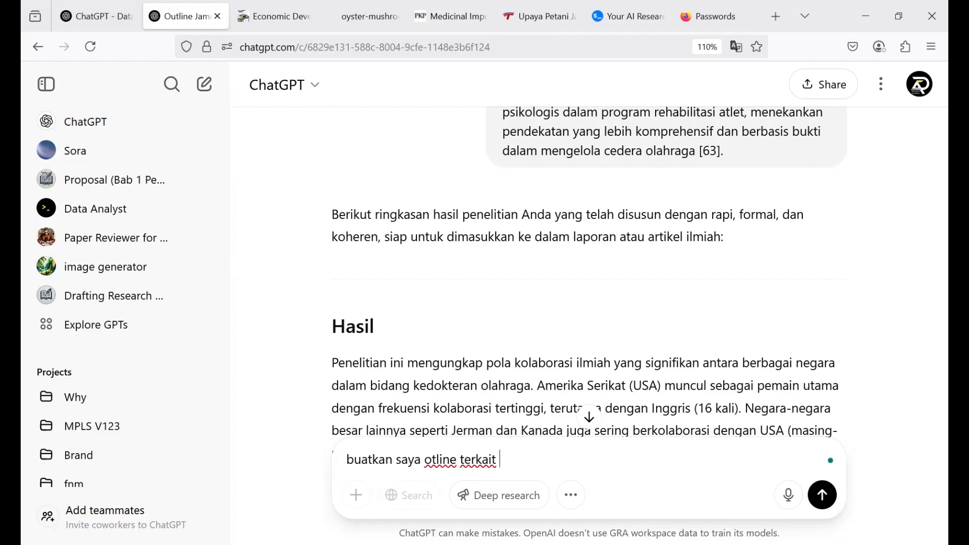
{"action": "type", "text": "tema ini"}
Step: Insert "secara komprehenfi" before "terkait" in the unsent outline prompt
{"action": "key", "text": "Left"}
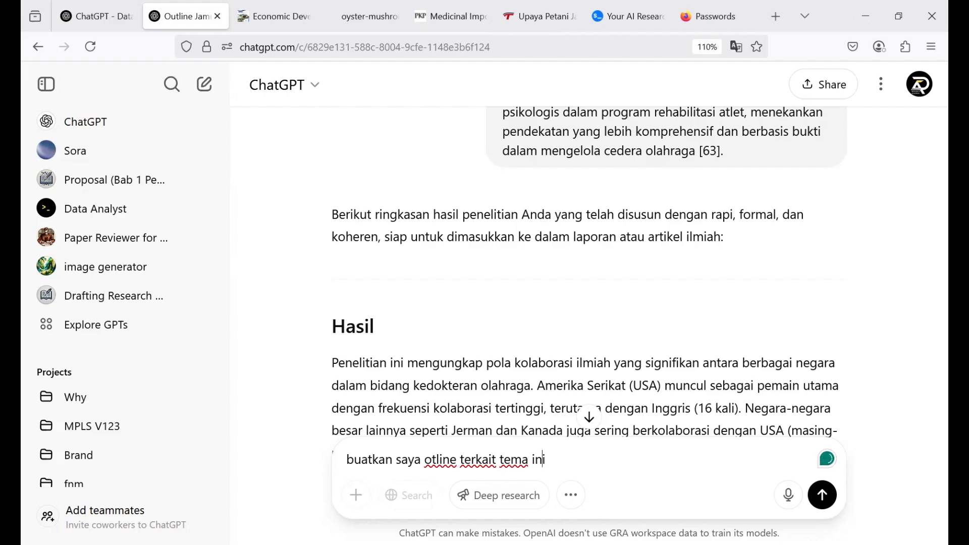
{"action": "key", "text": "Left"}
{"action": "key", "text": "Left"}
{"action": "key", "text": "Left"}
{"action": "key", "text": "Left"}
{"action": "key", "text": "Left"}
{"action": "key", "text": "Left"}
{"action": "key", "text": "Left"}
{"action": "key", "text": "Left"}
{"action": "key", "text": "Left"}
{"action": "key", "text": "Left"}
{"action": "key", "text": "Left"}
{"action": "key", "text": "Left"}
{"action": "key", "text": "Left"}
{"action": "key", "text": "Left"}
{"action": "key", "text": "Left"}
{"action": "type", "text": "secara "}
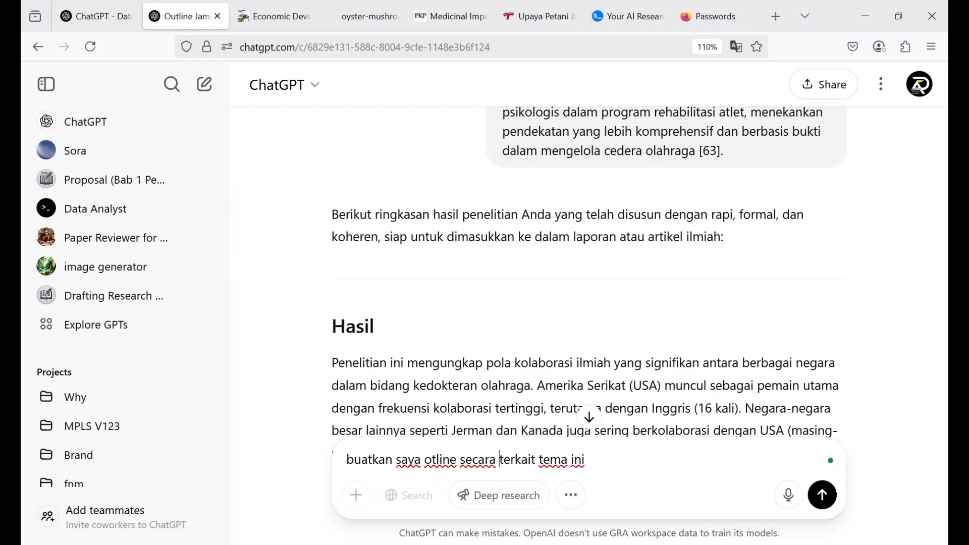
{"action": "type", "text": "komprehenf"}
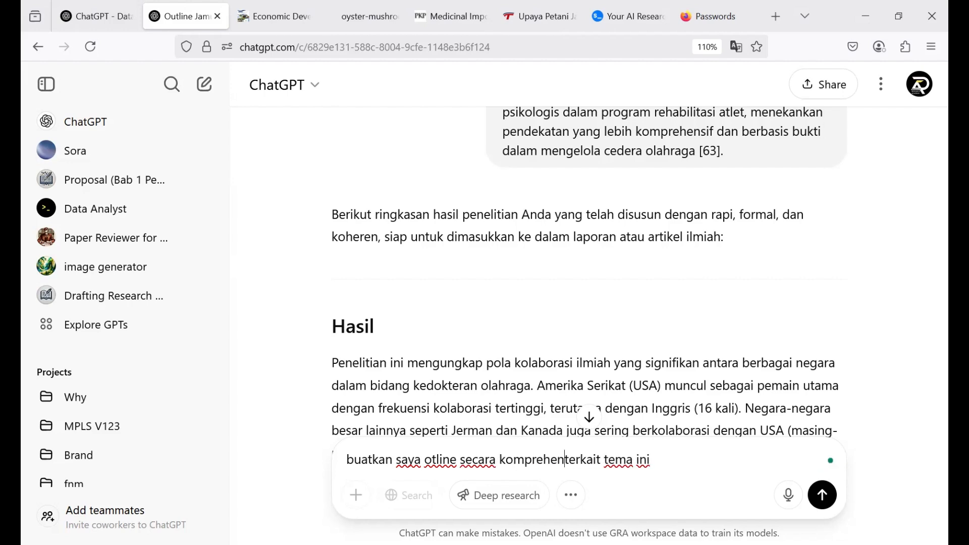
{"action": "type", "text": "i"}
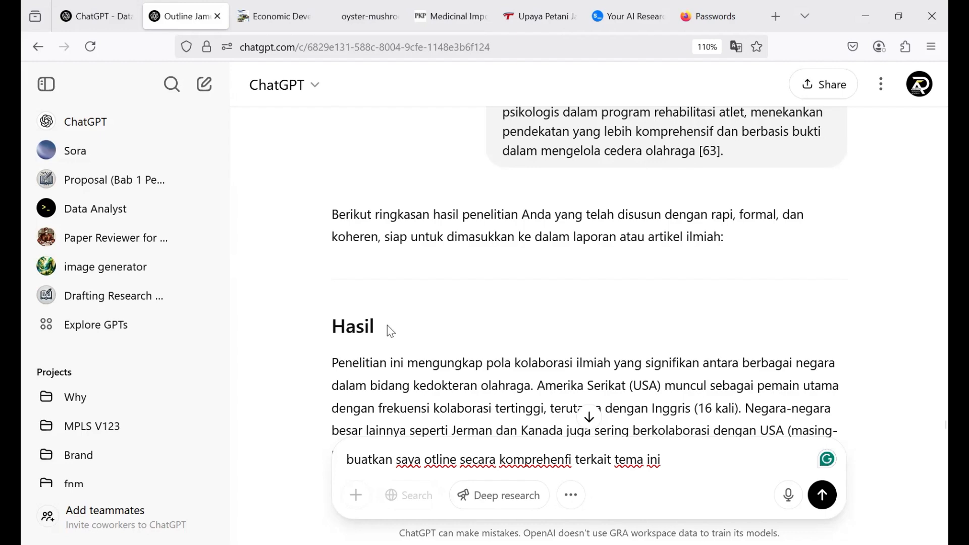
Step: Examine the generated Hasil summary on sports medicine and compare it with the submitted source text above it
{"action": "scroll", "coordinate": [929, 438], "scroll_direction": "down", "scroll_amount": 10}
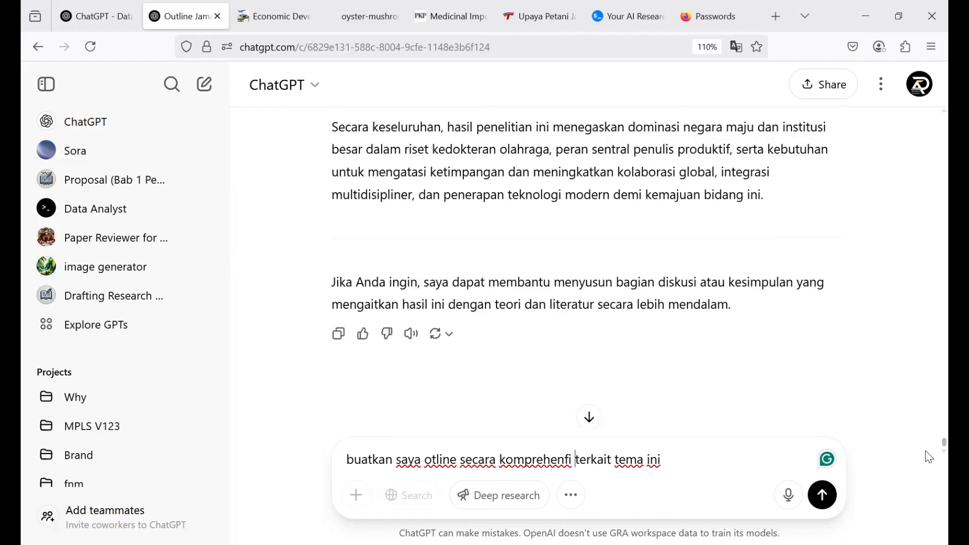
{"action": "scroll", "coordinate": [930, 444], "scroll_direction": "up", "scroll_amount": 8}
{"action": "scroll", "coordinate": [930, 444], "scroll_direction": "down", "scroll_amount": 8}
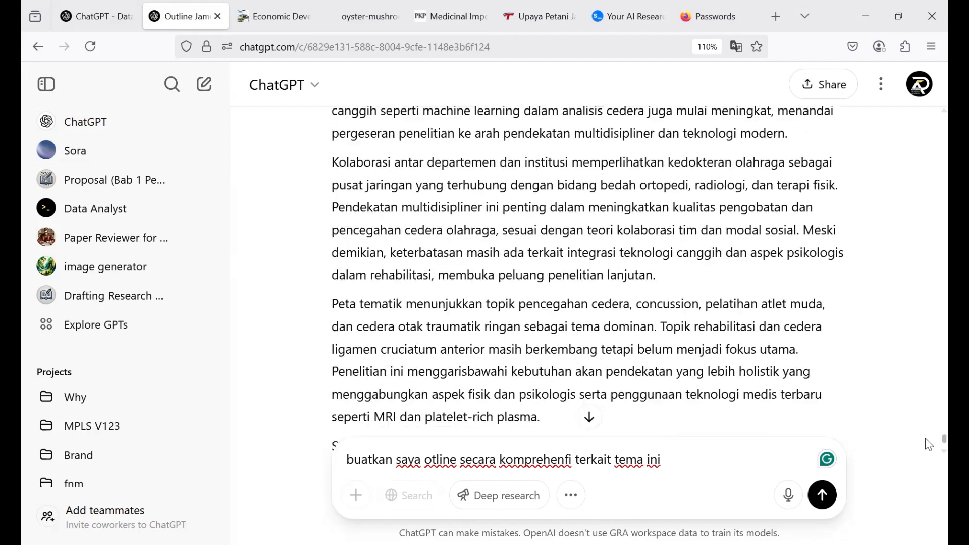
{"action": "scroll", "coordinate": [929, 446], "scroll_direction": "up", "scroll_amount": 5}
{"action": "scroll", "coordinate": [925, 444], "scroll_direction": "down", "scroll_amount": 5}
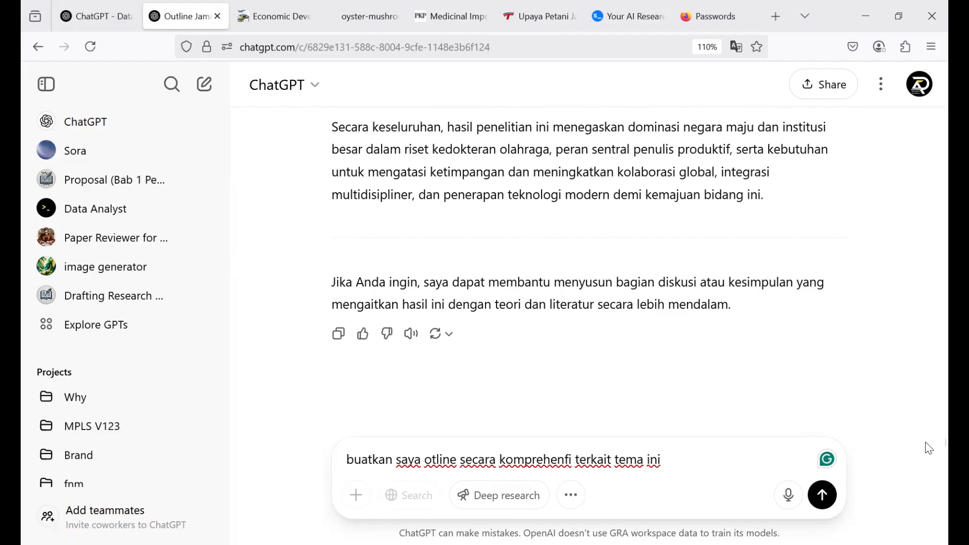
{"action": "scroll", "coordinate": [929, 445], "scroll_direction": "up", "scroll_amount": 5}
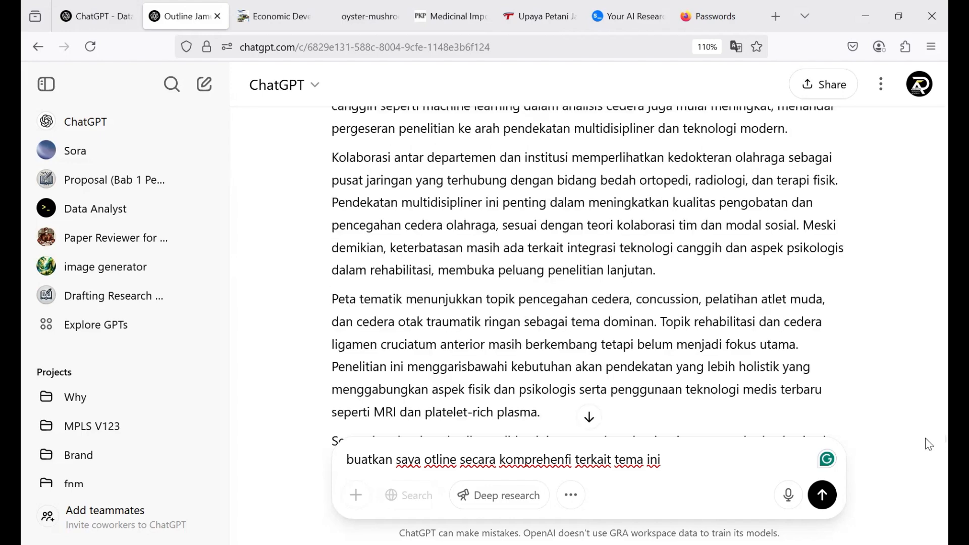
{"action": "key", "text": "ctrl+a"}
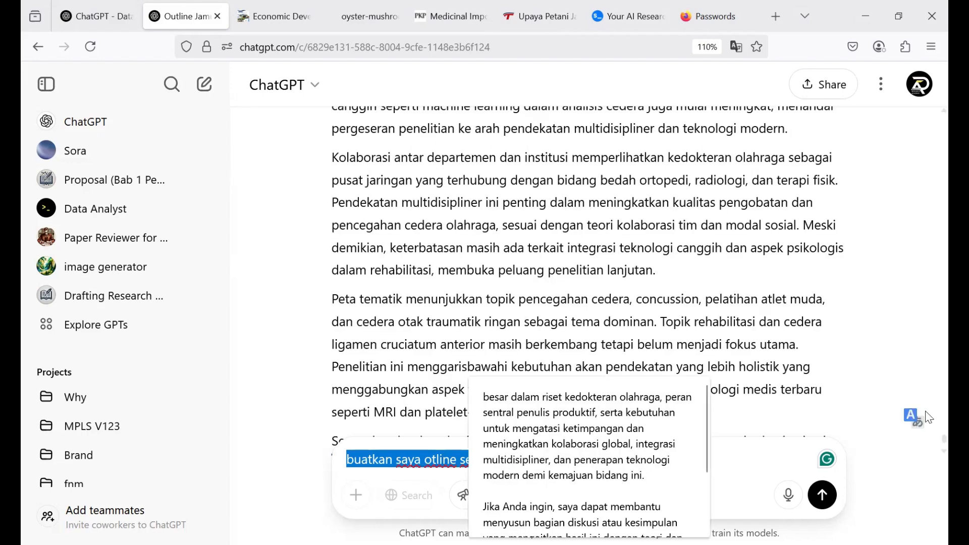
{"action": "left_click", "coordinate": [774, 247]}
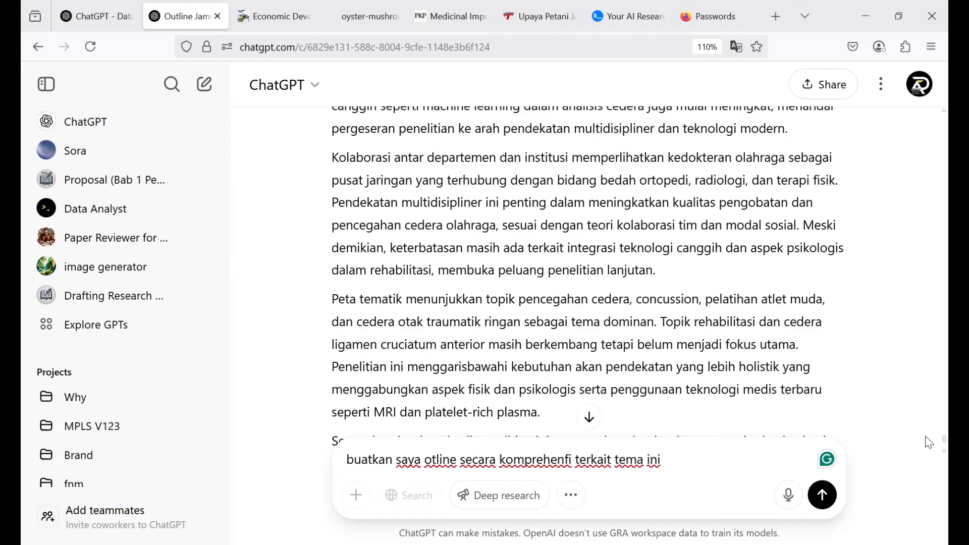
{"action": "scroll", "coordinate": [928, 436], "scroll_direction": "up", "scroll_amount": 5}
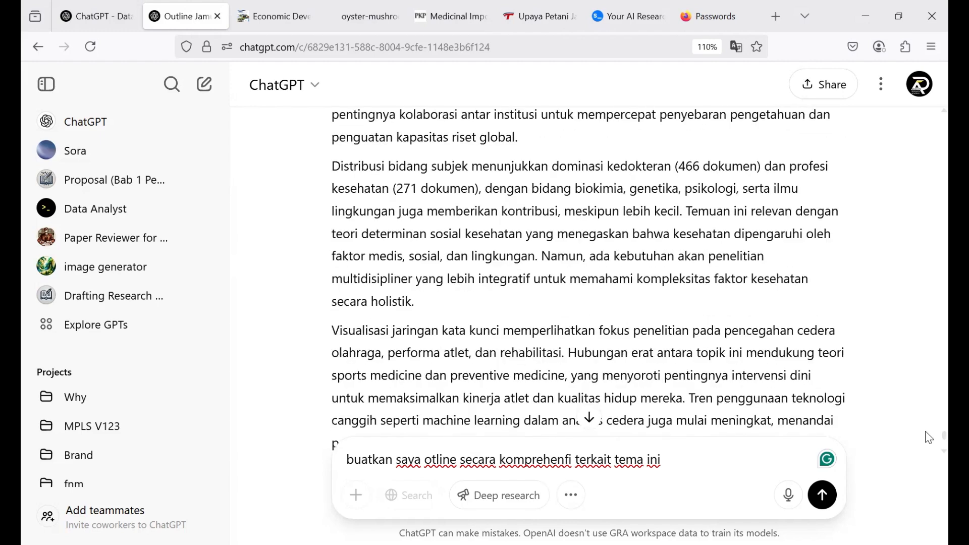
{"action": "scroll", "coordinate": [929, 410], "scroll_direction": "up", "scroll_amount": 10}
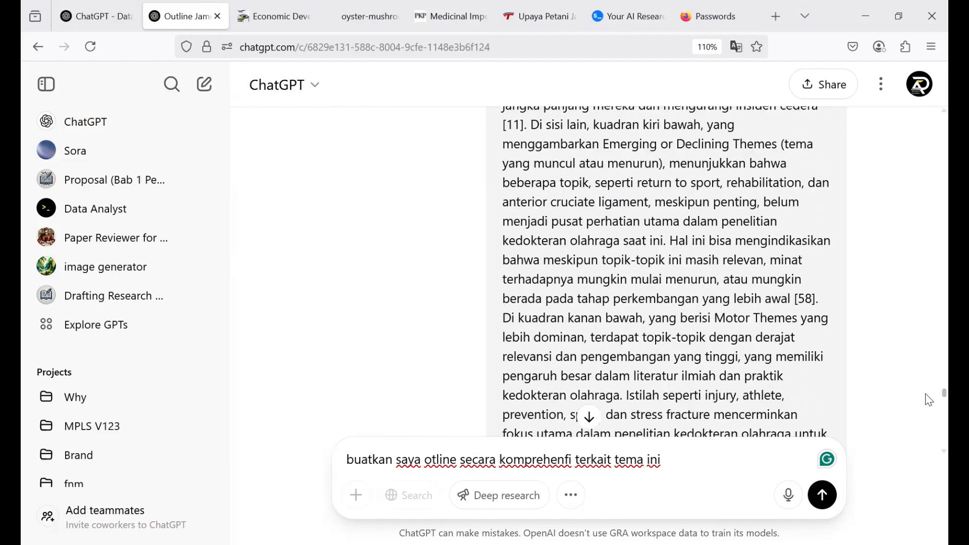
{"action": "scroll", "coordinate": [929, 410], "scroll_direction": "down", "scroll_amount": 10}
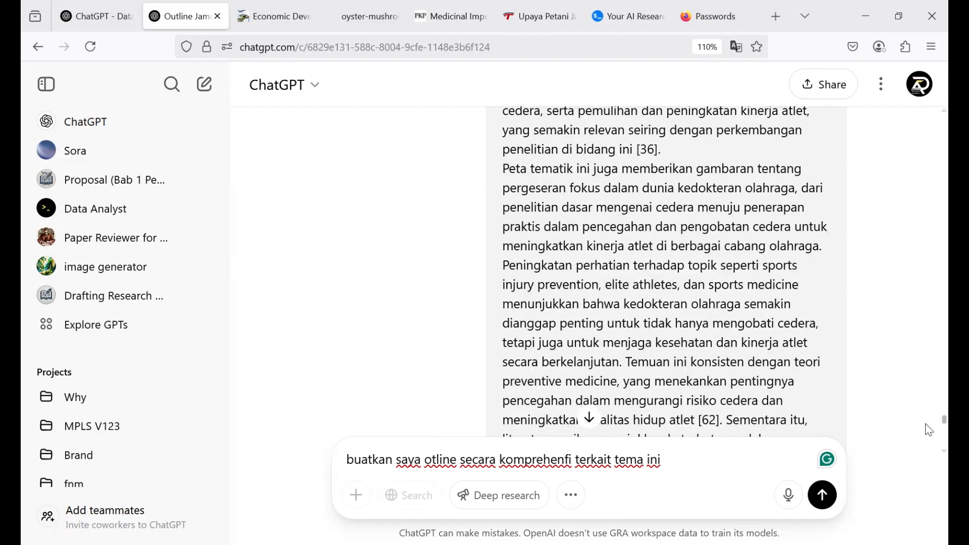
Step: Reopen the submitted sports medicine results message for editing and paste the 17 April 2025 search-query text above the HASIL heading
{"action": "mouse_move", "coordinate": [734, 253]}
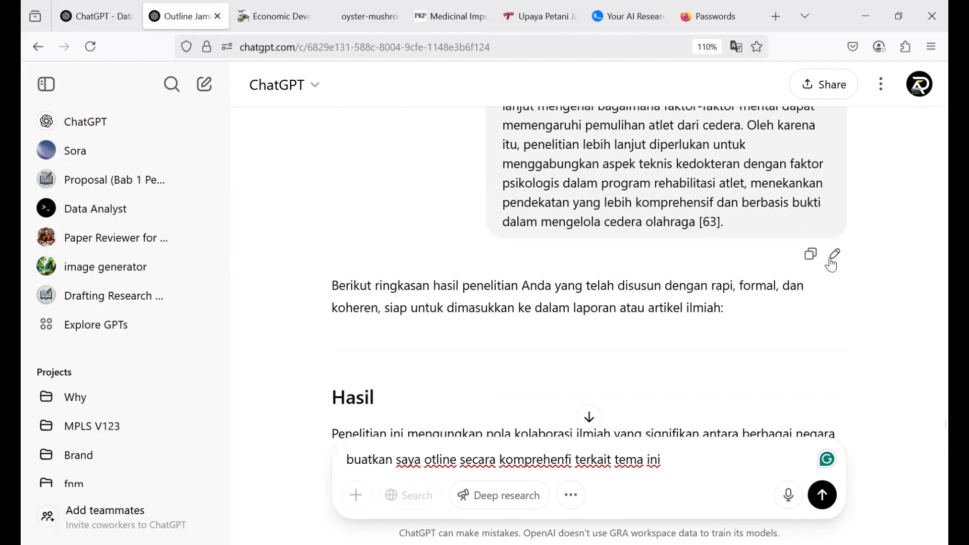
{"action": "scroll", "coordinate": [928, 302], "scroll_direction": "down", "scroll_amount": 15}
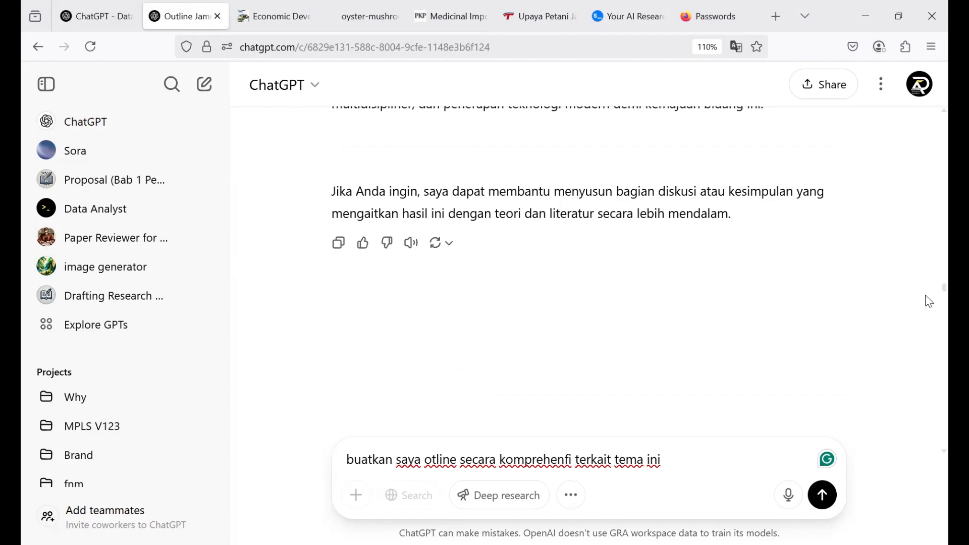
{"action": "scroll", "coordinate": [929, 301], "scroll_direction": "down", "scroll_amount": 5}
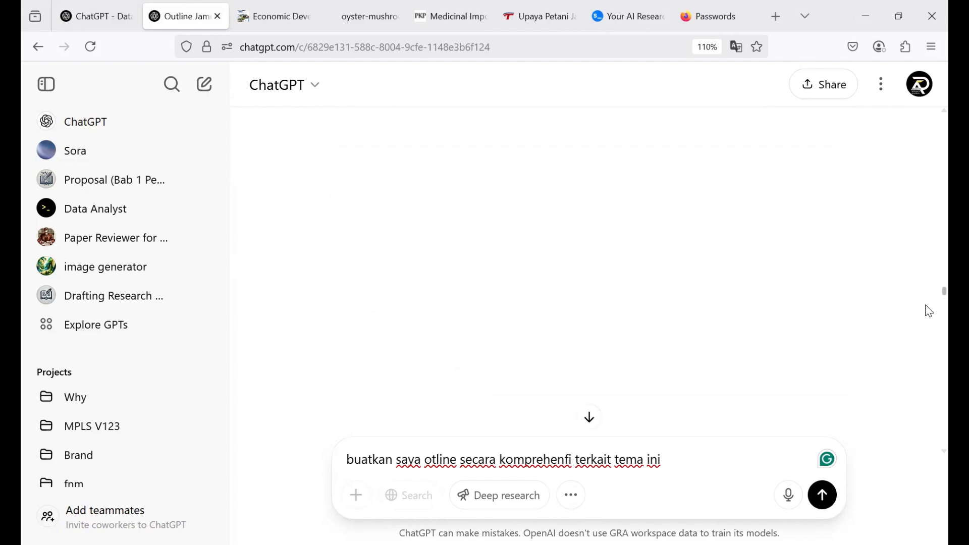
{"action": "scroll", "coordinate": [927, 323], "scroll_direction": "up", "scroll_amount": 6}
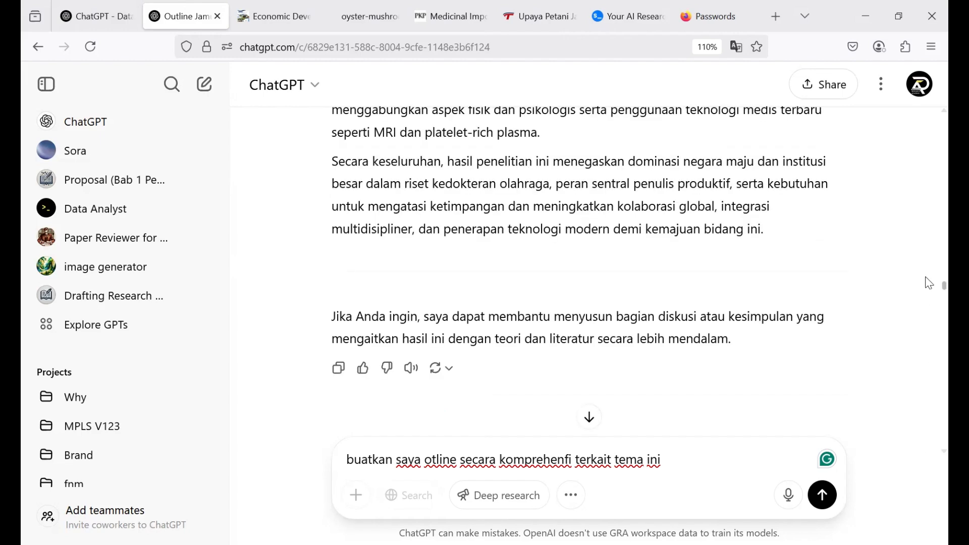
{"action": "scroll", "coordinate": [929, 311], "scroll_direction": "down", "scroll_amount": 7}
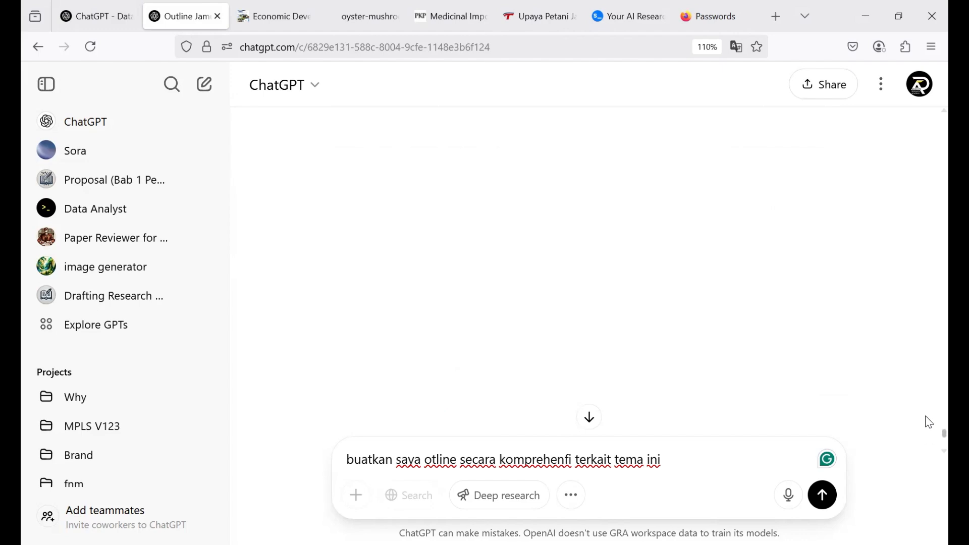
{"action": "scroll", "coordinate": [927, 274], "scroll_direction": "up", "scroll_amount": 8}
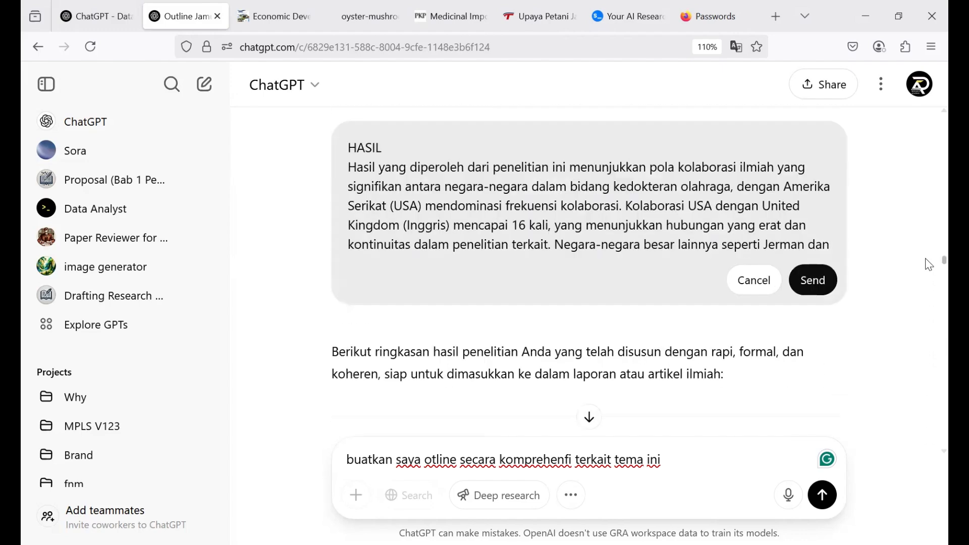
{"action": "left_click", "coordinate": [349, 147]}
{"action": "key", "text": "Return"}
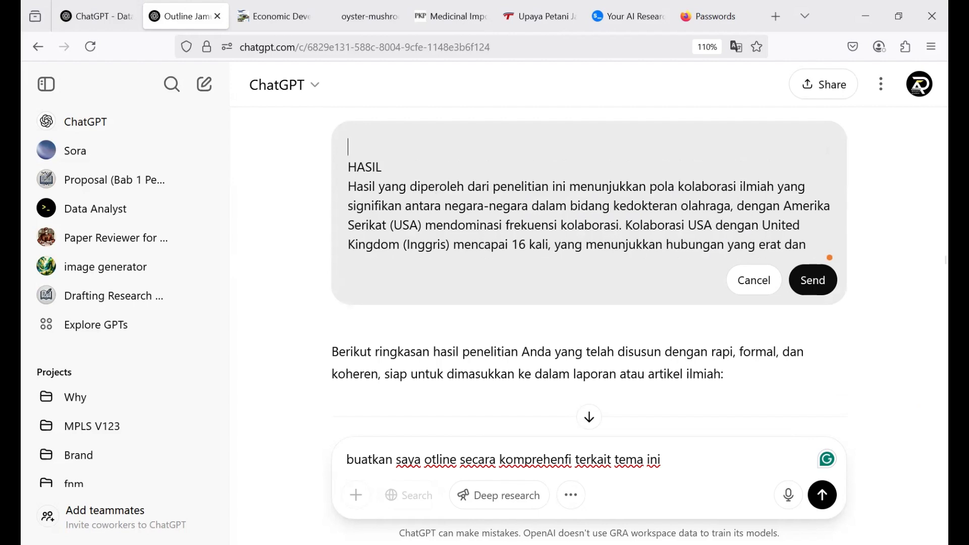
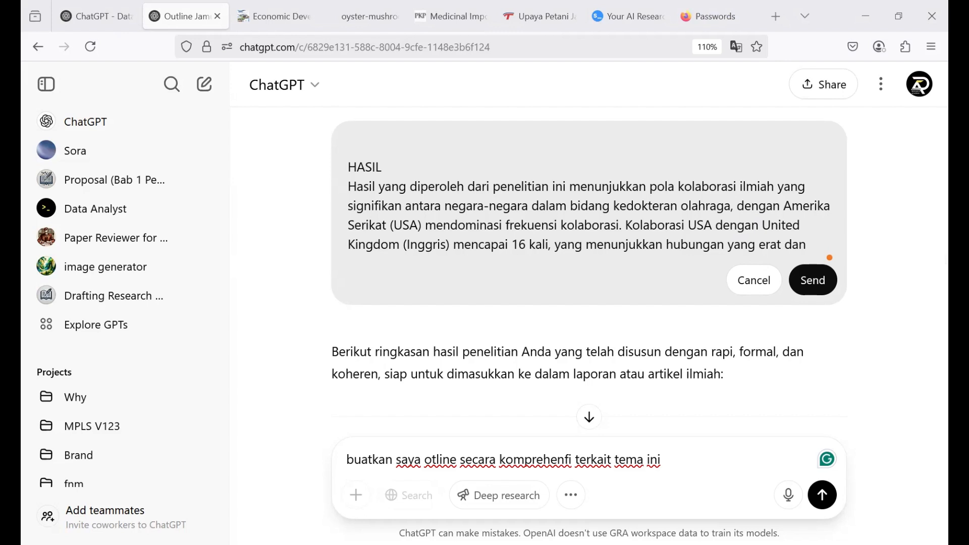
{"action": "key", "text": "ctrl+v"}
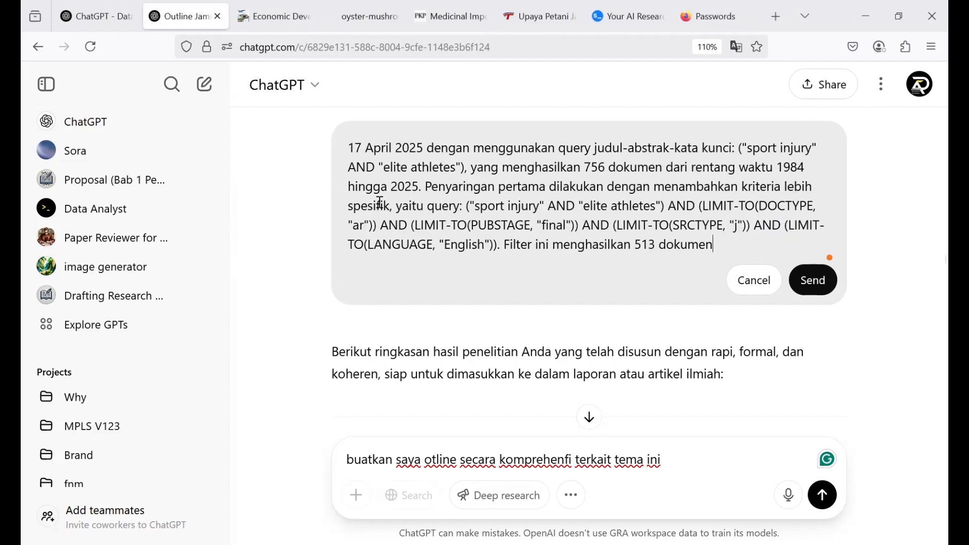
Step: Remove "Penyaringan pertama dilakukan dengan menambahkan kriteria lebih spesifik, yaitu" from the pasted search-query text
{"action": "left_click_drag", "start_coordinate": [355, 147], "coordinate": [423, 148]}
{"action": "left_click_drag", "start_coordinate": [563, 149], "coordinate": [808, 170]}
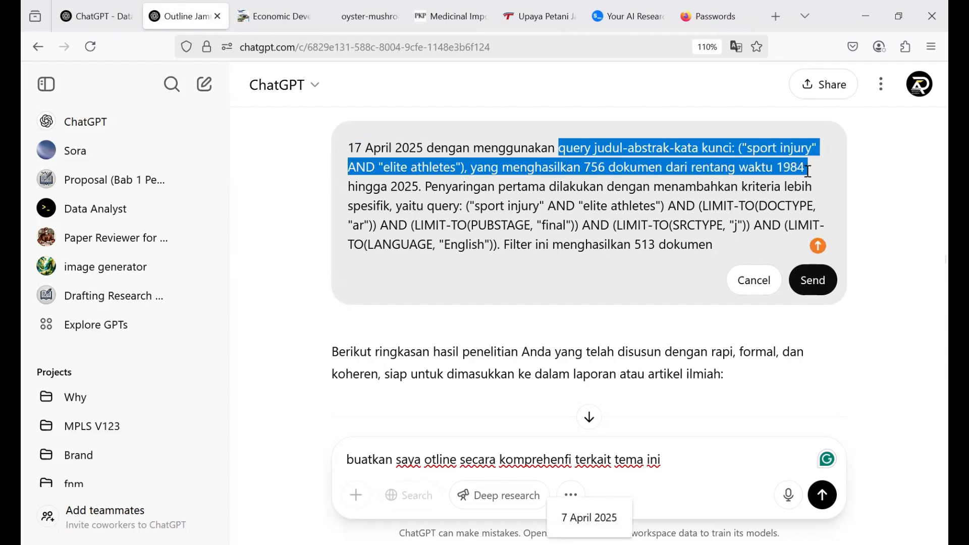
{"action": "left_click", "coordinate": [740, 169]}
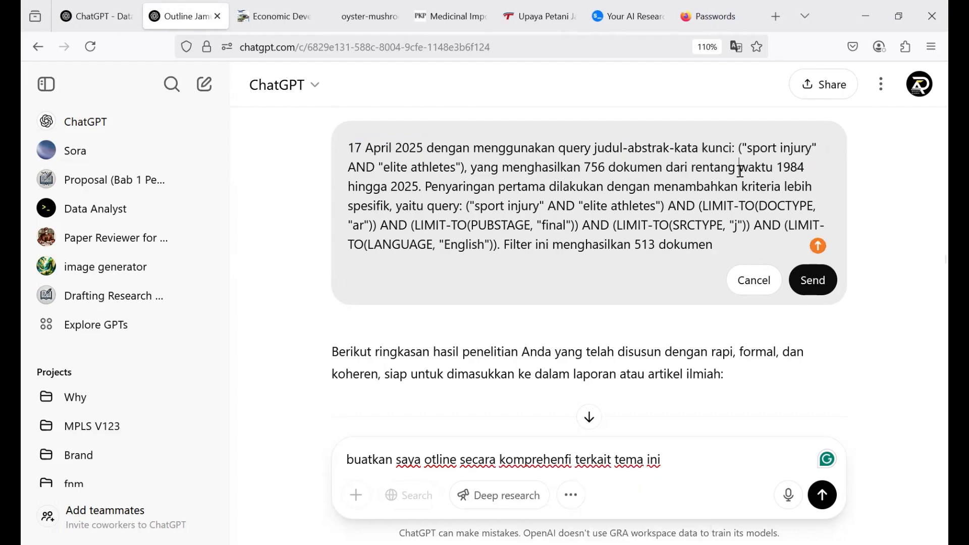
{"action": "left_click", "coordinate": [426, 183]}
{"action": "left_click", "coordinate": [429, 206], "text": "shift"}
{"action": "key", "text": "ctrl+x"}
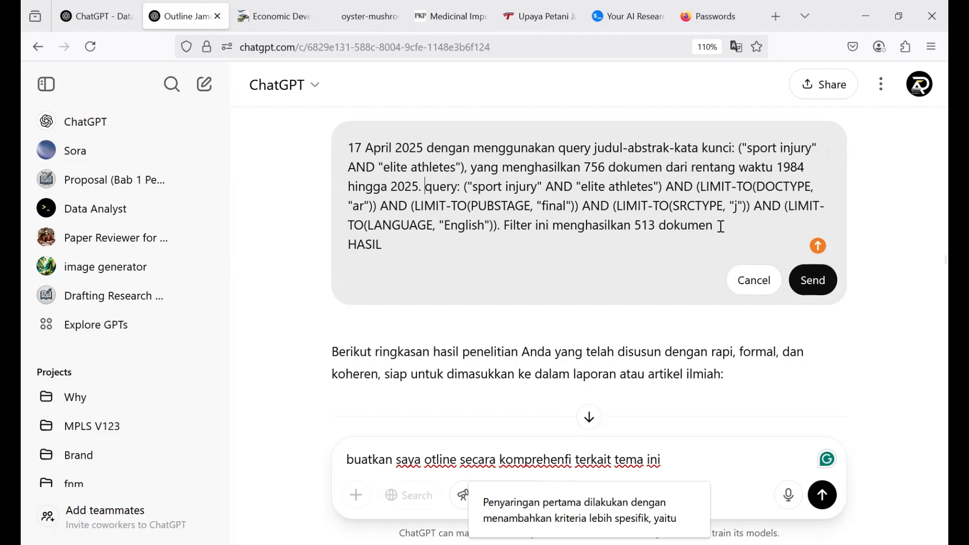
Step: Review the HASIL text that follows the inserted search query in the message being edited
{"action": "key", "text": "Down"}
{"action": "key", "text": "Down"}
{"action": "key", "text": "Down"}
{"action": "key", "text": "Down"}
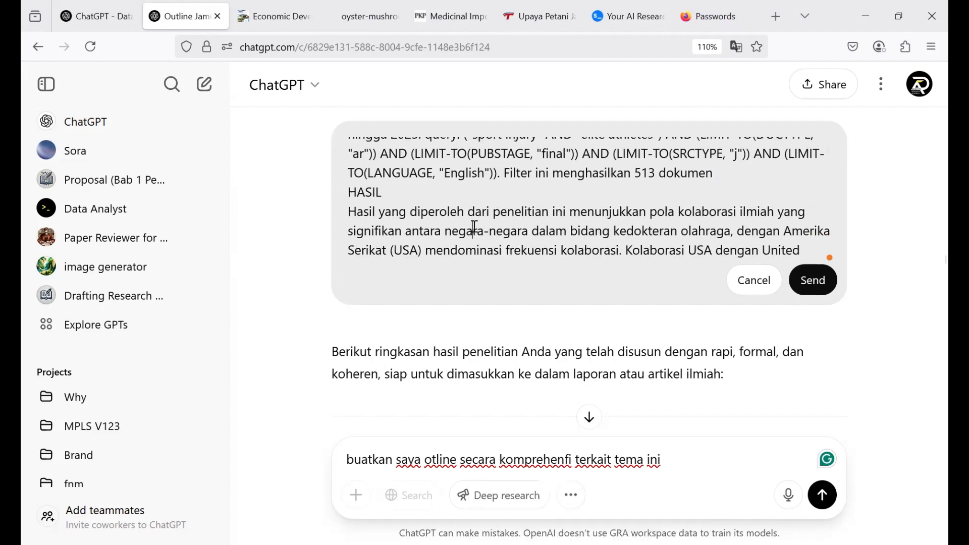
{"action": "key", "text": "Down"}
{"action": "key", "text": "Down"}
{"action": "key", "text": "Down"}
{"action": "key", "text": "Down"}
{"action": "key", "text": "Down"}
{"action": "key", "text": "Down"}
{"action": "key", "text": "Down"}
{"action": "key", "text": "Down"}
{"action": "key", "text": "Down"}
{"action": "key", "text": "Down"}
{"action": "key", "text": "Down"}
{"action": "key", "text": "Down"}
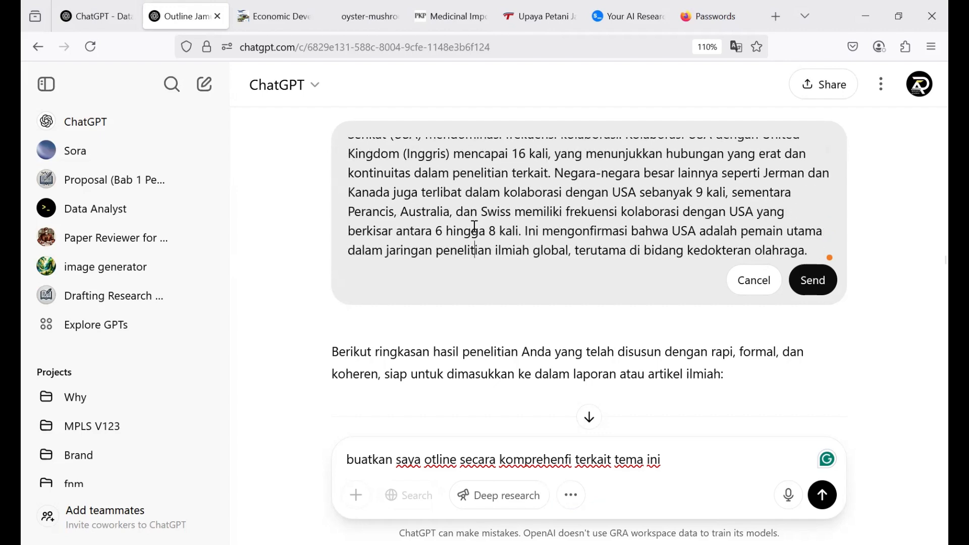
{"action": "key", "text": "Down"}
{"action": "key", "text": "Down"}
{"action": "key", "text": "Down"}
{"action": "key", "text": "Down"}
{"action": "key", "text": "Down"}
{"action": "key", "text": "Down"}
{"action": "key", "text": "Down"}
{"action": "key", "text": "Down"}
{"action": "key", "text": "Down"}
{"action": "key", "text": "Down"}
{"action": "key", "text": "Down"}
{"action": "key", "text": "Down"}
{"action": "key", "text": "Down"}
{"action": "key", "text": "Down"}
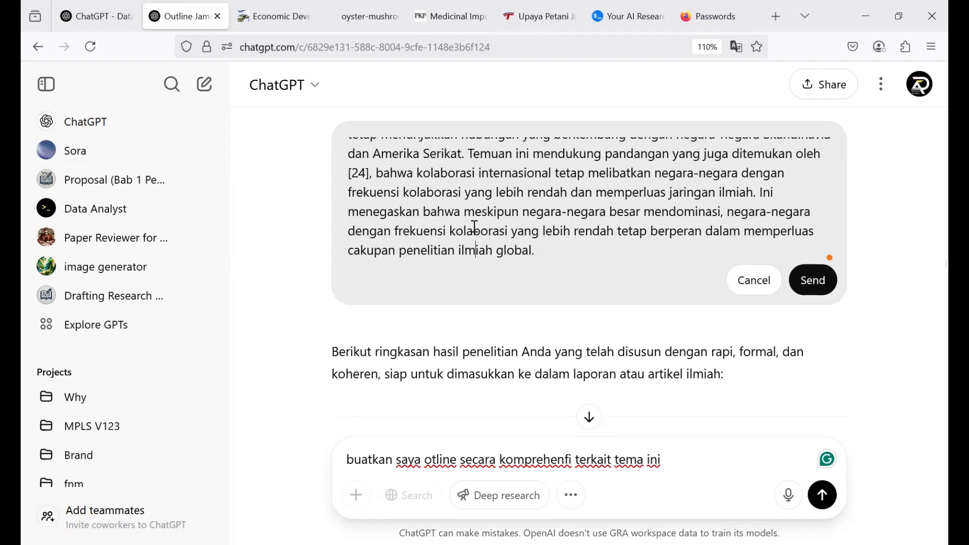
{"action": "key", "text": "Down"}
{"action": "key", "text": "Down"}
{"action": "key", "text": "Down"}
{"action": "key", "text": "Down"}
{"action": "key", "text": "Down"}
{"action": "key", "text": "Down"}
{"action": "key", "text": "Down"}
{"action": "key", "text": "Down"}
{"action": "key", "text": "Down"}
{"action": "key", "text": "Down"}
{"action": "key", "text": "Down"}
{"action": "key", "text": "Down"}
{"action": "key", "text": "Down"}
{"action": "key", "text": "Down"}
{"action": "key", "text": "Down"}
{"action": "key", "text": "Down"}
{"action": "key", "text": "Down"}
{"action": "key", "text": "Down"}
{"action": "key", "text": "Down"}
{"action": "key", "text": "Down"}
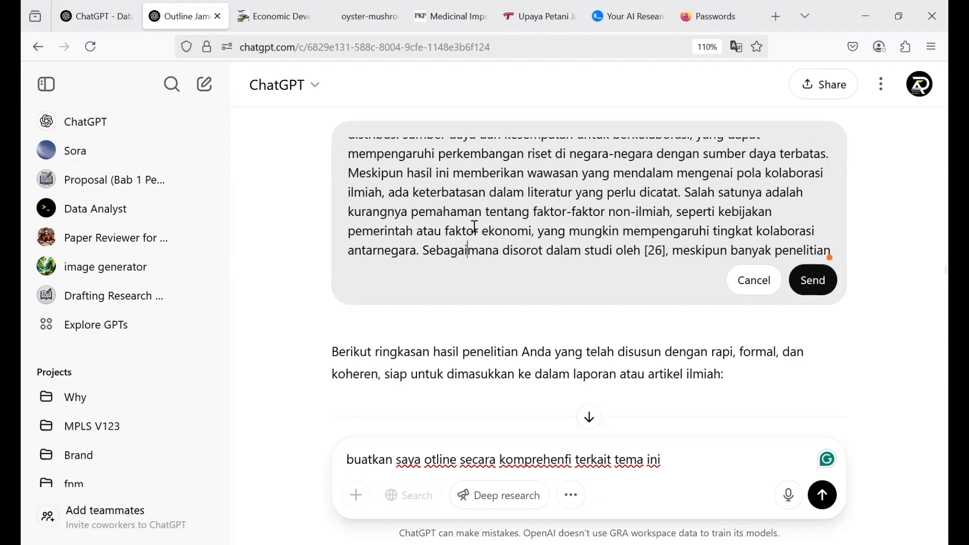
{"action": "key", "text": "Down"}
{"action": "key", "text": "Down"}
{"action": "key", "text": "Down"}
{"action": "key", "text": "Down"}
{"action": "key", "text": "Down"}
{"action": "key", "text": "Down"}
{"action": "key", "text": "Down"}
{"action": "key", "text": "Down"}
{"action": "key", "text": "Down"}
{"action": "key", "text": "Down"}
{"action": "key", "text": "Down"}
{"action": "key", "text": "Down"}
{"action": "key", "text": "Down"}
{"action": "key", "text": "Down"}
{"action": "key", "text": "Down"}
{"action": "key", "text": "Down"}
{"action": "key", "text": "Down"}
{"action": "key", "text": "Down"}
{"action": "key", "text": "Down"}
{"action": "key", "text": "Down"}
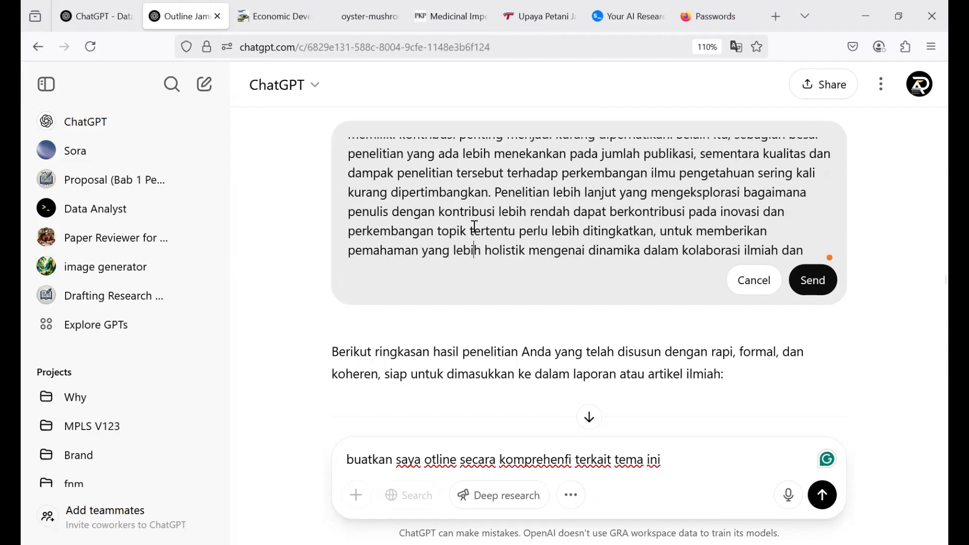
{"action": "key", "text": "Down"}
{"action": "key", "text": "Down"}
{"action": "key", "text": "Down"}
{"action": "key", "text": "Down"}
{"action": "key", "text": "Down"}
{"action": "key", "text": "Down"}
{"action": "key", "text": "Down"}
{"action": "key", "text": "Down"}
{"action": "key", "text": "Down"}
{"action": "key", "text": "Down"}
{"action": "key", "text": "Down"}
{"action": "key", "text": "Down"}
{"action": "key", "text": "Down"}
{"action": "key", "text": "Down"}
{"action": "key", "text": "Down"}
{"action": "key", "text": "Down"}
{"action": "key", "text": "Down"}
{"action": "key", "text": "Down"}
{"action": "key", "text": "Down"}
{"action": "key", "text": "Down"}
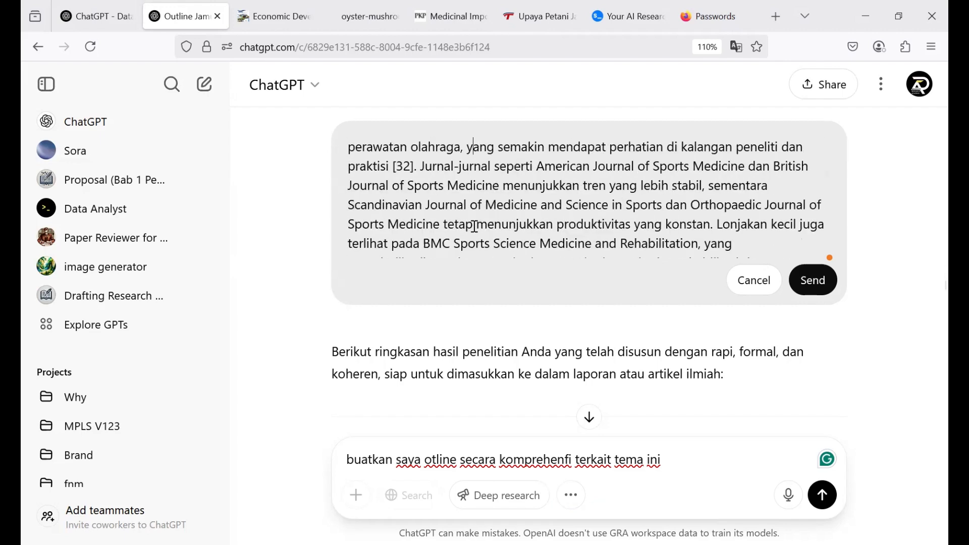
{"action": "key", "text": "Up"}
{"action": "key", "text": "Up"}
{"action": "key", "text": "Up"}
{"action": "key", "text": "Up"}
{"action": "key", "text": "Up"}
{"action": "key", "text": "Up"}
{"action": "key", "text": "Up"}
{"action": "key", "text": "Up"}
{"action": "key", "text": "Up"}
{"action": "key", "text": "Up"}
{"action": "key", "text": "Up"}
{"action": "key", "text": "Up"}
{"action": "key", "text": "Up"}
{"action": "key", "text": "Up"}
{"action": "key", "text": "Up"}
{"action": "key", "text": "Up"}
{"action": "key", "text": "Up"}
{"action": "key", "text": "Up"}
{"action": "key", "text": "Up"}
{"action": "key", "text": "Up"}
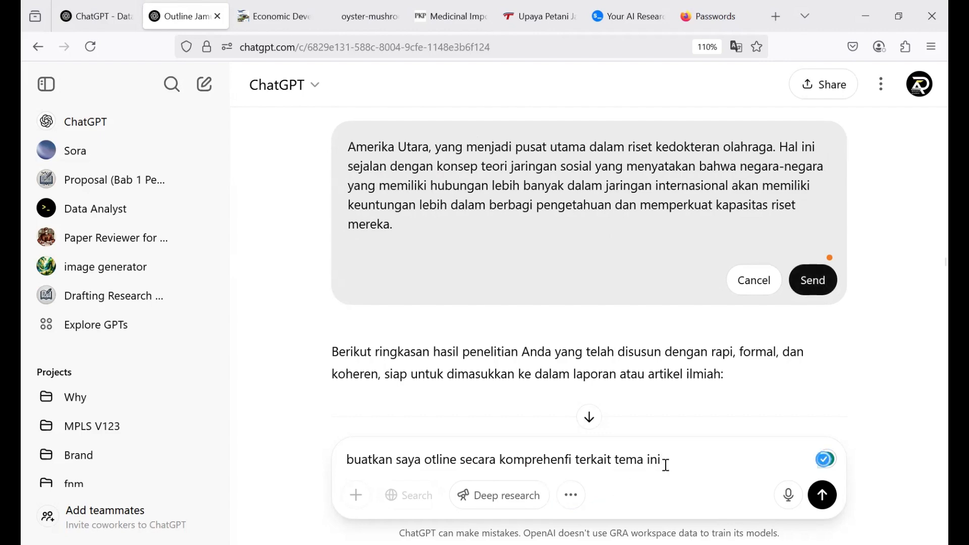
Step: Resubmit the edited results message and read through the regenerated bibliometric summary down to its reference list
{"action": "key", "text": "ctrl+a"}
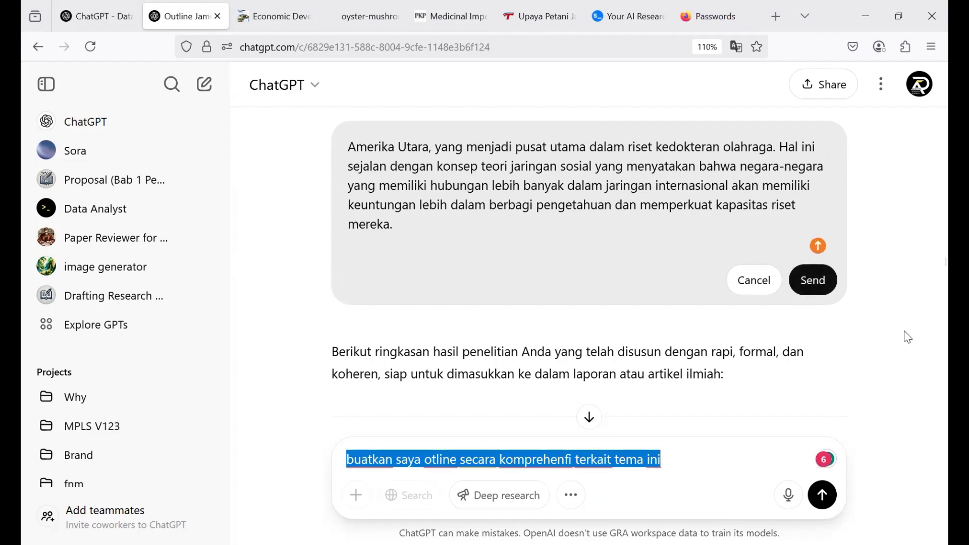
{"action": "left_click", "coordinate": [812, 281]}
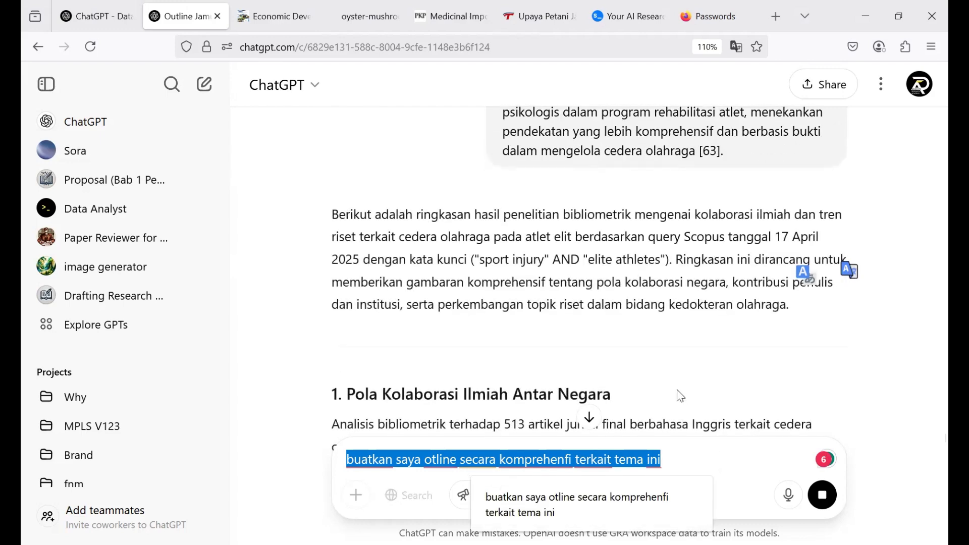
{"action": "left_click", "coordinate": [680, 396]}
{"action": "scroll", "coordinate": [680, 396], "scroll_direction": "down", "scroll_amount": 10}
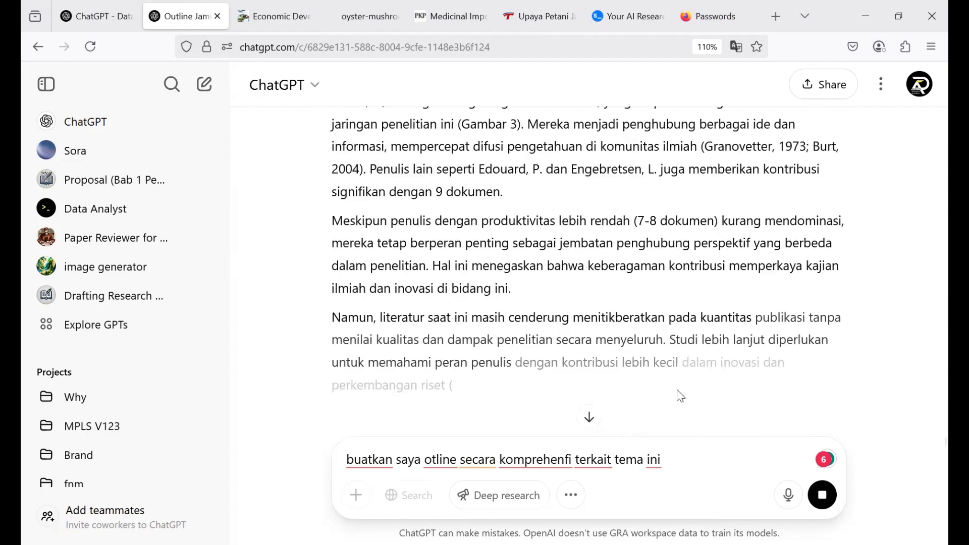
{"action": "scroll", "coordinate": [680, 396], "scroll_direction": "down", "scroll_amount": 10}
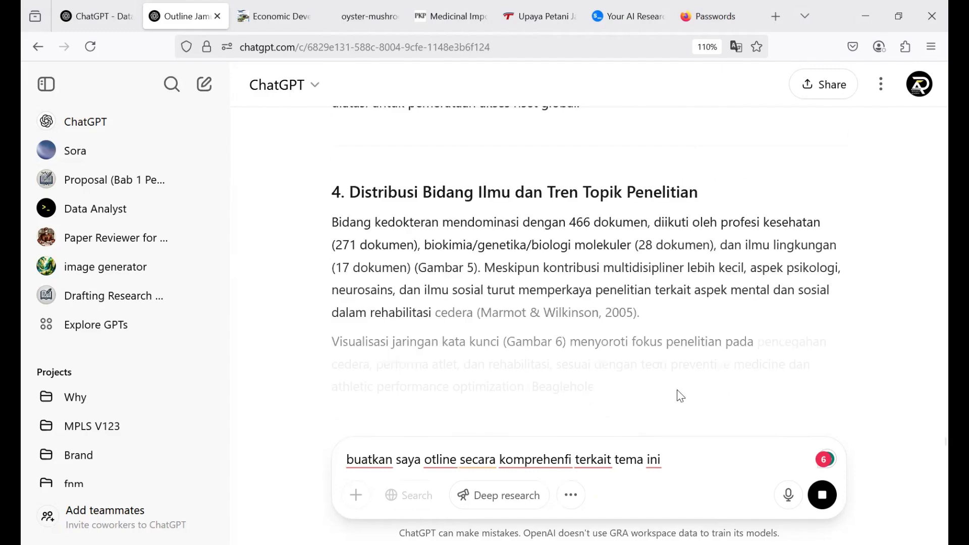
{"action": "scroll", "coordinate": [680, 396], "scroll_direction": "down", "scroll_amount": 10}
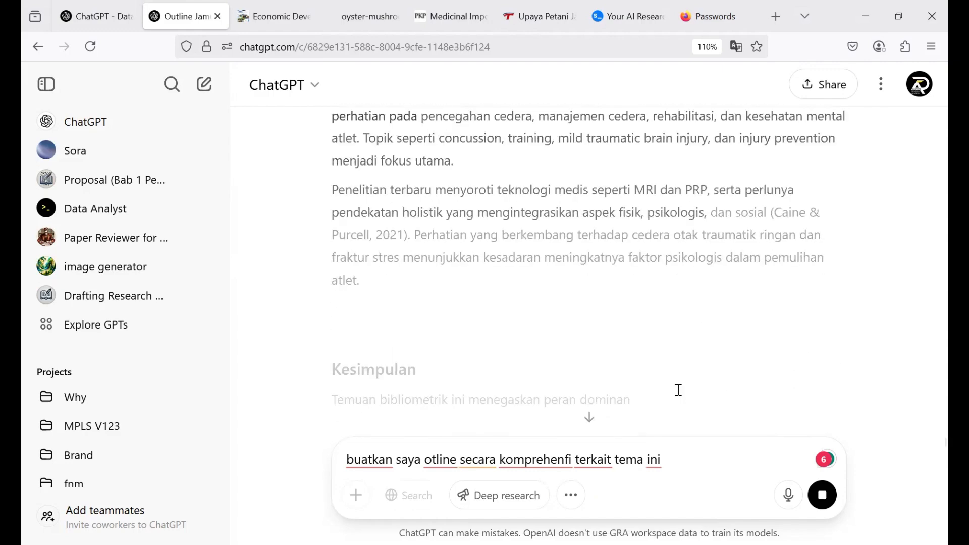
{"action": "scroll", "coordinate": [678, 391], "scroll_direction": "down", "scroll_amount": 10}
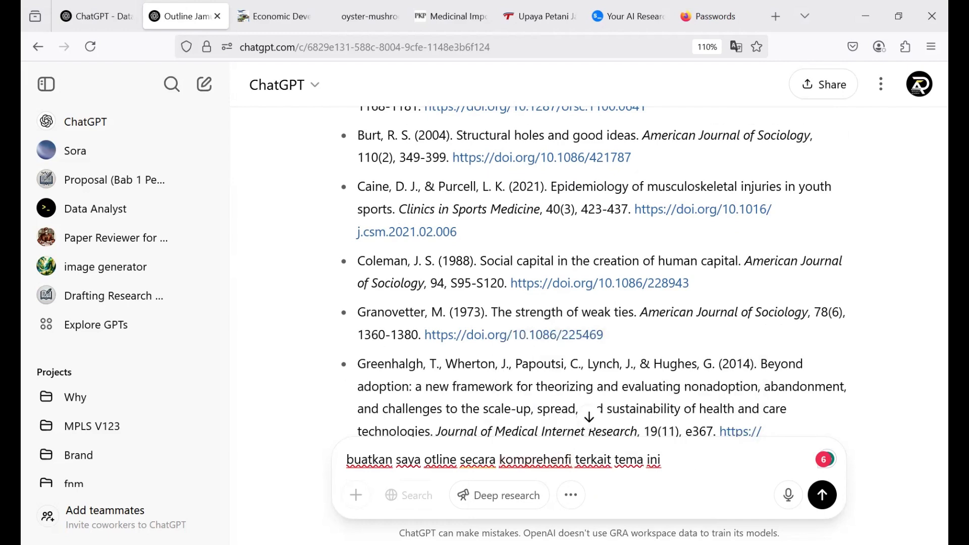
Step: Correct "komprehenfi" to "komprehensif" in the drafted outline prompt and send it
{"action": "key", "text": "BackSpace"}
{"action": "key", "text": "BackSpace"}
{"action": "type", "text": "sif"}
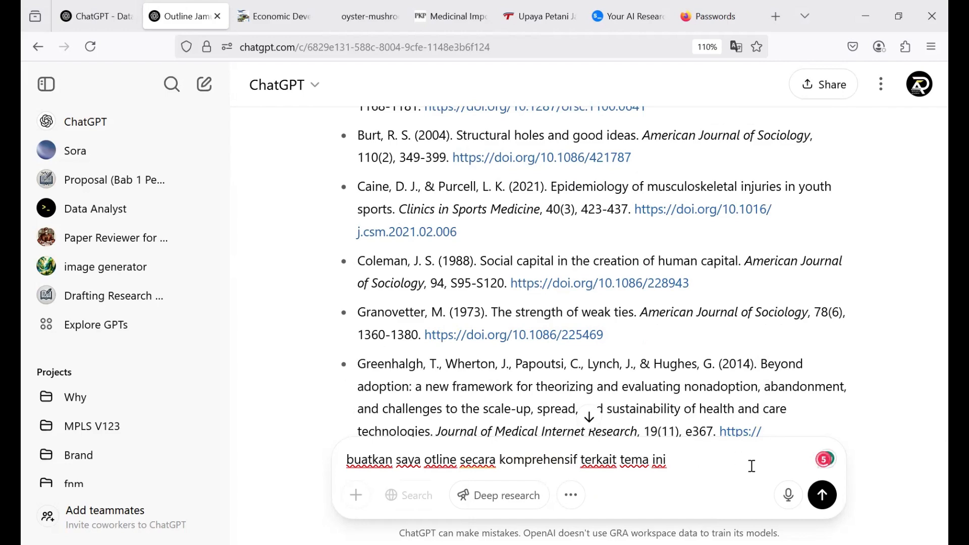
{"action": "left_click", "coordinate": [823, 496]}
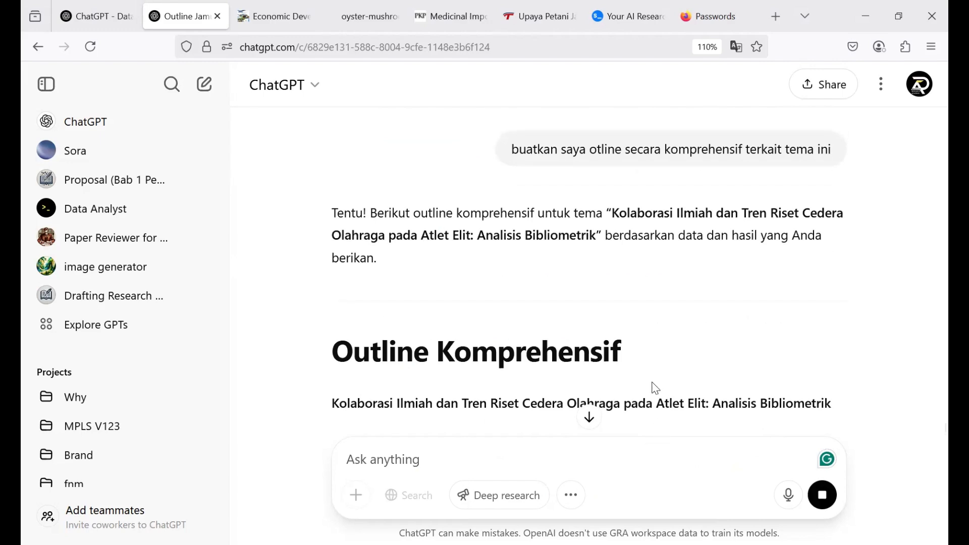
Step: Examine the generated comprehensive outline from the introduction through the methods and the country and author collaboration sections
{"action": "scroll", "coordinate": [654, 386], "scroll_direction": "down", "scroll_amount": 7}
{"action": "scroll", "coordinate": [654, 386], "scroll_direction": "down", "scroll_amount": 4}
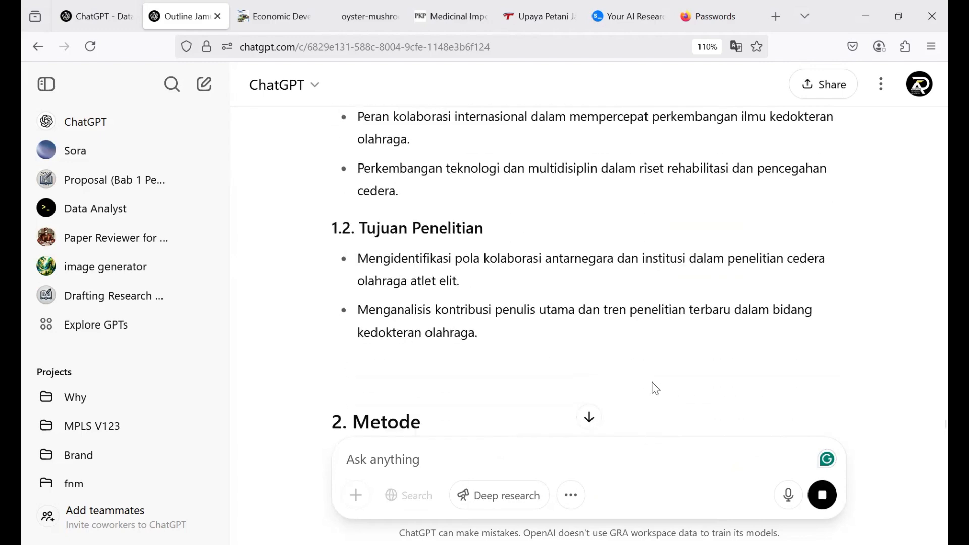
{"action": "scroll", "coordinate": [655, 387], "scroll_direction": "up", "scroll_amount": 3}
{"action": "scroll", "coordinate": [656, 387], "scroll_direction": "down", "scroll_amount": 11}
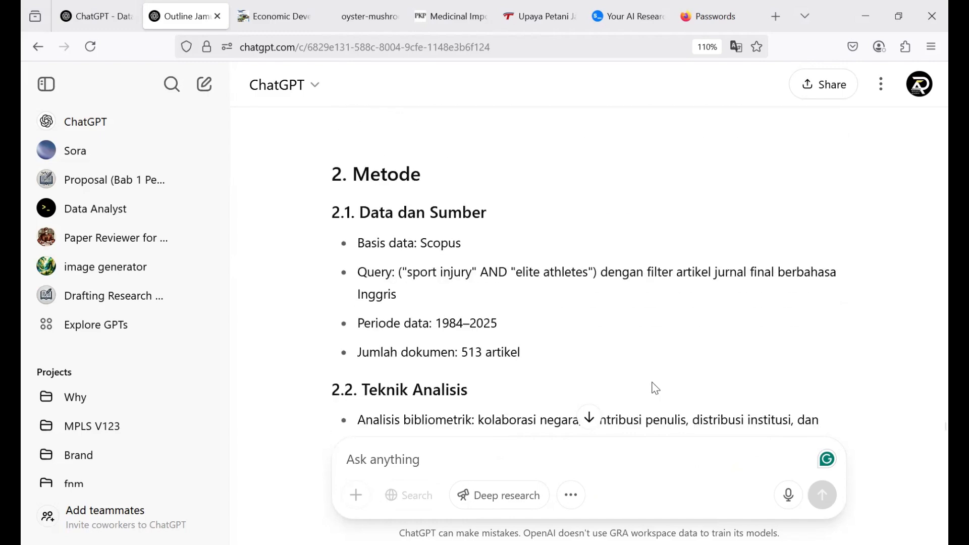
{"action": "scroll", "coordinate": [655, 388], "scroll_direction": "down", "scroll_amount": 6}
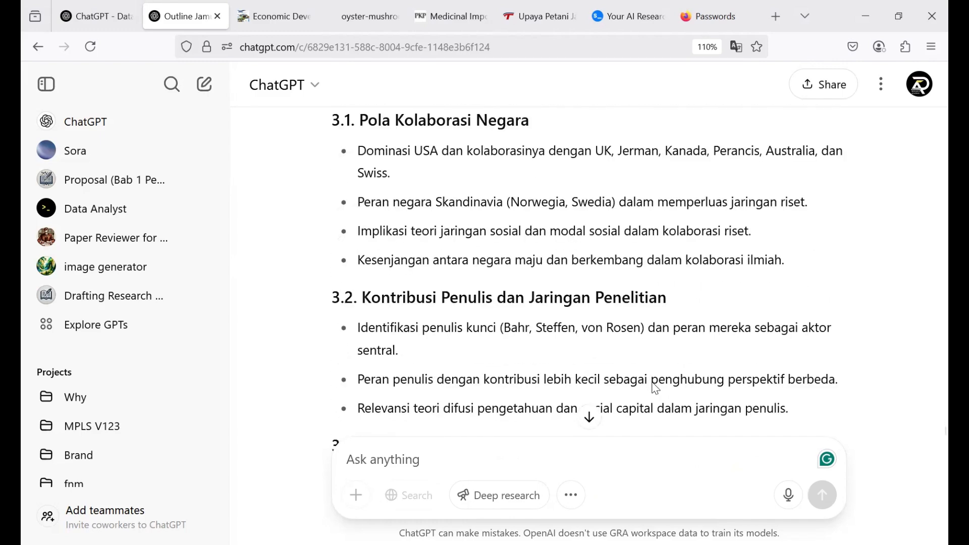
{"action": "scroll", "coordinate": [655, 388], "scroll_direction": "up", "scroll_amount": 11}
{"action": "scroll", "coordinate": [655, 388], "scroll_direction": "up", "scroll_amount": 10}
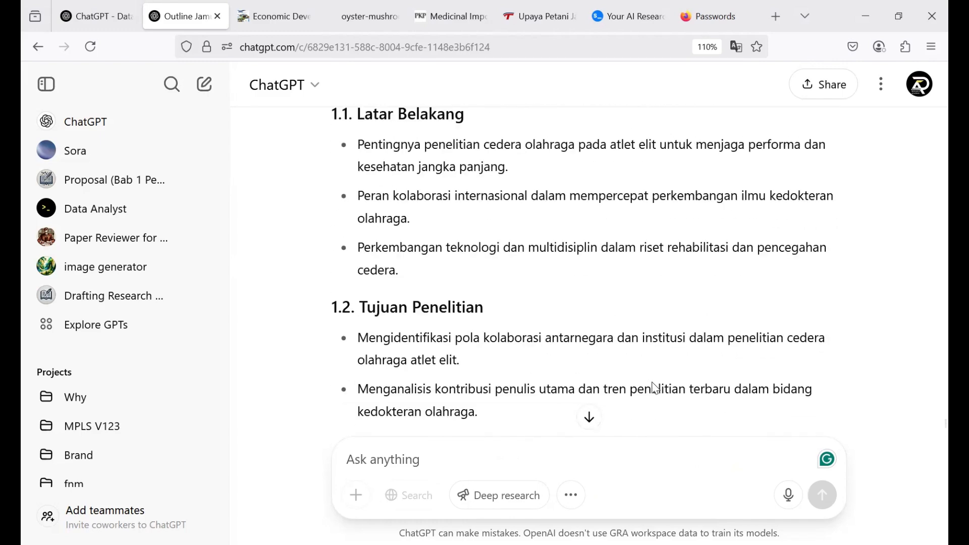
{"action": "scroll", "coordinate": [653, 381], "scroll_direction": "down", "scroll_amount": 1}
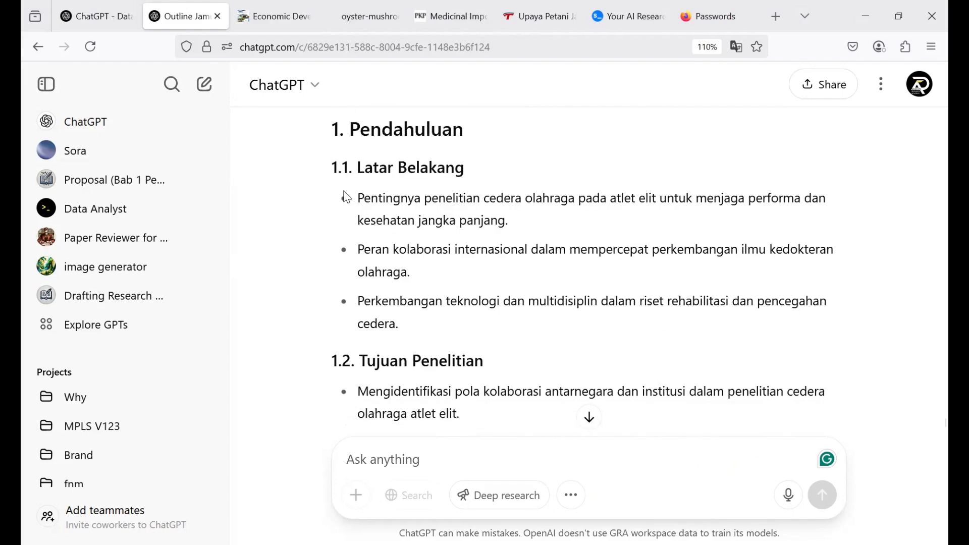
Step: Inspect the three bullet points under 1.1 Latar Belakang one by one, viewing the first in English translation
{"action": "left_click_drag", "start_coordinate": [342, 198], "coordinate": [453, 329]}
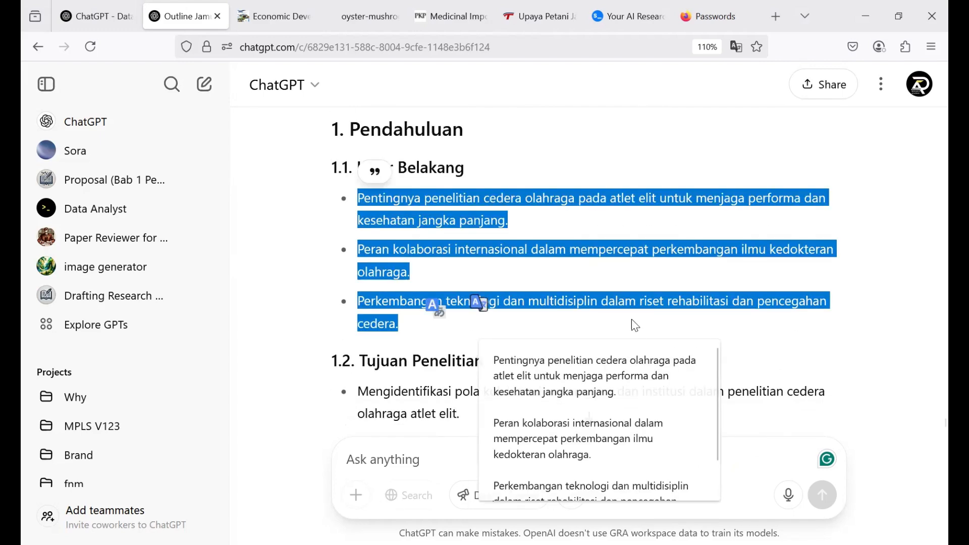
{"action": "left_click", "coordinate": [643, 317]}
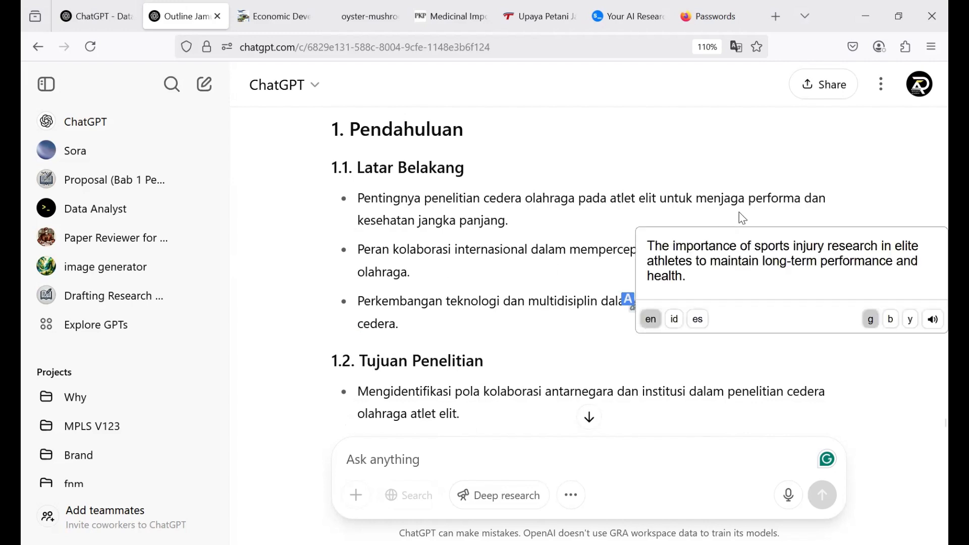
{"action": "left_click_drag", "start_coordinate": [363, 256], "coordinate": [419, 273]}
{"action": "triple_click", "coordinate": [419, 330]}
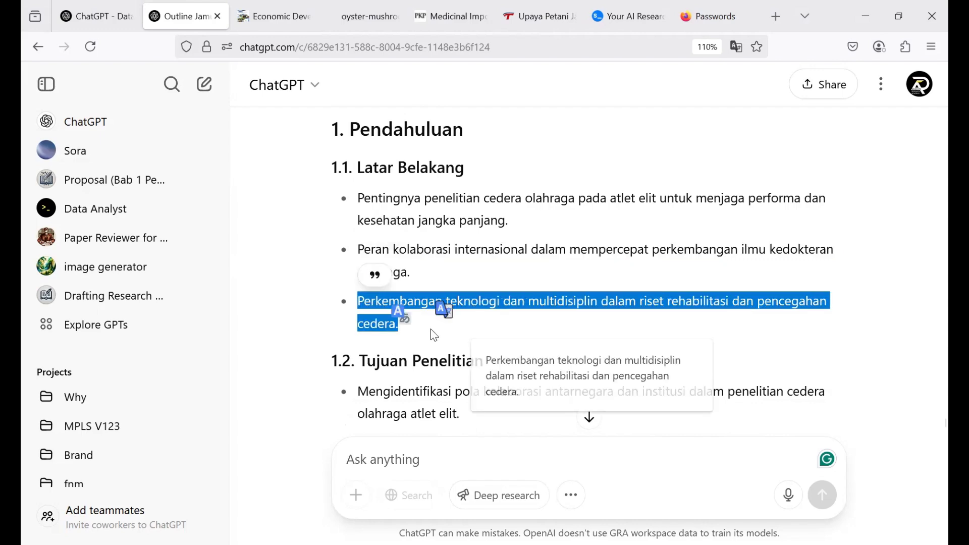
Step: Submit the outline's 2.1 Data dan Sumber heading and its four bullet points as a new prompt
{"action": "left_click", "coordinate": [432, 335]}
{"action": "scroll", "coordinate": [434, 335], "scroll_direction": "down", "scroll_amount": 3}
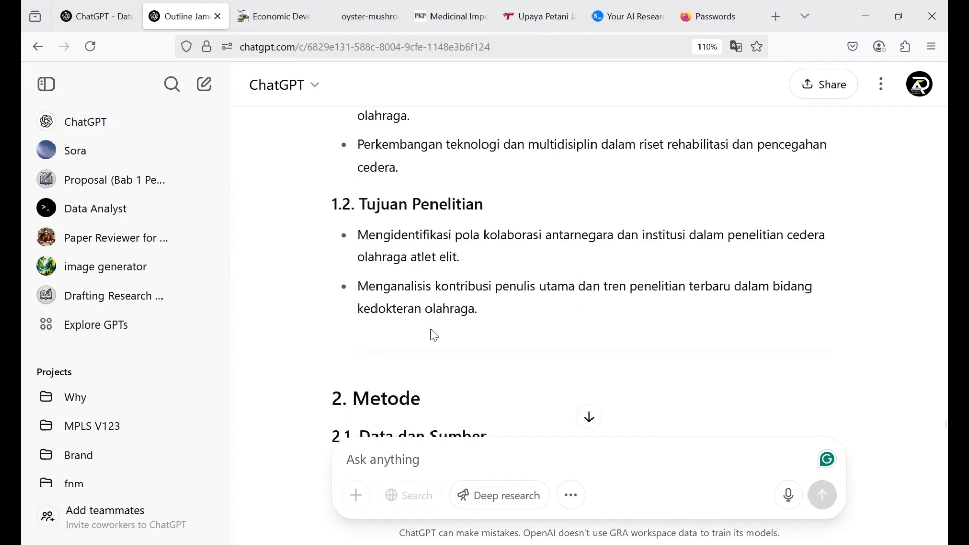
{"action": "scroll", "coordinate": [433, 335], "scroll_direction": "down", "scroll_amount": 5}
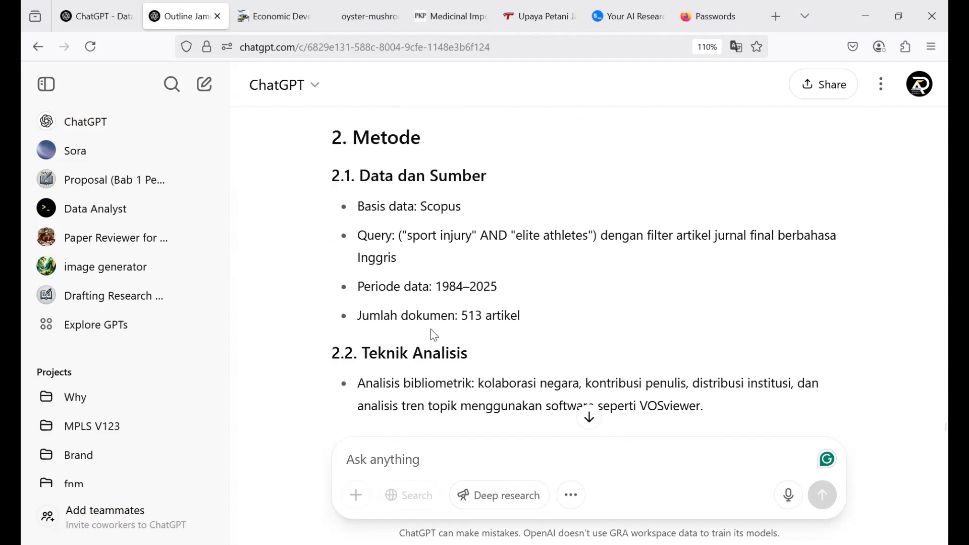
{"action": "left_click_drag", "start_coordinate": [329, 172], "coordinate": [543, 320]}
{"action": "key", "text": "ctrl+c"}
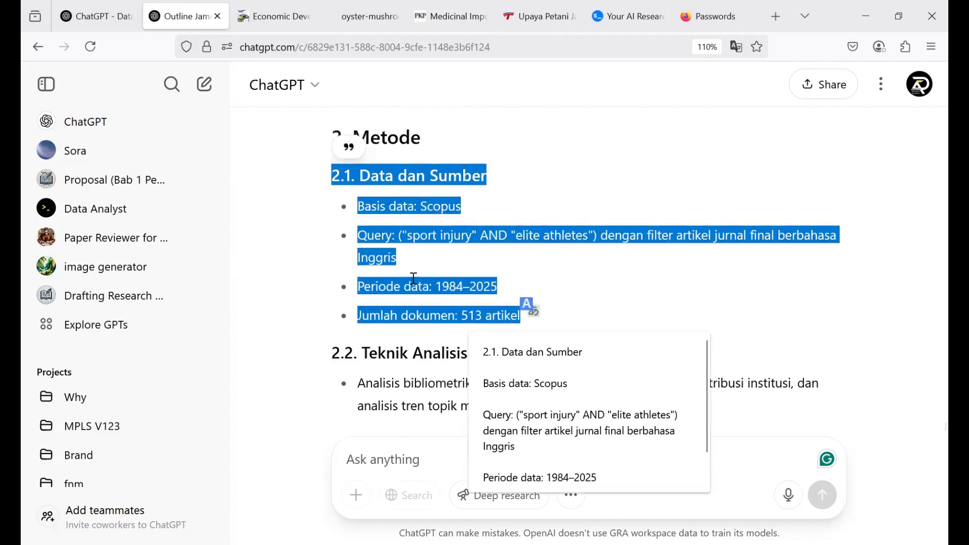
{"action": "left_click", "coordinate": [390, 449]}
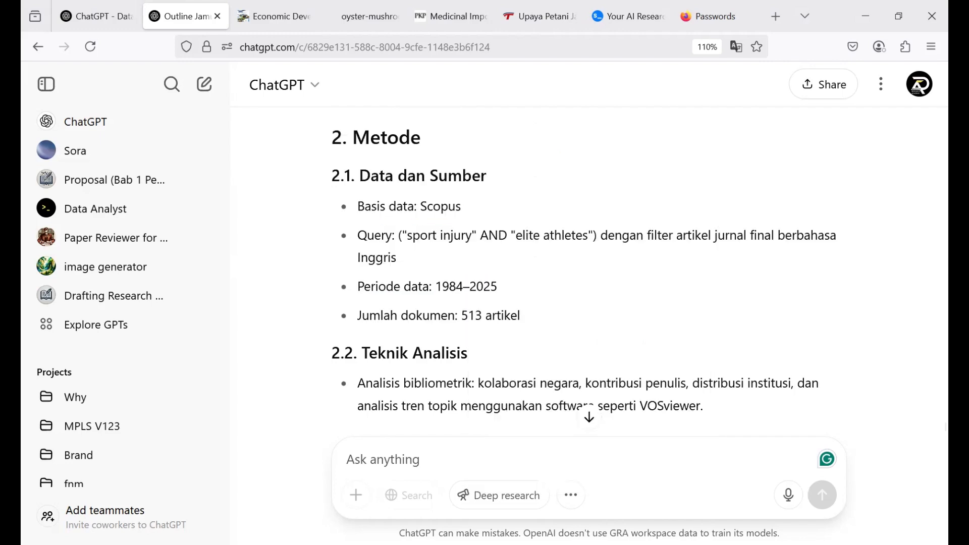
{"action": "key", "text": "ctrl+v"}
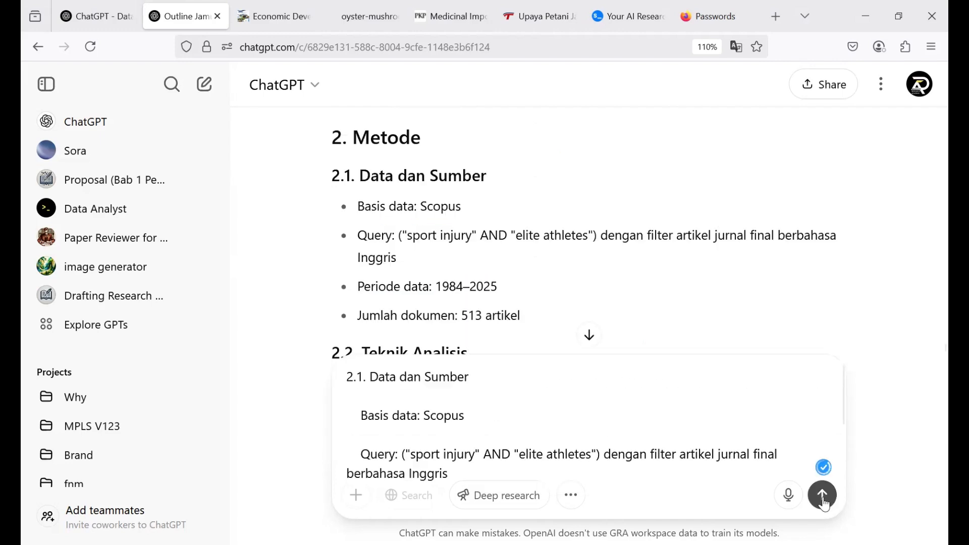
{"action": "left_click", "coordinate": [823, 495]}
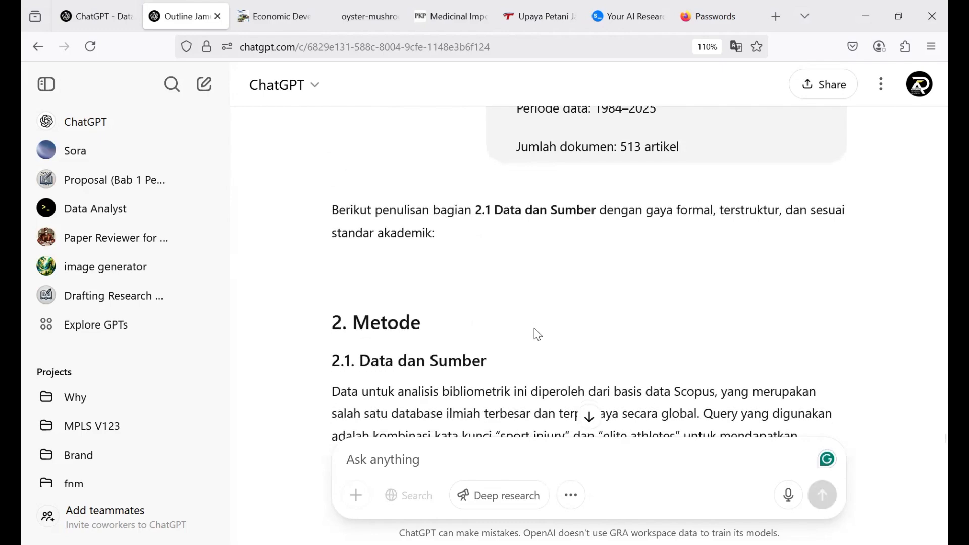
Step: Read the generated 2.1 Data dan Sumber paragraphs through to the closing offer
{"action": "scroll", "coordinate": [534, 328], "scroll_direction": "down", "scroll_amount": 3}
{"action": "scroll", "coordinate": [535, 329], "scroll_direction": "down", "scroll_amount": 2}
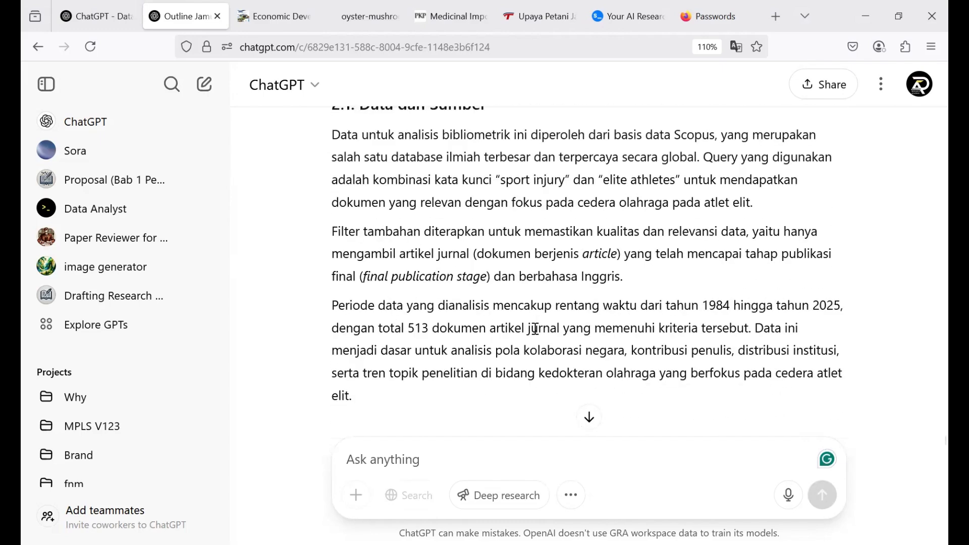
{"action": "scroll", "coordinate": [535, 329], "scroll_direction": "up", "scroll_amount": 2}
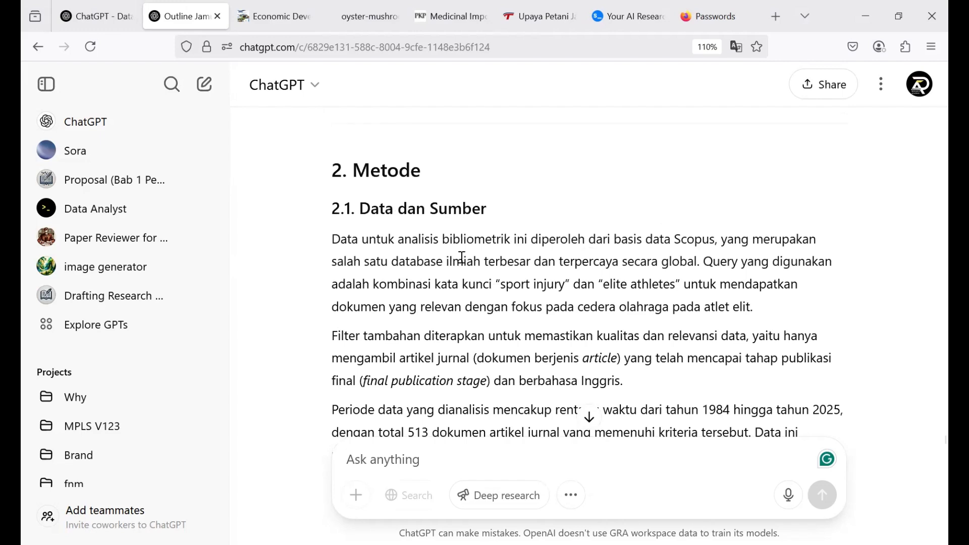
{"action": "scroll", "coordinate": [589, 326], "scroll_direction": "down", "scroll_amount": 5}
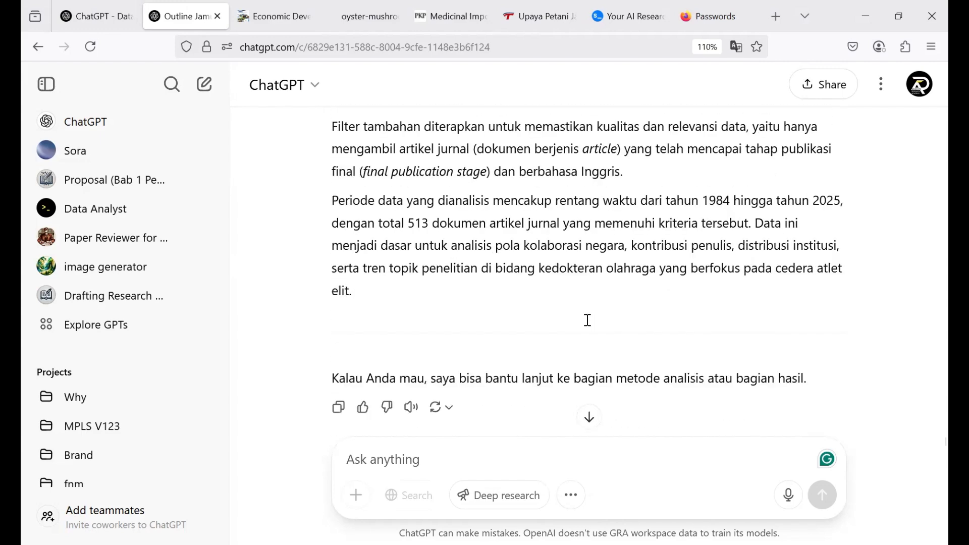
Step: Submit the outline's Teknik Analisis heading from section 2.2 and its bibliometric analysis bullet as a new prompt
{"action": "scroll", "coordinate": [590, 326], "scroll_direction": "up", "scroll_amount": 15}
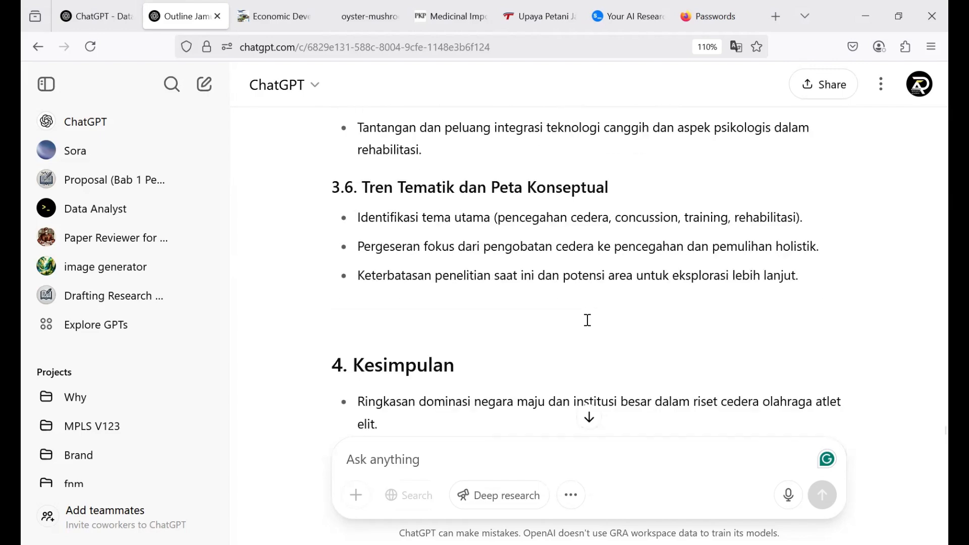
{"action": "scroll", "coordinate": [589, 325], "scroll_direction": "up", "scroll_amount": 20}
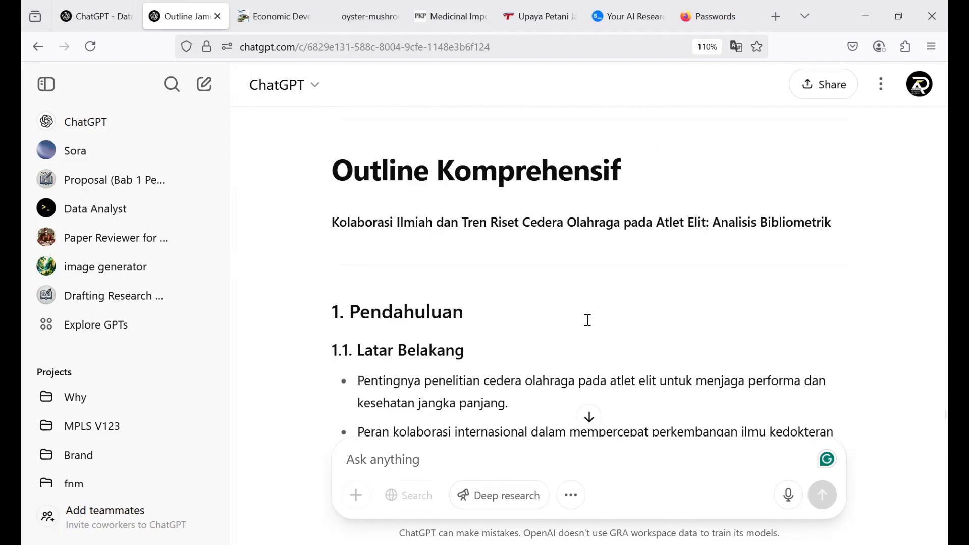
{"action": "scroll", "coordinate": [588, 318], "scroll_direction": "down", "scroll_amount": 15}
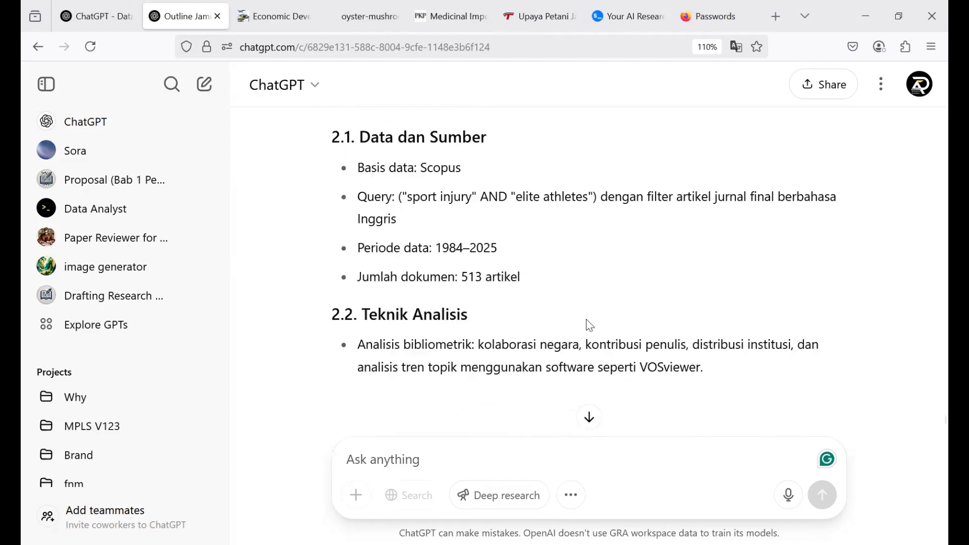
{"action": "scroll", "coordinate": [589, 325], "scroll_direction": "down", "scroll_amount": 1}
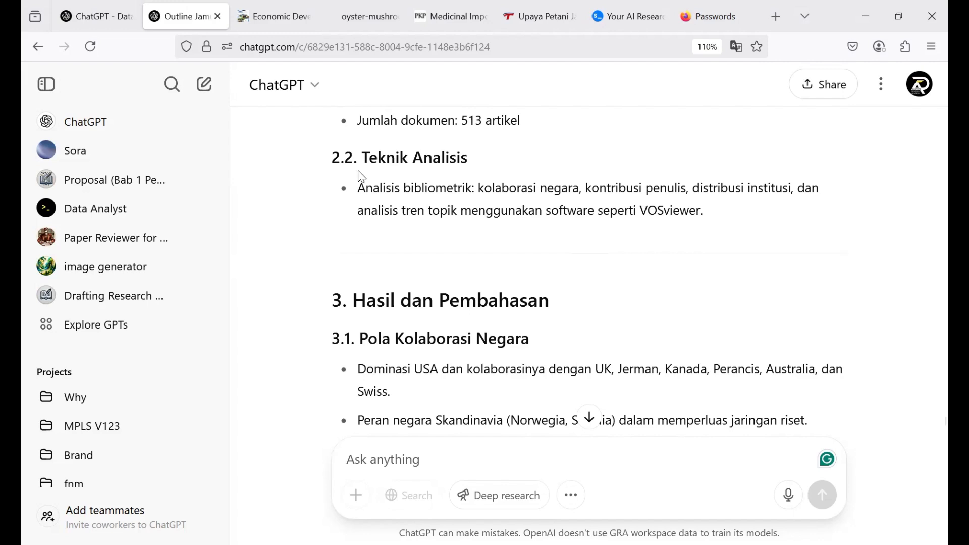
{"action": "double_click", "coordinate": [361, 156]}
{"action": "left_click", "coordinate": [796, 221], "text": "shift"}
{"action": "key", "text": "ctrl+c"}
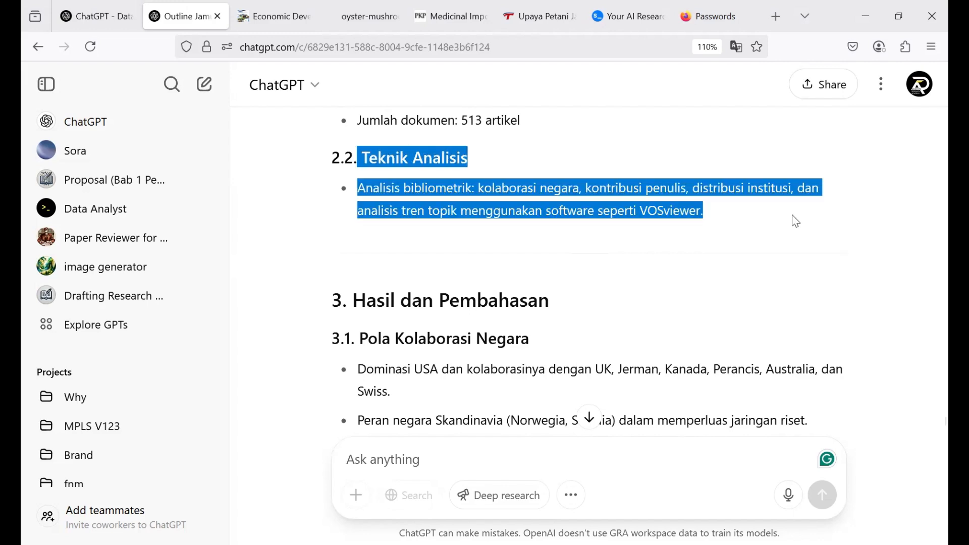
{"action": "left_click", "coordinate": [479, 448]}
{"action": "key", "text": "ctrl+v"}
{"action": "key", "text": "Return"}
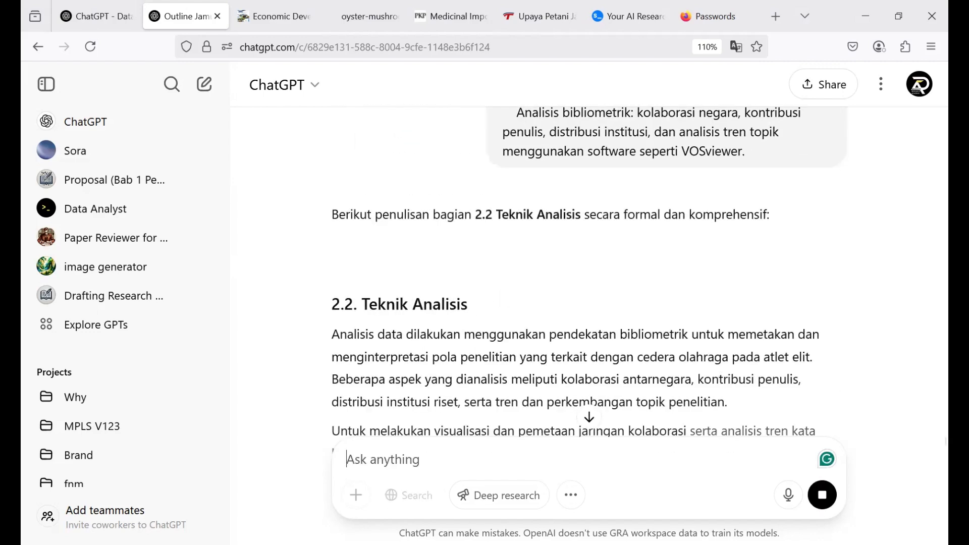
Step: Examine the generated 2.2 Teknik Analisis text and the outline's sections from 3.1 Pola Kolaborasi Negara to 4. Kesimpulan
{"action": "scroll", "coordinate": [544, 326], "scroll_direction": "down", "scroll_amount": 5}
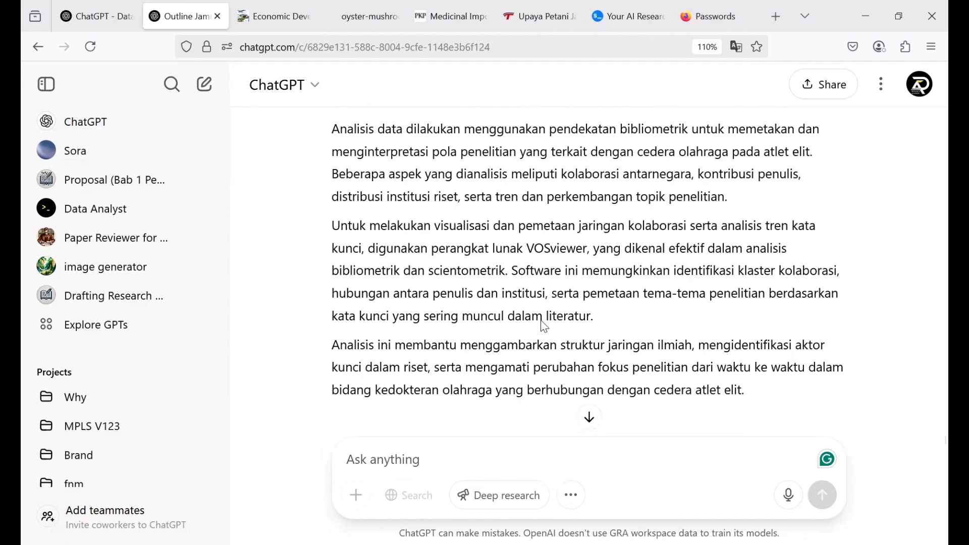
{"action": "scroll", "coordinate": [544, 326], "scroll_direction": "up", "scroll_amount": 15}
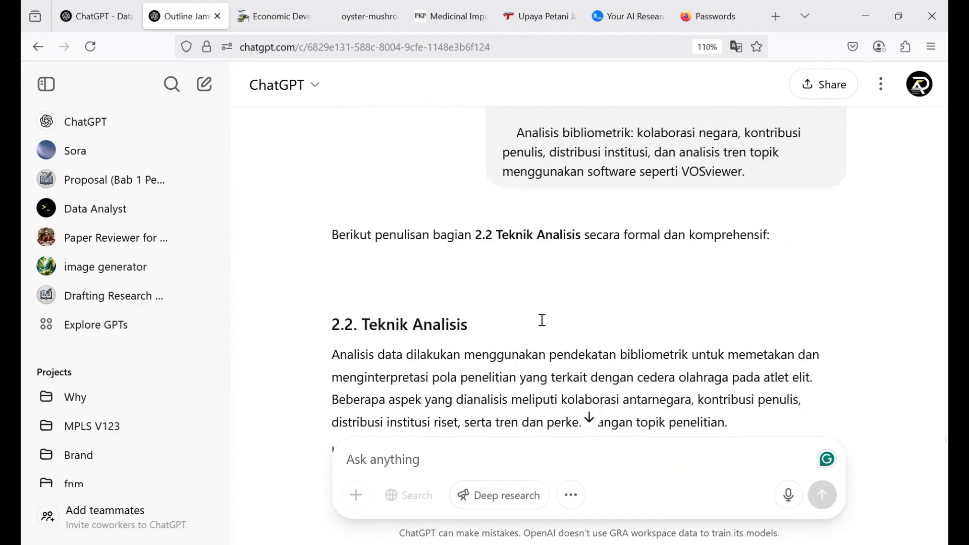
{"action": "scroll", "coordinate": [543, 320], "scroll_direction": "up", "scroll_amount": 15}
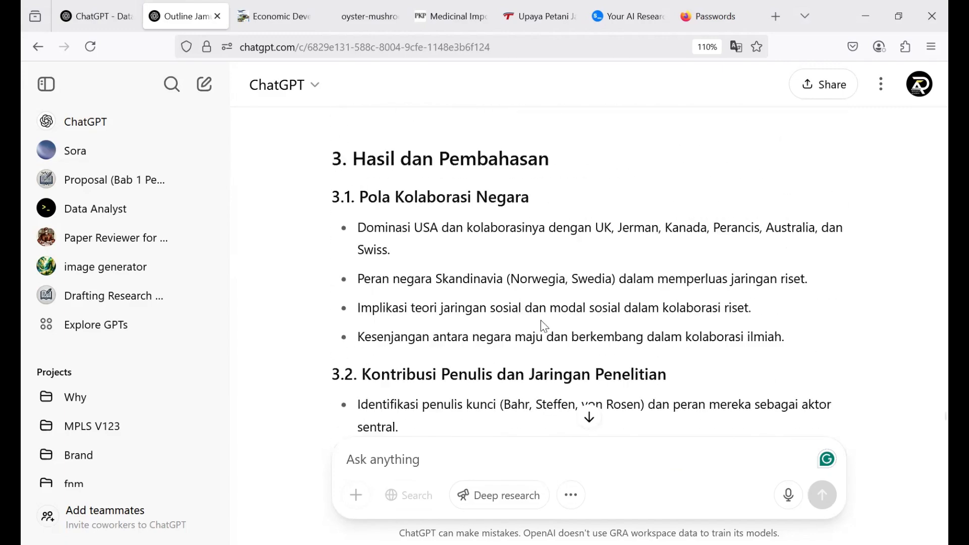
{"action": "scroll", "coordinate": [544, 325], "scroll_direction": "down", "scroll_amount": 7}
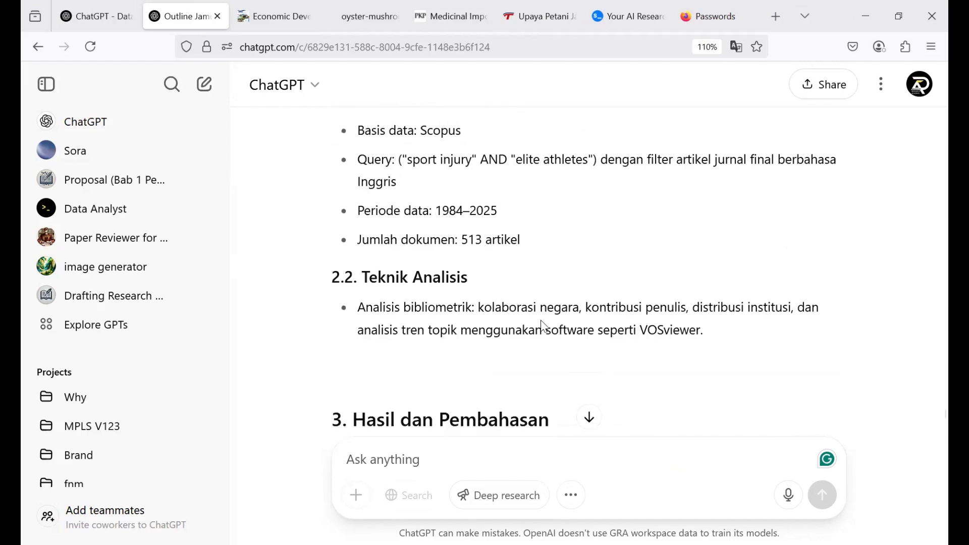
{"action": "scroll", "coordinate": [544, 326], "scroll_direction": "up", "scroll_amount": 2}
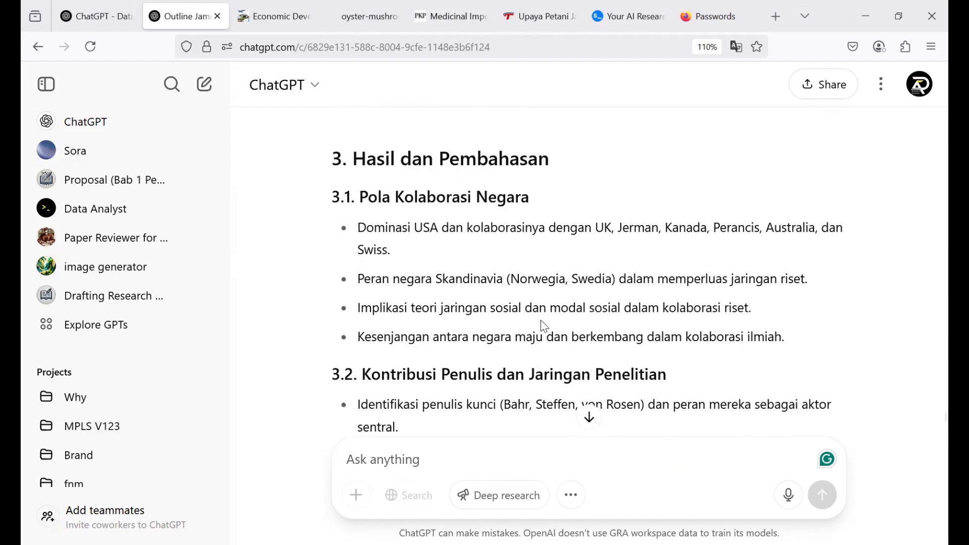
{"action": "scroll", "coordinate": [542, 320], "scroll_direction": "down", "scroll_amount": 4}
{"action": "scroll", "coordinate": [542, 321], "scroll_direction": "down", "scroll_amount": 7}
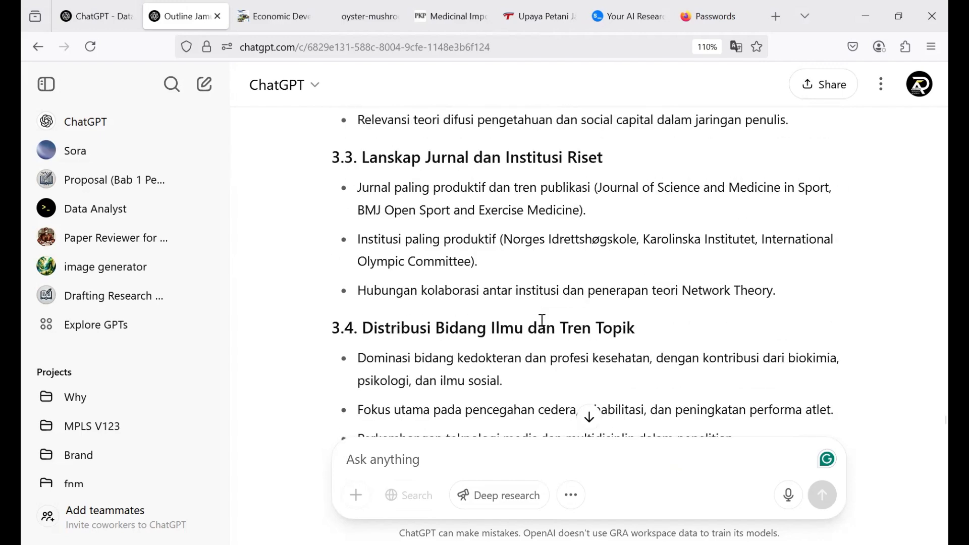
{"action": "scroll", "coordinate": [544, 326], "scroll_direction": "down", "scroll_amount": 7}
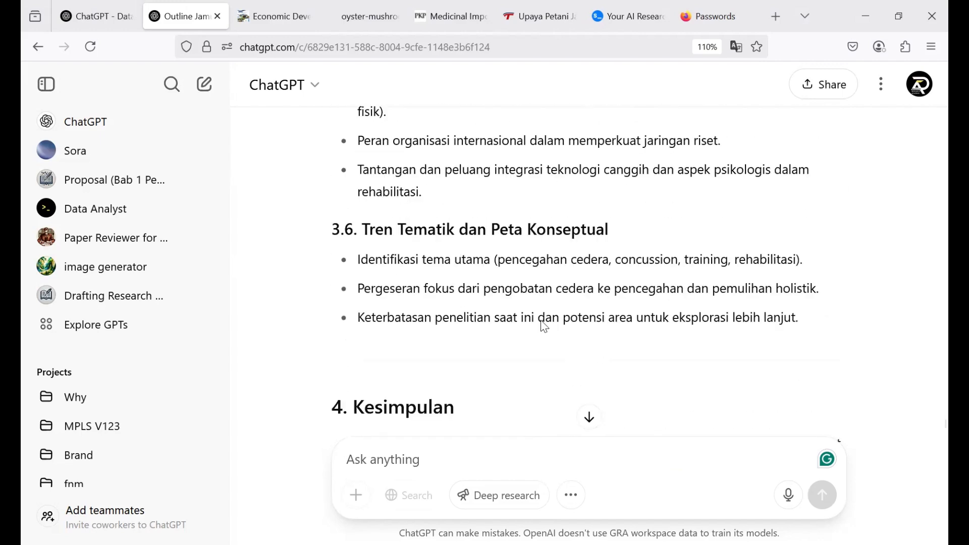
{"action": "scroll", "coordinate": [544, 326], "scroll_direction": "down", "scroll_amount": 5}
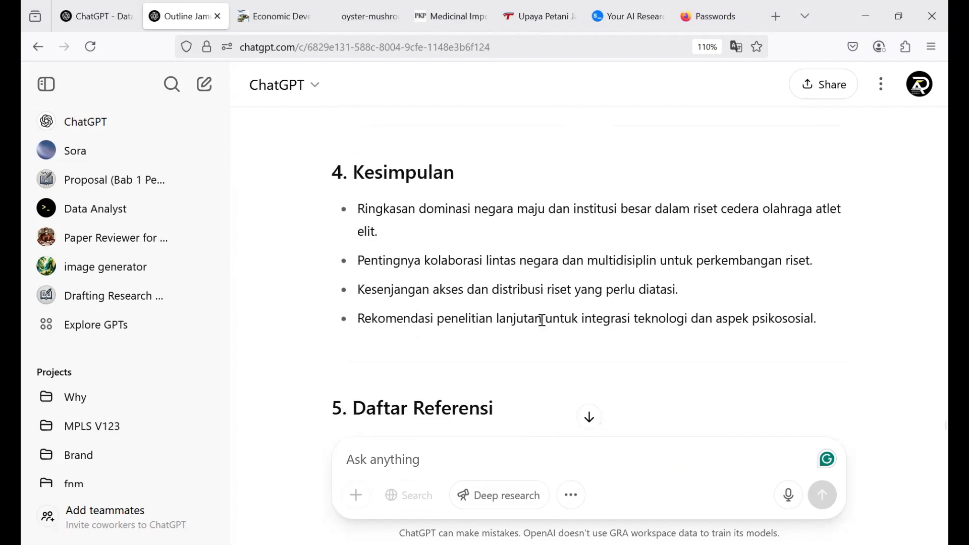
Step: Submit only the outline heading "4. Kesimpulan" as a new prompt
{"action": "scroll", "coordinate": [544, 326], "scroll_direction": "up", "scroll_amount": 2}
{"action": "scroll", "coordinate": [544, 326], "scroll_direction": "up", "scroll_amount": 3}
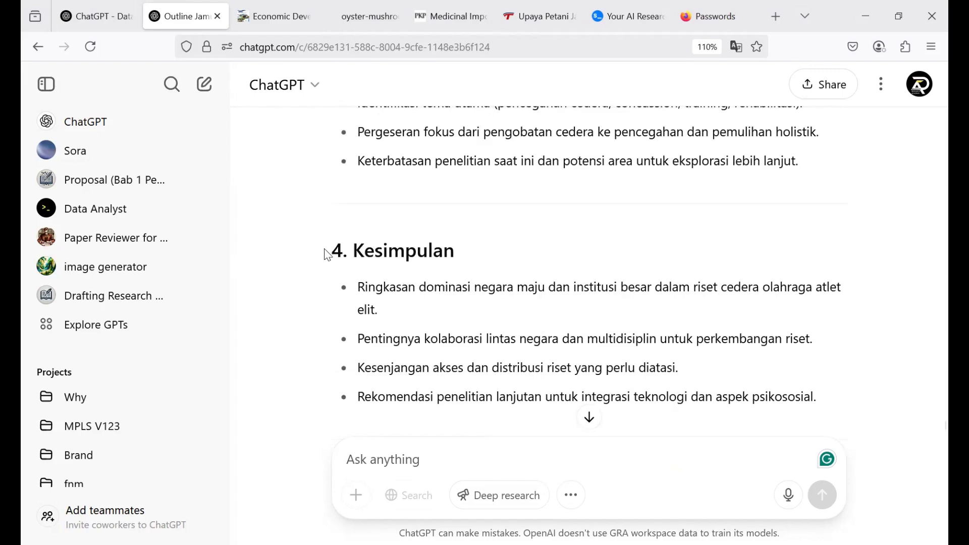
{"action": "left_click_drag", "start_coordinate": [325, 252], "coordinate": [477, 250]}
{"action": "key", "text": "ctrl+c"}
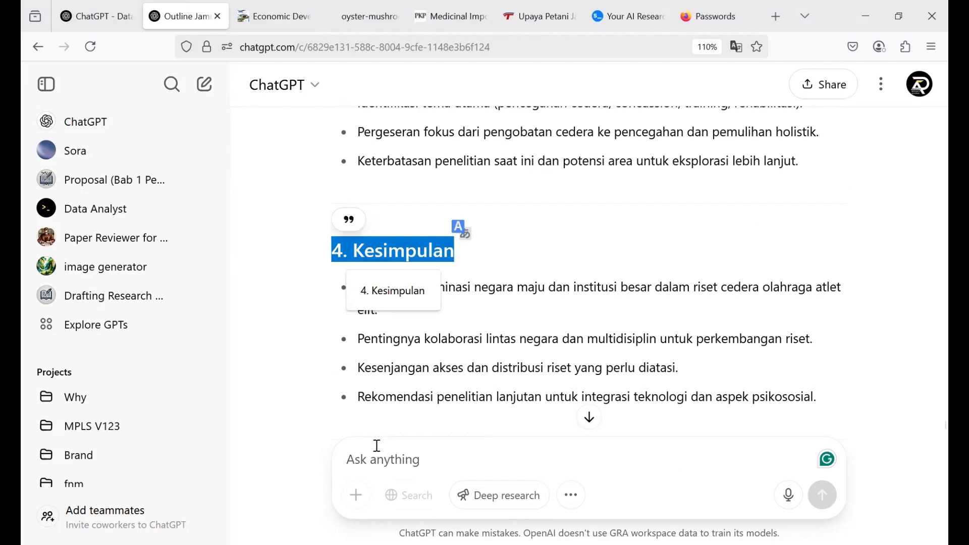
{"action": "left_click", "coordinate": [384, 448]}
{"action": "key", "text": "ctrl+v"}
{"action": "key", "text": "Return"}
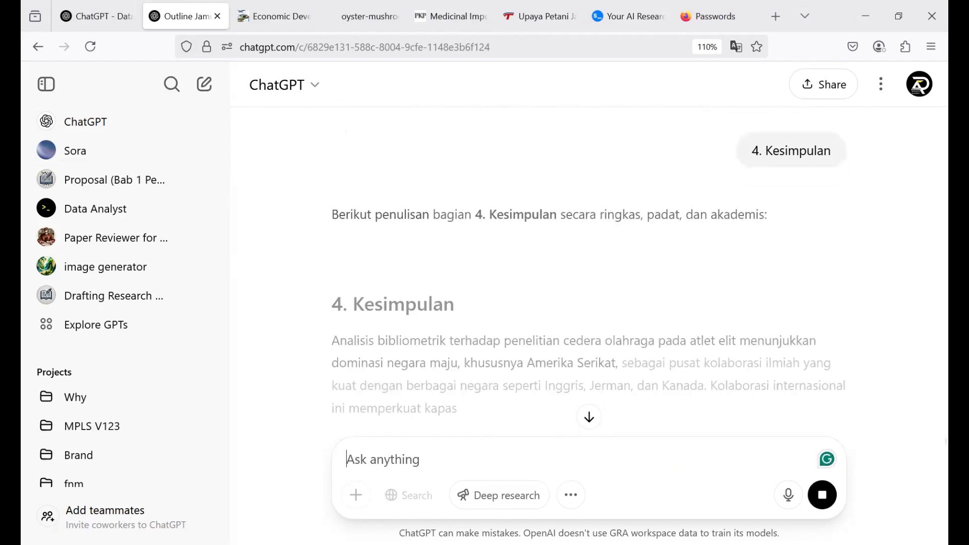
Step: Read the generated Kesimpulan section and view its first paragraph in English translation
{"action": "left_click", "coordinate": [590, 419]}
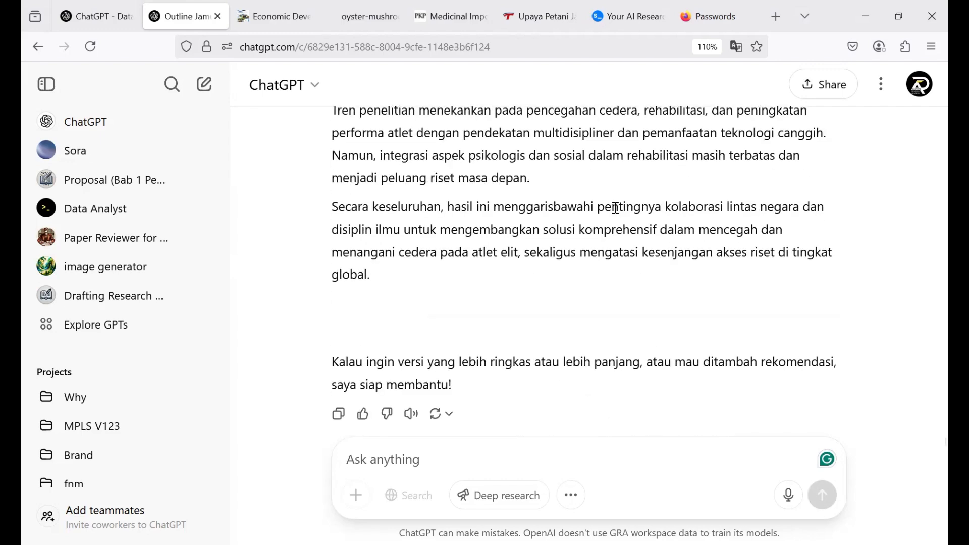
{"action": "scroll", "coordinate": [615, 208], "scroll_direction": "up", "scroll_amount": 3}
{"action": "scroll", "coordinate": [615, 208], "scroll_direction": "up", "scroll_amount": 3}
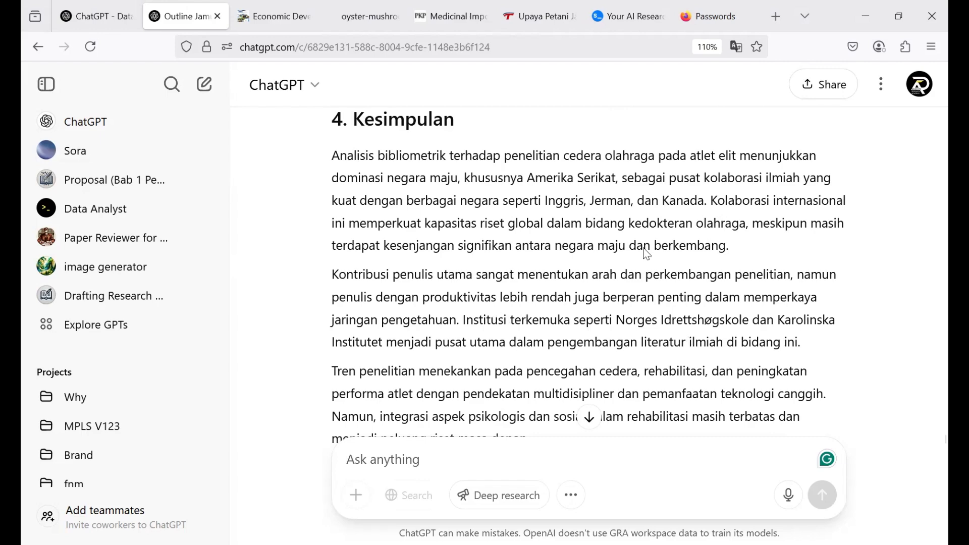
{"action": "scroll", "coordinate": [511, 245], "scroll_direction": "up", "scroll_amount": 10}
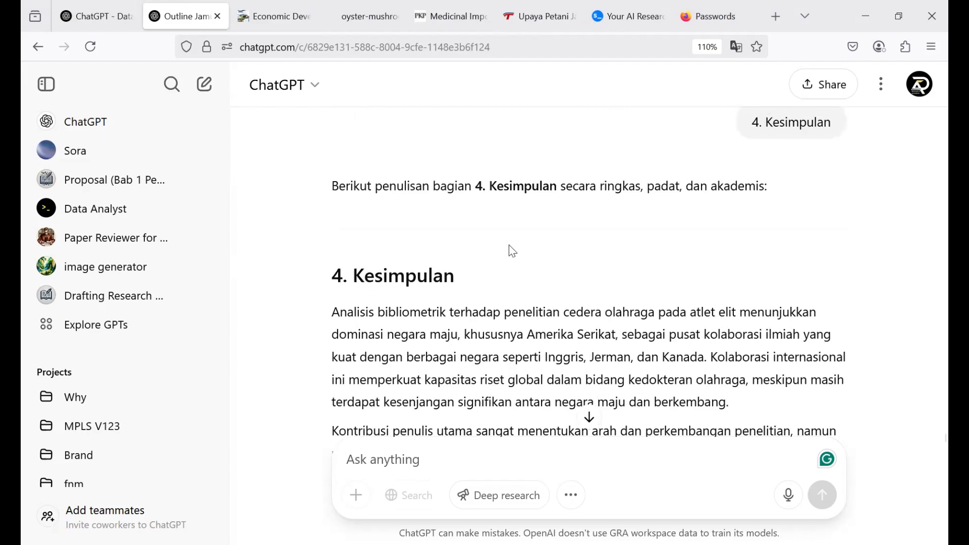
{"action": "scroll", "coordinate": [511, 245], "scroll_direction": "down", "scroll_amount": 10}
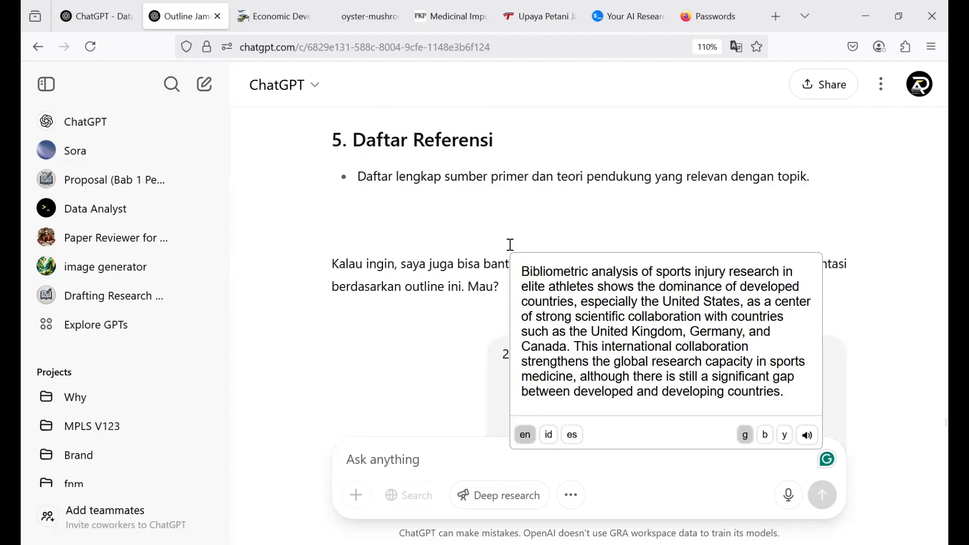
Step: Return to the outline's 1.1 Latar Belakang, dismiss the translation, and highlight its three bullet points for review
{"action": "scroll", "coordinate": [511, 245], "scroll_direction": "up", "scroll_amount": 5}
{"action": "scroll", "coordinate": [511, 247], "scroll_direction": "up", "scroll_amount": 15}
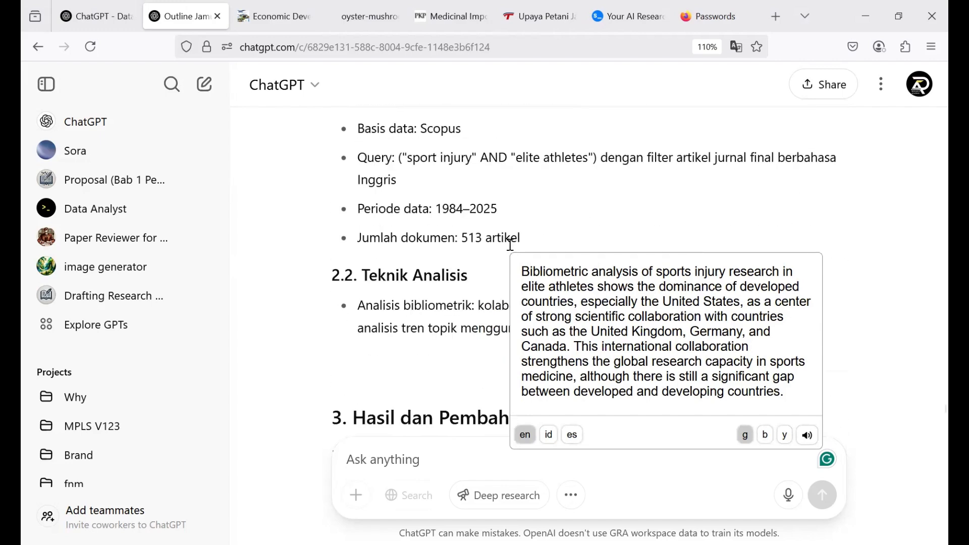
{"action": "scroll", "coordinate": [510, 248], "scroll_direction": "down", "scroll_amount": 4}
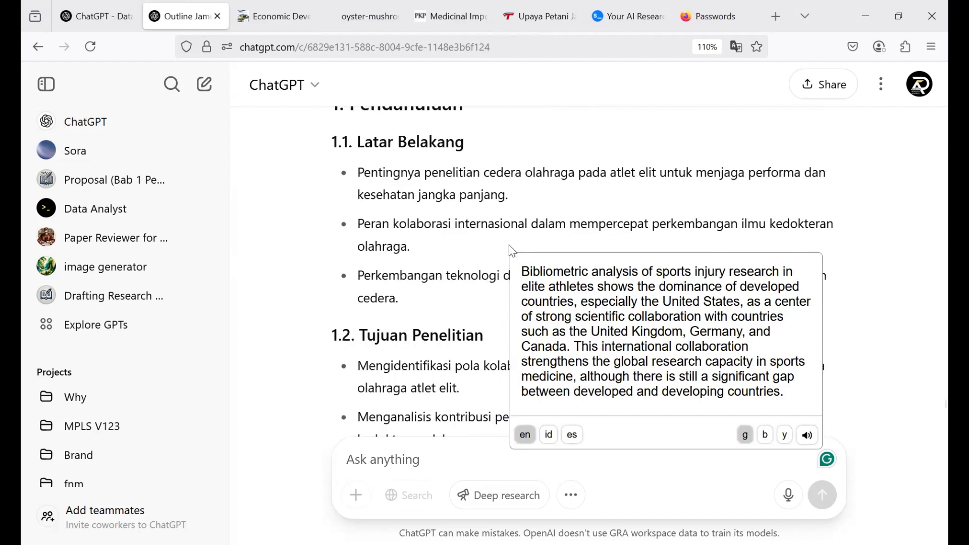
{"action": "left_click", "coordinate": [511, 248]}
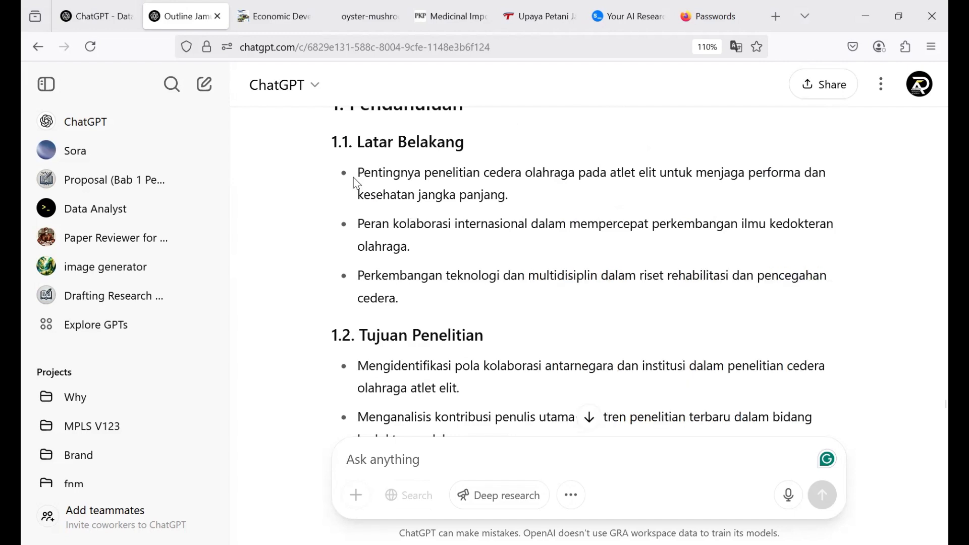
{"action": "left_click_drag", "start_coordinate": [355, 171], "coordinate": [492, 301]}
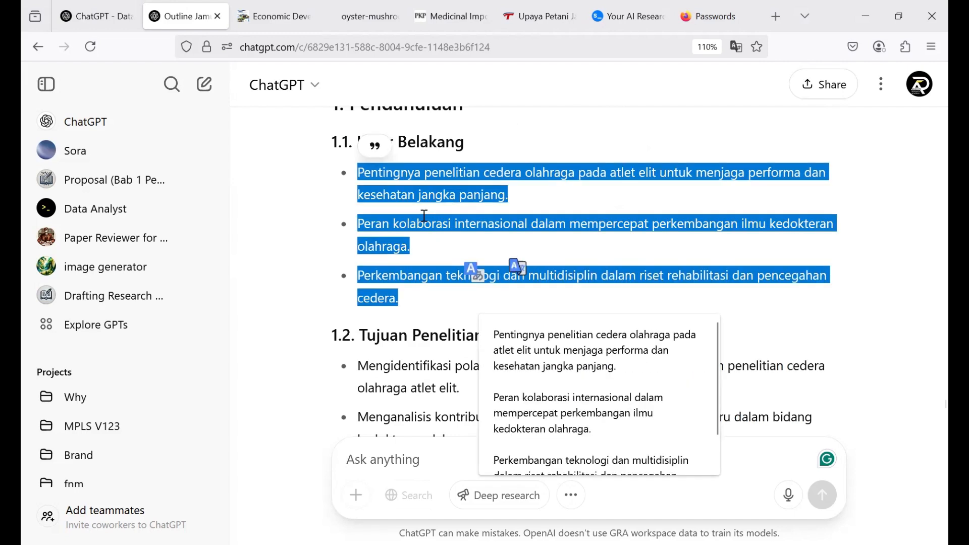
{"action": "left_click", "coordinate": [558, 213]}
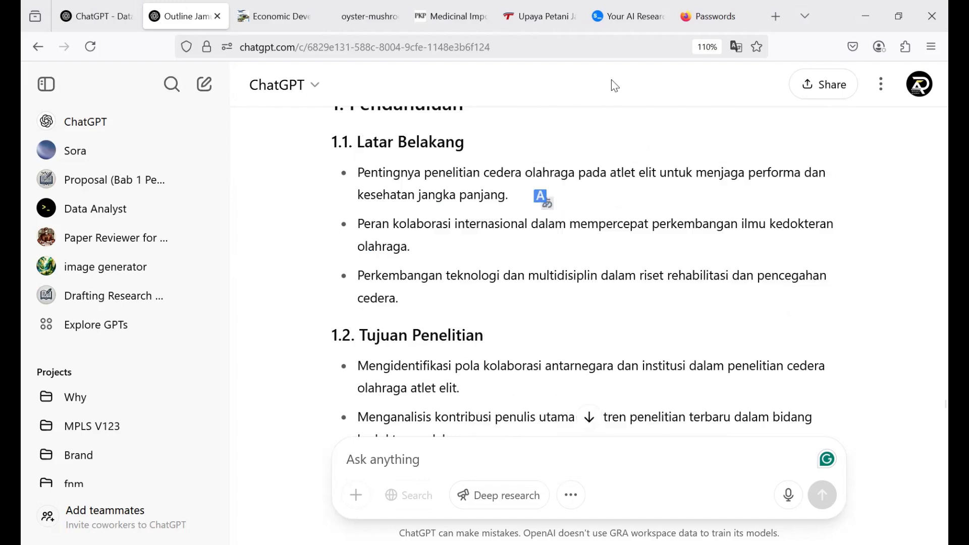
Step: Switch to the scite assistant and highlight its cited oyster mushroom paragraph for review
{"action": "left_click", "coordinate": [631, 17]}
{"action": "left_click_drag", "start_coordinate": [280, 335], "coordinate": [627, 490]}
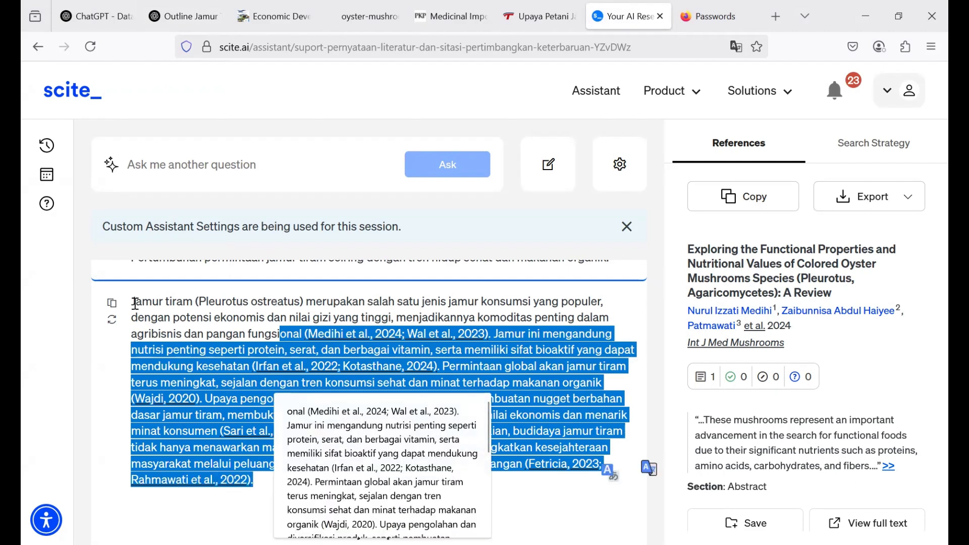
{"action": "left_click_drag", "start_coordinate": [135, 303], "coordinate": [606, 464]}
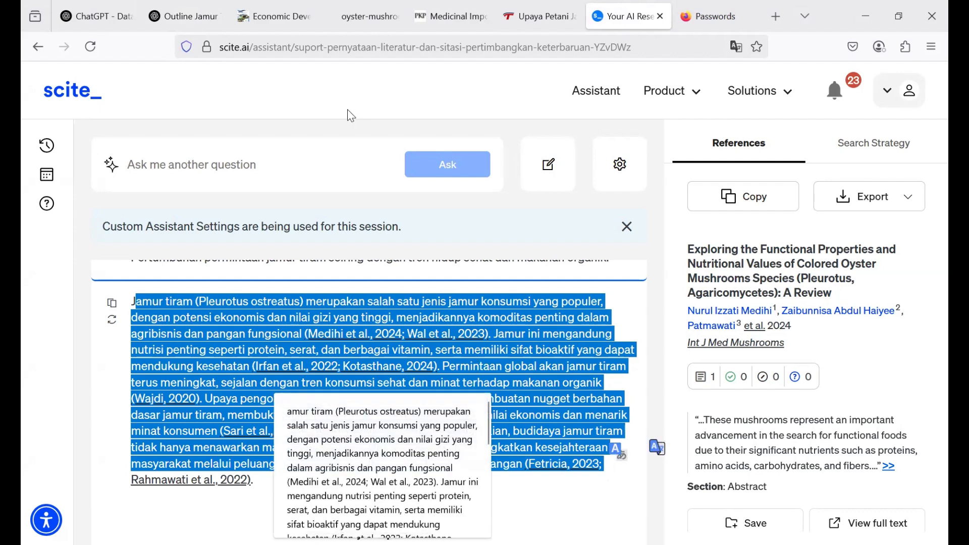
{"action": "left_click", "coordinate": [441, 109]}
Step: Return to the ChatGPT outline conversation and review the Pendahuluan section, the prompt that requested the outline, and the references above it
{"action": "left_click", "coordinate": [204, 16]}
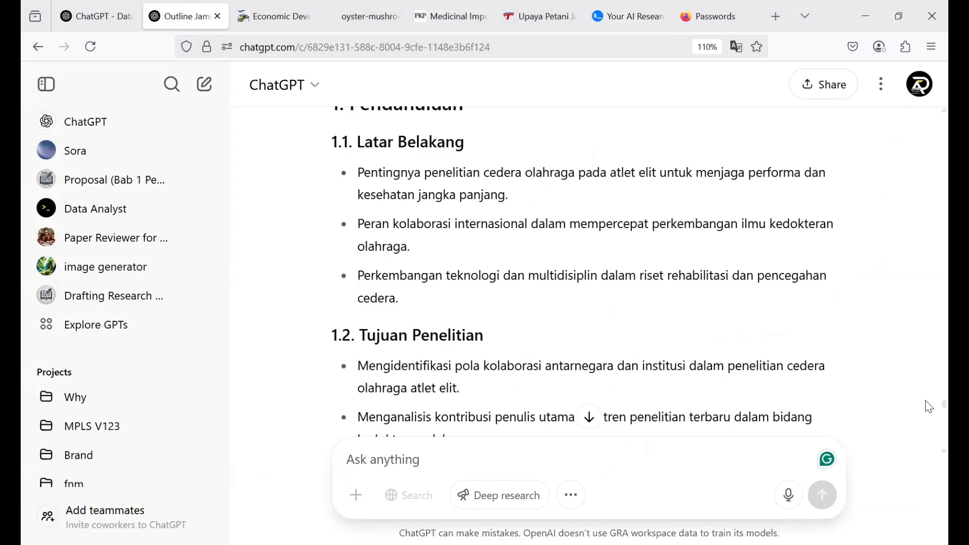
{"action": "left_click_drag", "start_coordinate": [925, 440], "coordinate": [928, 409]}
{"action": "scroll", "coordinate": [929, 409], "scroll_direction": "down", "scroll_amount": 1}
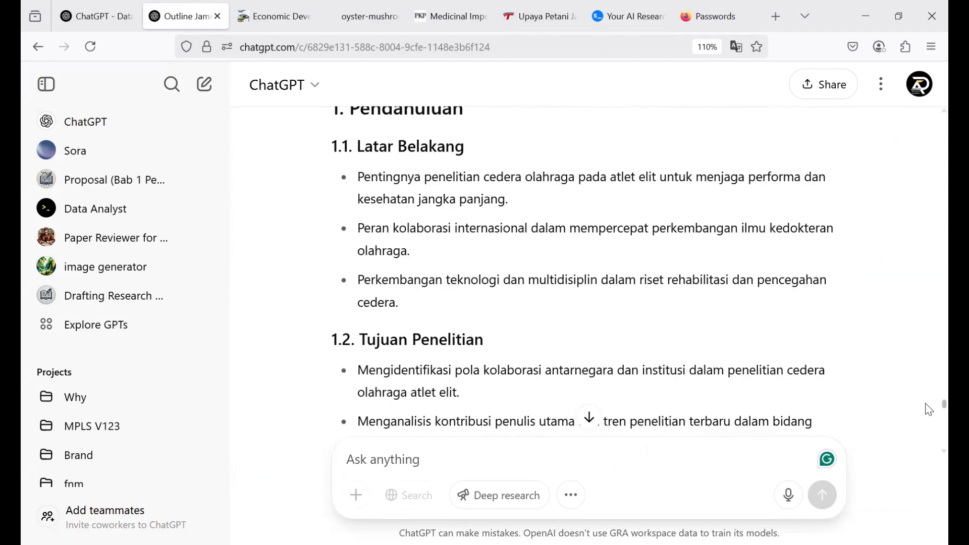
{"action": "scroll", "coordinate": [927, 406], "scroll_direction": "up", "scroll_amount": 1}
{"action": "scroll", "coordinate": [927, 406], "scroll_direction": "down", "scroll_amount": 3}
{"action": "scroll", "coordinate": [929, 410], "scroll_direction": "up", "scroll_amount": 5}
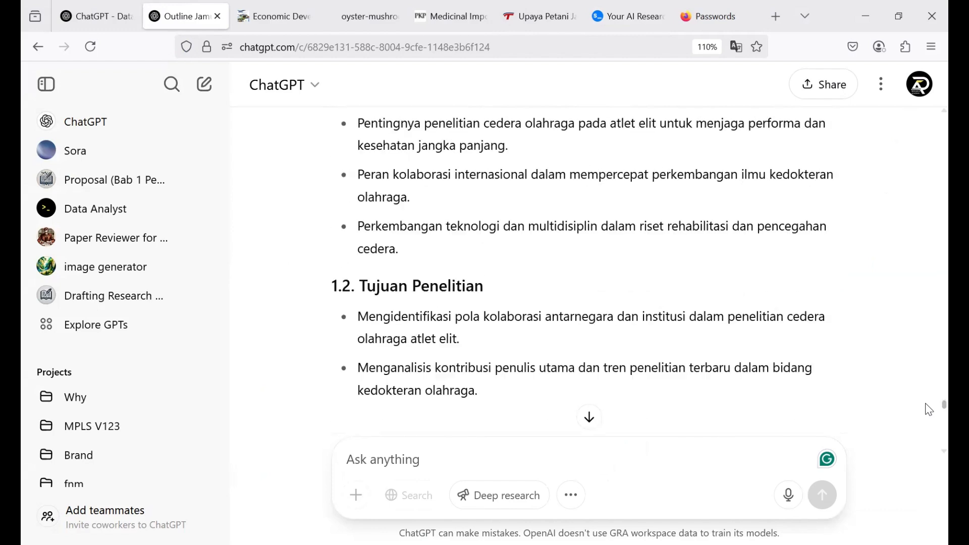
{"action": "scroll", "coordinate": [929, 406], "scroll_direction": "up", "scroll_amount": 4}
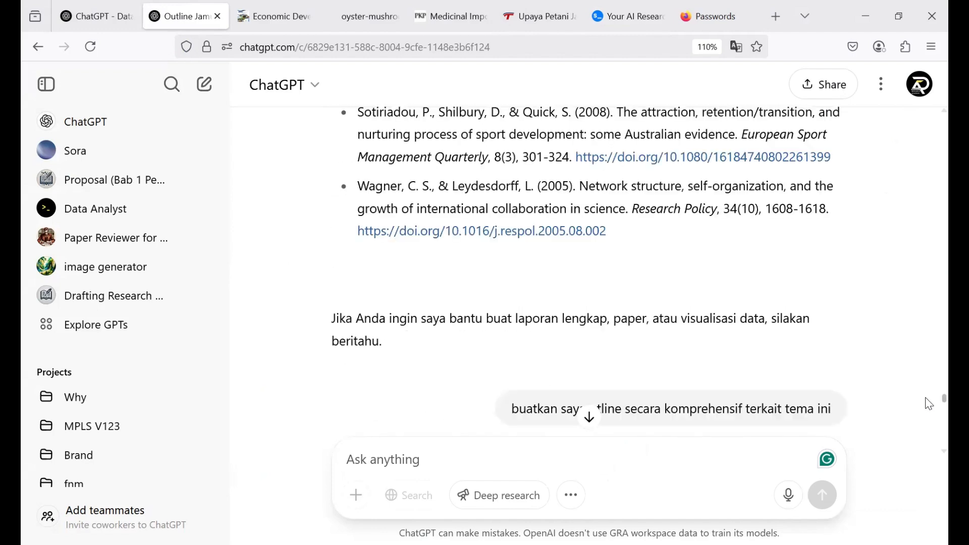
{"action": "scroll", "coordinate": [929, 406], "scroll_direction": "down", "scroll_amount": 12}
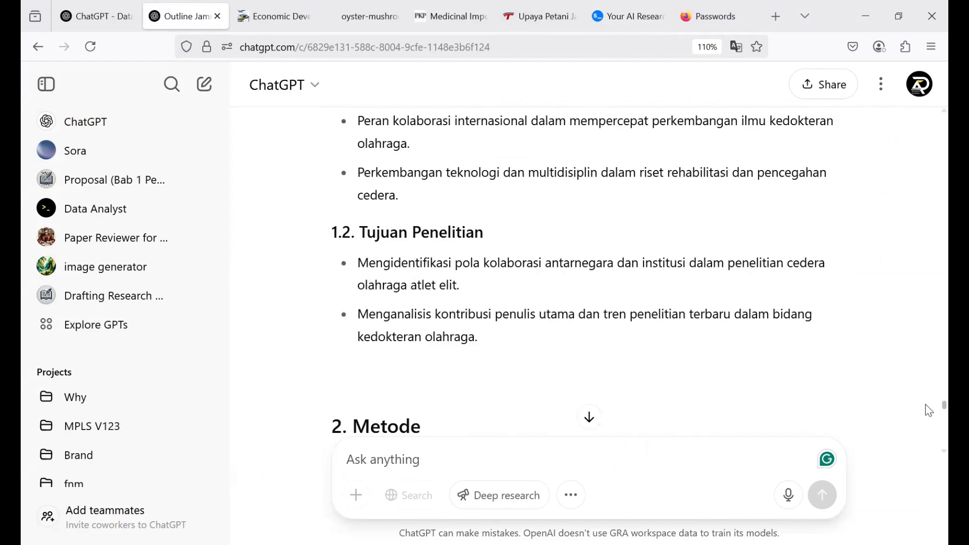
{"action": "scroll", "coordinate": [929, 408], "scroll_direction": "up", "scroll_amount": 4}
{"action": "scroll", "coordinate": [928, 407], "scroll_direction": "up", "scroll_amount": 7}
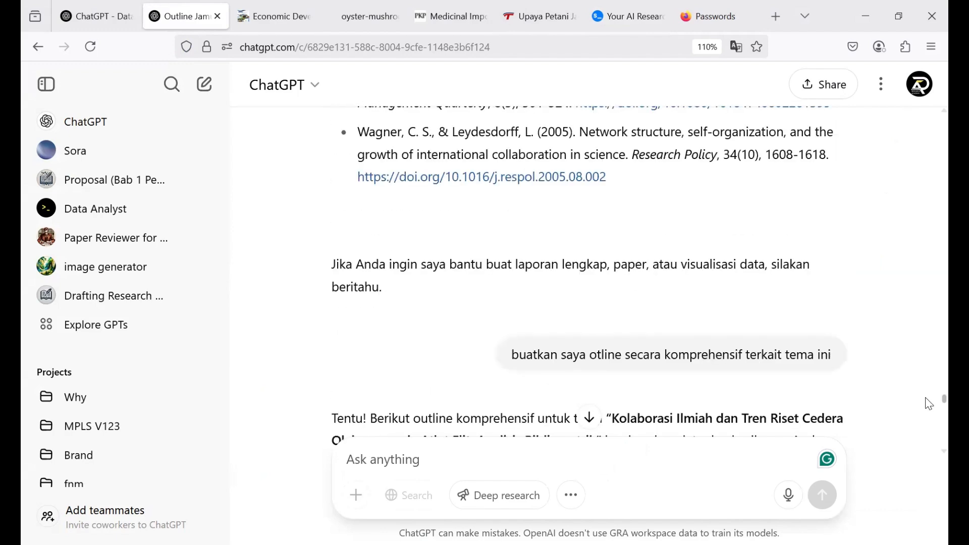
Step: Copy the "sport injury" AND "elite athletes" keywords from the earlier 17 April 2025 message into a new prompt
{"action": "scroll", "coordinate": [928, 403], "scroll_direction": "up", "scroll_amount": 15}
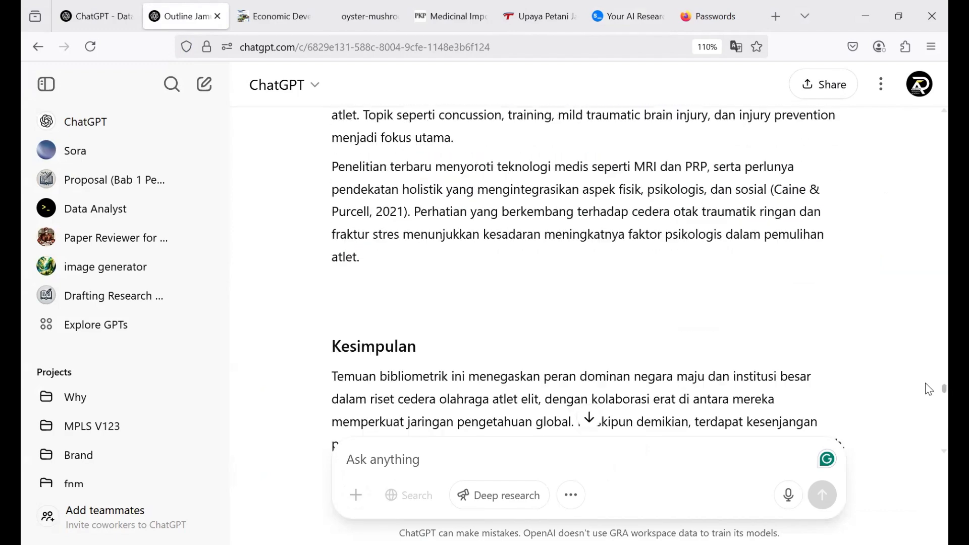
{"action": "scroll", "coordinate": [928, 384], "scroll_direction": "up", "scroll_amount": 15}
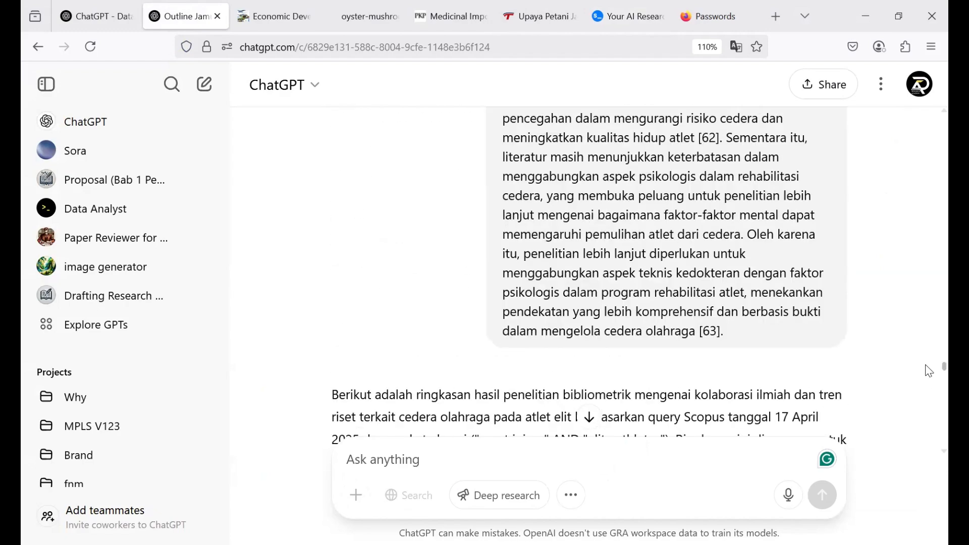
{"action": "scroll", "coordinate": [929, 354], "scroll_direction": "up", "scroll_amount": 12}
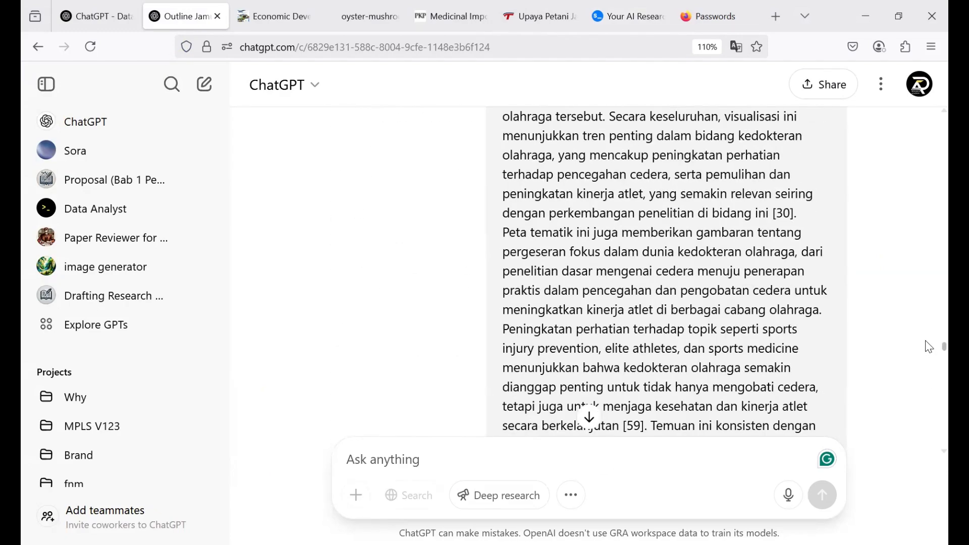
{"action": "scroll", "coordinate": [929, 322], "scroll_direction": "up", "scroll_amount": 12}
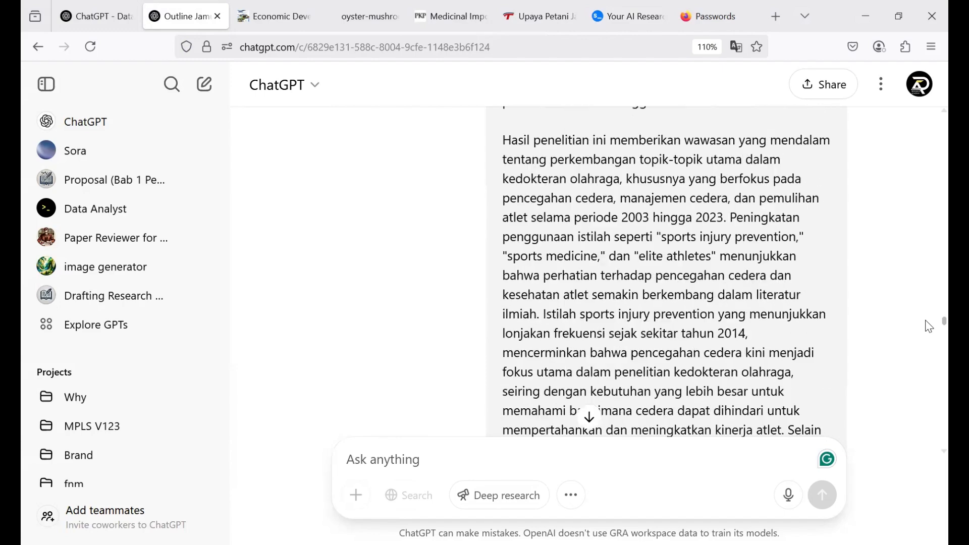
{"action": "scroll", "coordinate": [928, 273], "scroll_direction": "up", "scroll_amount": 15}
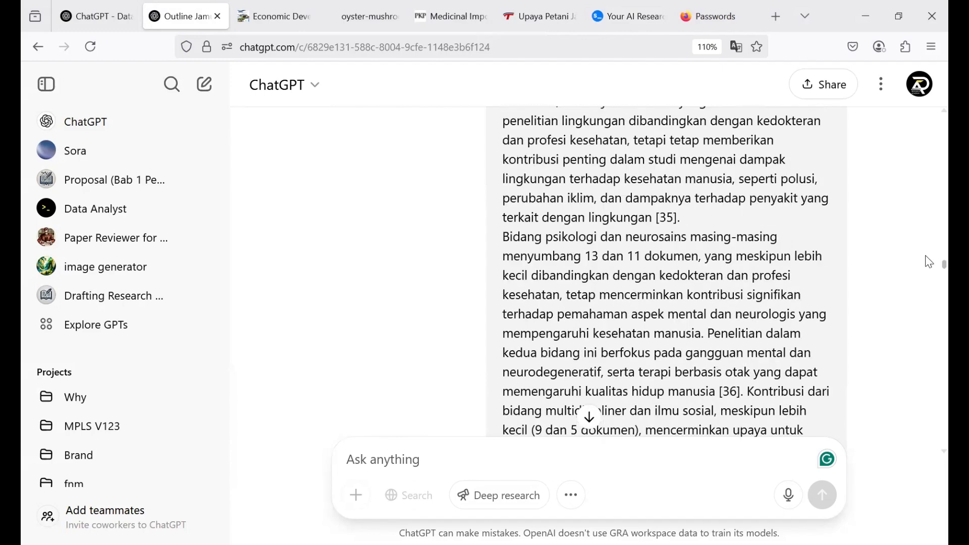
{"action": "mouse_move", "coordinate": [925, 199]}
{"action": "left_mouse_down"}
{"action": "mouse_move", "coordinate": [926, 190]}
{"action": "mouse_move", "coordinate": [925, 202]}
{"action": "left_mouse_up"}
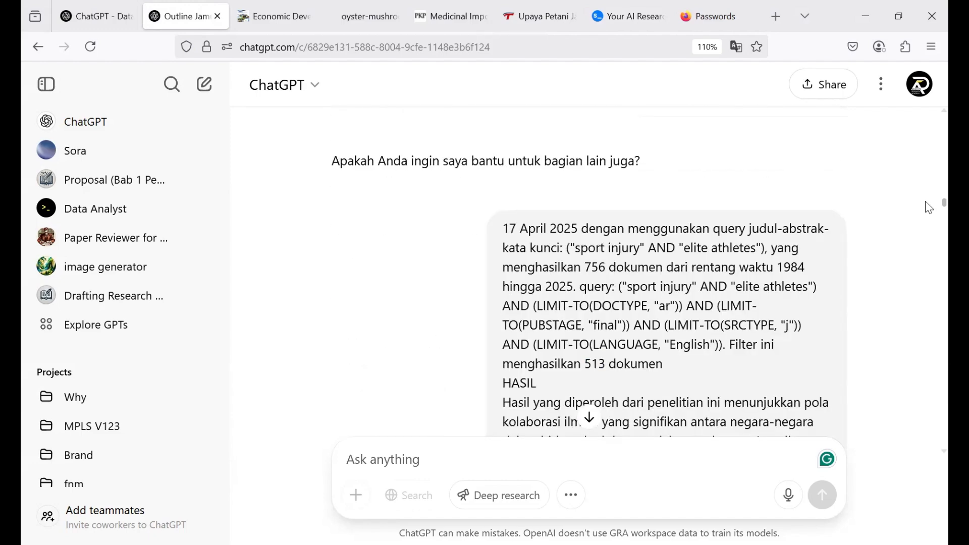
{"action": "left_click_drag", "start_coordinate": [575, 247], "coordinate": [756, 246]}
{"action": "key", "text": "ctrl+c"}
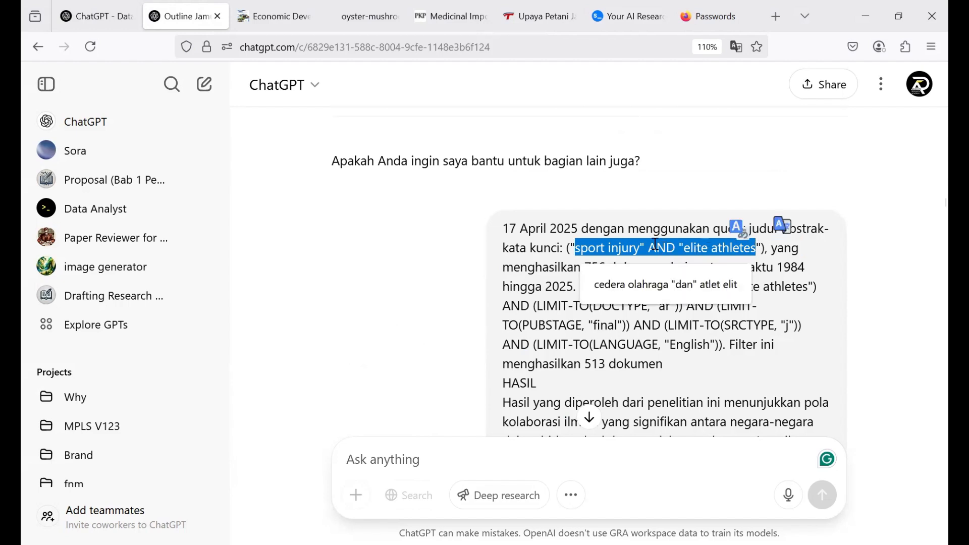
{"action": "left_click", "coordinate": [412, 454]}
{"action": "key", "text": "ctrl+v"}
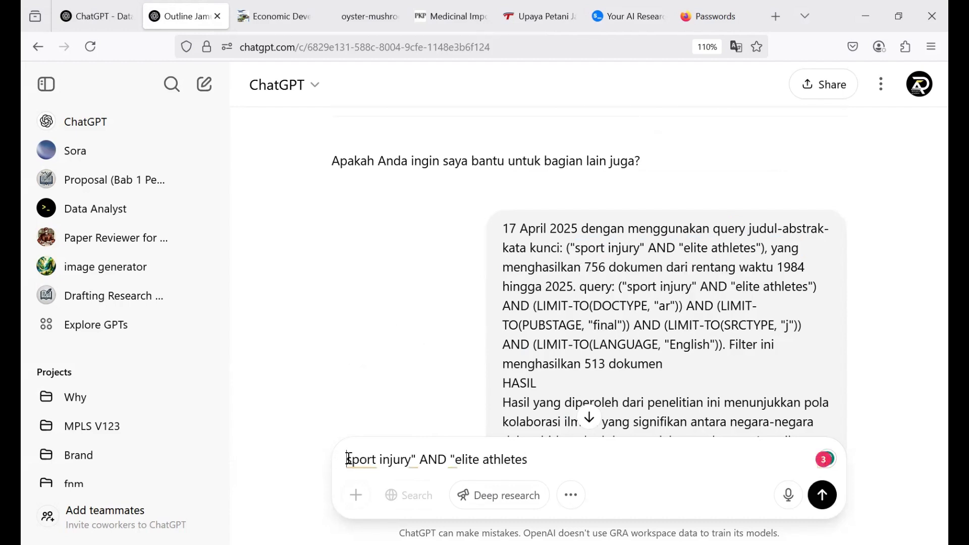
Step: Insert "buatkan saya outline secara komprehensif terkait dengan judul" before the pasted keywords in the prompt
{"action": "left_click", "coordinate": [348, 459]}
{"action": "type", "text": "buat"}
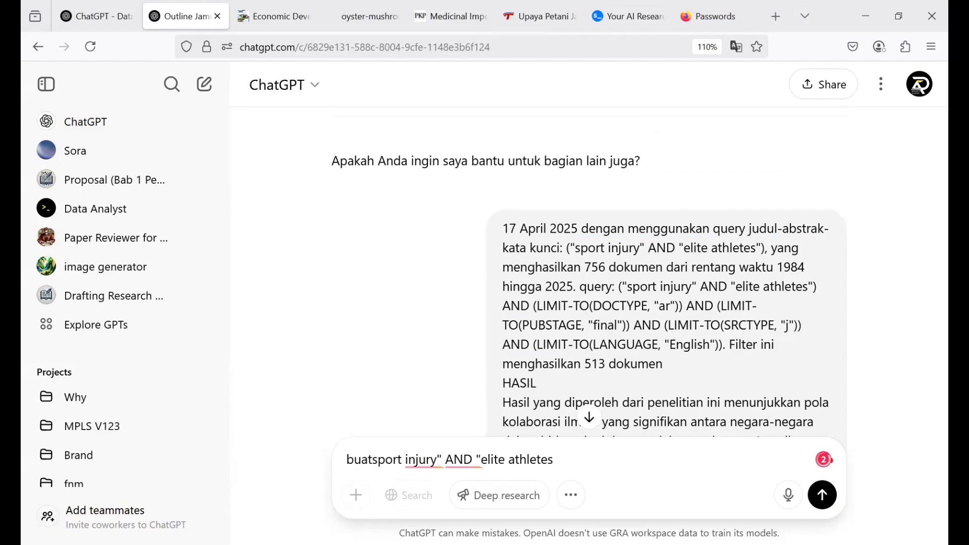
{"action": "type", "text": "kan saya outl"}
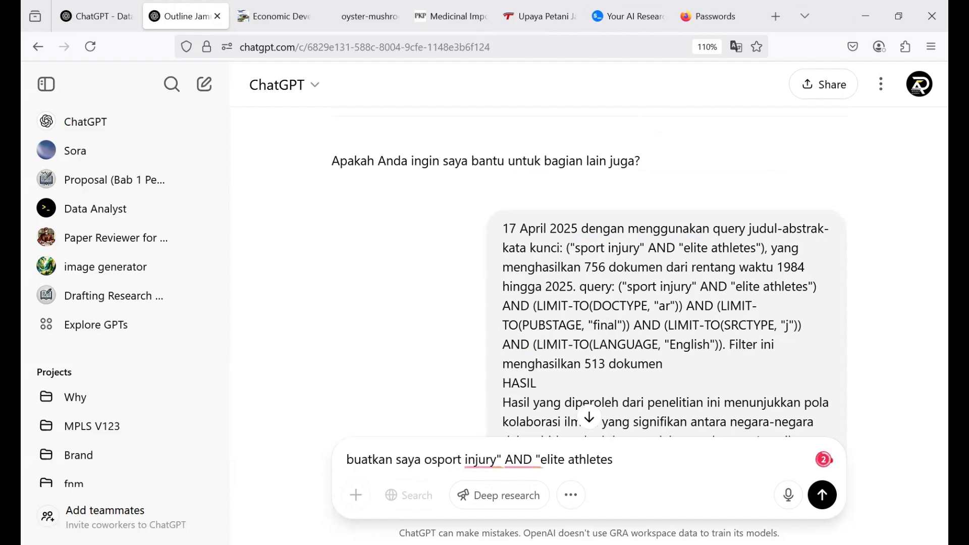
{"action": "type", "text": "ine "}
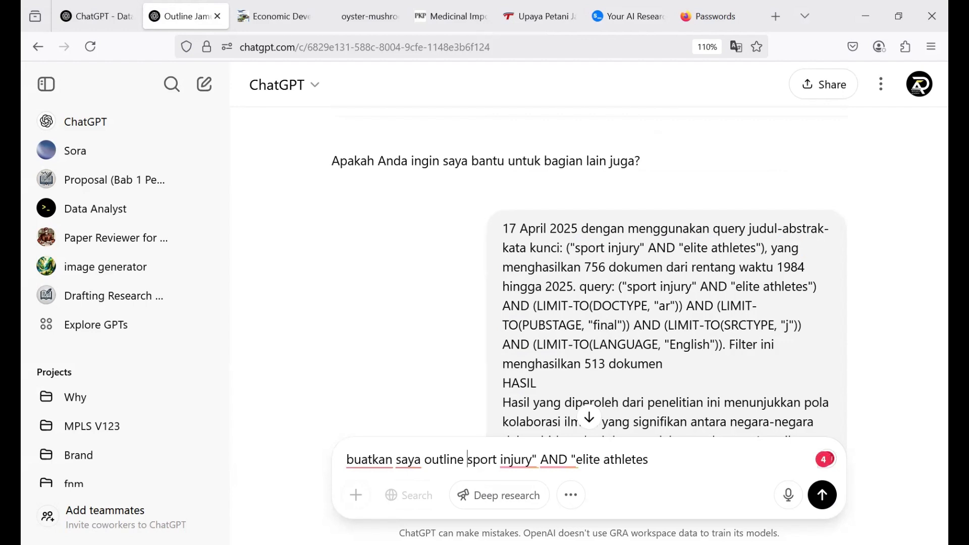
{"action": "type", "text": "secara "}
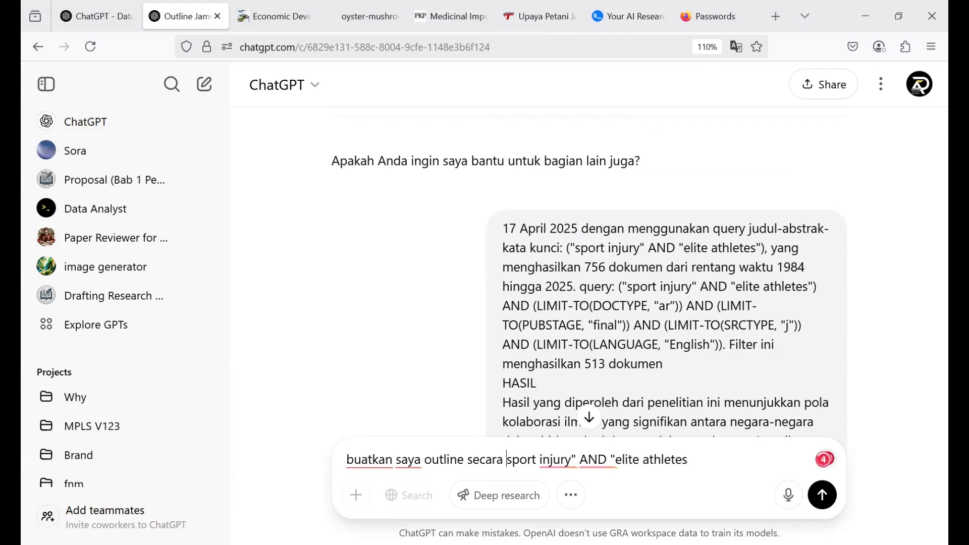
{"action": "type", "text": "komprehens"}
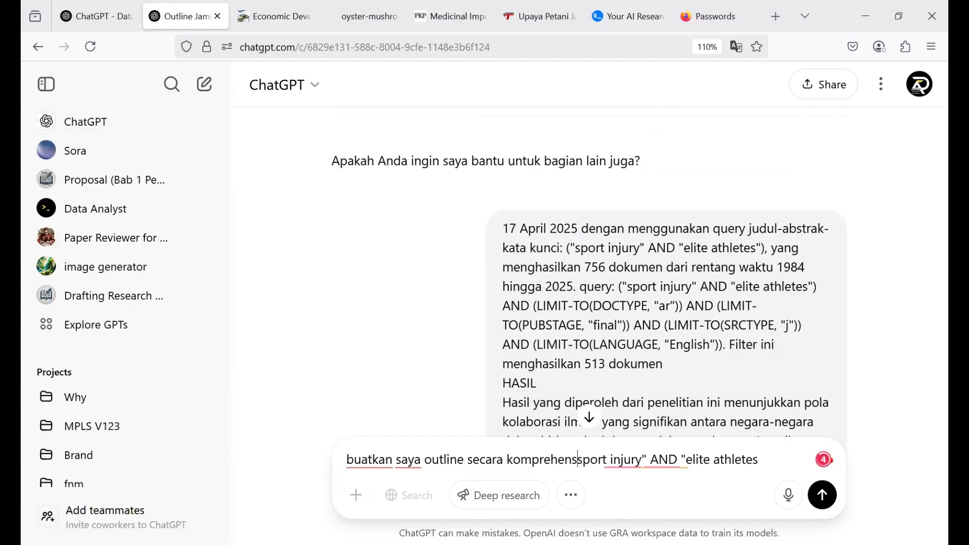
{"action": "type", "text": "if"}
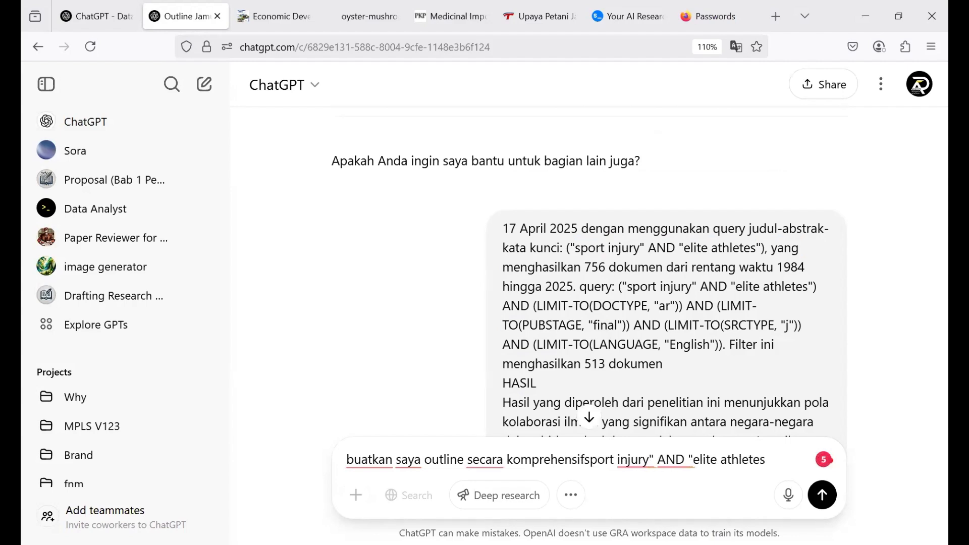
{"action": "type", "text": " terkait den"}
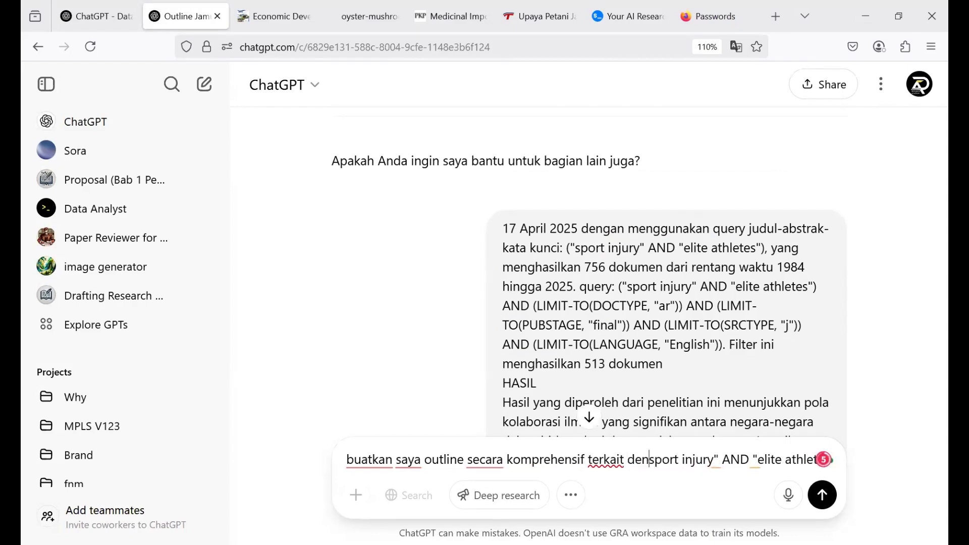
{"action": "type", "text": "gan jdul"}
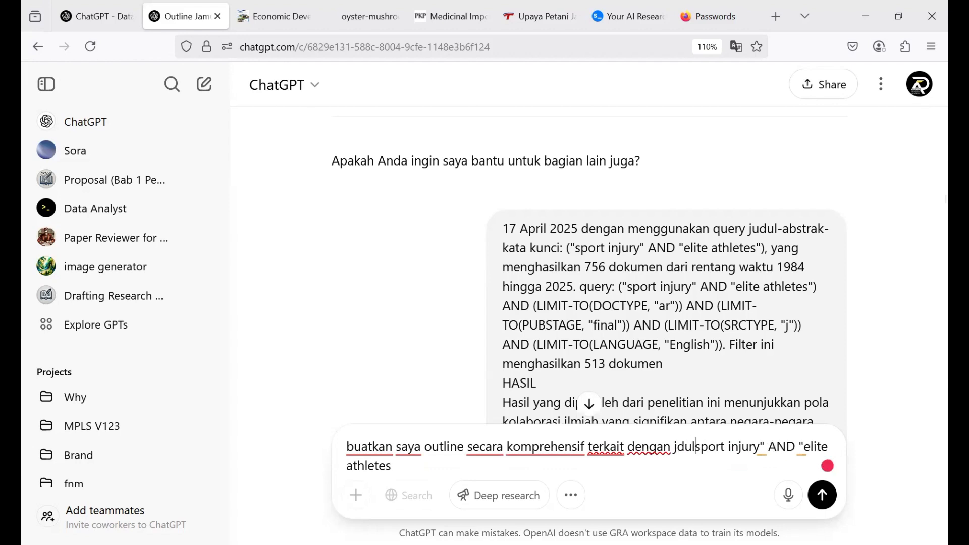
{"action": "key", "text": "BackSpace"}
{"action": "key", "text": "BackSpace"}
{"action": "key", "text": "BackSpace"}
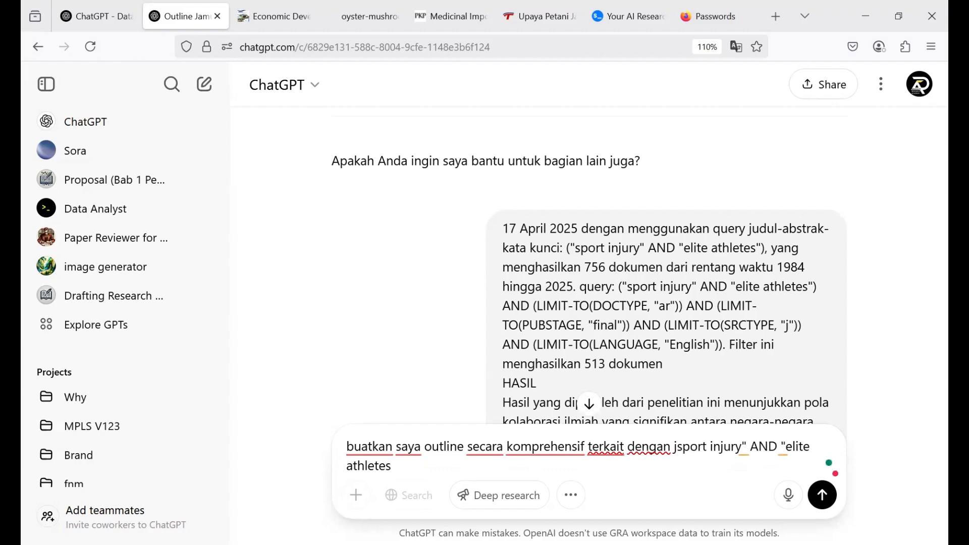
{"action": "type", "text": "udul"}
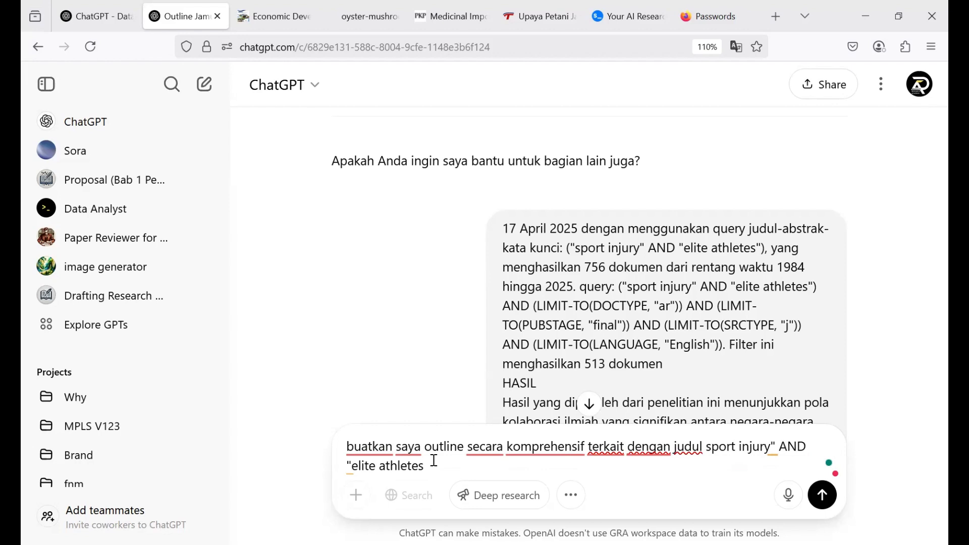
Step: Append ", bibliometric anailis!" to the end of the outline prompt and submit it
{"action": "left_click", "coordinate": [434, 460]}
{"action": "type", "text": ", bibliometric anailis"}
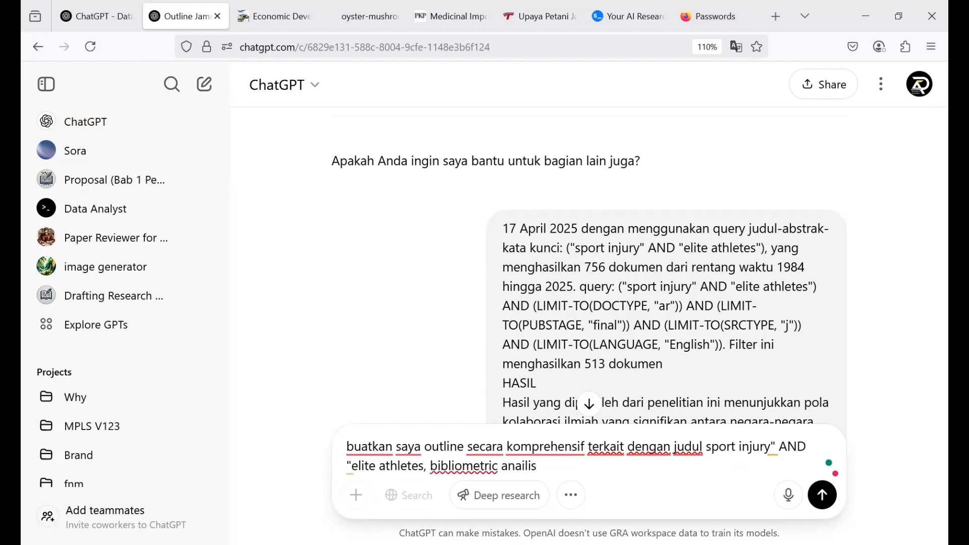
{"action": "type", "text": "!"}
{"action": "key", "text": "Return"}
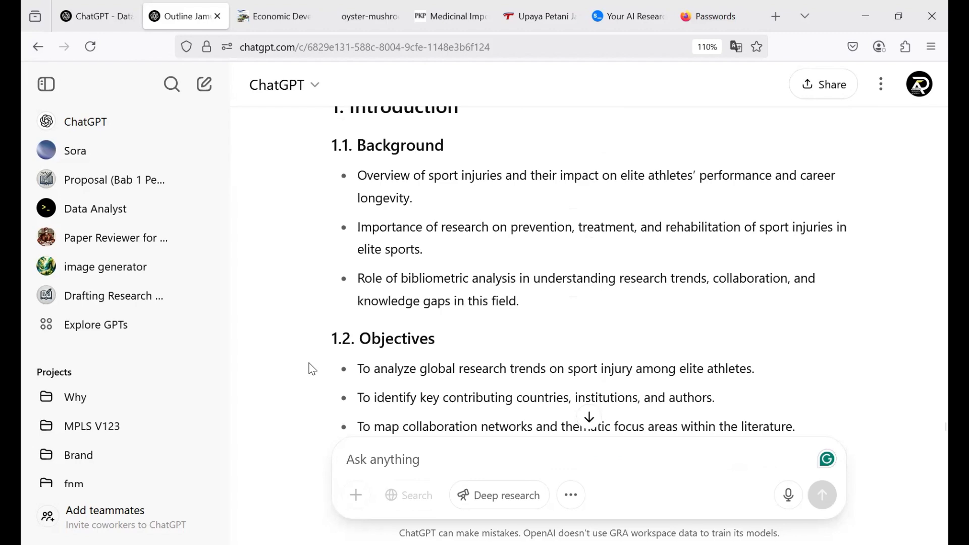
Step: Examine the generated English outline from 1.1 Background to 6. References, and return to the prompt field
{"action": "scroll", "coordinate": [312, 369], "scroll_direction": "down", "scroll_amount": 5}
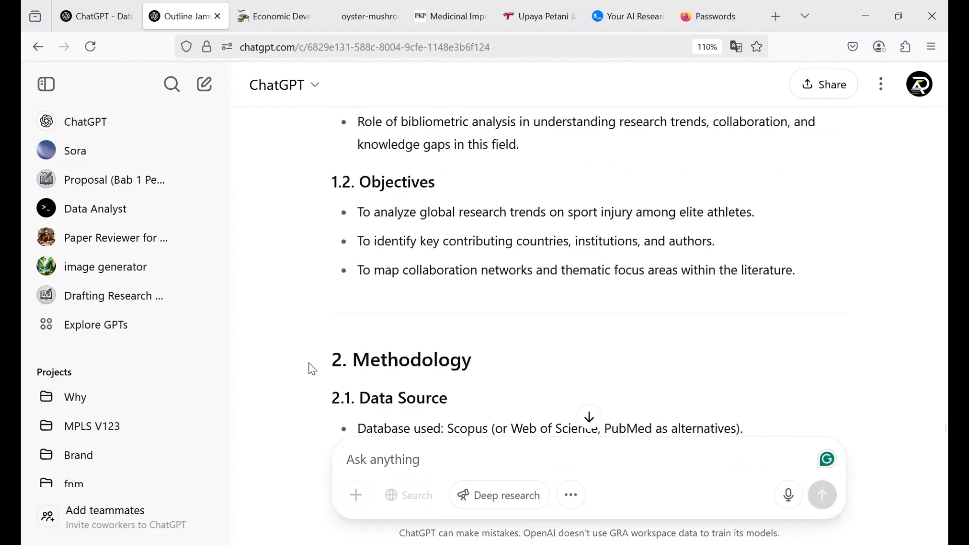
{"action": "scroll", "coordinate": [313, 369], "scroll_direction": "down", "scroll_amount": 7}
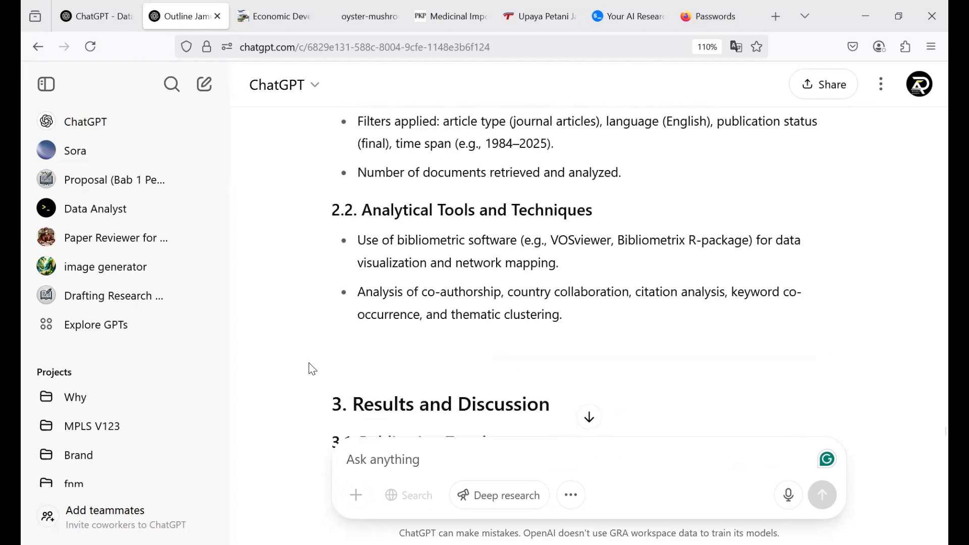
{"action": "scroll", "coordinate": [312, 368], "scroll_direction": "down", "scroll_amount": 6}
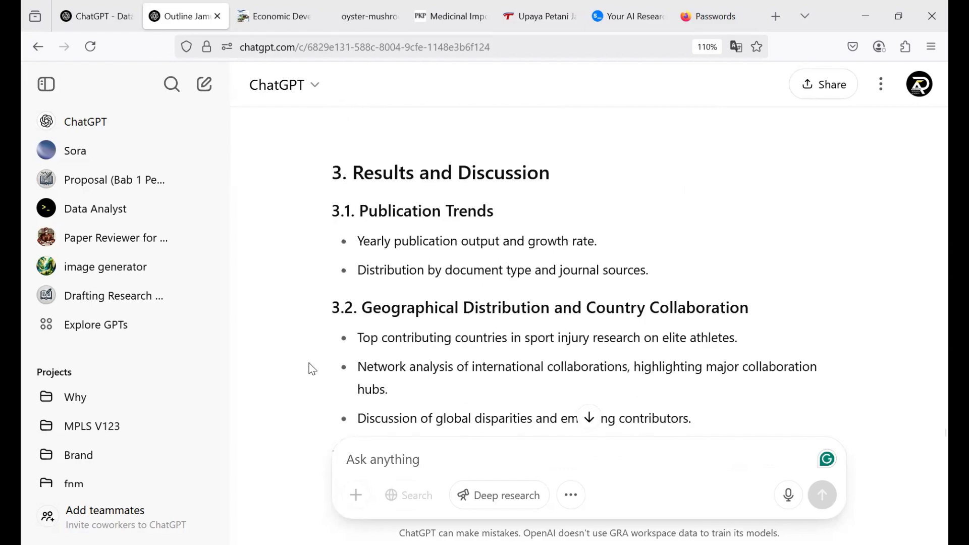
{"action": "scroll", "coordinate": [312, 369], "scroll_direction": "down", "scroll_amount": 5}
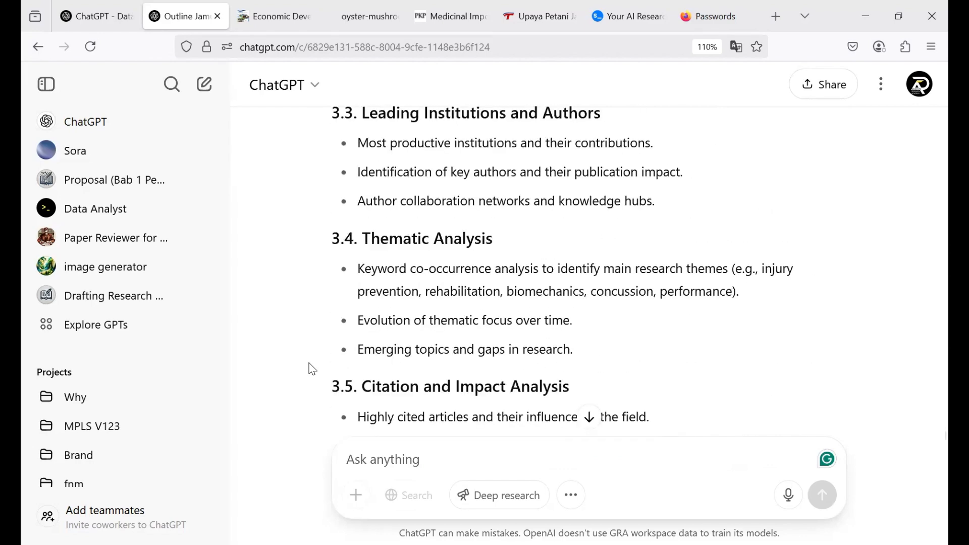
{"action": "scroll", "coordinate": [313, 369], "scroll_direction": "down", "scroll_amount": 4}
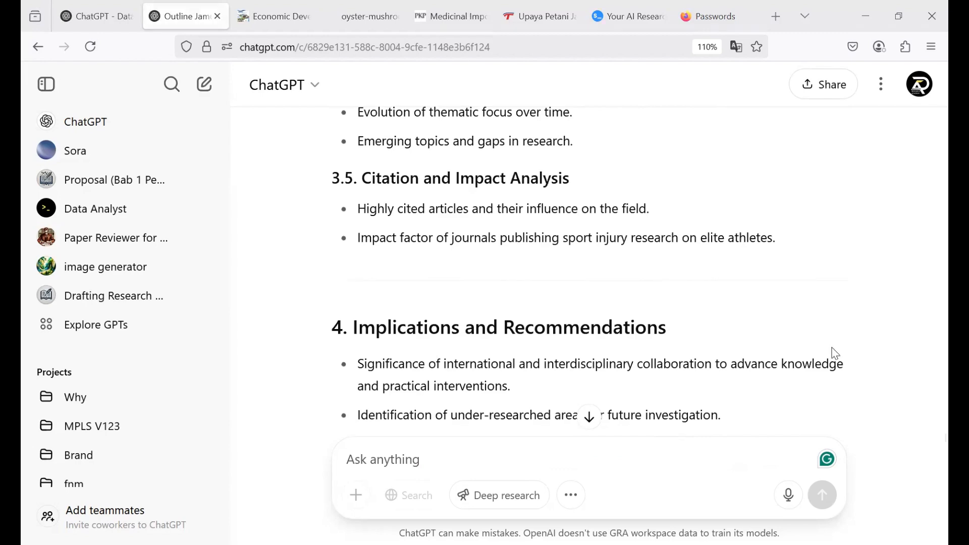
{"action": "scroll", "coordinate": [496, 245], "scroll_direction": "down", "scroll_amount": 10}
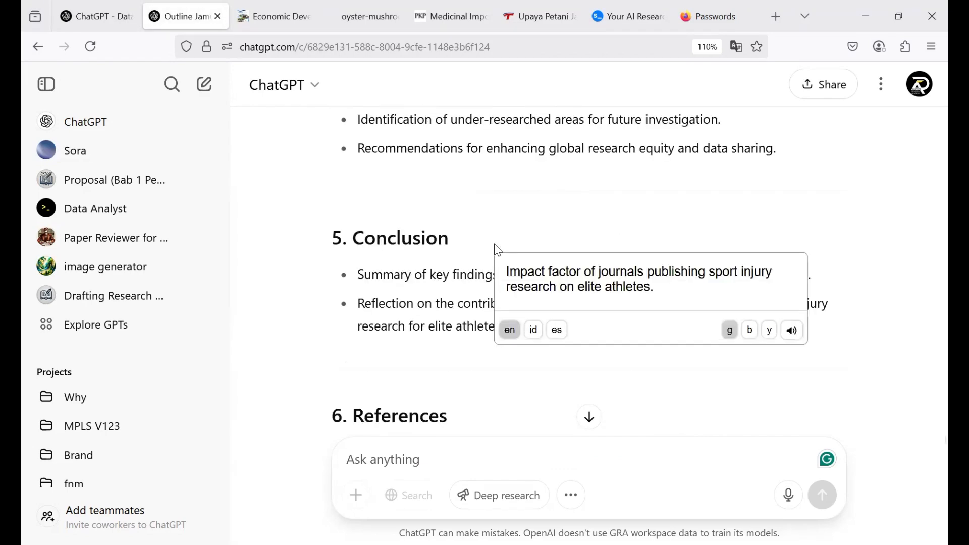
{"action": "left_click", "coordinate": [410, 459]}
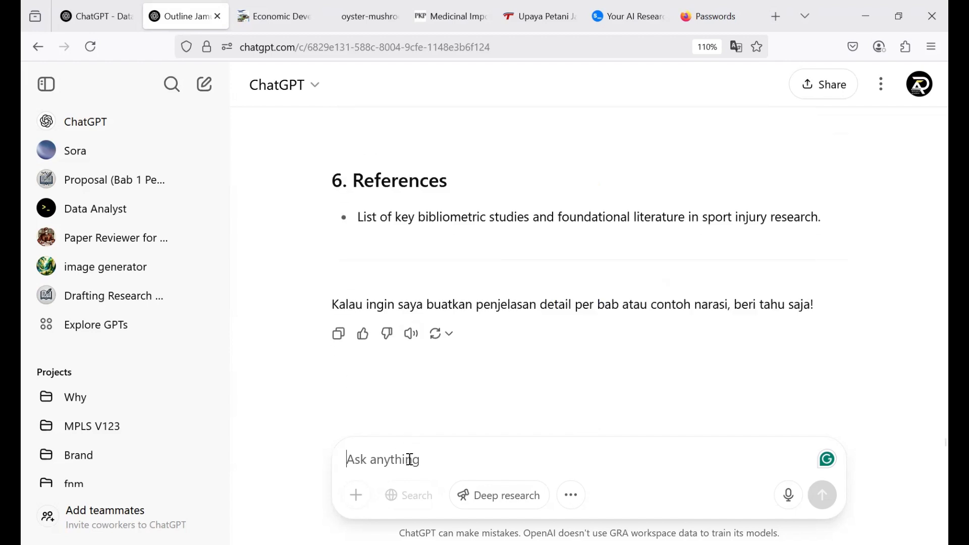
Step: Ask the chat for an Indonesian version of the outline with the prompt "translate teks in indonesia"
{"action": "type", "text": "t"}
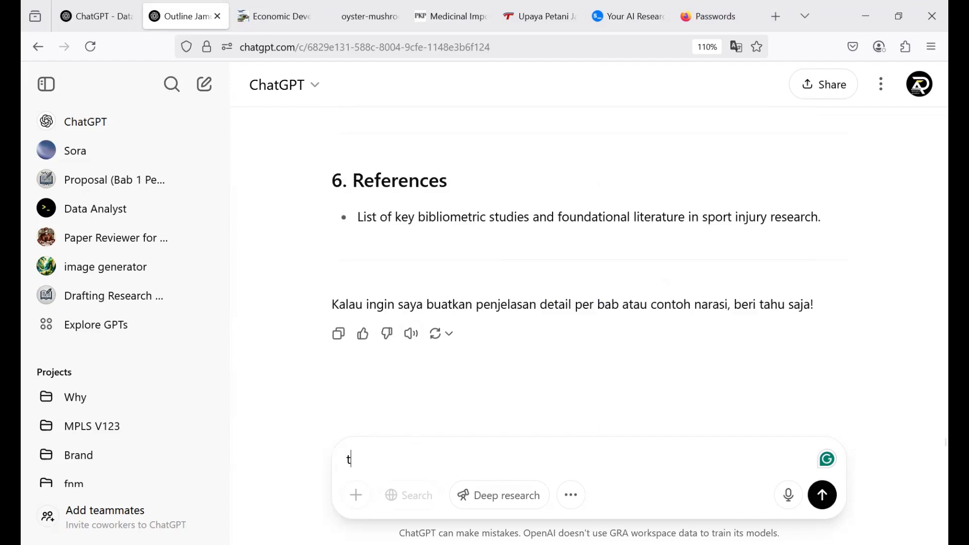
{"action": "type", "text": "ransla"}
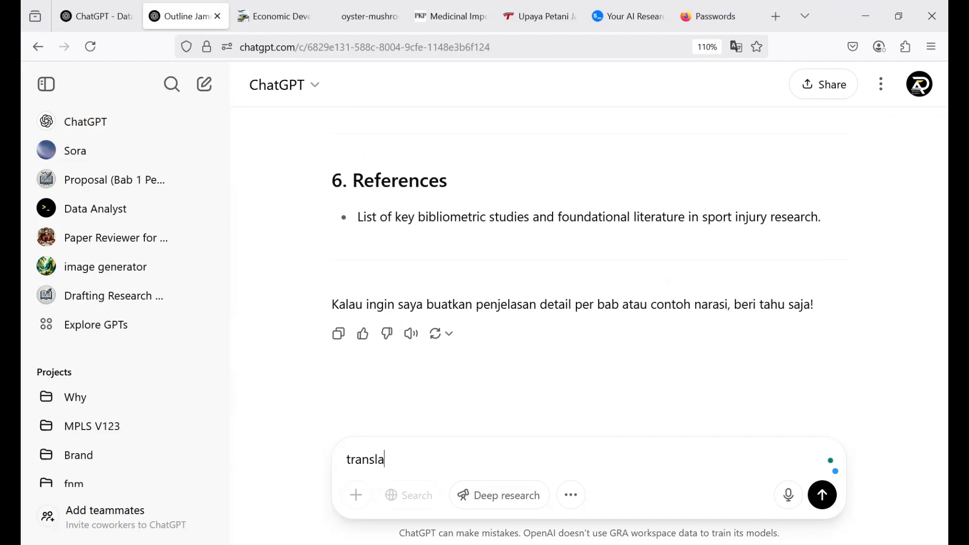
{"action": "type", "text": "te teks in "}
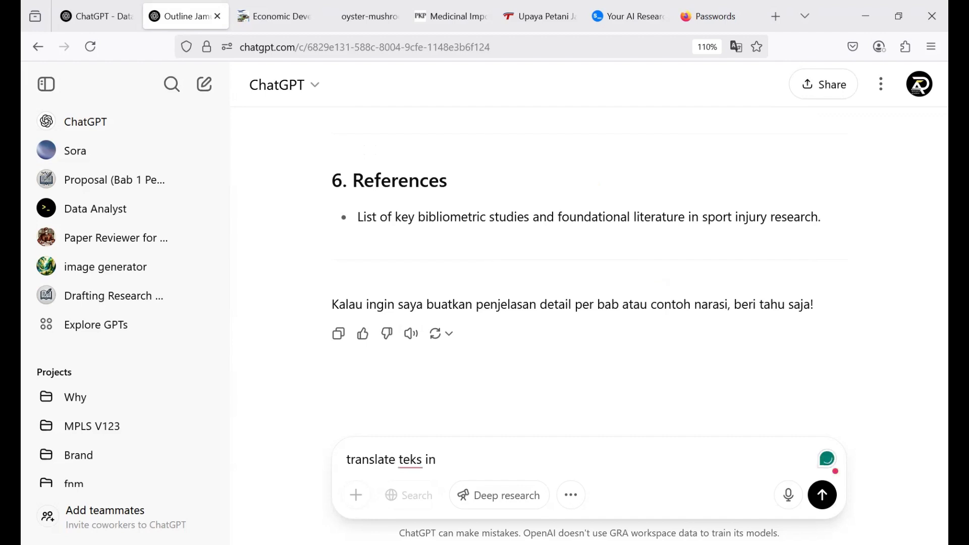
{"action": "type", "text": "indonesia"}
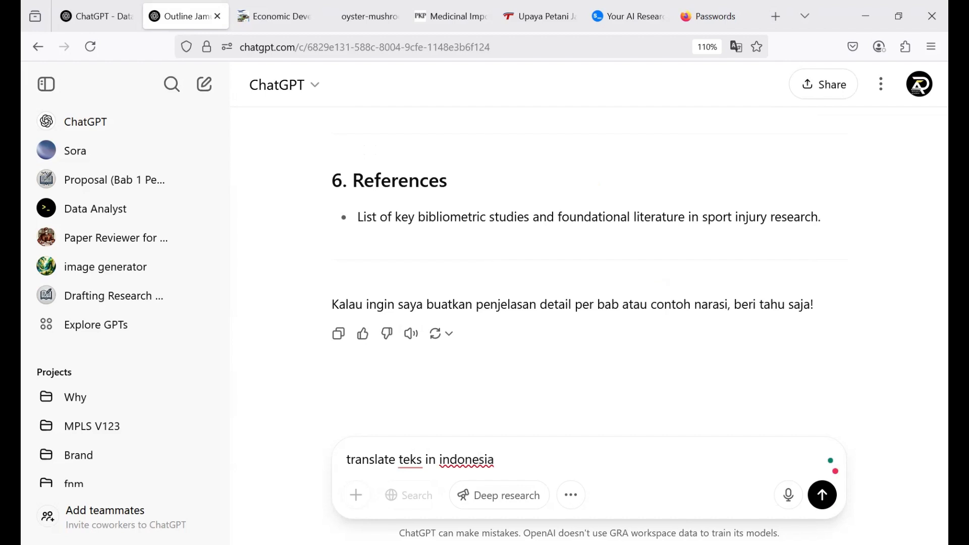
{"action": "key", "text": "Return"}
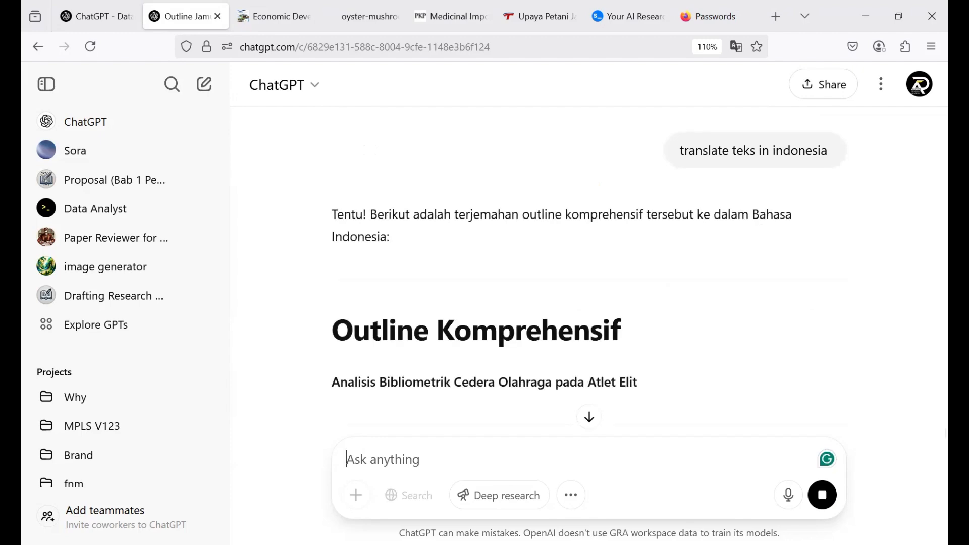
Step: Read through the translated outline up to Daftar Pustaka and highlight the Latar Belakang bullets in the Pendahuluan section
{"action": "scroll", "coordinate": [679, 364], "scroll_direction": "down", "scroll_amount": 10}
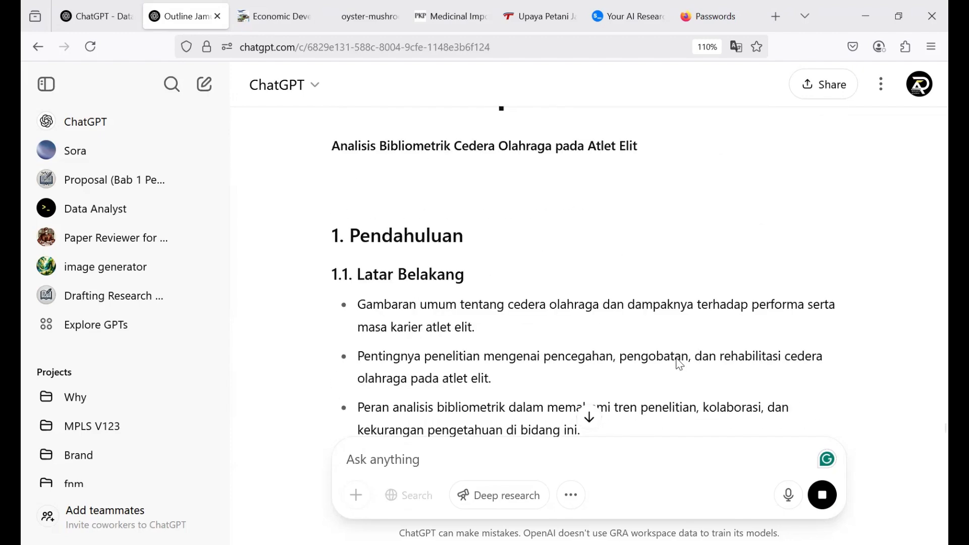
{"action": "scroll", "coordinate": [680, 365], "scroll_direction": "down", "scroll_amount": 10}
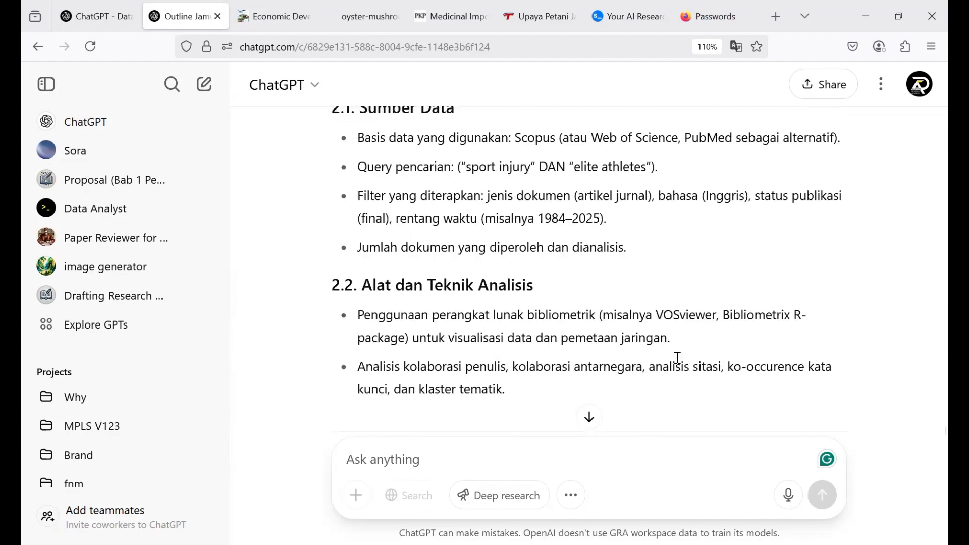
{"action": "scroll", "coordinate": [680, 364], "scroll_direction": "down", "scroll_amount": 4}
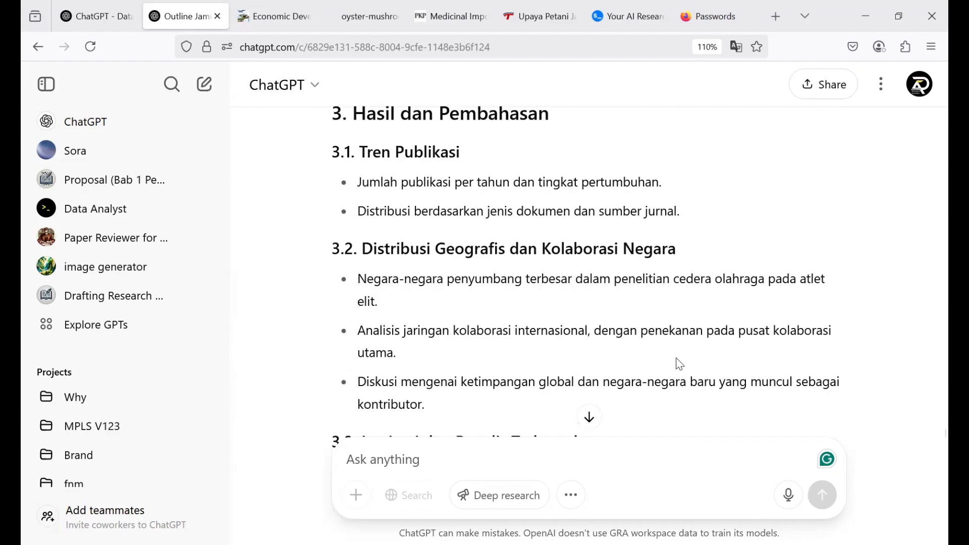
{"action": "scroll", "coordinate": [680, 364], "scroll_direction": "down", "scroll_amount": 10}
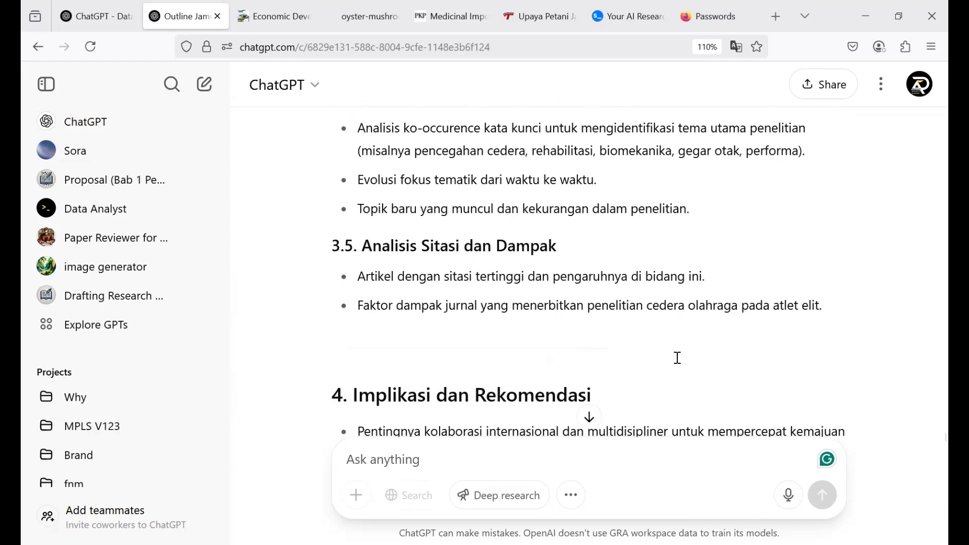
{"action": "scroll", "coordinate": [678, 358], "scroll_direction": "down", "scroll_amount": 10}
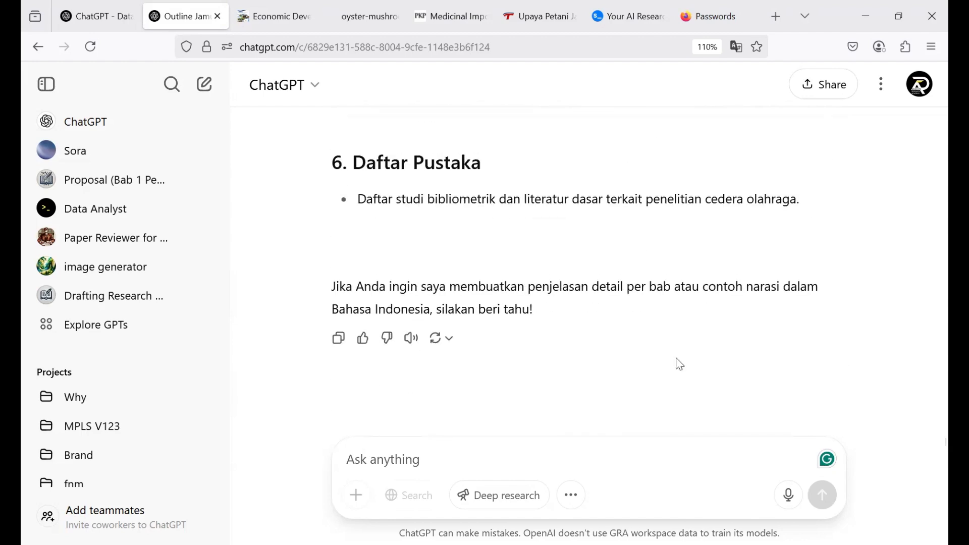
{"action": "scroll", "coordinate": [680, 365], "scroll_direction": "up", "scroll_amount": 15}
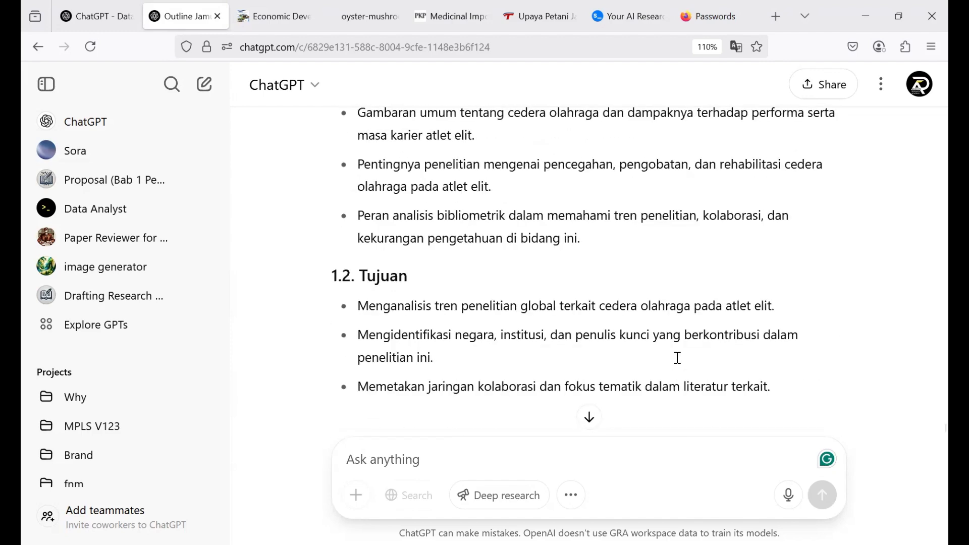
{"action": "scroll", "coordinate": [679, 361], "scroll_direction": "up", "scroll_amount": 2}
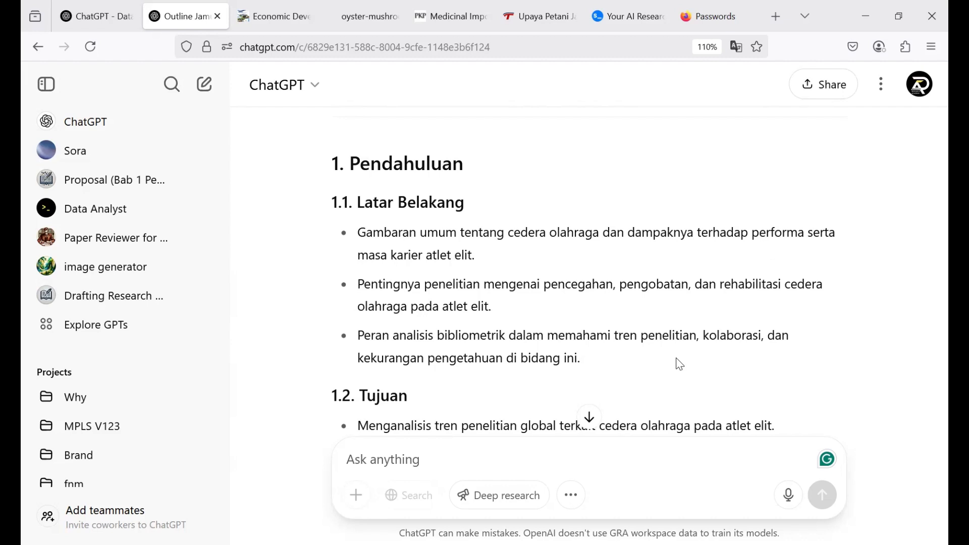
{"action": "left_click_drag", "start_coordinate": [359, 234], "coordinate": [598, 358]}
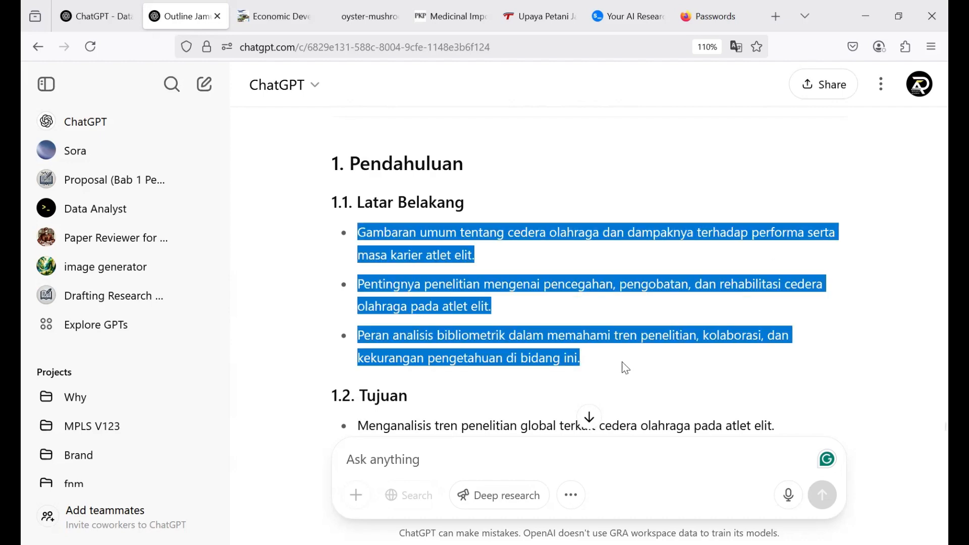
{"action": "left_click", "coordinate": [711, 378]}
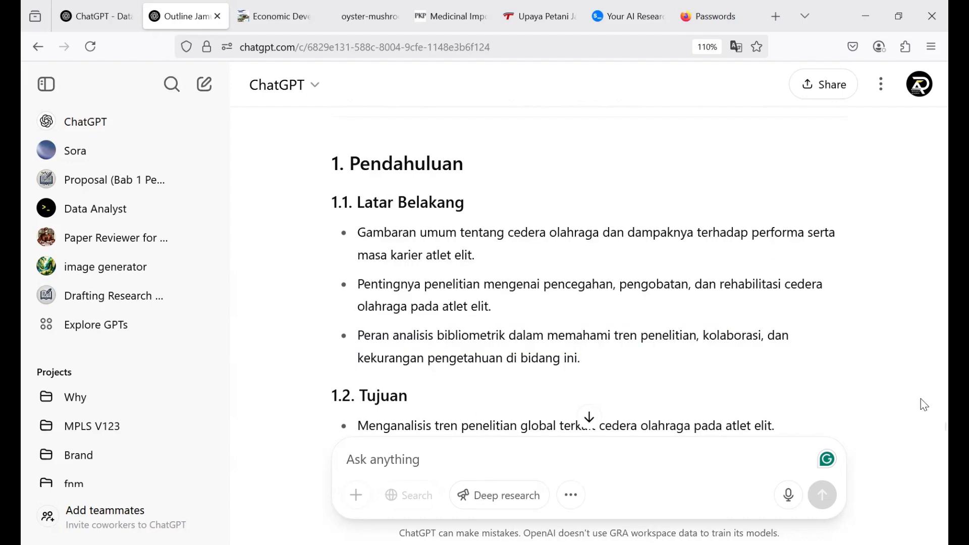
Step: Examine the Metodologi section, highlighting the bullets under Sumber Data and under Alat dan Teknik Analisis
{"action": "scroll", "coordinate": [452, 408], "scroll_direction": "down", "scroll_amount": 6}
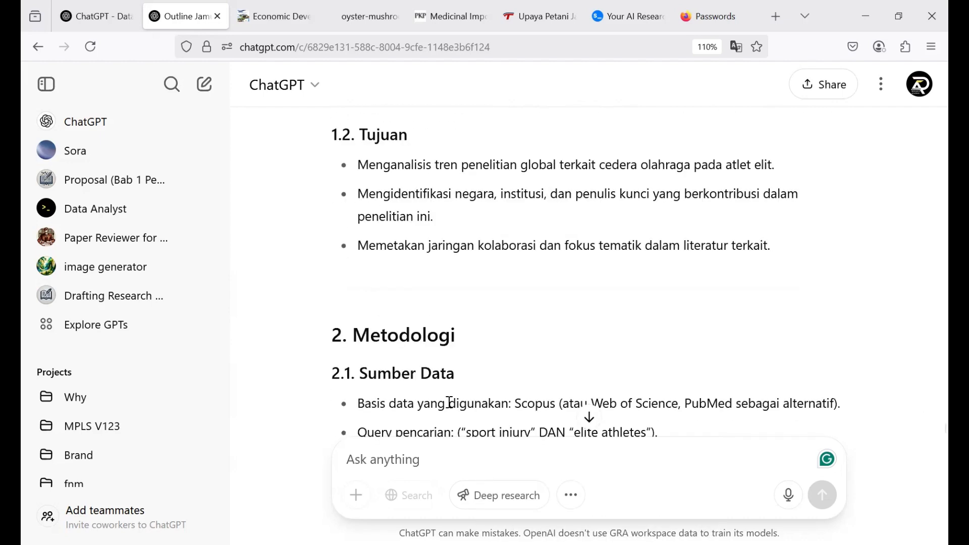
{"action": "mouse_move", "coordinate": [452, 408]}
{"action": "scroll", "coordinate": [452, 408], "scroll_direction": "down", "scroll_amount": 3}
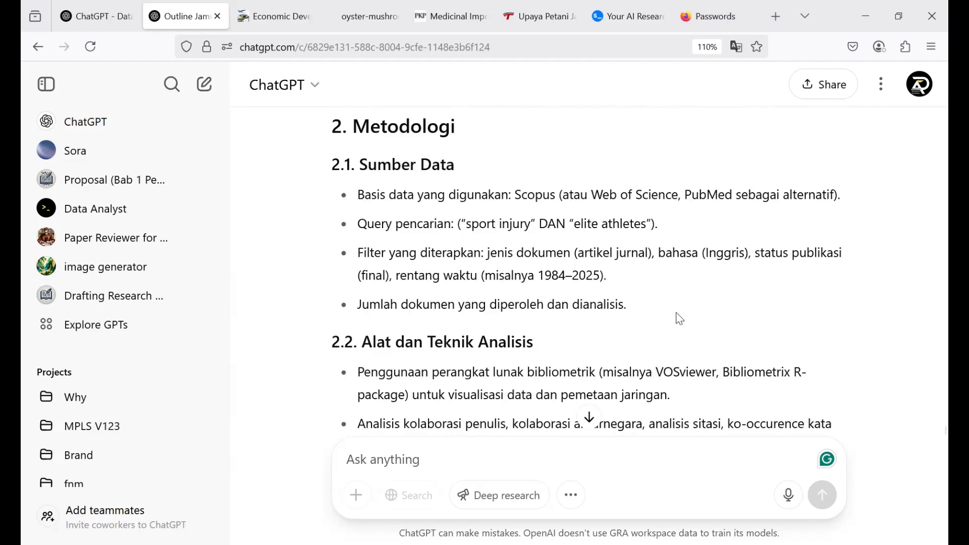
{"action": "left_click_drag", "start_coordinate": [358, 195], "coordinate": [628, 304]}
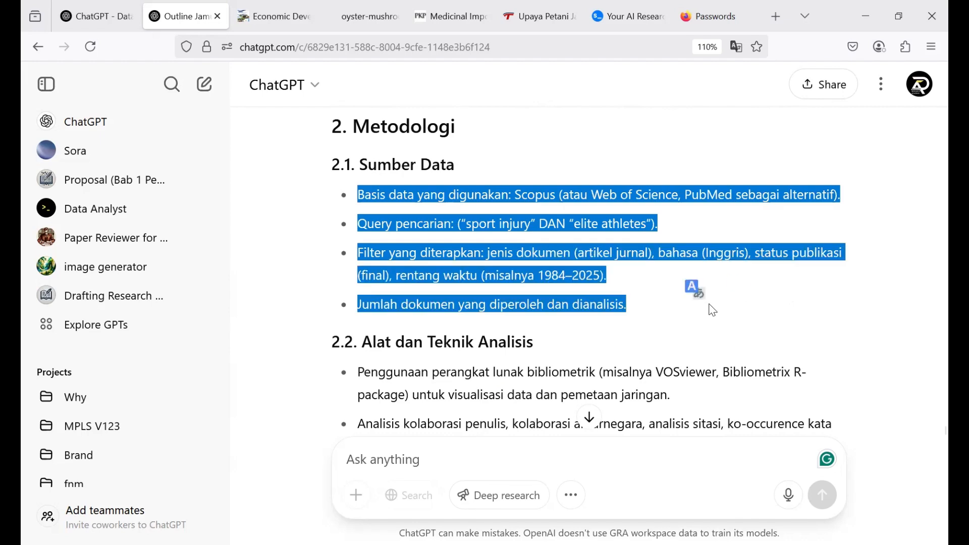
{"action": "mouse_move", "coordinate": [704, 299]}
{"action": "scroll", "coordinate": [713, 310], "scroll_direction": "down", "scroll_amount": 1}
{"action": "scroll", "coordinate": [713, 310], "scroll_direction": "down", "scroll_amount": 2}
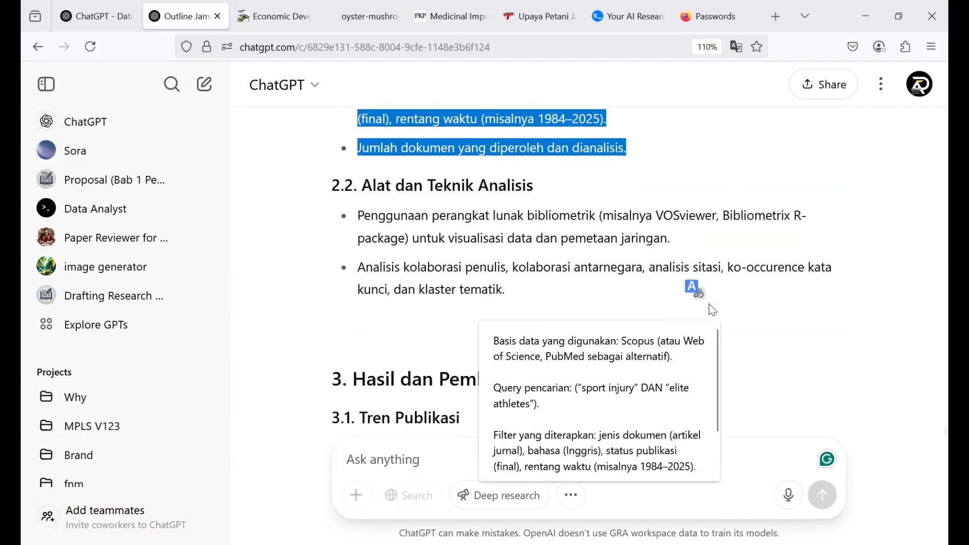
{"action": "left_click_drag", "start_coordinate": [360, 222], "coordinate": [547, 297]}
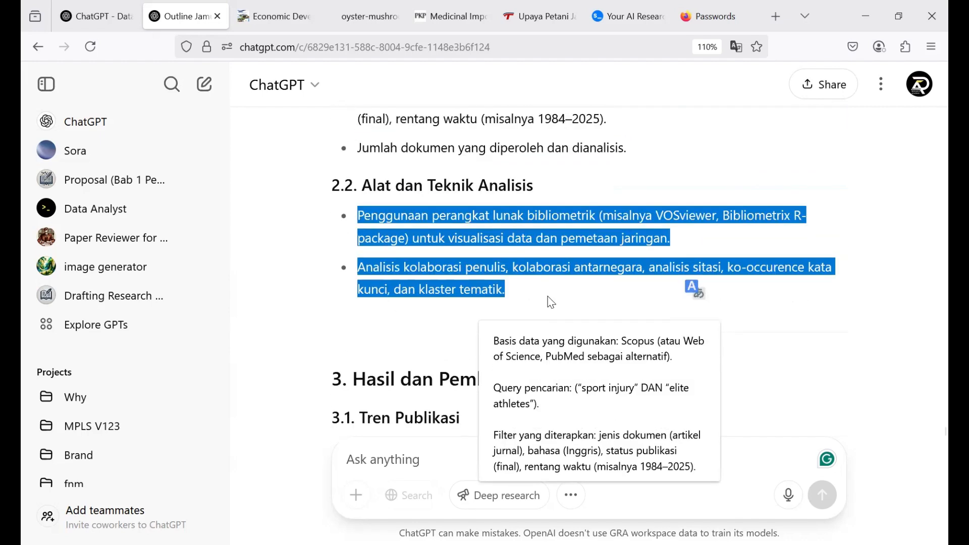
{"action": "left_click", "coordinate": [705, 187]}
Step: Copy the four Sumber Data bullets of section 2.1 and paste them into the chat prompt
{"action": "scroll", "coordinate": [705, 187], "scroll_direction": "up", "scroll_amount": 1}
{"action": "scroll", "coordinate": [705, 187], "scroll_direction": "up", "scroll_amount": 3}
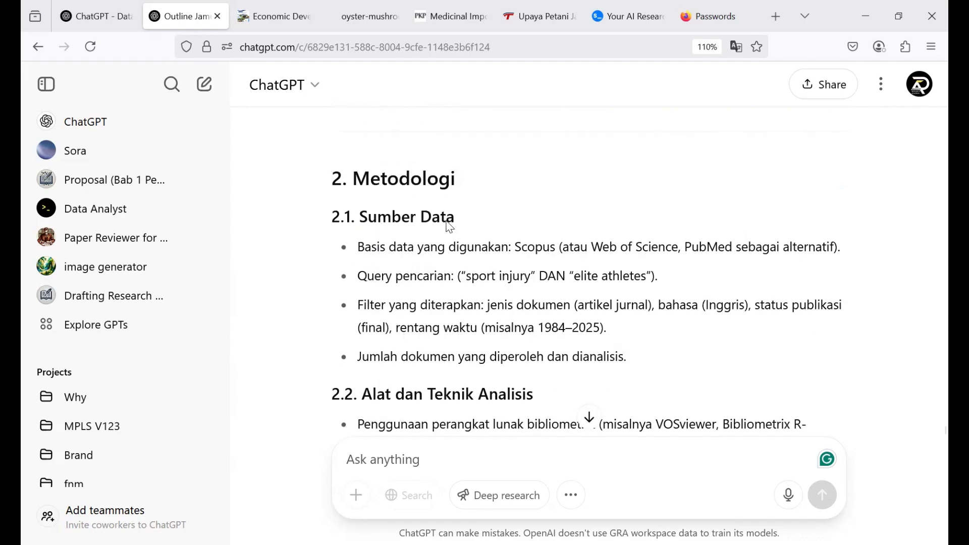
{"action": "left_click_drag", "start_coordinate": [356, 247], "coordinate": [663, 358]}
{"action": "key", "text": "ctrl+c"}
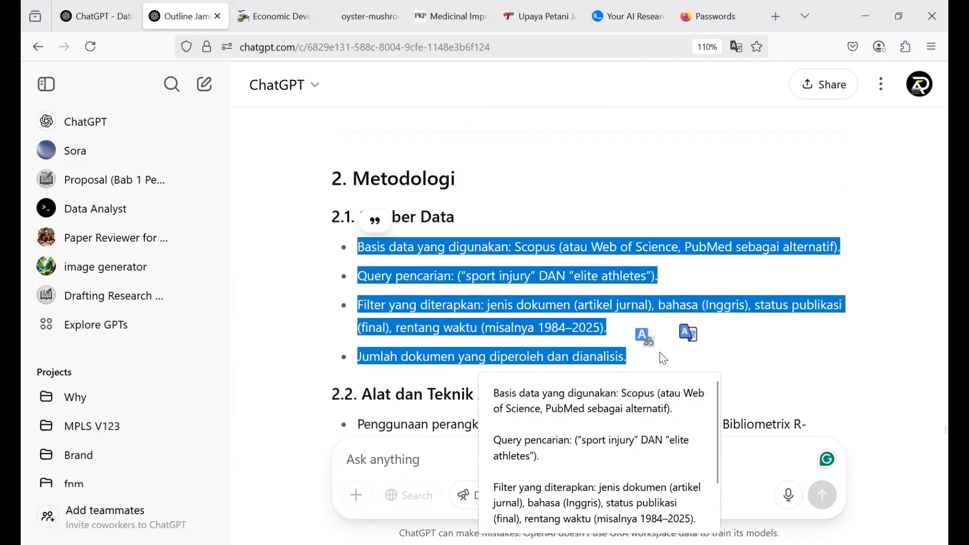
{"action": "left_click", "coordinate": [404, 454]}
{"action": "key", "text": "ctrl+v"}
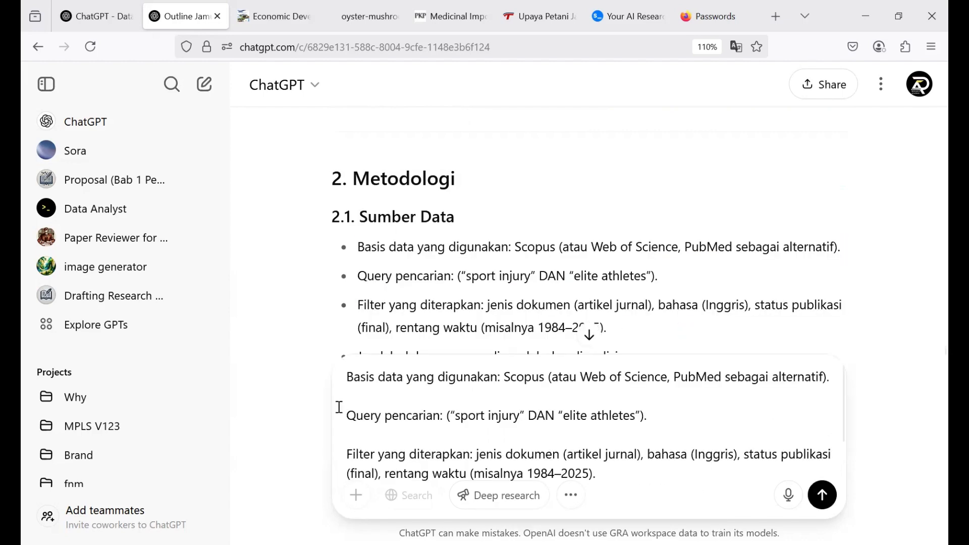
Step: Add a line above the pasted text in the prompt reading "kriteria inklusi dan ekslusi"
{"action": "scroll", "coordinate": [346, 369], "scroll_direction": "down", "scroll_amount": 1}
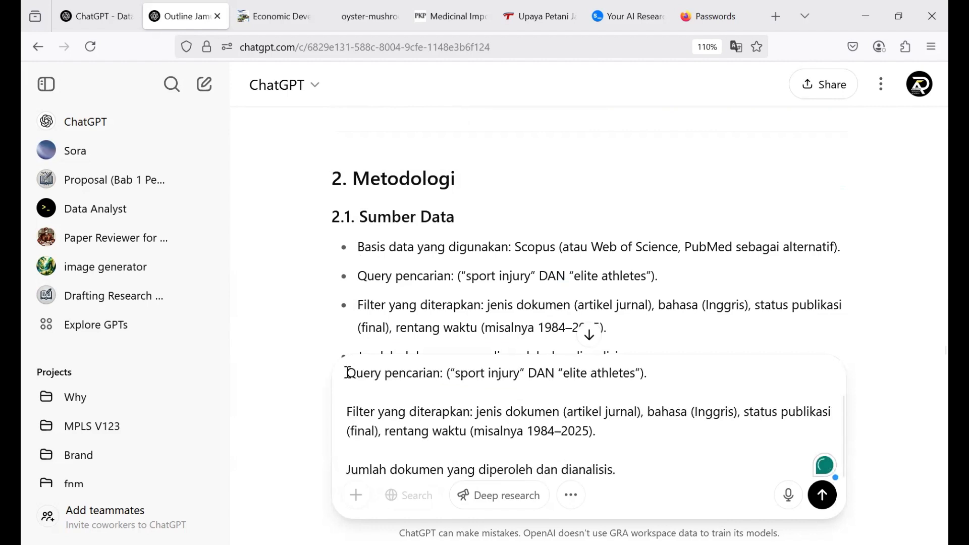
{"action": "key", "text": "Up"}
{"action": "key", "text": "Up"}
{"action": "key", "text": "Up"}
{"action": "key", "text": "Up"}
{"action": "key", "text": "Up"}
{"action": "key", "text": "Up"}
{"action": "key", "text": "Up"}
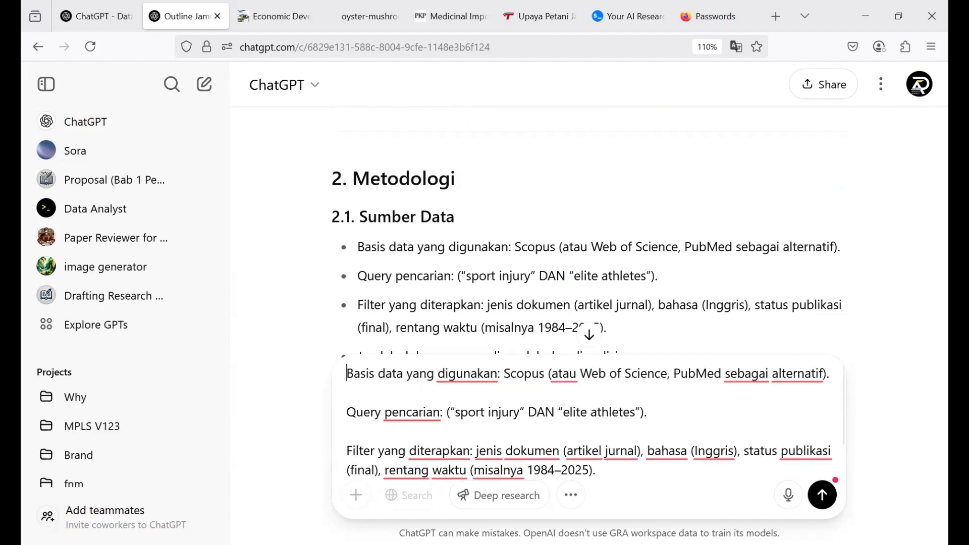
{"action": "key", "text": "shift+Return"}
{"action": "type", "text": "kr"}
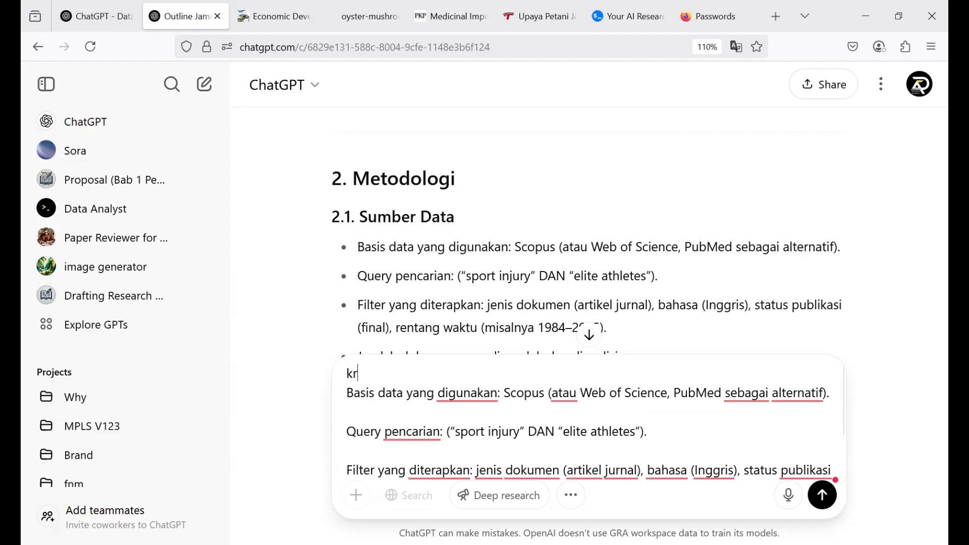
{"action": "type", "text": "iteria inklusi"}
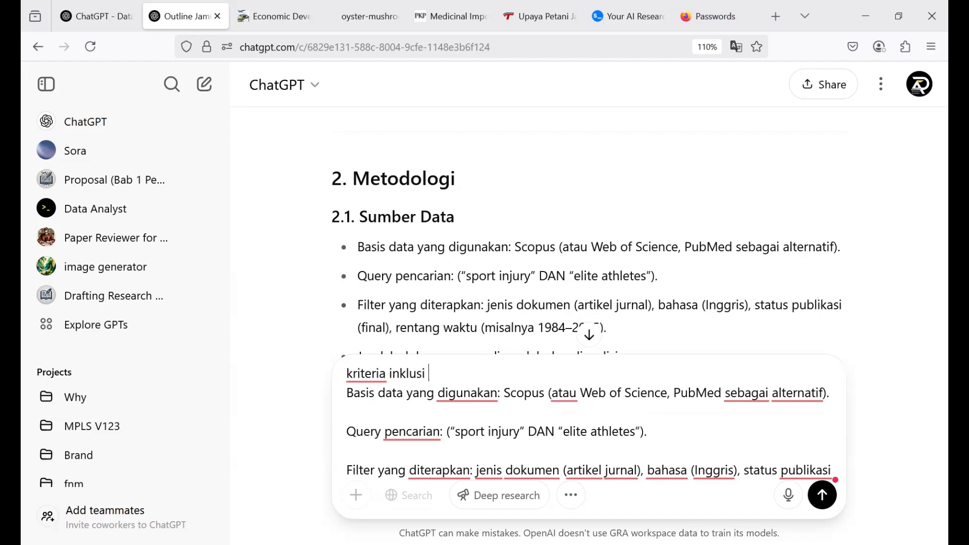
{"action": "type", "text": " dan ekslusi"}
Step: Complete the prompt's first line as "buatkan saya kriteria inklusi dan ekslusi, dalam bentuk tabel!" and send the request
{"action": "left_click", "coordinate": [348, 374]}
{"action": "type", "text": "buatkan saya"}
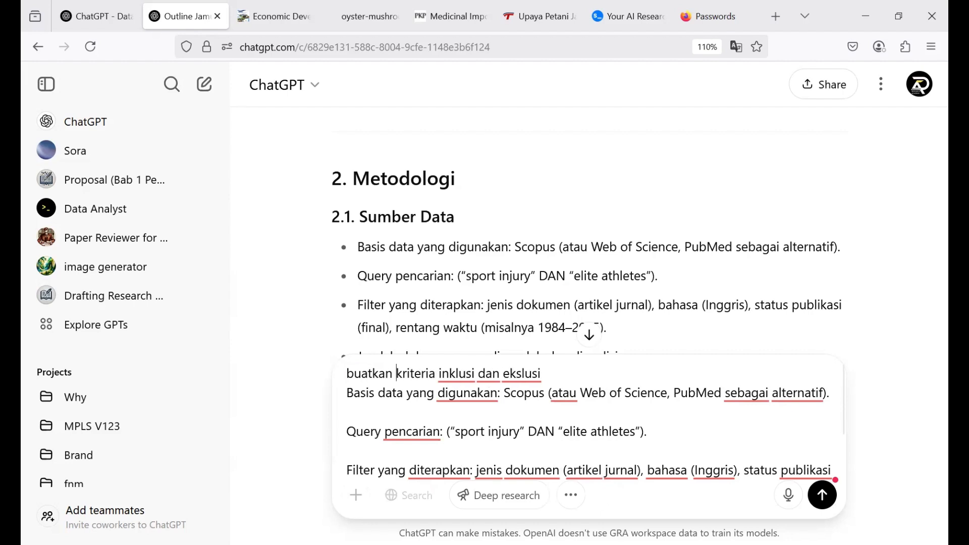
{"action": "left_click", "coordinate": [571, 372]}
{"action": "type", "text": ", dalam b"}
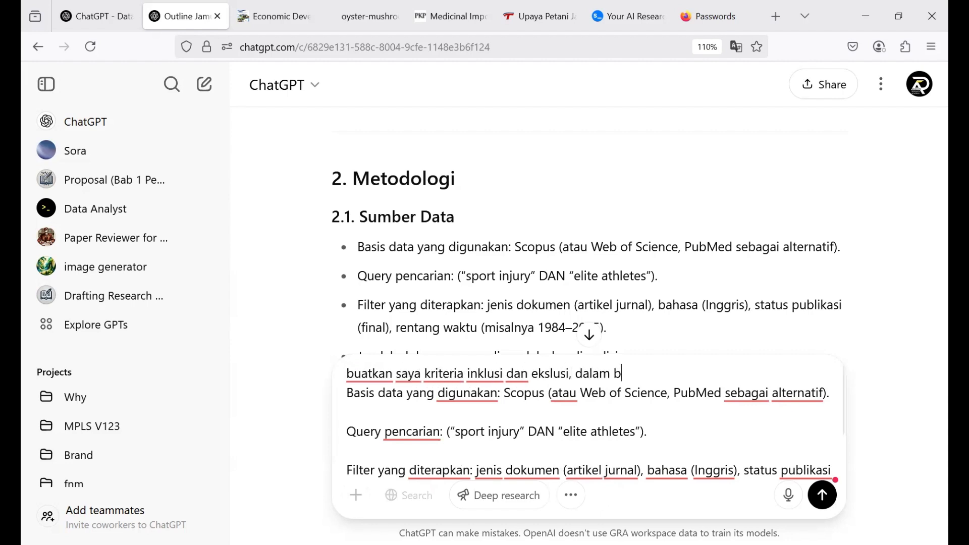
{"action": "type", "text": "entuk tabel"}
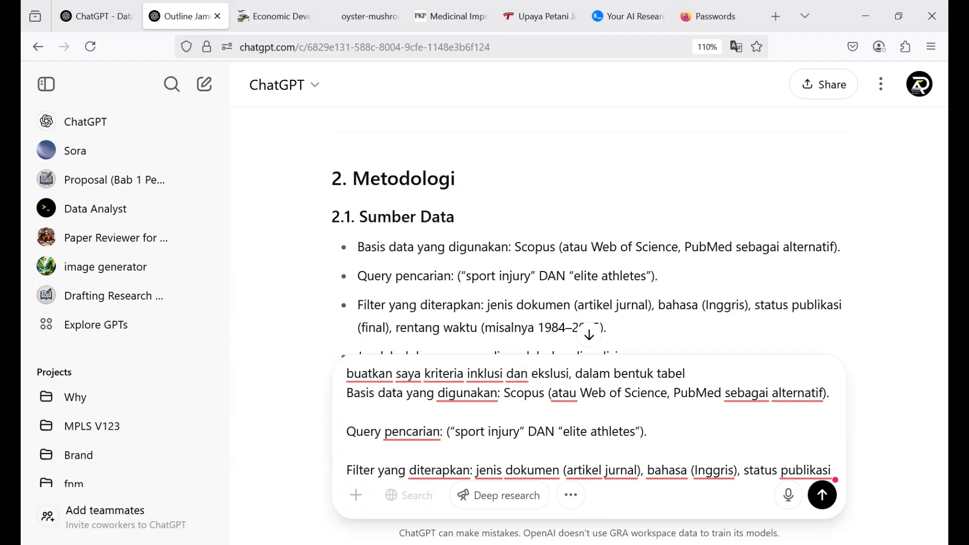
{"action": "type", "text": "!"}
{"action": "key", "text": "Return"}
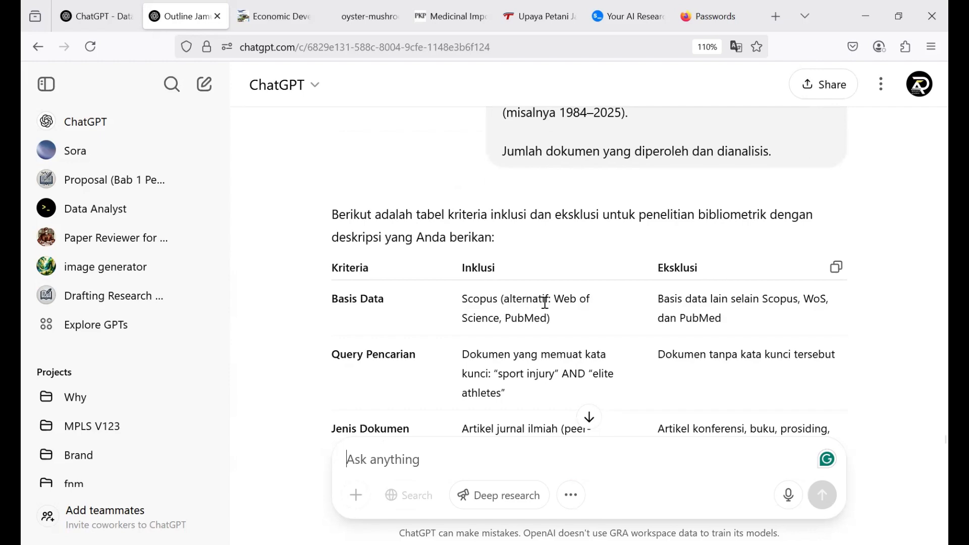
{"action": "scroll", "coordinate": [544, 303], "scroll_direction": "down", "scroll_amount": 4}
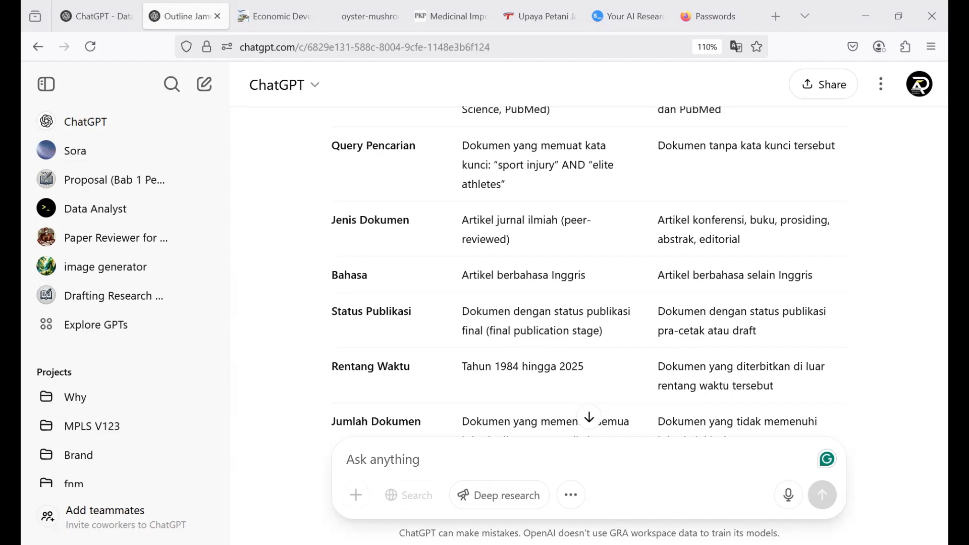
Step: Switch to the Word document Template FIKS Sport Discussion Reviews 2025 and examine its search strategy, results and method sections
{"action": "key", "text": "alt+Tab"}
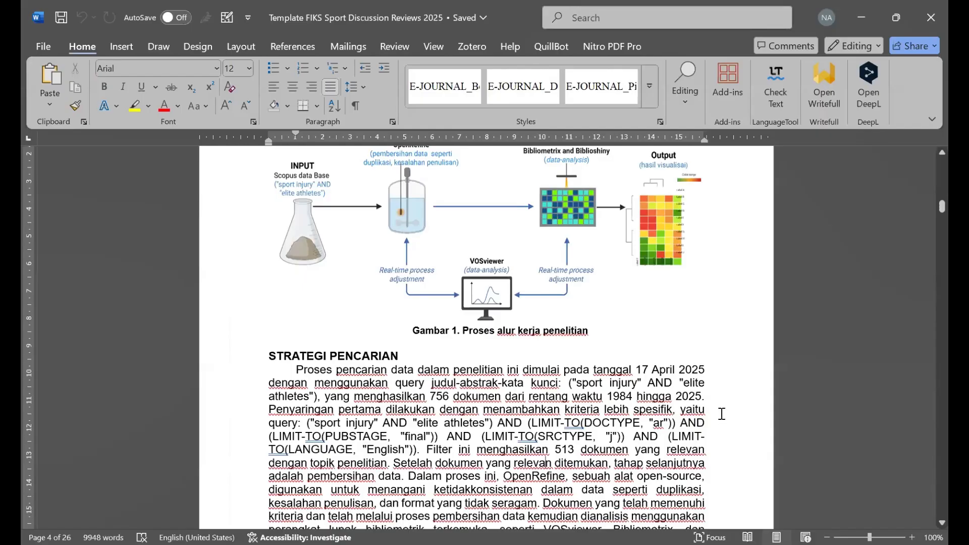
{"action": "key", "text": "Down"}
{"action": "key", "text": "Down"}
{"action": "key", "text": "Down"}
{"action": "key", "text": "Down"}
{"action": "key", "text": "Down"}
{"action": "key", "text": "Down"}
{"action": "key", "text": "Down"}
{"action": "key", "text": "Down"}
{"action": "key", "text": "Down"}
{"action": "key", "text": "Down"}
{"action": "key", "text": "Down"}
{"action": "key", "text": "Down"}
{"action": "key", "text": "Down"}
{"action": "key", "text": "Down"}
{"action": "key", "text": "Down"}
{"action": "key", "text": "Down"}
{"action": "key", "text": "Down"}
{"action": "key", "text": "Down"}
{"action": "key", "text": "Down"}
{"action": "key", "text": "Down"}
{"action": "key", "text": "Down"}
{"action": "key", "text": "Down"}
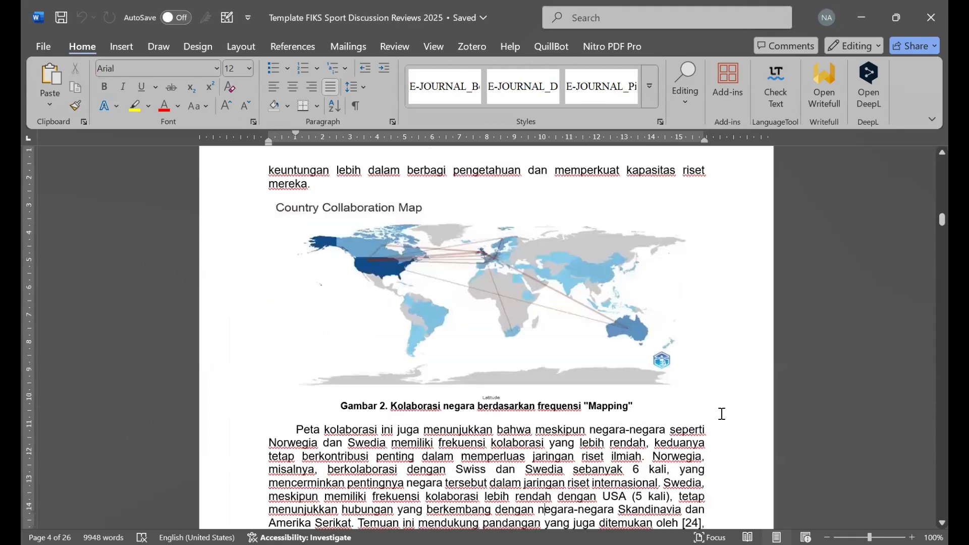
{"action": "key", "text": "Page_Up"}
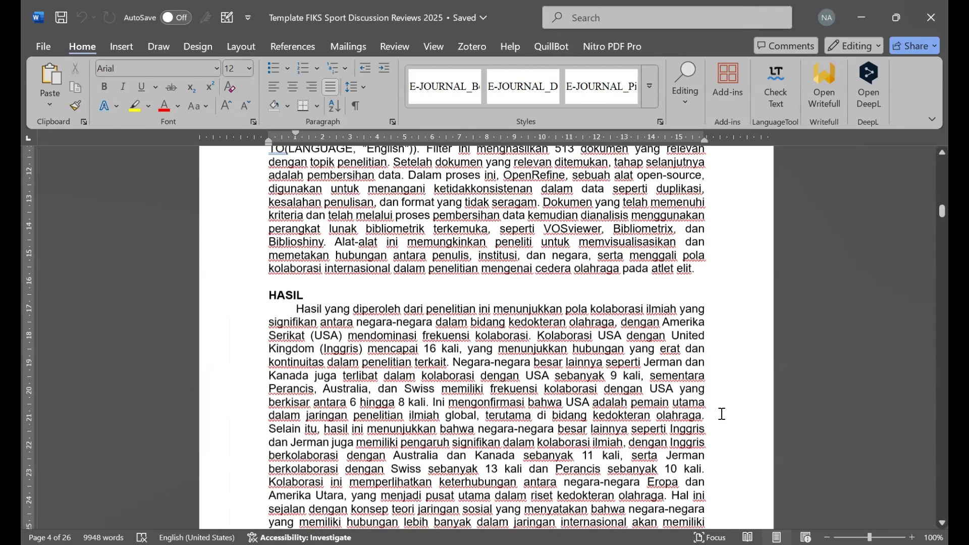
{"action": "scroll", "coordinate": [722, 413], "scroll_direction": "up", "scroll_amount": 20}
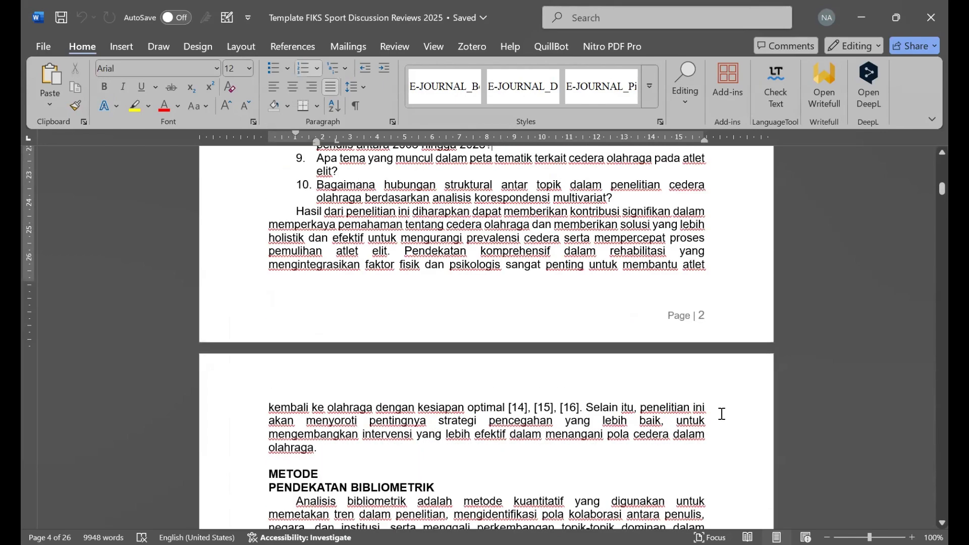
Step: Examine the manuscript's bibliometric approach, the research workflow figure and the section Penggunaan Perangkat Lunak Bibliometrik
{"action": "scroll", "coordinate": [722, 413], "scroll_direction": "down", "scroll_amount": 10}
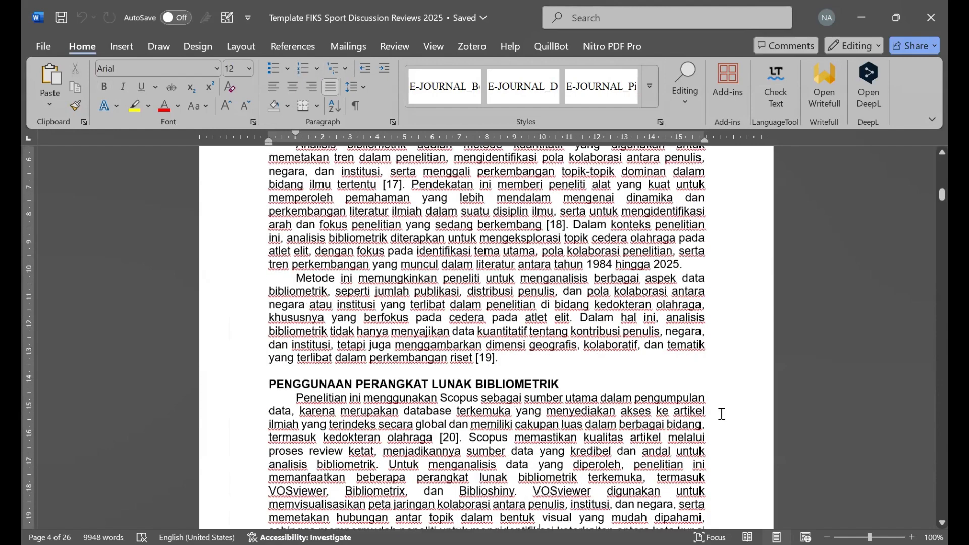
{"action": "scroll", "coordinate": [722, 414], "scroll_direction": "down", "scroll_amount": 10}
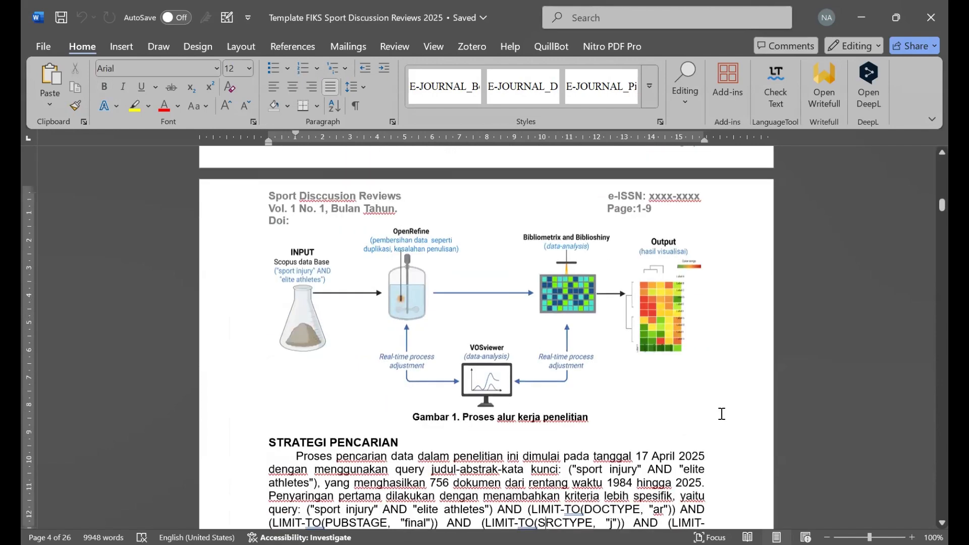
{"action": "scroll", "coordinate": [721, 414], "scroll_direction": "up", "scroll_amount": 10}
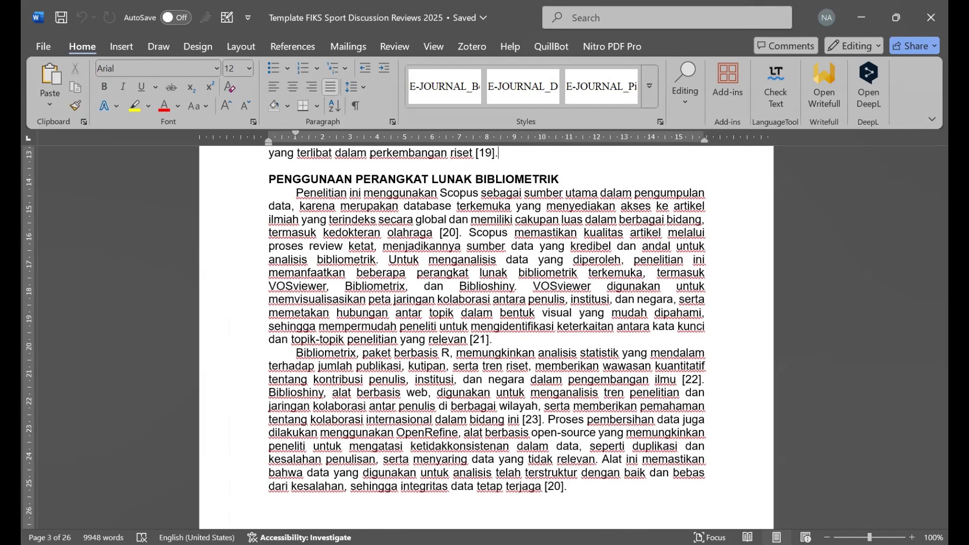
{"action": "key", "text": "alt+Tab"}
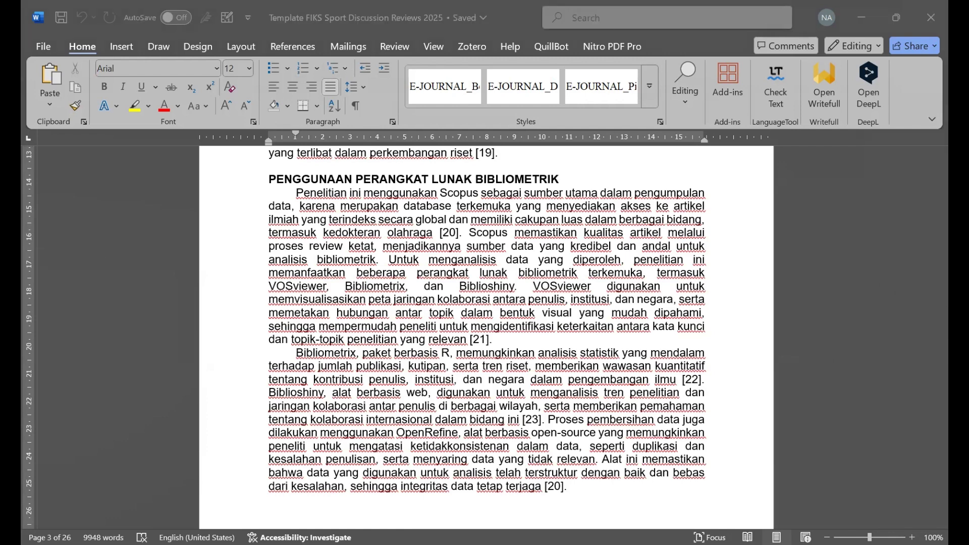
{"action": "left_click_drag", "start_coordinate": [943, 372], "coordinate": [942, 374]}
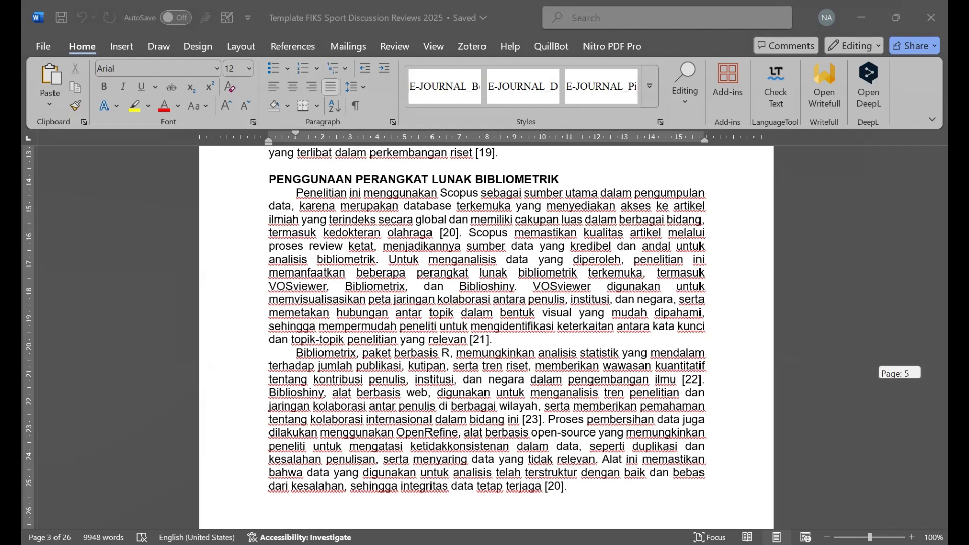
{"action": "left_click_drag", "start_coordinate": [943, 216], "coordinate": [942, 217]}
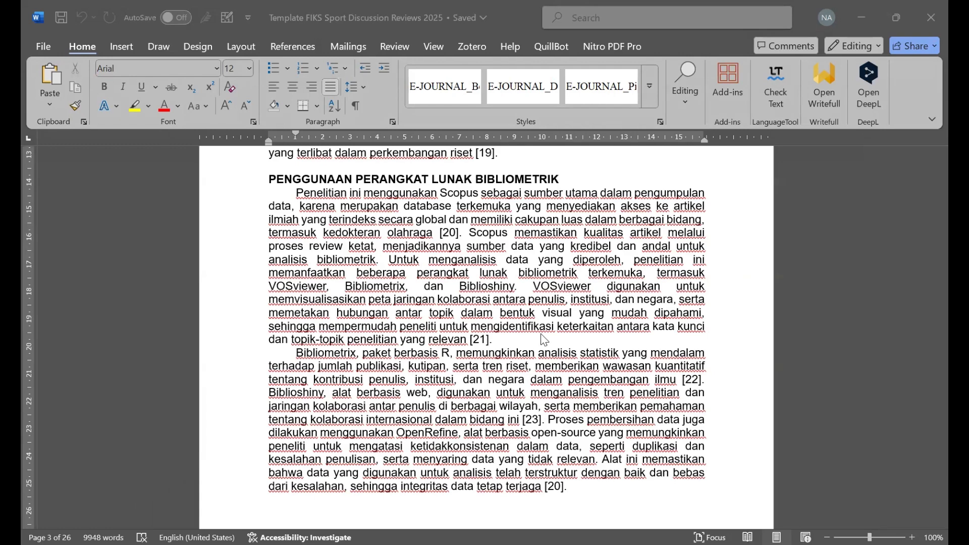
Step: Switch to ChatGPT in the browser and review the generated inclusion and exclusion criteria table from Basis Data through Jumlah Dokumen
{"action": "key", "text": "alt+Tab"}
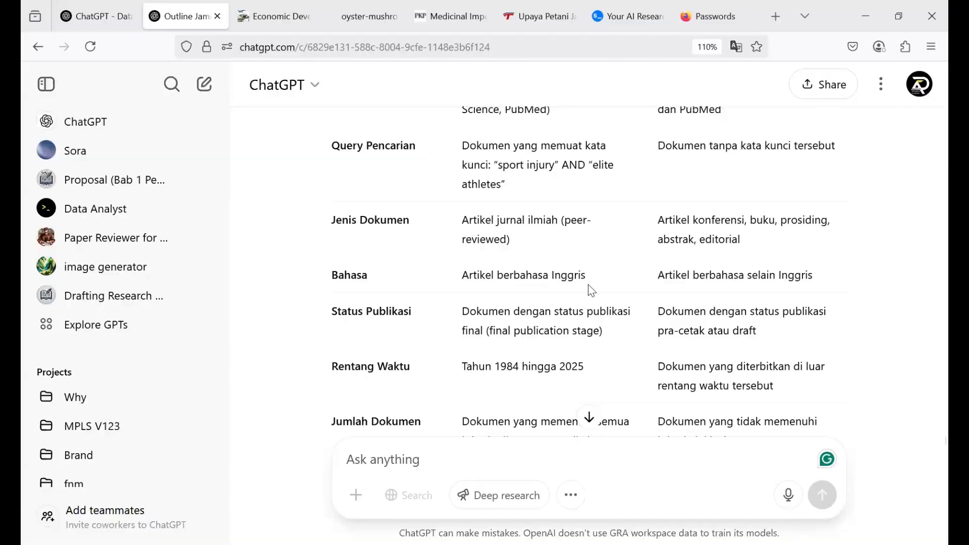
{"action": "mouse_move", "coordinate": [591, 290]}
{"action": "scroll", "coordinate": [591, 290], "scroll_direction": "up", "scroll_amount": 6}
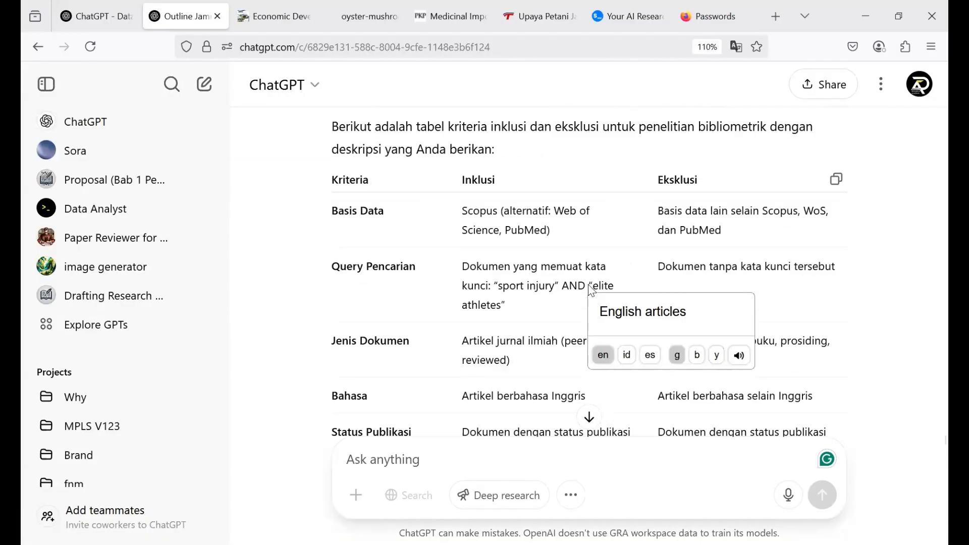
{"action": "scroll", "coordinate": [591, 290], "scroll_direction": "down", "scroll_amount": 10}
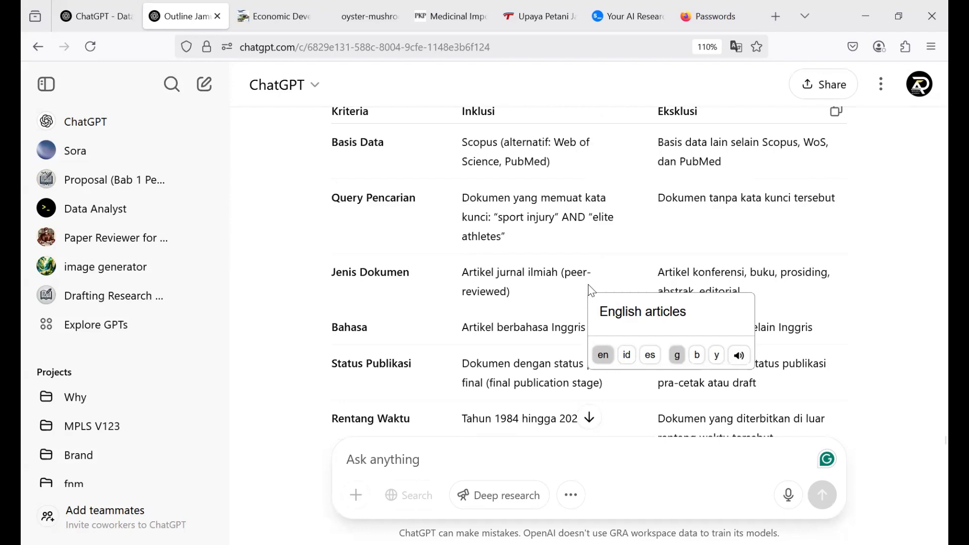
{"action": "scroll", "coordinate": [592, 290], "scroll_direction": "down", "scroll_amount": 1}
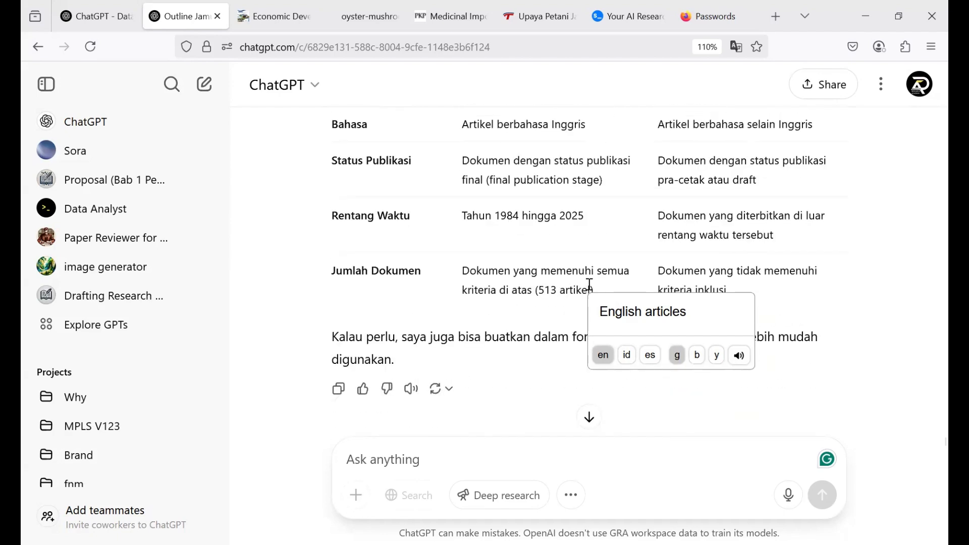
{"action": "scroll", "coordinate": [590, 287], "scroll_direction": "up", "scroll_amount": 5}
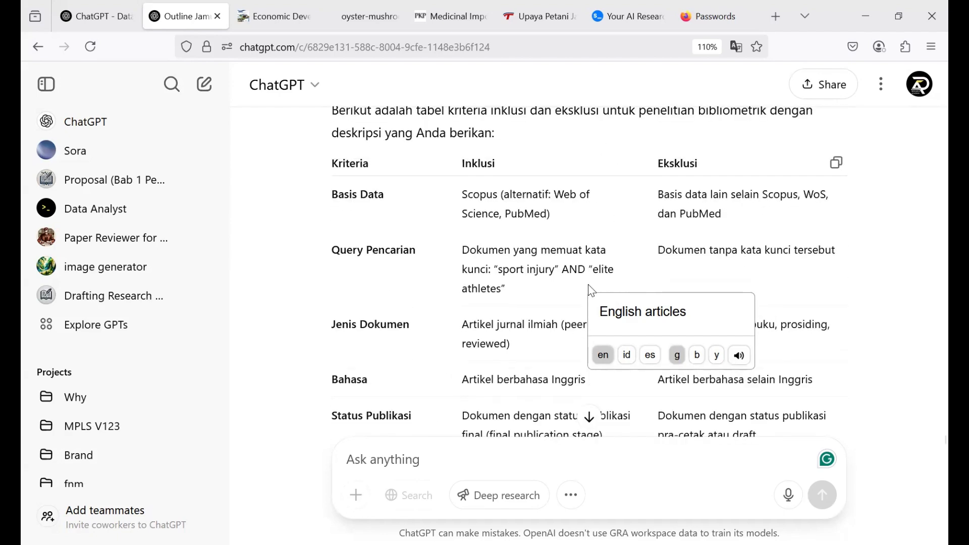
{"action": "scroll", "coordinate": [591, 290], "scroll_direction": "down", "scroll_amount": 1}
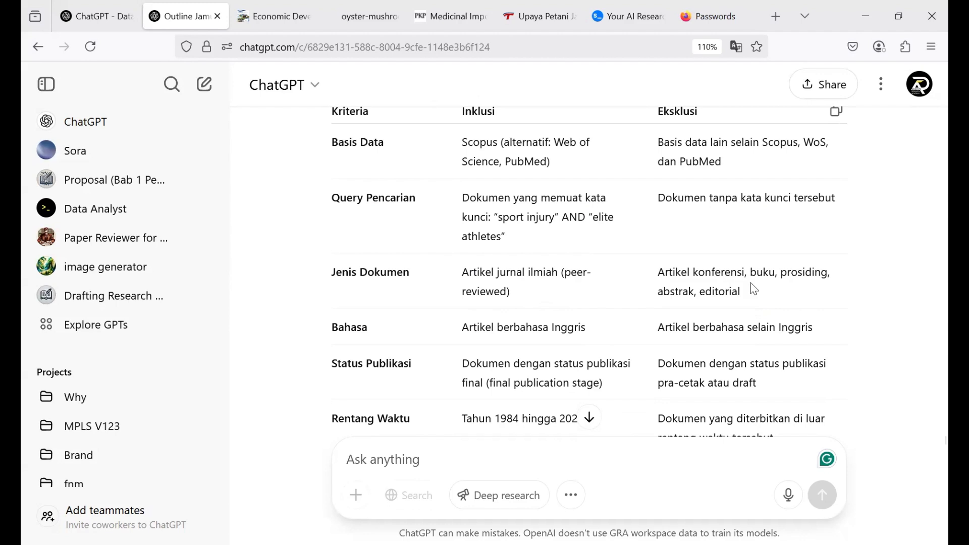
{"action": "mouse_move", "coordinate": [705, 285]}
{"action": "mouse_move", "coordinate": [564, 384]}
{"action": "scroll", "coordinate": [756, 397], "scroll_direction": "down", "scroll_amount": 3}
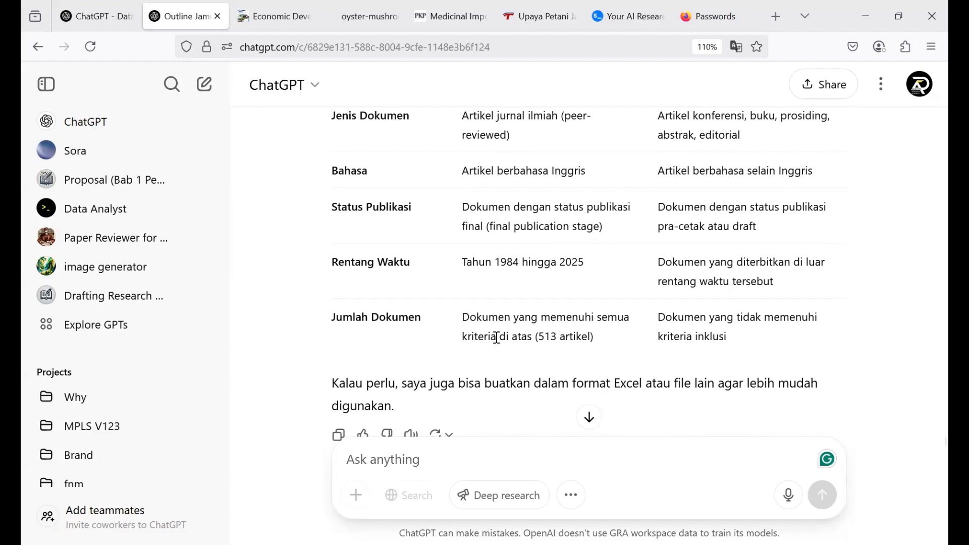
{"action": "mouse_move", "coordinate": [575, 337]}
{"action": "mouse_move", "coordinate": [551, 289]}
Step: Switch to the Word manuscript on football athletes' injuries and examine its method section from the criteria table back to the Metode heading
{"action": "key", "text": "alt+Tab"}
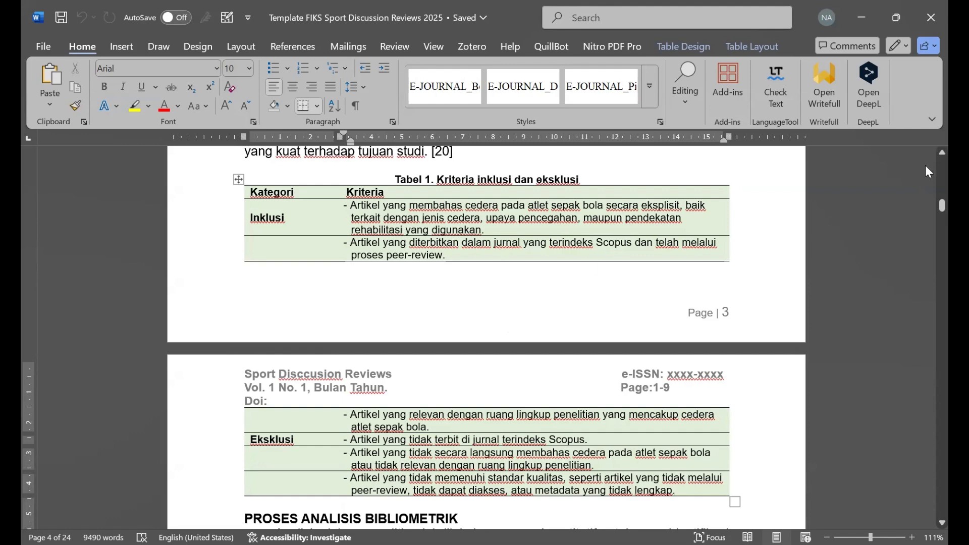
{"action": "scroll", "coordinate": [927, 175], "scroll_direction": "up", "scroll_amount": 8}
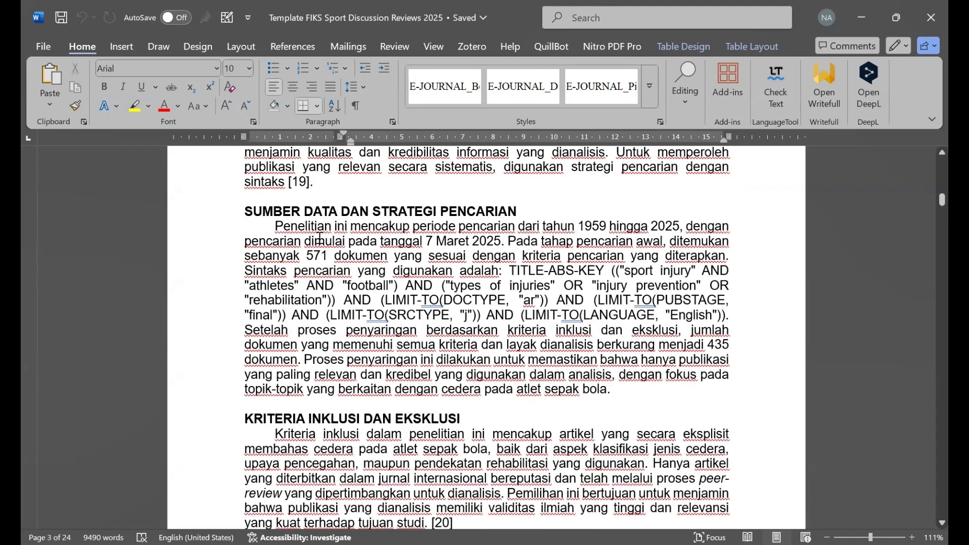
{"action": "left_click", "coordinate": [504, 241]}
{"action": "key", "text": "Up"}
{"action": "key", "text": "Up"}
{"action": "key", "text": "Up"}
{"action": "key", "text": "Up"}
{"action": "key", "text": "Up"}
{"action": "key", "text": "Up"}
{"action": "key", "text": "Up"}
{"action": "key", "text": "Up"}
{"action": "key", "text": "Up"}
{"action": "key", "text": "Up"}
{"action": "key", "text": "Up"}
{"action": "key", "text": "Up"}
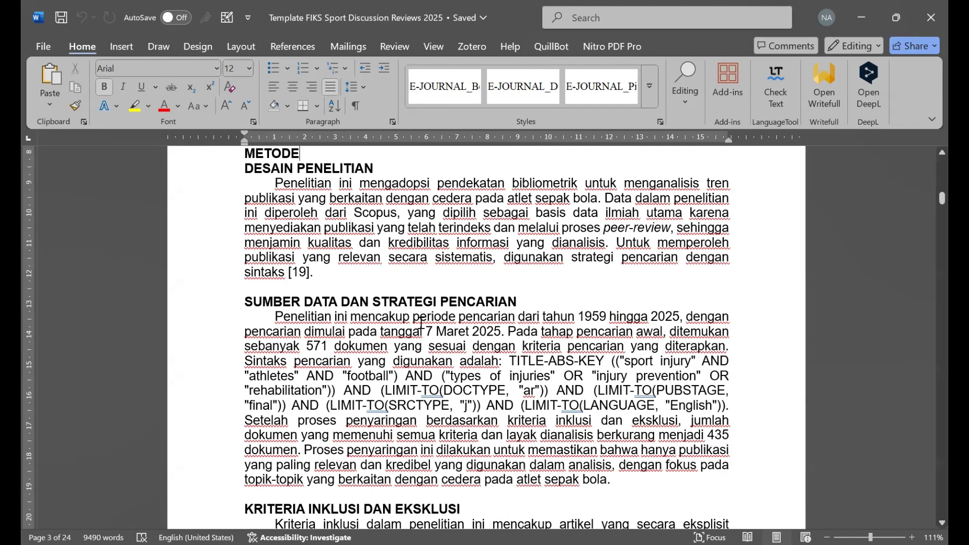
Step: Look through the football manuscript's criteria table, Proses Analisis Bibliometrik and the documents-by-country chart, returning to the Metode section
{"action": "key", "text": "Down"}
{"action": "key", "text": "Down"}
{"action": "key", "text": "Down"}
{"action": "key", "text": "Down"}
{"action": "key", "text": "Down"}
{"action": "key", "text": "Down"}
{"action": "key", "text": "Down"}
{"action": "key", "text": "Down"}
{"action": "key", "text": "Down"}
{"action": "key", "text": "Down"}
{"action": "key", "text": "Down"}
{"action": "key", "text": "Down"}
{"action": "key", "text": "Down"}
{"action": "key", "text": "Down"}
{"action": "key", "text": "Down"}
{"action": "key", "text": "Down"}
{"action": "key", "text": "Down"}
{"action": "key", "text": "Down"}
{"action": "key", "text": "Down"}
{"action": "key", "text": "Down"}
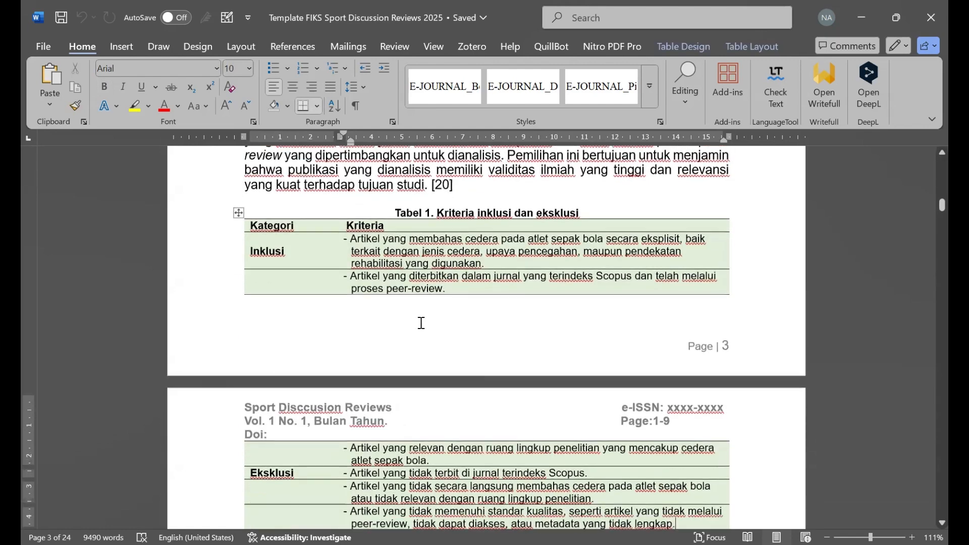
{"action": "key", "text": "Down"}
{"action": "key", "text": "Down"}
{"action": "key", "text": "Down"}
{"action": "key", "text": "Down"}
{"action": "key", "text": "Down"}
{"action": "key", "text": "Down"}
{"action": "key", "text": "Down"}
{"action": "key", "text": "Down"}
{"action": "key", "text": "Down"}
{"action": "key", "text": "Down"}
{"action": "key", "text": "Down"}
{"action": "key", "text": "Down"}
{"action": "key", "text": "Down"}
{"action": "key", "text": "Down"}
{"action": "key", "text": "Down"}
{"action": "key", "text": "Down"}
{"action": "key", "text": "Down"}
{"action": "key", "text": "Down"}
{"action": "key", "text": "Down"}
{"action": "key", "text": "Down"}
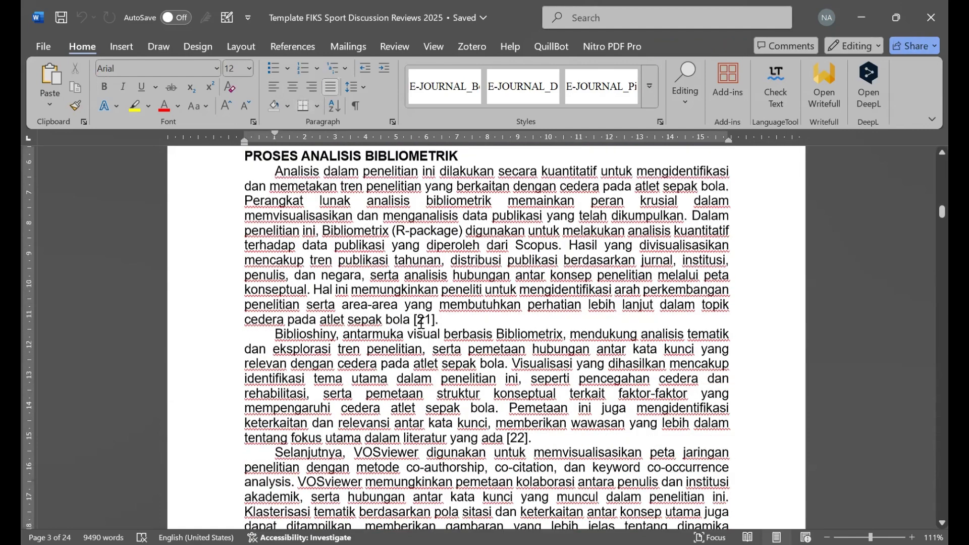
{"action": "scroll", "coordinate": [422, 323], "scroll_direction": "down", "scroll_amount": 12}
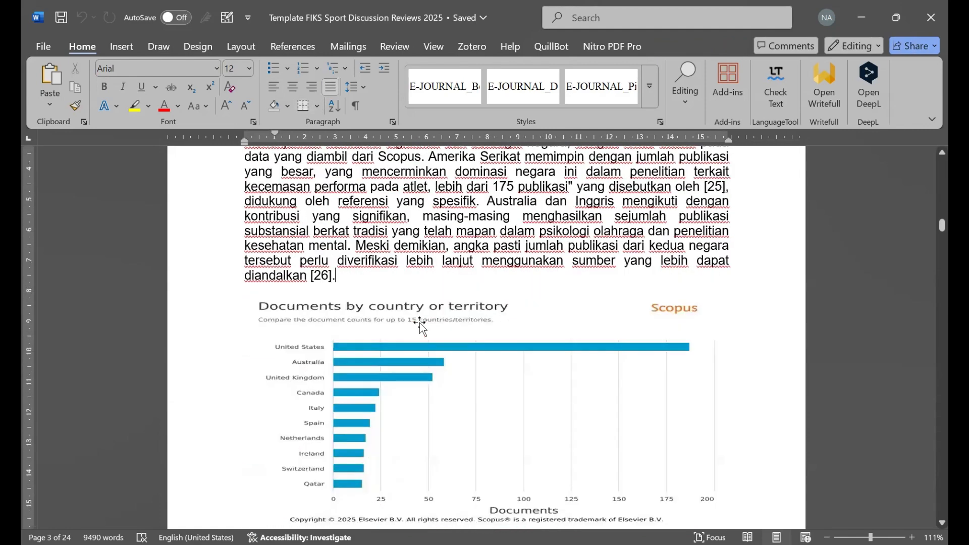
{"action": "scroll", "coordinate": [421, 323], "scroll_direction": "up", "scroll_amount": 15}
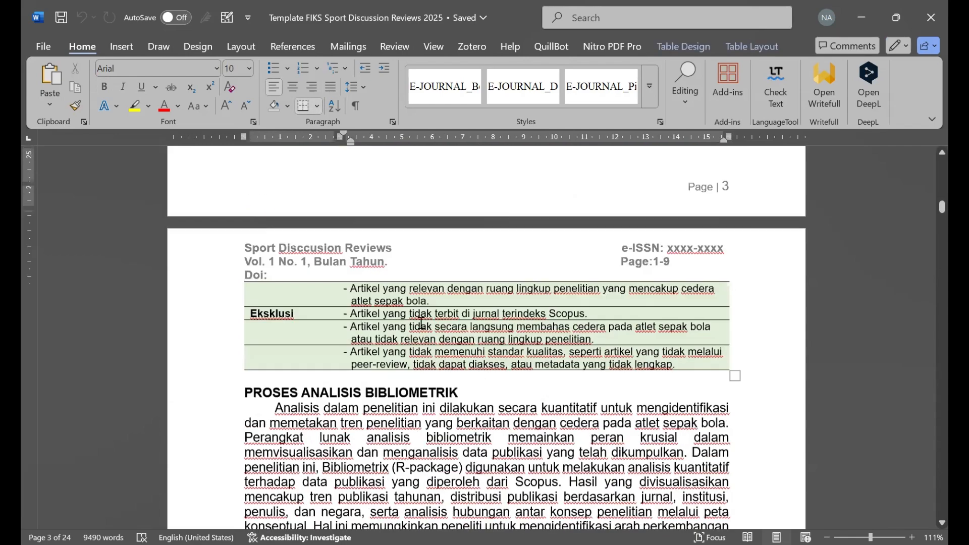
{"action": "scroll", "coordinate": [421, 322], "scroll_direction": "up", "scroll_amount": 5}
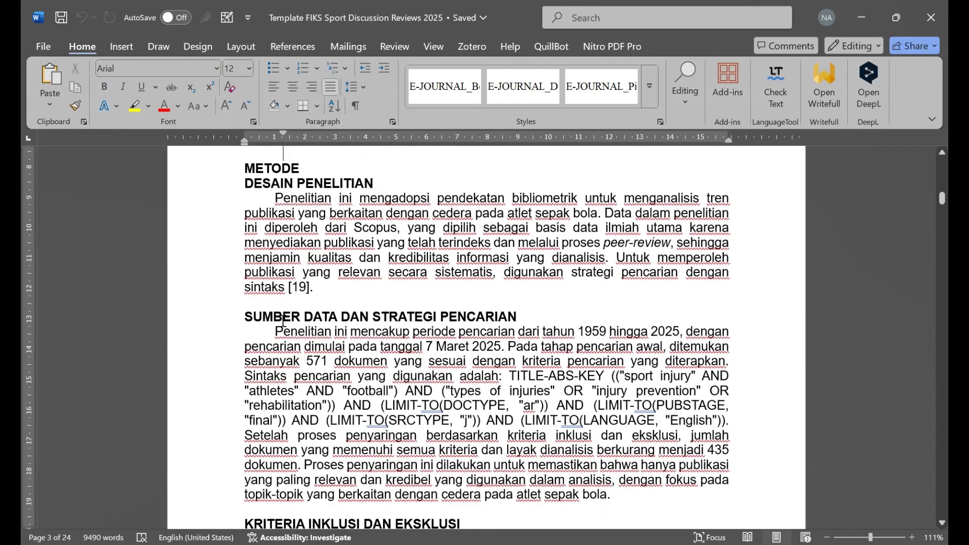
Step: Examine the search period, query syntax and final document count in the section Sumber Data dan Strategi Pencarian
{"action": "left_click", "coordinate": [298, 332]}
{"action": "left_click", "coordinate": [616, 333]}
{"action": "double_click", "coordinate": [739, 452]}
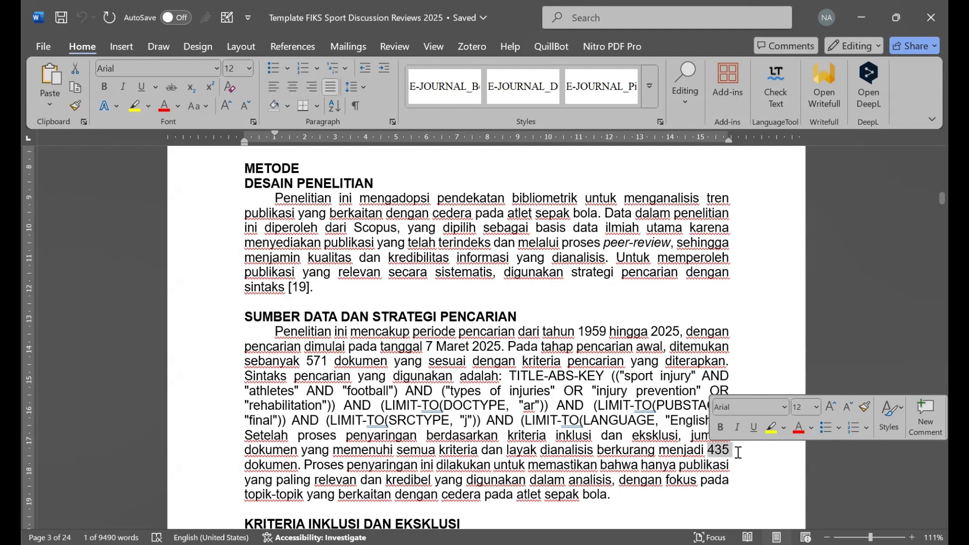
{"action": "left_click", "coordinate": [537, 426]}
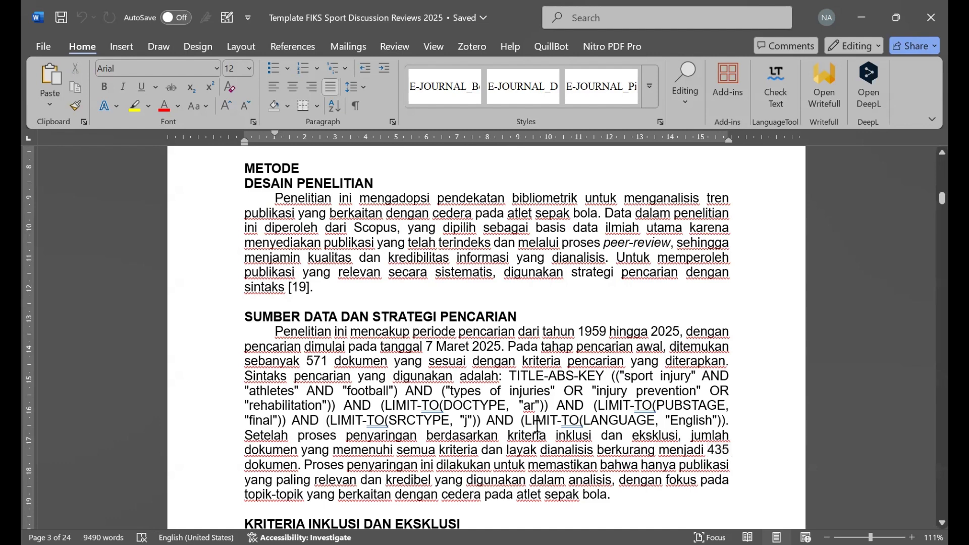
{"action": "double_click", "coordinate": [539, 421]}
Step: Read the section Kriteria Inklusi dan Eksklusi with Tabel 1, continuing to the section Proses Analisis Bibliometrik
{"action": "key", "text": "Page_Down"}
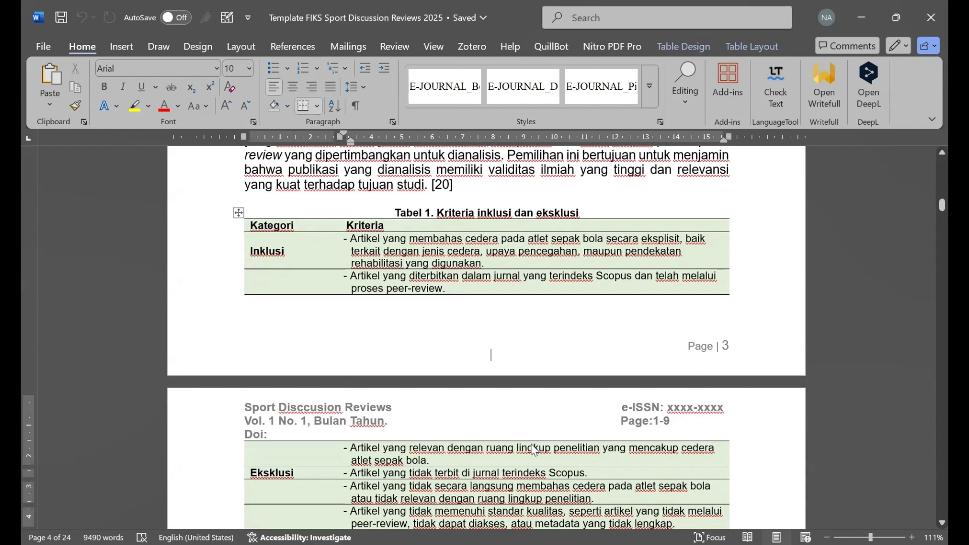
{"action": "key", "text": "Page_Up"}
{"action": "key", "text": "Down"}
{"action": "key", "text": "Down"}
{"action": "key", "text": "Down"}
{"action": "key", "text": "Down"}
{"action": "key", "text": "Down"}
{"action": "key", "text": "Down"}
{"action": "key", "text": "Down"}
{"action": "key", "text": "Down"}
{"action": "key", "text": "Down"}
{"action": "key", "text": "Down"}
{"action": "key", "text": "Down"}
{"action": "key", "text": "Down"}
{"action": "key", "text": "Down"}
{"action": "key", "text": "Down"}
{"action": "key", "text": "Down"}
{"action": "key", "text": "Down"}
{"action": "key", "text": "Down"}
{"action": "key", "text": "Down"}
{"action": "key", "text": "Down"}
{"action": "key", "text": "Down"}
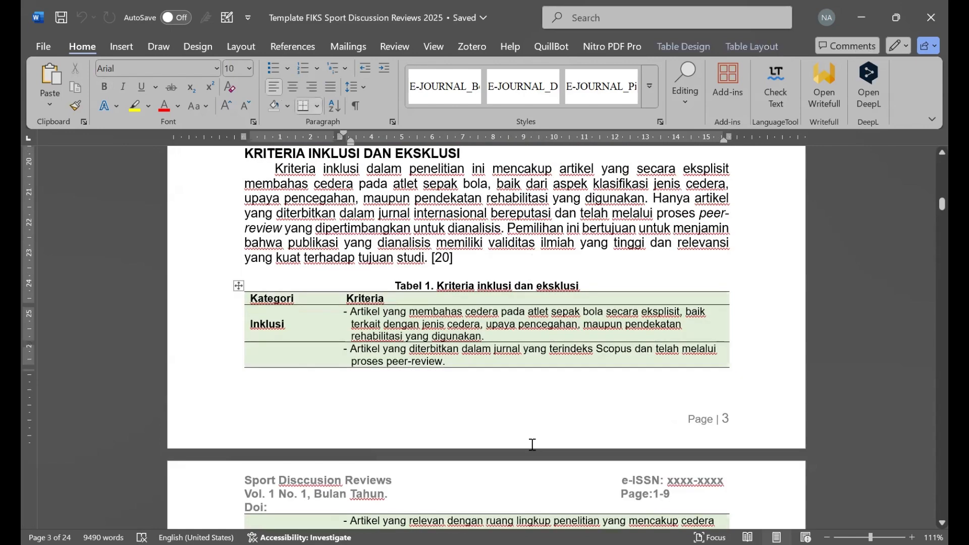
{"action": "key", "text": "Down"}
{"action": "key", "text": "Down"}
{"action": "key", "text": "Down"}
{"action": "key", "text": "Down"}
{"action": "key", "text": "Down"}
{"action": "key", "text": "Down"}
{"action": "key", "text": "Down"}
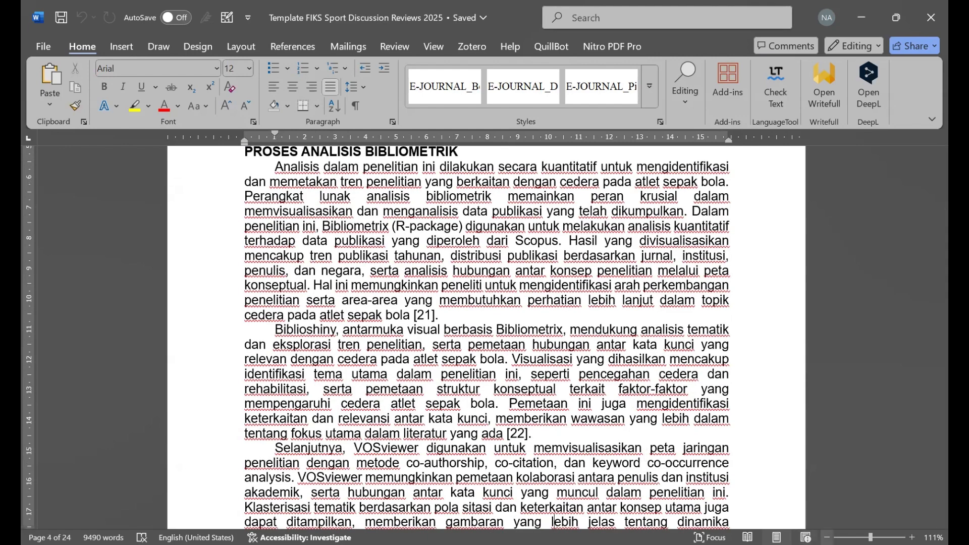
Step: Examine the Bibliometrix, Biblioshiny, VOSviewer and OpenRefine paragraphs and the Gambar 1 analysis workflow figure at 100% zoom
{"action": "scroll", "coordinate": [586, 318], "scroll_direction": "down", "scroll_amount": 2, "text": "ctrl"}
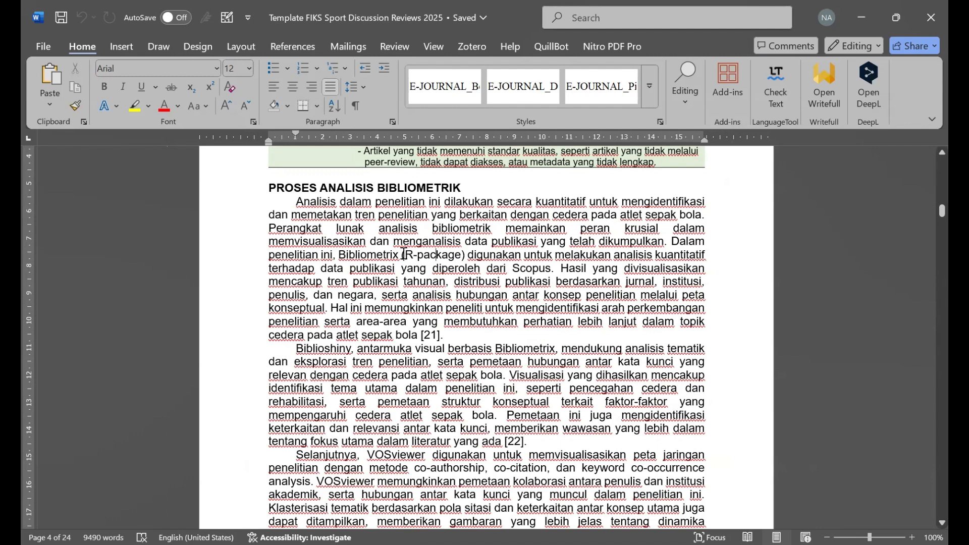
{"action": "left_click", "coordinate": [539, 268]}
{"action": "scroll", "coordinate": [419, 448], "scroll_direction": "down", "scroll_amount": 1}
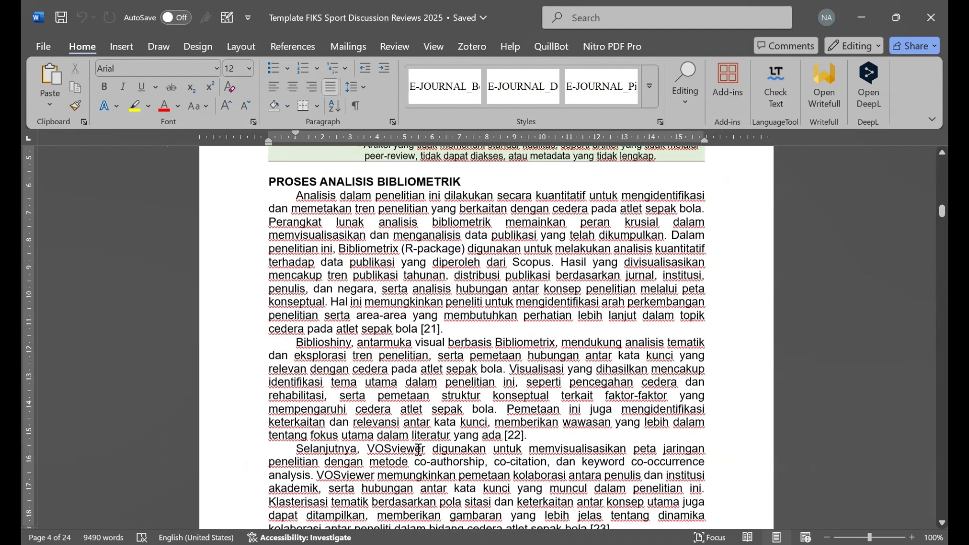
{"action": "scroll", "coordinate": [419, 450], "scroll_direction": "down", "scroll_amount": 10}
{"action": "key", "text": "Up"}
{"action": "key", "text": "Up"}
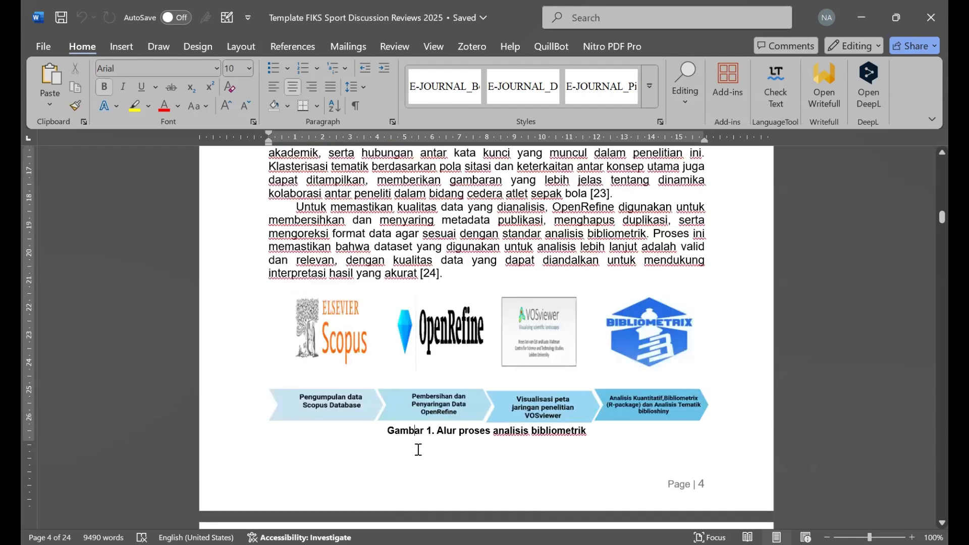
{"action": "key", "text": "Up"}
{"action": "key", "text": "Up"}
{"action": "key", "text": "Up"}
{"action": "key", "text": "Up"}
{"action": "key", "text": "Up"}
{"action": "key", "text": "Up"}
{"action": "key", "text": "Up"}
{"action": "key", "text": "Up"}
{"action": "key", "text": "Up"}
{"action": "key", "text": "Up"}
{"action": "key", "text": "Up"}
{"action": "key", "text": "Up"}
{"action": "key", "text": "Up"}
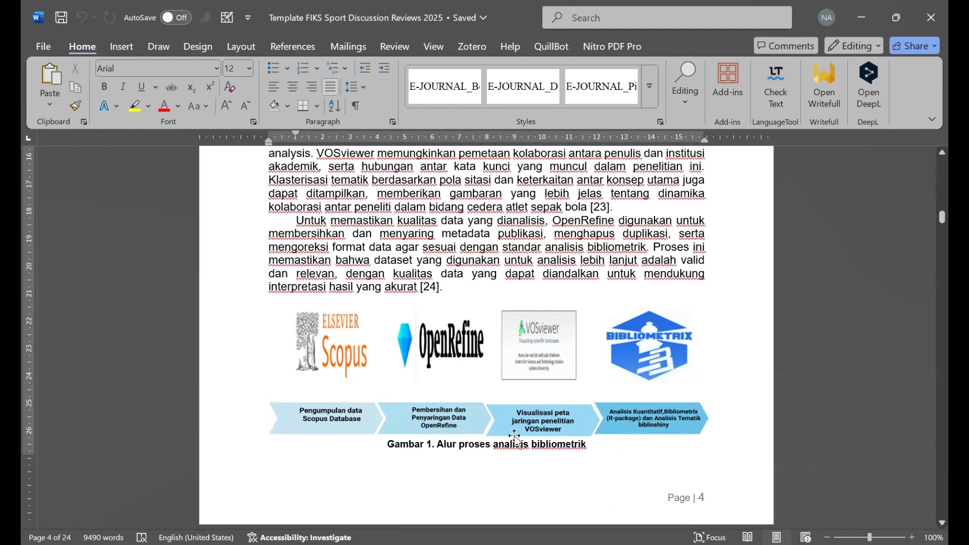
{"action": "left_click", "coordinate": [568, 347]}
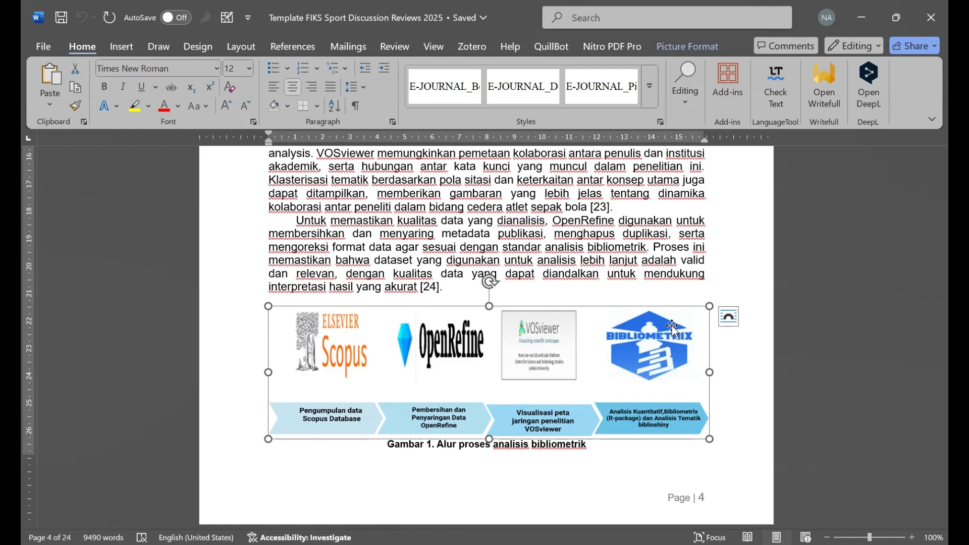
{"action": "left_click", "coordinate": [596, 261]}
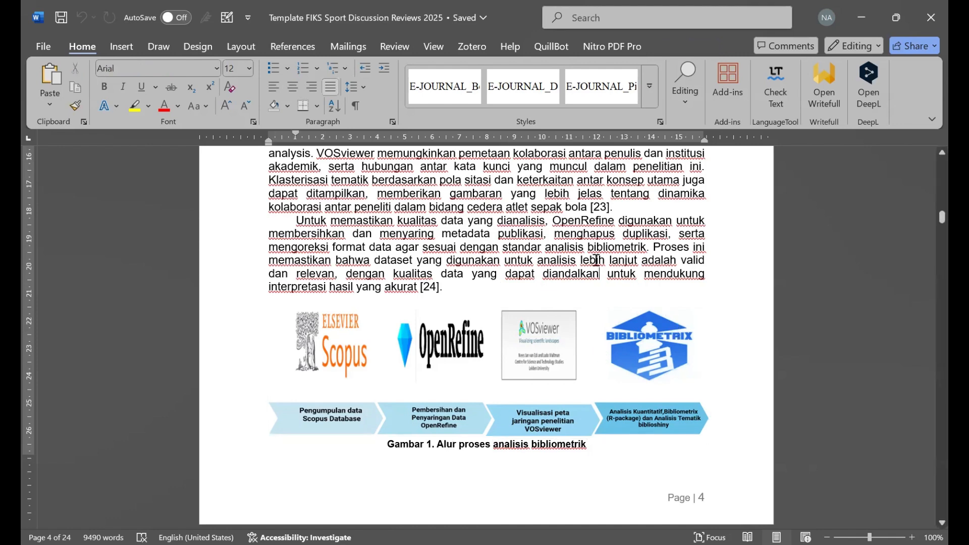
Step: Look over the Hasil section and return to the manuscript's Desain Penelitian section
{"action": "scroll", "coordinate": [596, 260], "scroll_direction": "down", "scroll_amount": 8}
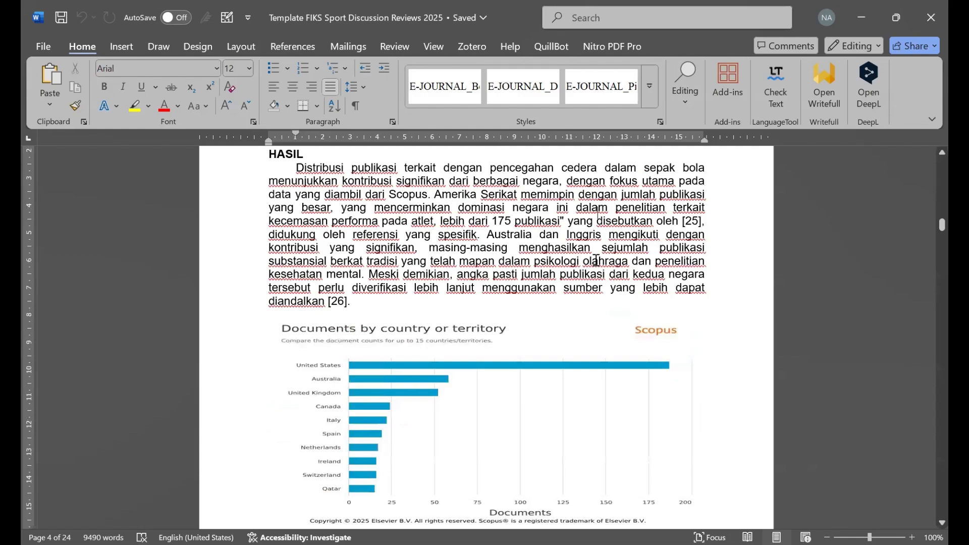
{"action": "scroll", "coordinate": [596, 260], "scroll_direction": "up", "scroll_amount": 14}
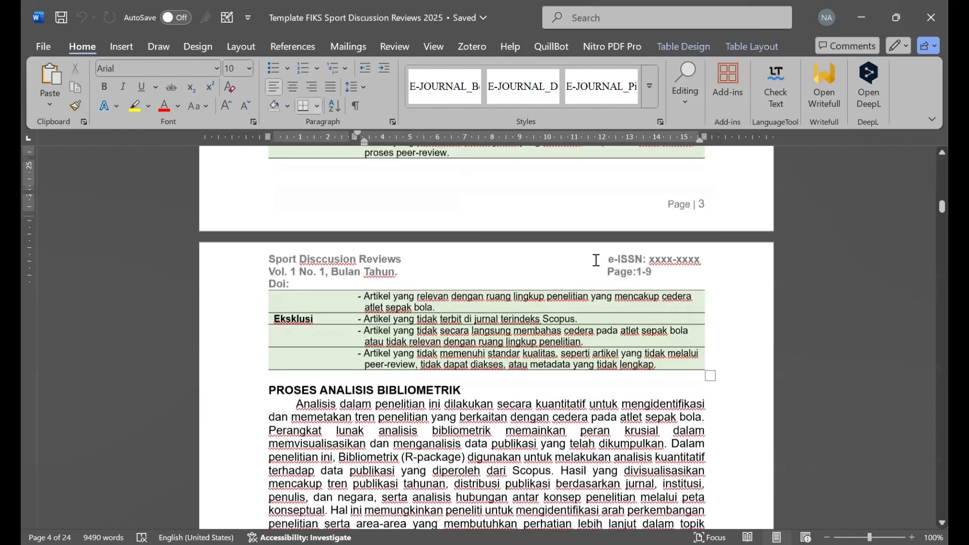
{"action": "scroll", "coordinate": [596, 261], "scroll_direction": "up", "scroll_amount": 6}
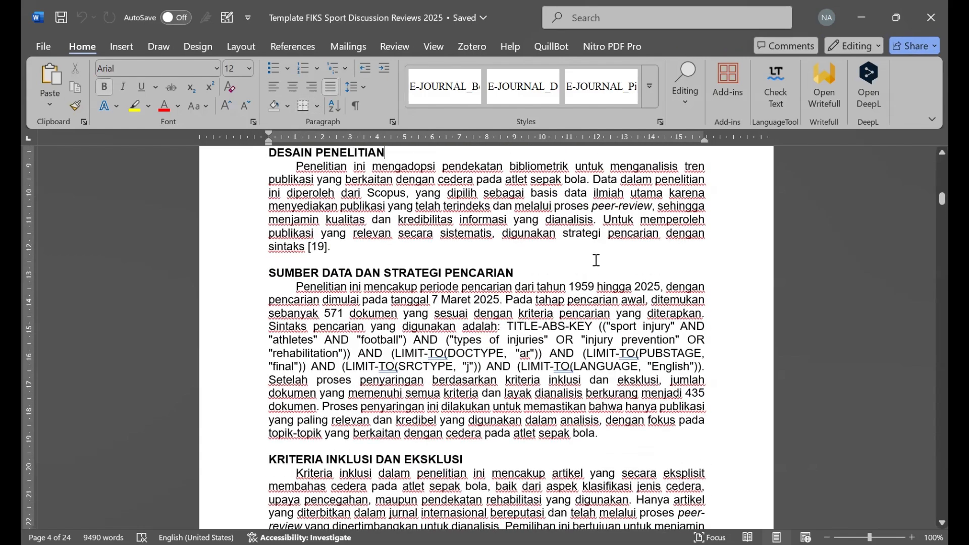
Step: Review the research questions and practical benefits, continuing to Desain Penelitian and Sumber Data dan Strategi Pencarian under Metode
{"action": "scroll", "coordinate": [596, 260], "scroll_direction": "up", "scroll_amount": 3}
{"action": "scroll", "coordinate": [595, 260], "scroll_direction": "up", "scroll_amount": 6}
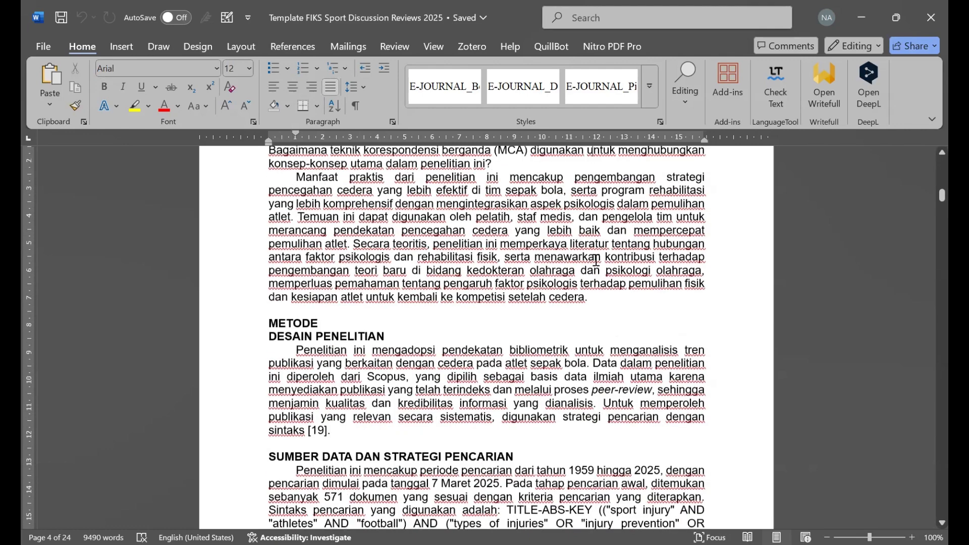
{"action": "scroll", "coordinate": [596, 260], "scroll_direction": "up", "scroll_amount": 2}
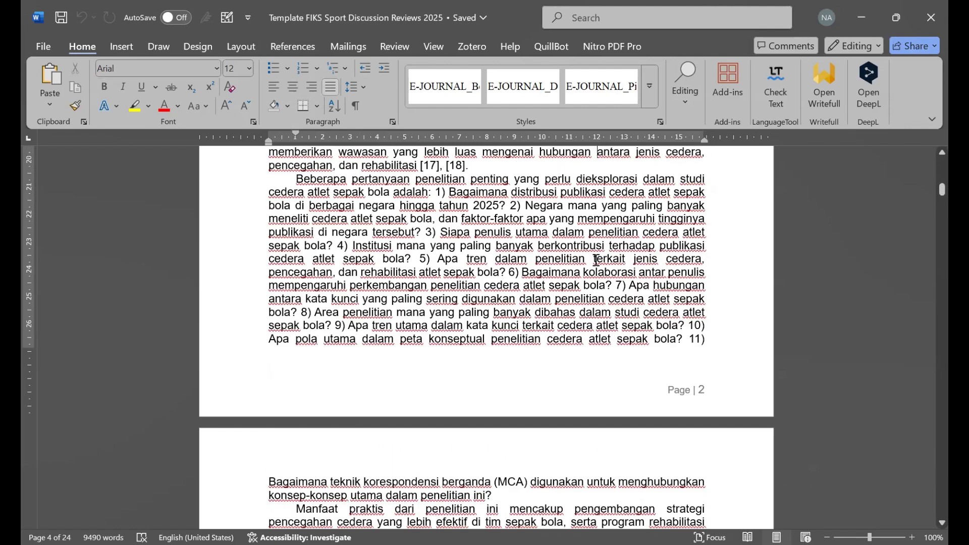
{"action": "scroll", "coordinate": [596, 259], "scroll_direction": "down", "scroll_amount": 8}
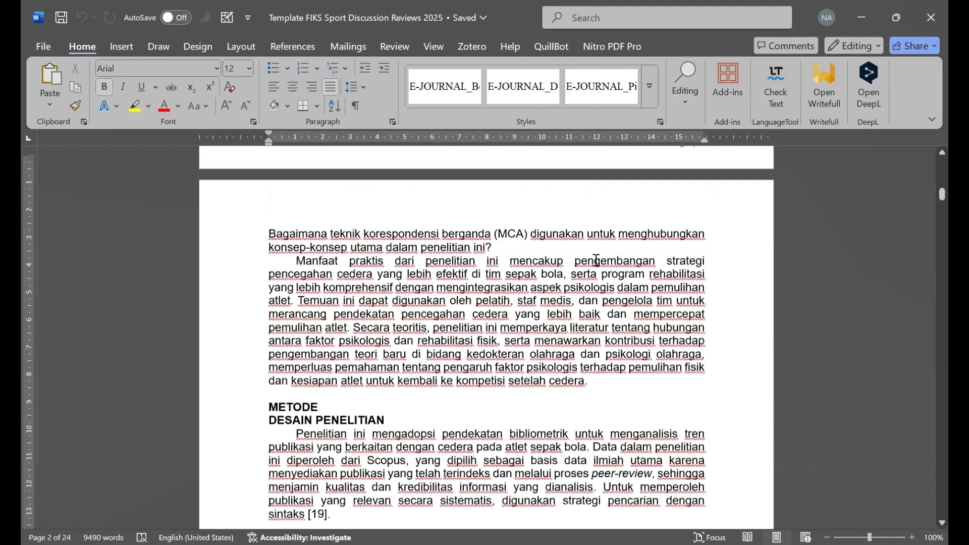
{"action": "scroll", "coordinate": [596, 260], "scroll_direction": "down", "scroll_amount": 2}
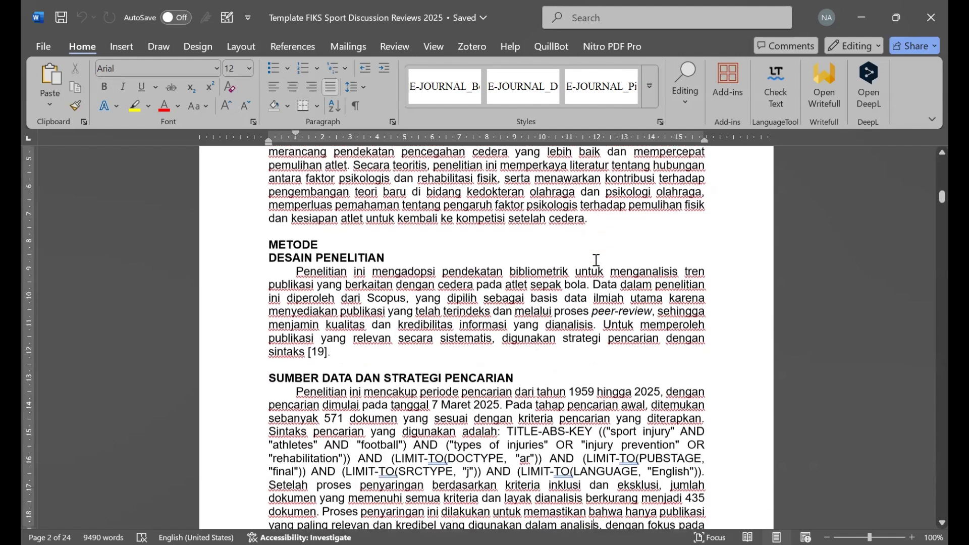
{"action": "scroll", "coordinate": [596, 260], "scroll_direction": "down", "scroll_amount": 1}
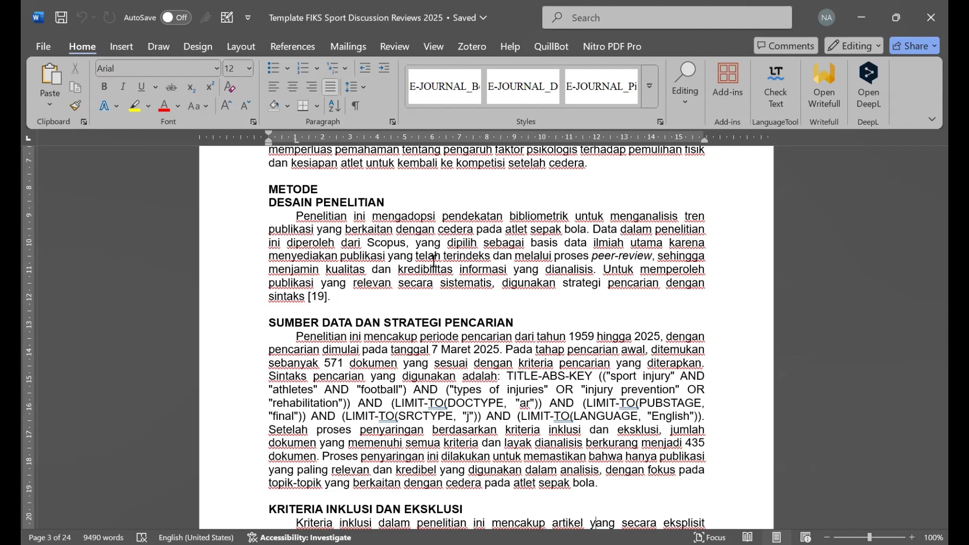
{"action": "left_click", "coordinate": [374, 238]}
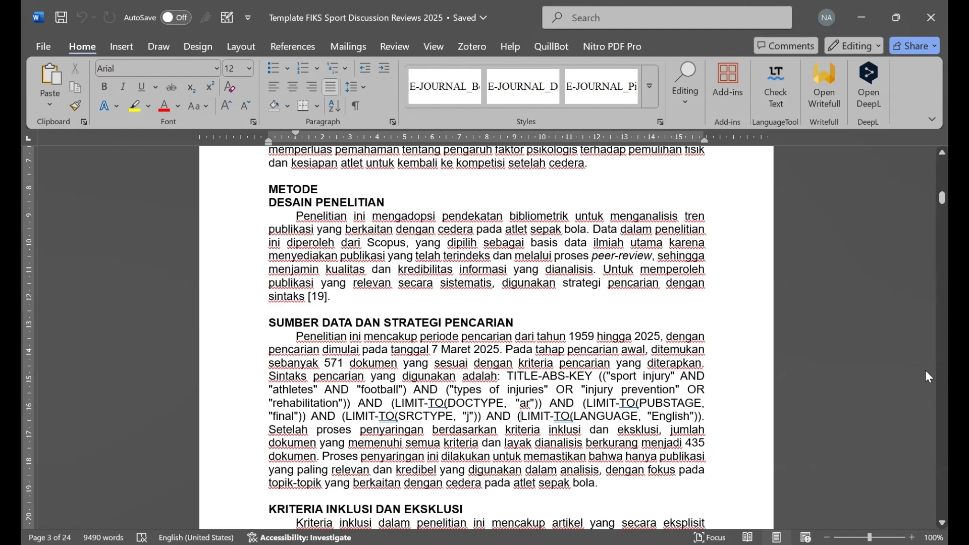
Step: Examine the Proses Analisis Bibliometrik section, its software paragraphs and the Gambar 1 workflow figure
{"action": "scroll", "coordinate": [925, 371], "scroll_direction": "down", "scroll_amount": 15}
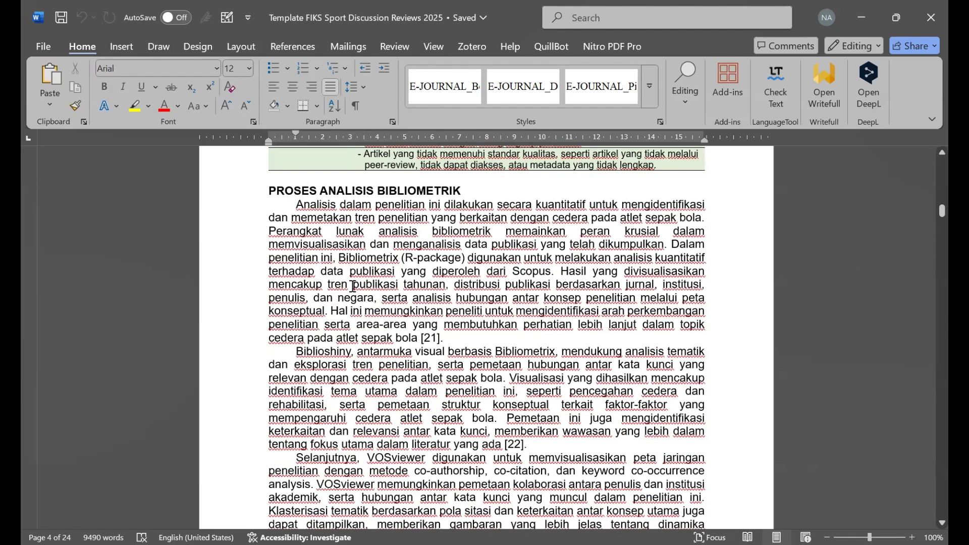
{"action": "left_click", "coordinate": [391, 281]}
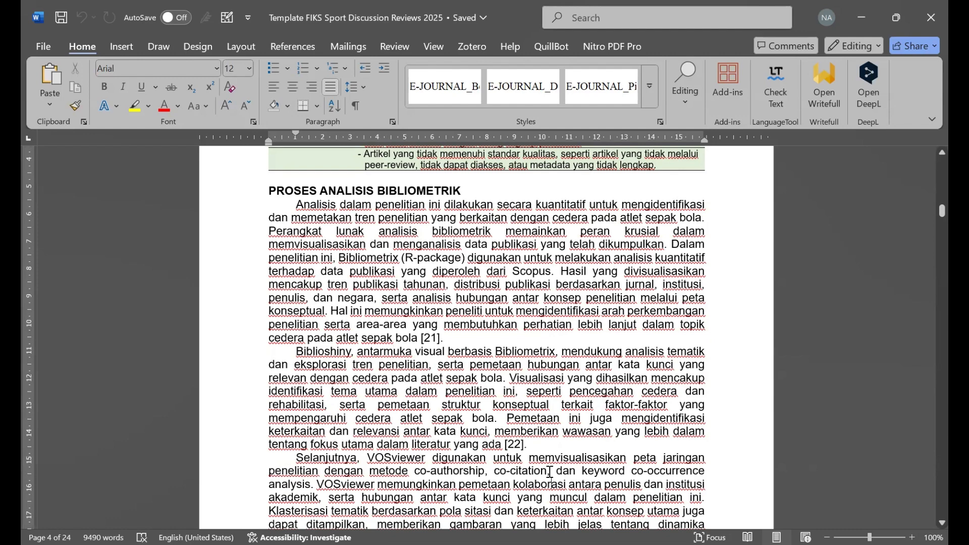
{"action": "scroll", "coordinate": [550, 472], "scroll_direction": "down", "scroll_amount": 2}
{"action": "scroll", "coordinate": [550, 472], "scroll_direction": "down", "scroll_amount": 8}
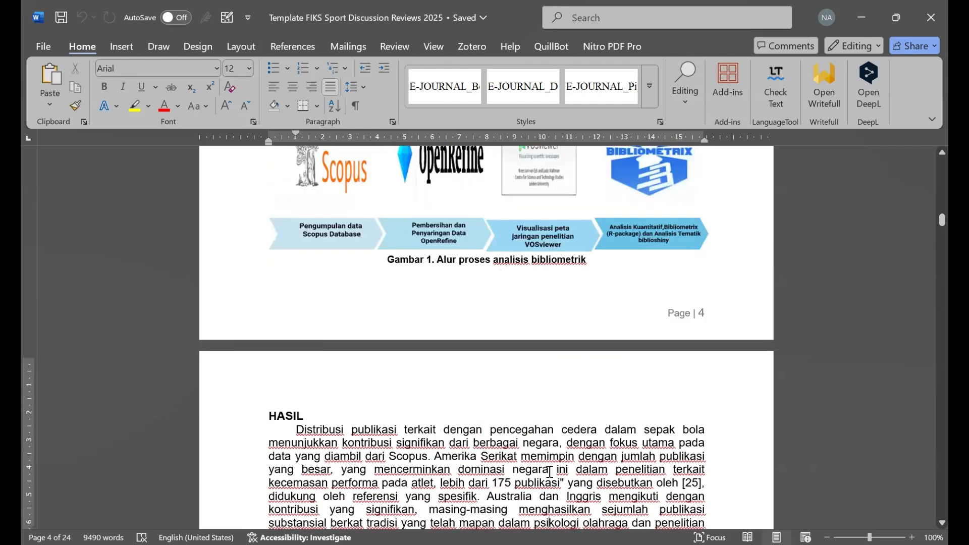
{"action": "key", "text": "Up"}
{"action": "key", "text": "Up"}
{"action": "key", "text": "Up"}
{"action": "key", "text": "Up"}
{"action": "key", "text": "Up"}
{"action": "key", "text": "Up"}
{"action": "key", "text": "Up"}
{"action": "key", "text": "Up"}
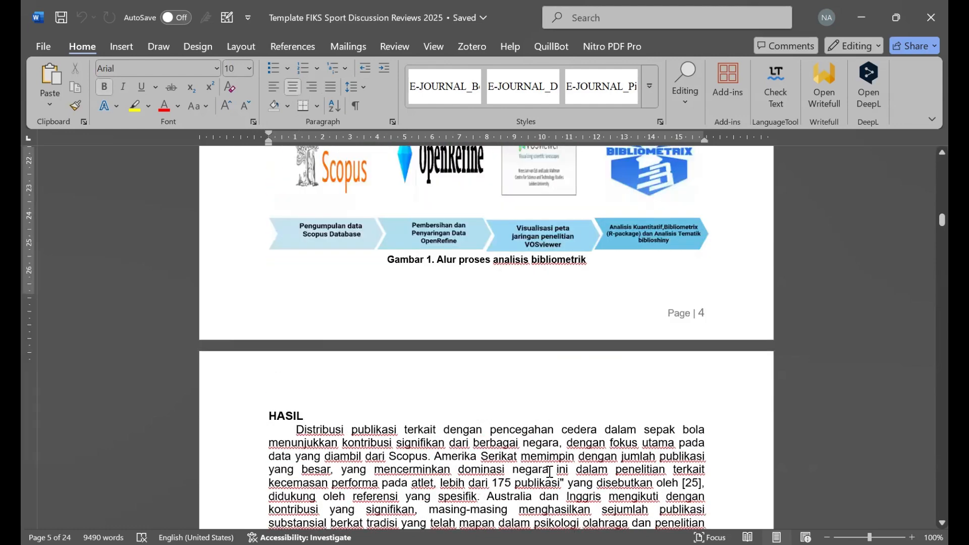
{"action": "key", "text": "Up"}
{"action": "key", "text": "Up"}
{"action": "key", "text": "Up"}
{"action": "key", "text": "Up"}
{"action": "key", "text": "Up"}
{"action": "key", "text": "Up"}
{"action": "key", "text": "Up"}
{"action": "key", "text": "Up"}
{"action": "key", "text": "Up"}
{"action": "key", "text": "Up"}
{"action": "key", "text": "Up"}
{"action": "key", "text": "Up"}
{"action": "key", "text": "Up"}
{"action": "key", "text": "Up"}
{"action": "key", "text": "Up"}
{"action": "key", "text": "Up"}
{"action": "key", "text": "Up"}
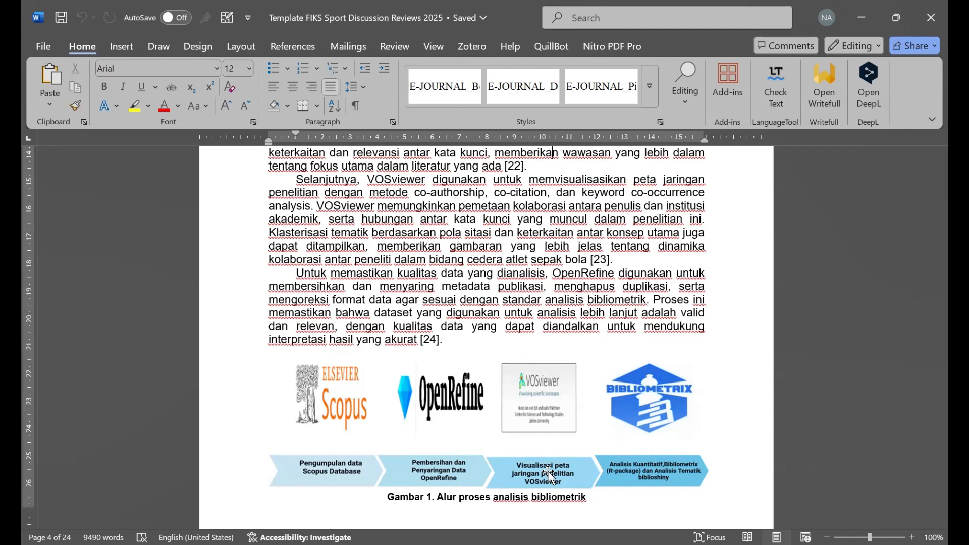
{"action": "scroll", "coordinate": [928, 180], "scroll_direction": "up", "scroll_amount": 6}
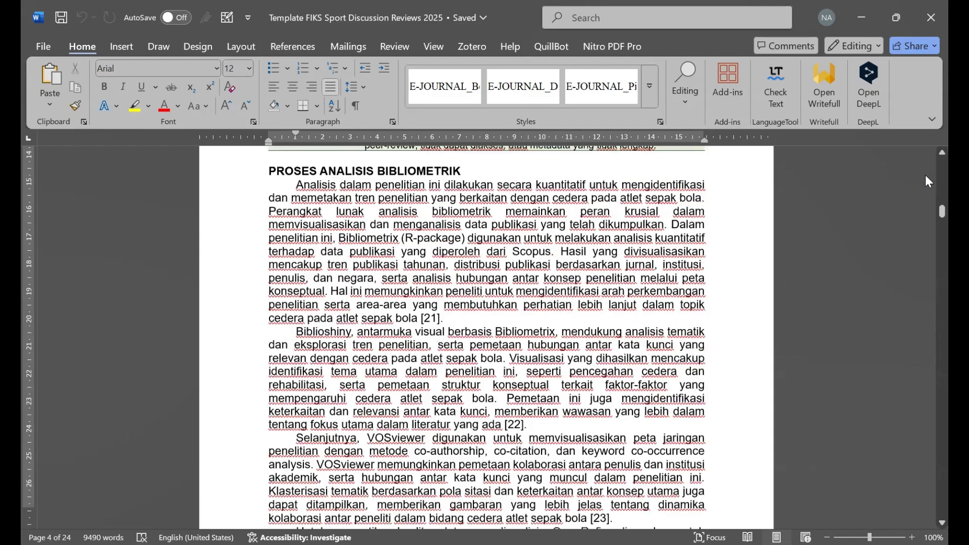
Step: Read the introduction paragraphs on injury impact, psychological rehabilitation and the role of bibliometric analysis
{"action": "scroll", "coordinate": [927, 181], "scroll_direction": "up", "scroll_amount": 20}
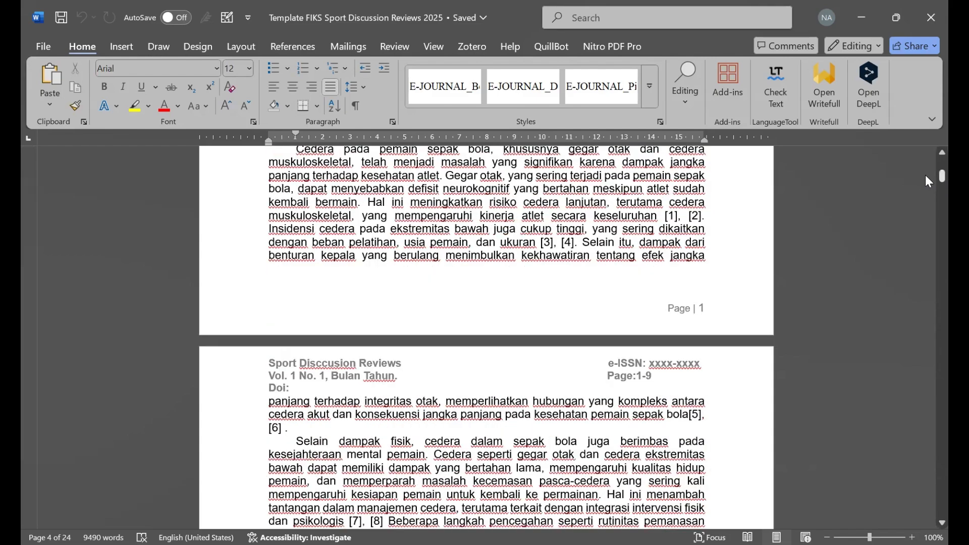
{"action": "left_click_drag", "start_coordinate": [929, 163], "coordinate": [928, 198]}
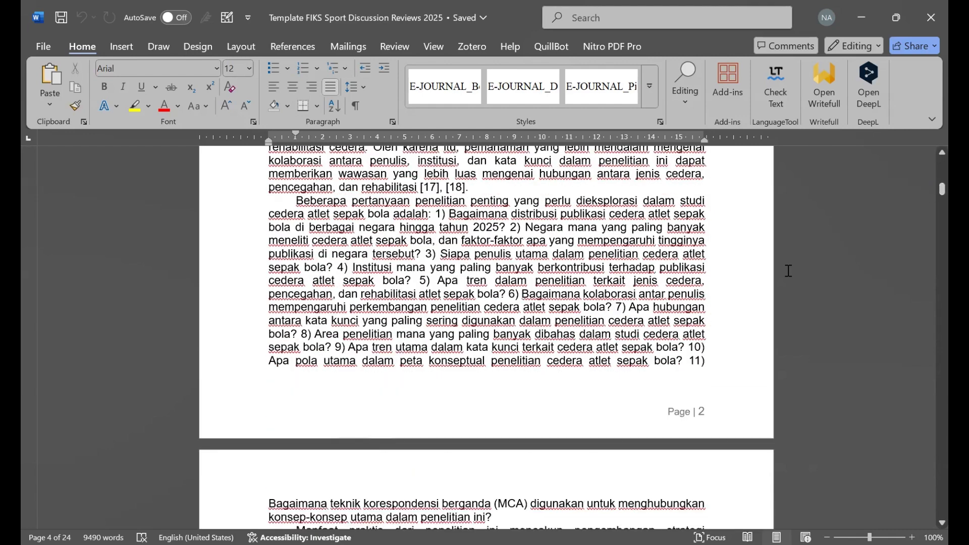
{"action": "scroll", "coordinate": [925, 168], "scroll_direction": "up", "scroll_amount": 9}
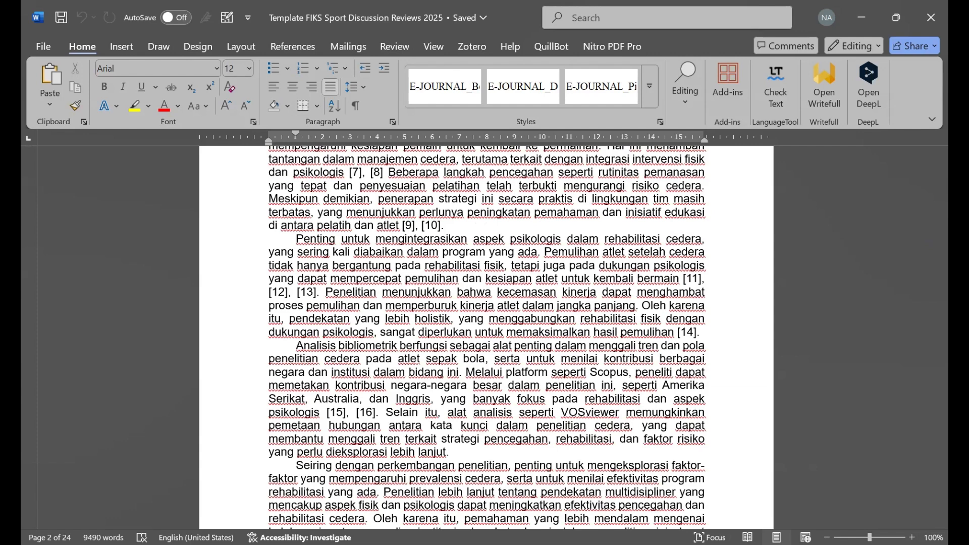
Step: Switch to the ChatGPT outline chat and examine every row of the inclusion and exclusion criteria table
{"action": "key", "text": "alt+Tab"}
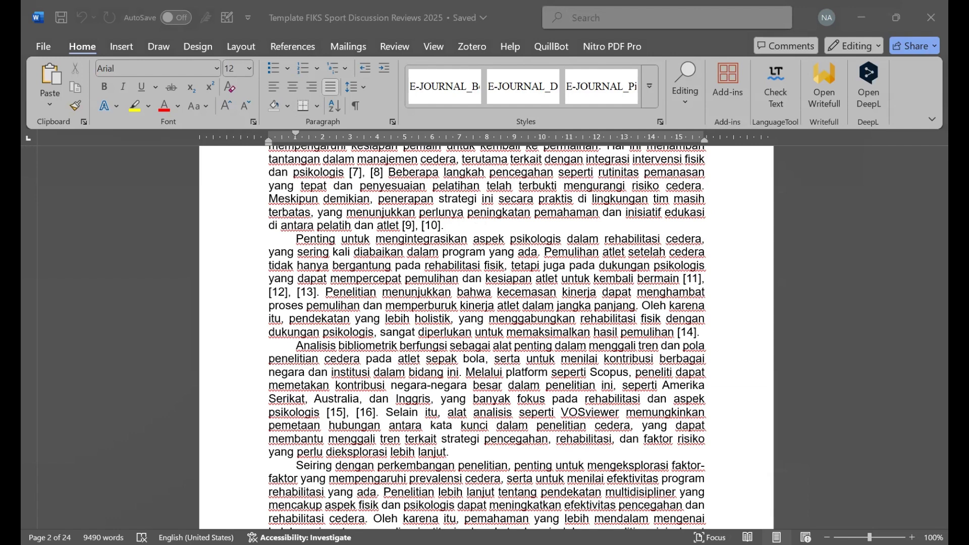
{"action": "key", "text": "alt+Tab"}
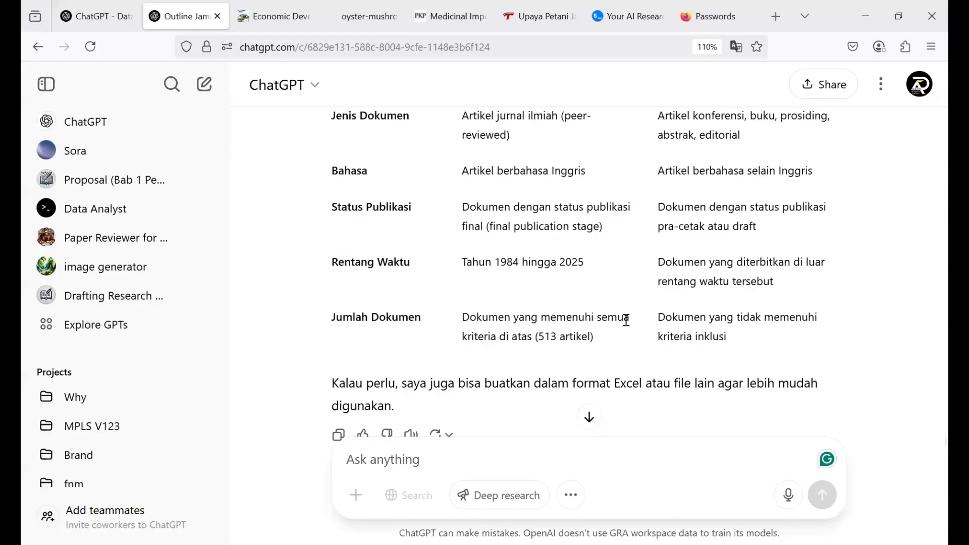
{"action": "scroll", "coordinate": [928, 194], "scroll_direction": "up", "scroll_amount": 15}
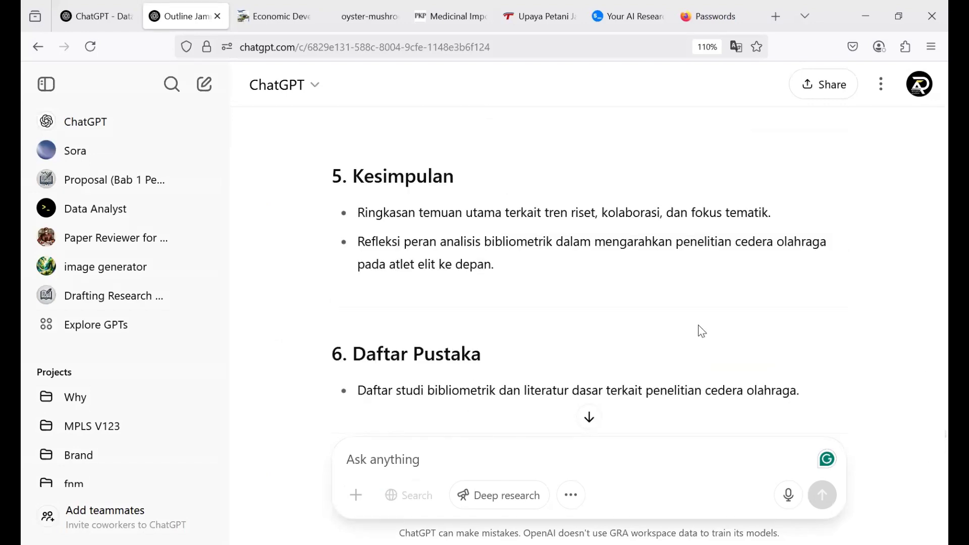
{"action": "scroll", "coordinate": [701, 331], "scroll_direction": "down", "scroll_amount": 15}
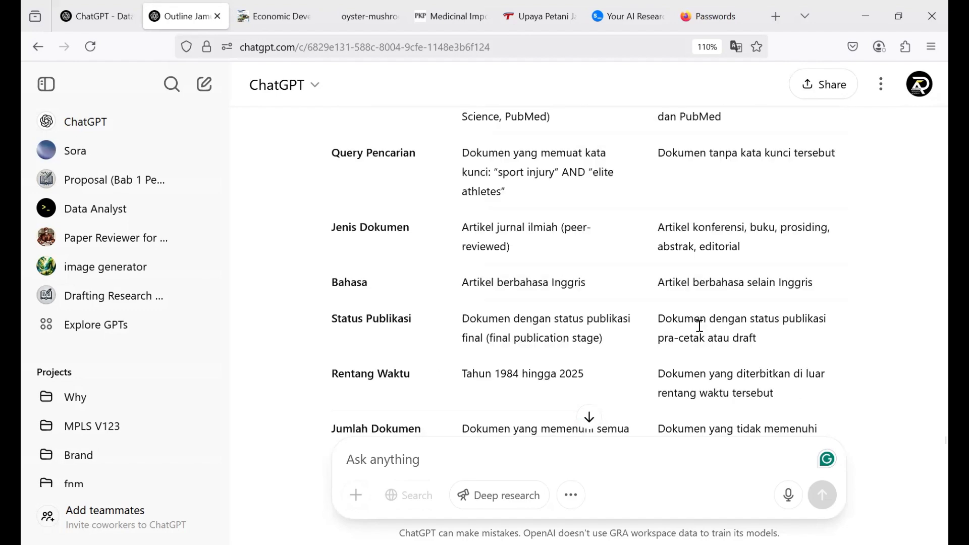
{"action": "scroll", "coordinate": [701, 331], "scroll_direction": "up", "scroll_amount": 4}
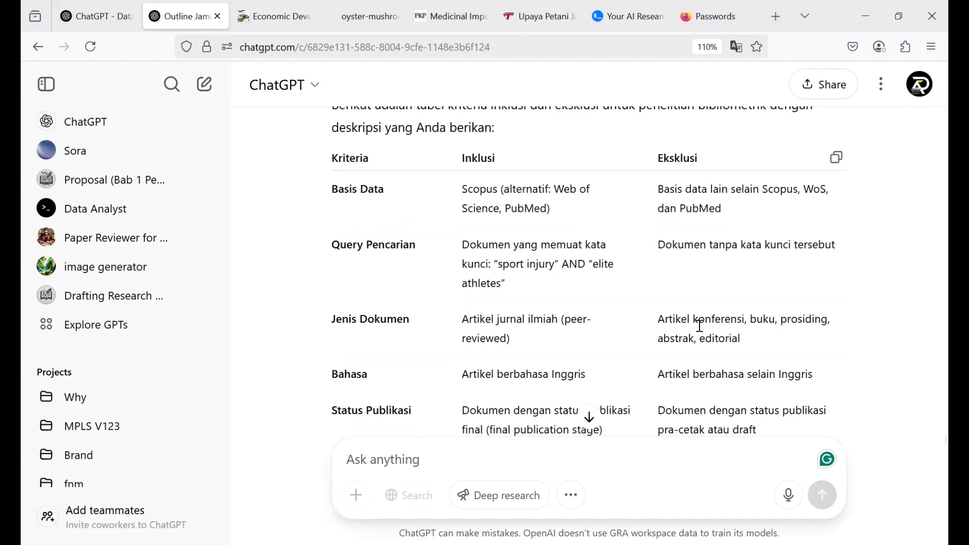
{"action": "scroll", "coordinate": [700, 326], "scroll_direction": "up", "scroll_amount": 2}
{"action": "scroll", "coordinate": [700, 326], "scroll_direction": "down", "scroll_amount": 1}
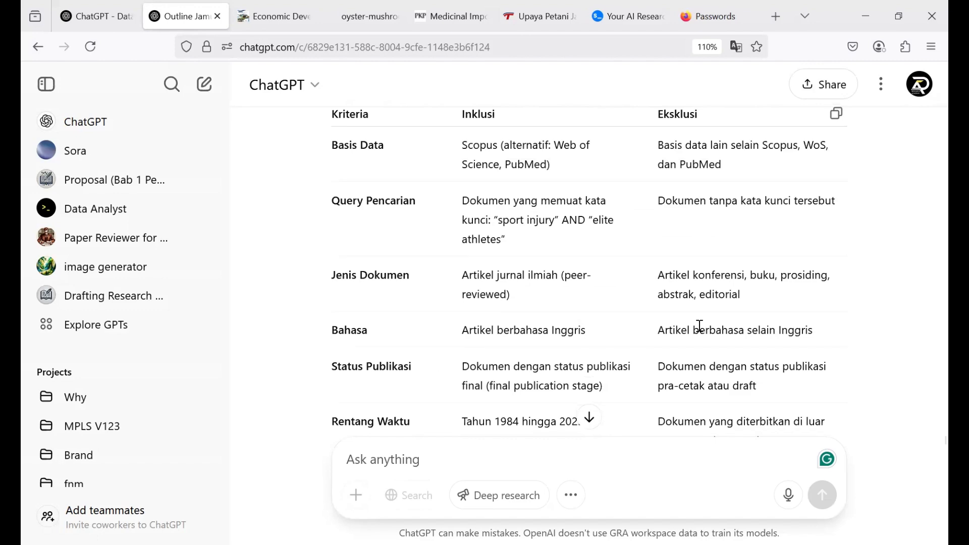
{"action": "scroll", "coordinate": [700, 326], "scroll_direction": "down", "scroll_amount": 3}
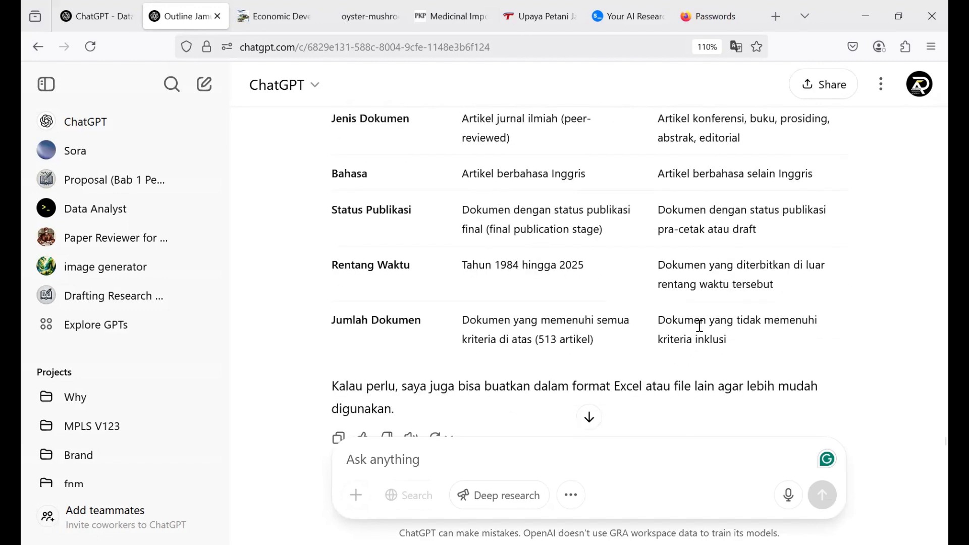
{"action": "scroll", "coordinate": [700, 328], "scroll_direction": "up", "scroll_amount": 2}
{"action": "scroll", "coordinate": [699, 326], "scroll_direction": "down", "scroll_amount": 2}
{"action": "scroll", "coordinate": [597, 294], "scroll_direction": "up", "scroll_amount": 10}
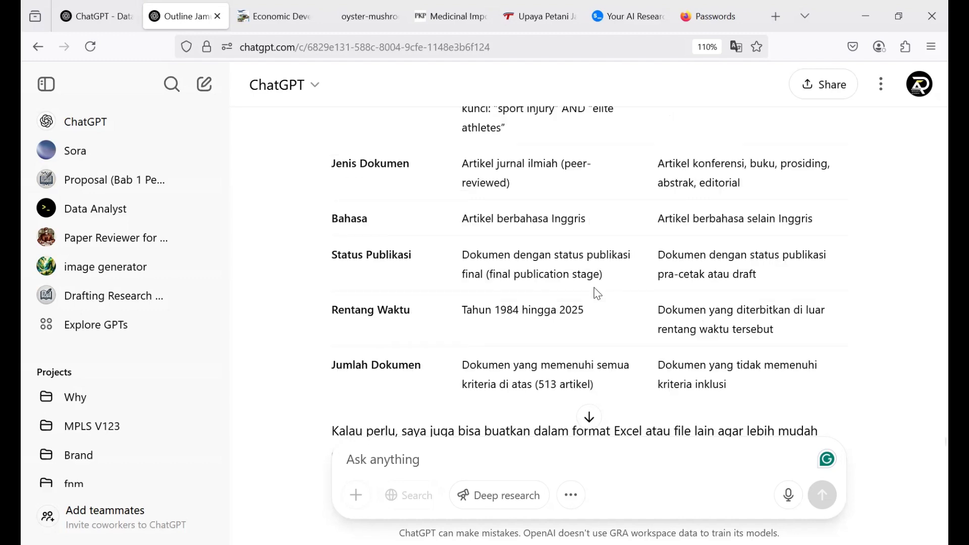
Step: Look back through the chat to the English Outline Komprehensif and review it from Introduction to References
{"action": "scroll", "coordinate": [597, 293], "scroll_direction": "up", "scroll_amount": 15}
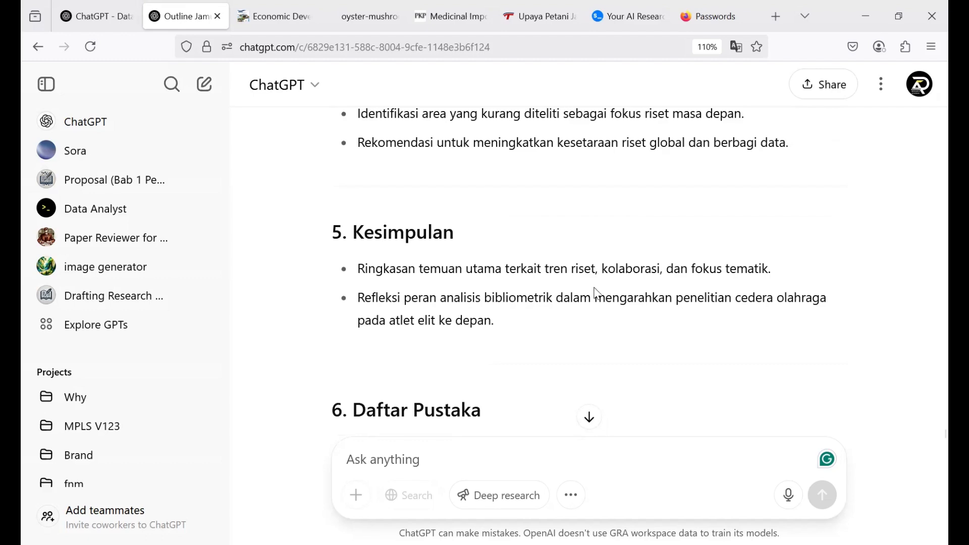
{"action": "scroll", "coordinate": [597, 293], "scroll_direction": "up", "scroll_amount": 15}
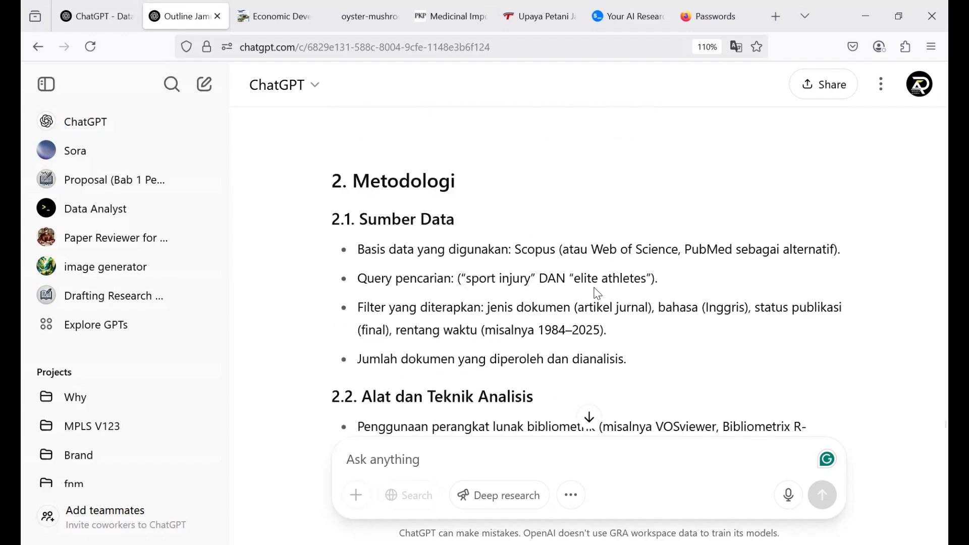
{"action": "scroll", "coordinate": [597, 294], "scroll_direction": "up", "scroll_amount": 15}
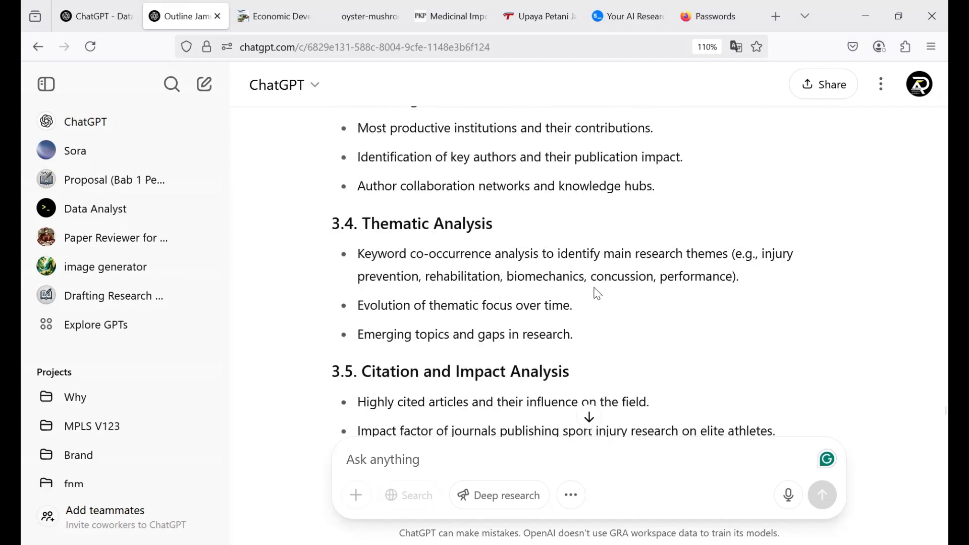
{"action": "scroll", "coordinate": [597, 294], "scroll_direction": "up", "scroll_amount": 3}
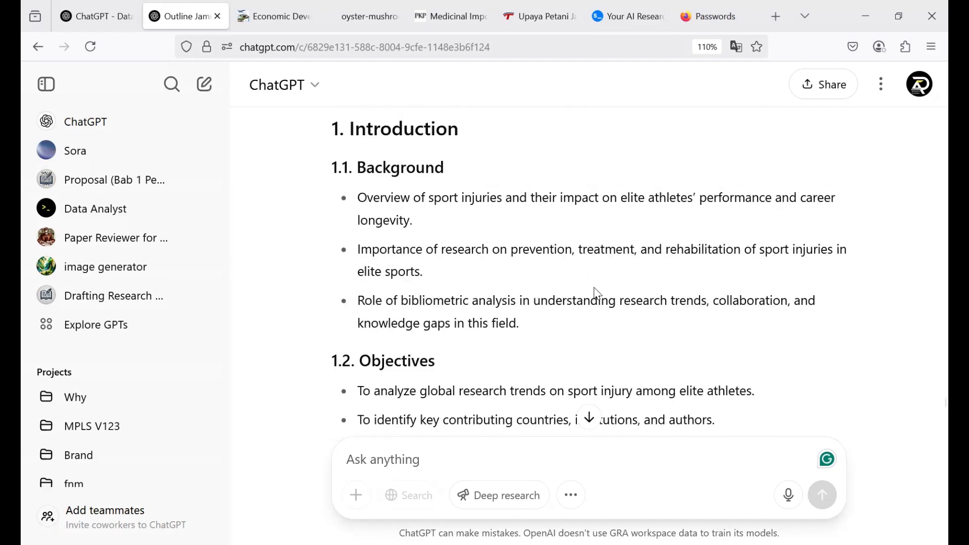
{"action": "scroll", "coordinate": [597, 294], "scroll_direction": "up", "scroll_amount": 2}
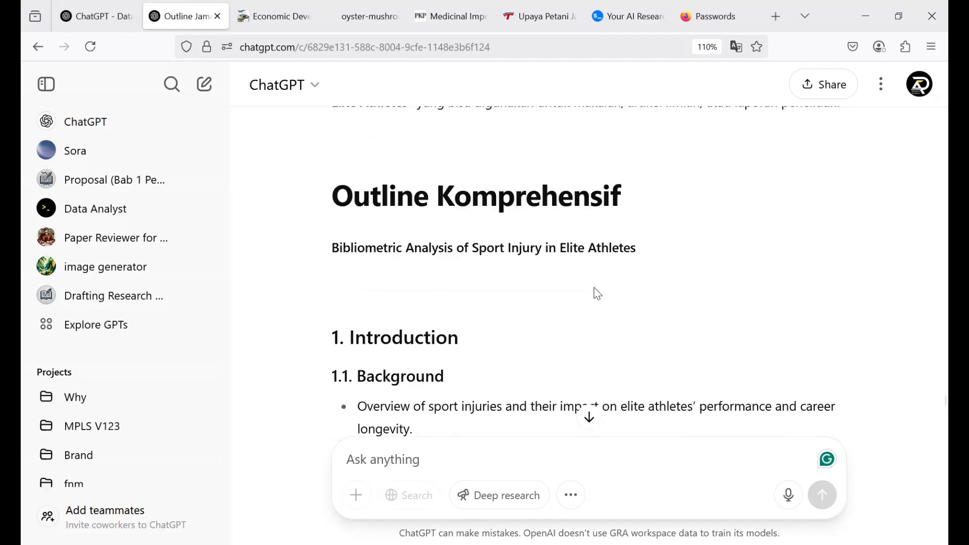
{"action": "scroll", "coordinate": [596, 294], "scroll_direction": "down", "scroll_amount": 10}
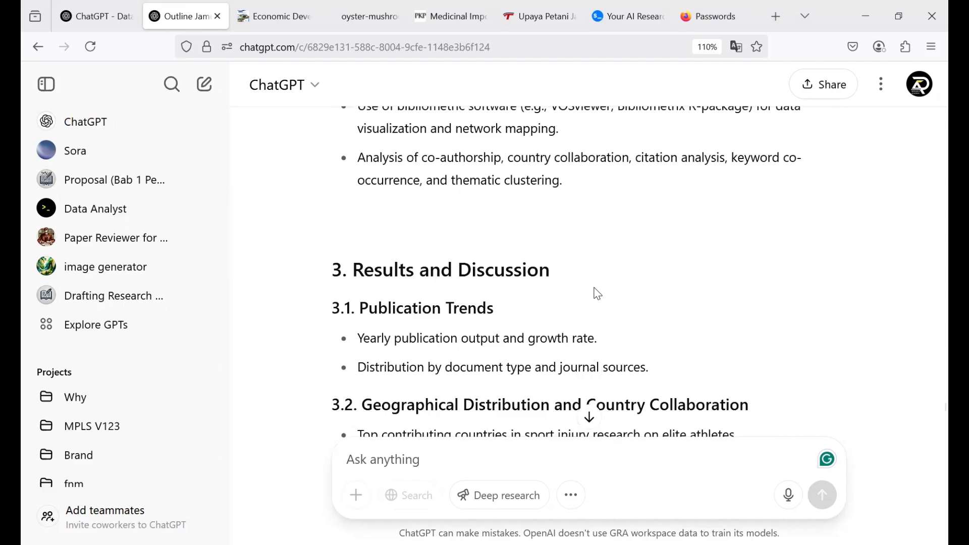
{"action": "scroll", "coordinate": [598, 294], "scroll_direction": "down", "scroll_amount": 12}
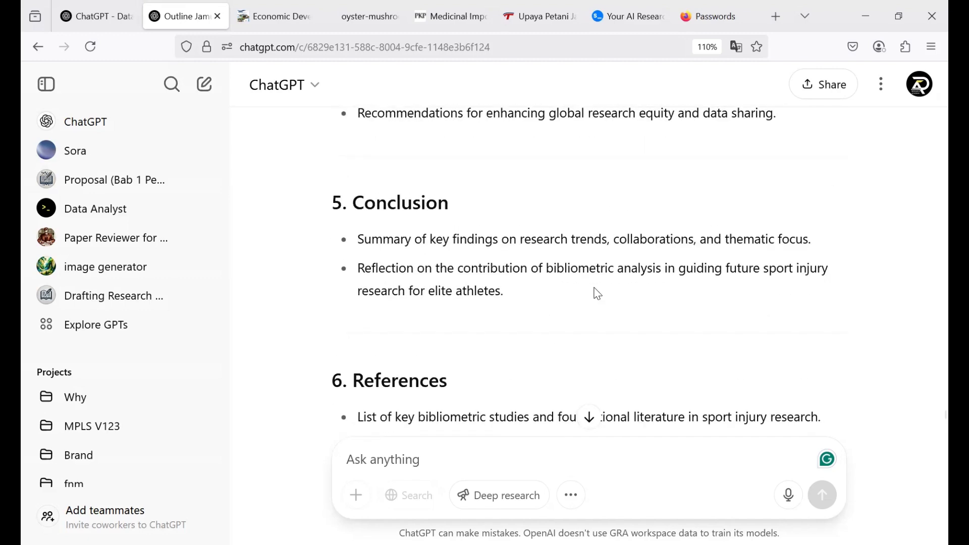
Step: Read the Indonesian outline's Latar Belakang, Tujuan, Sumber Data and Alat dan Teknik Analisis sections
{"action": "scroll", "coordinate": [597, 293], "scroll_direction": "down", "scroll_amount": 6}
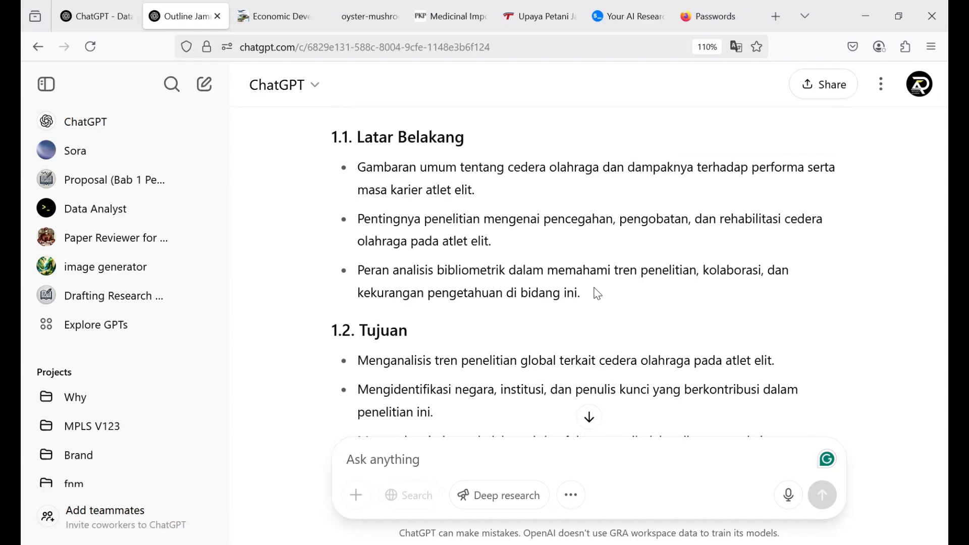
{"action": "scroll", "coordinate": [597, 294], "scroll_direction": "down", "scroll_amount": 5}
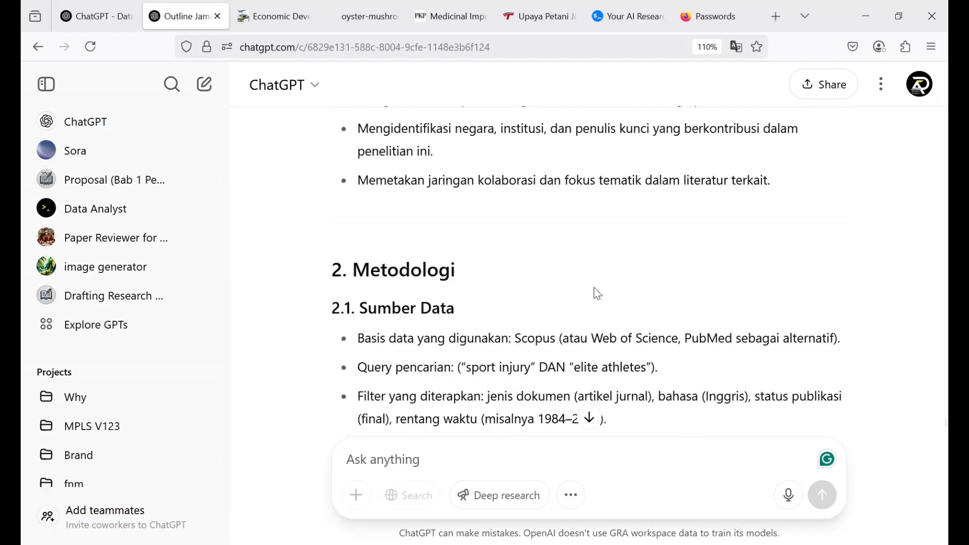
{"action": "scroll", "coordinate": [598, 293], "scroll_direction": "down", "scroll_amount": 4}
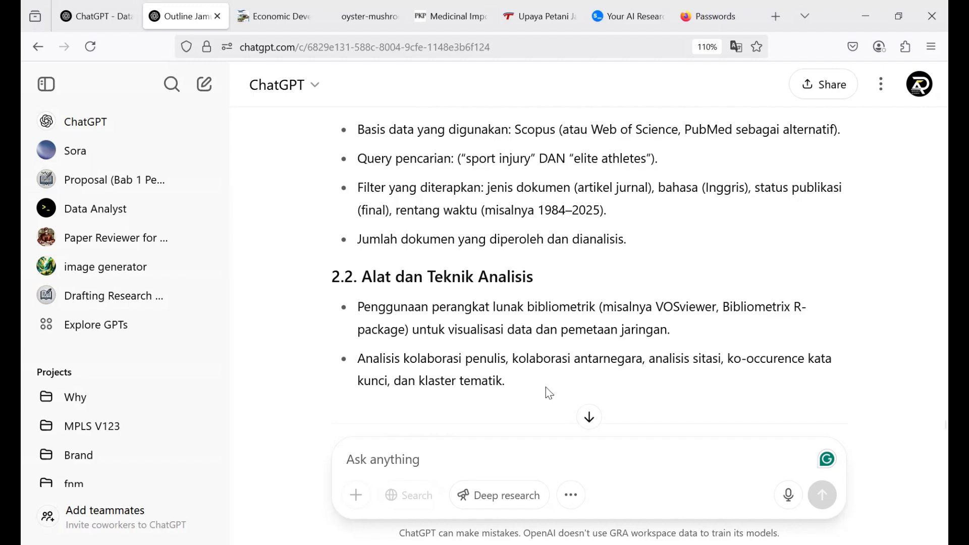
Step: Look over the end of the Indonesian outline and bring up the BISMA journal article on oyster mushroom cultivation
{"action": "left_click", "coordinate": [413, 462]}
{"action": "scroll", "coordinate": [927, 431], "scroll_direction": "down", "scroll_amount": 20}
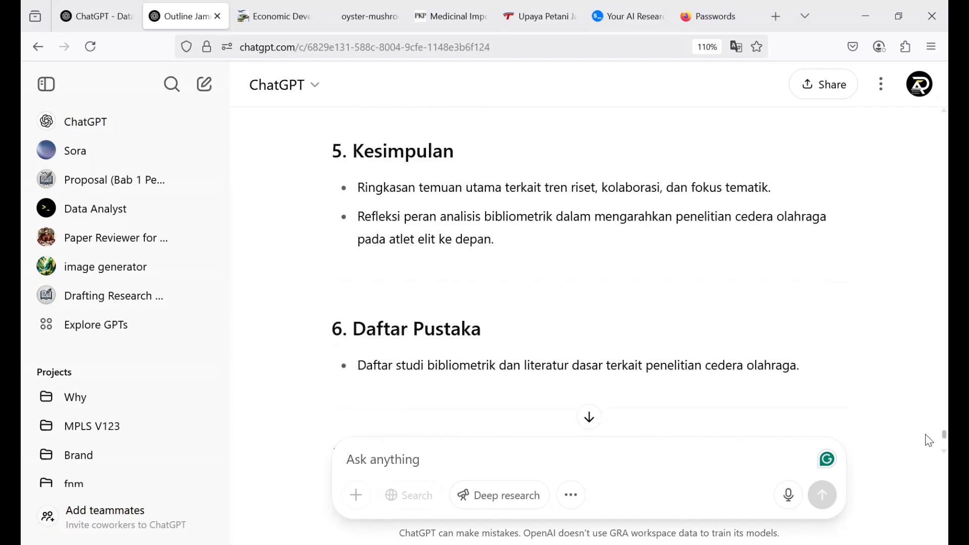
{"action": "left_click", "coordinate": [292, 7]}
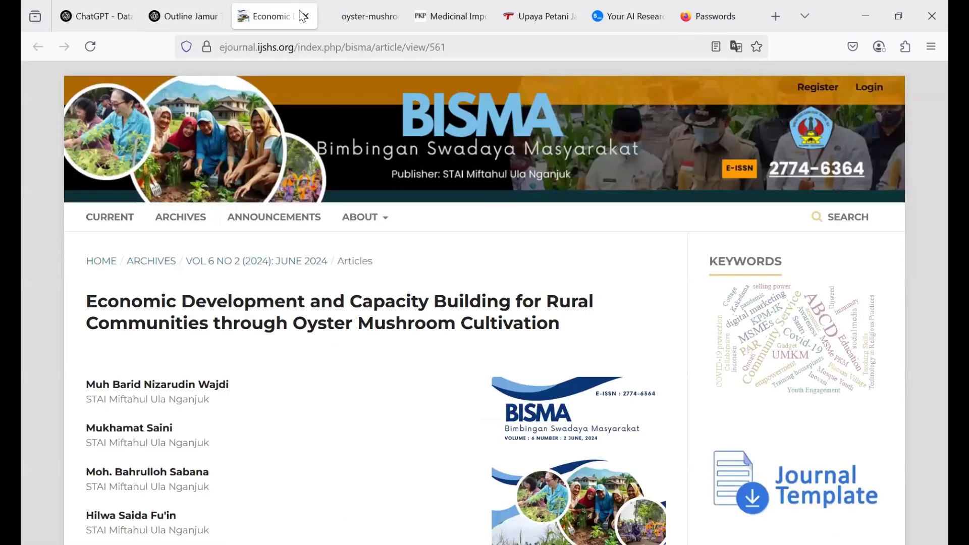
Step: Close the four oyster mushroom article pages and the saved passwords page, leaving the scite assistant and ChatGPT chats open
{"action": "left_click", "coordinate": [304, 16]}
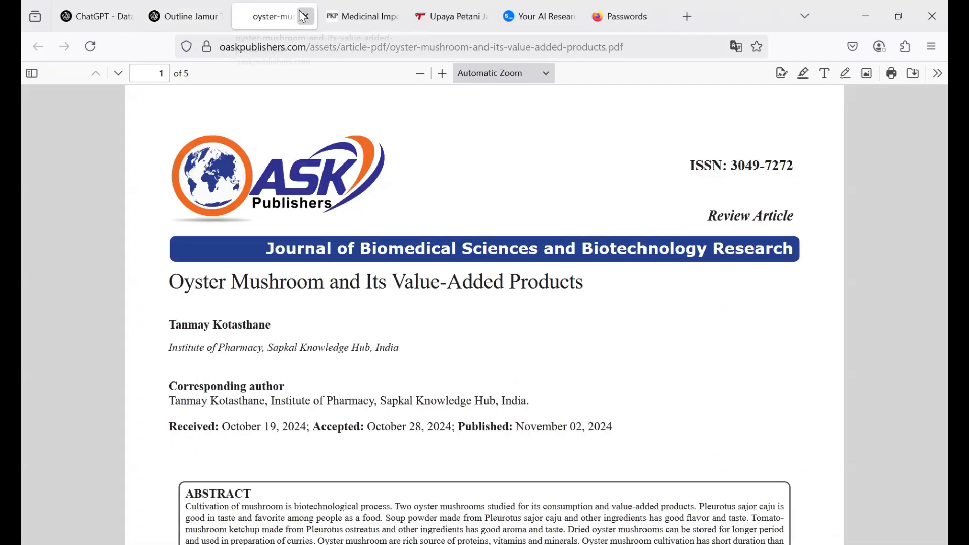
{"action": "left_click", "coordinate": [304, 16]}
{"action": "left_click", "coordinate": [304, 16]}
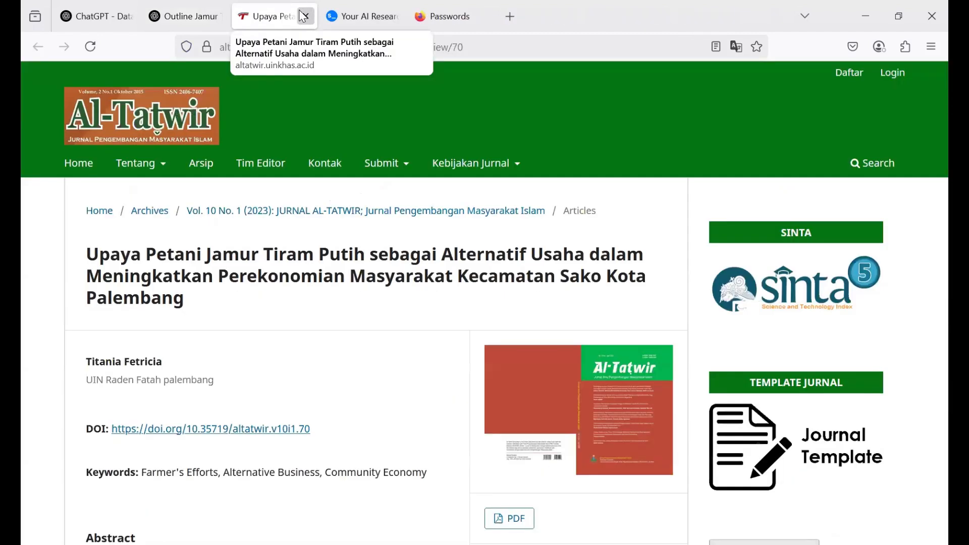
{"action": "left_click", "coordinate": [304, 16]}
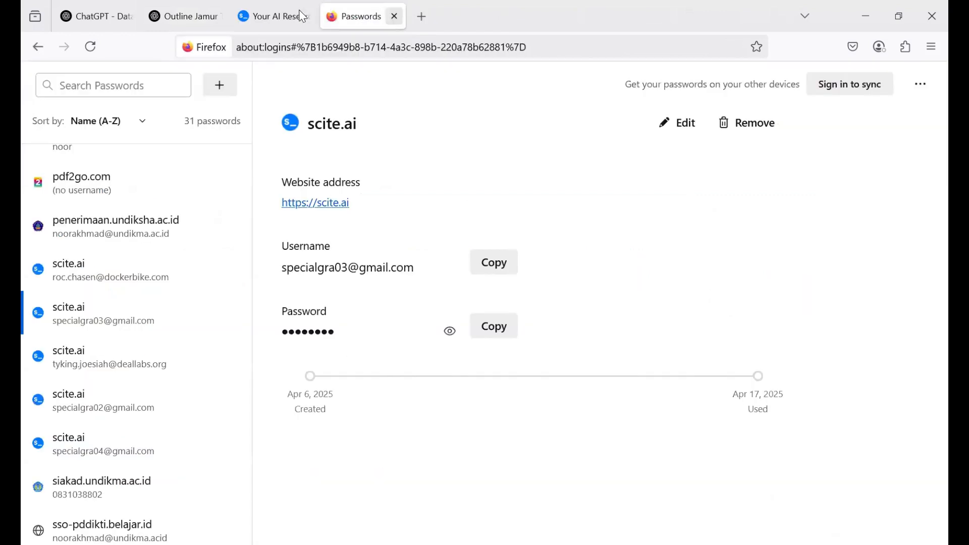
{"action": "key", "text": "ctrl+w"}
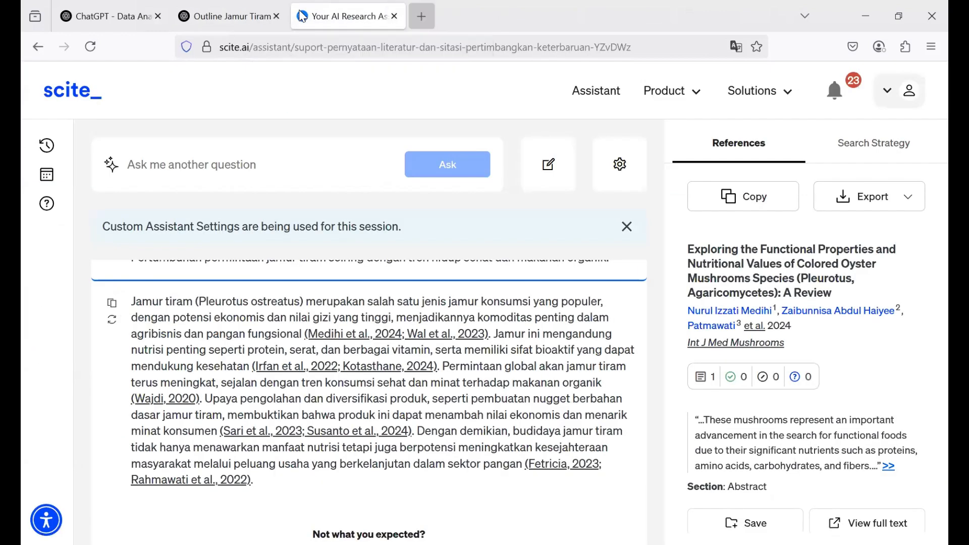
Step: Search Google for "sinta 2 upi olahraga" in a new tab and reach the Jurnal Pendidikan Jasmani dan Olahraga website through its SINTA profile
{"action": "left_click", "coordinate": [422, 16]}
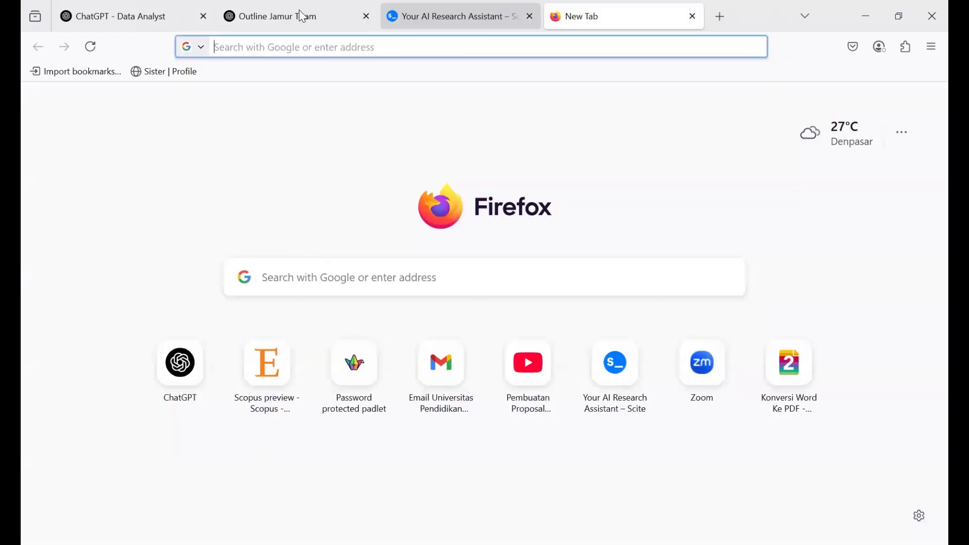
{"action": "left_click", "coordinate": [324, 48]}
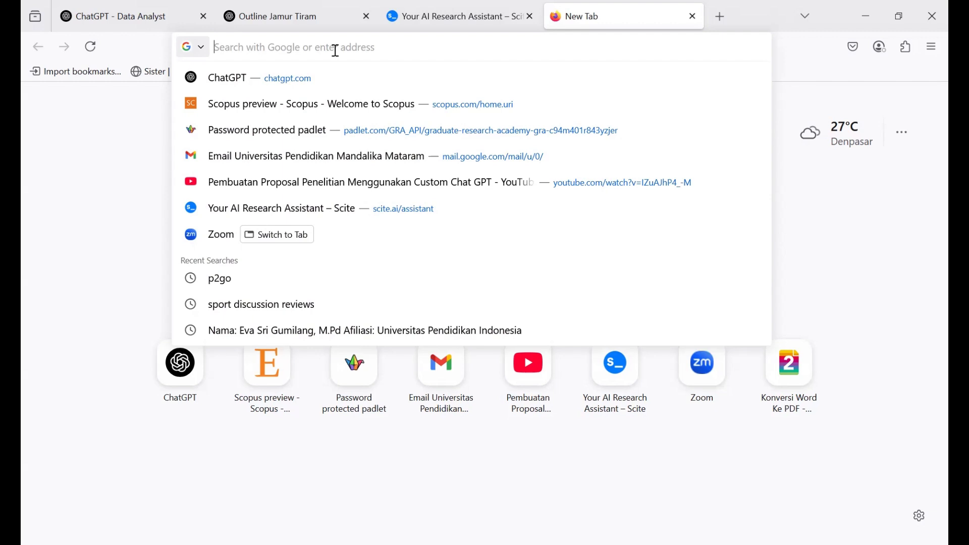
{"action": "type", "text": "upi"}
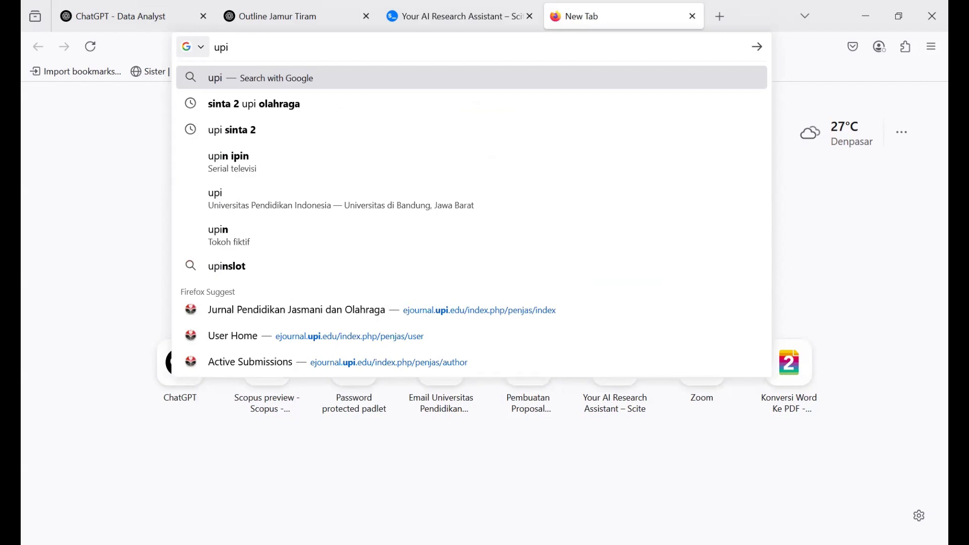
{"action": "type", "text": "olahraga"}
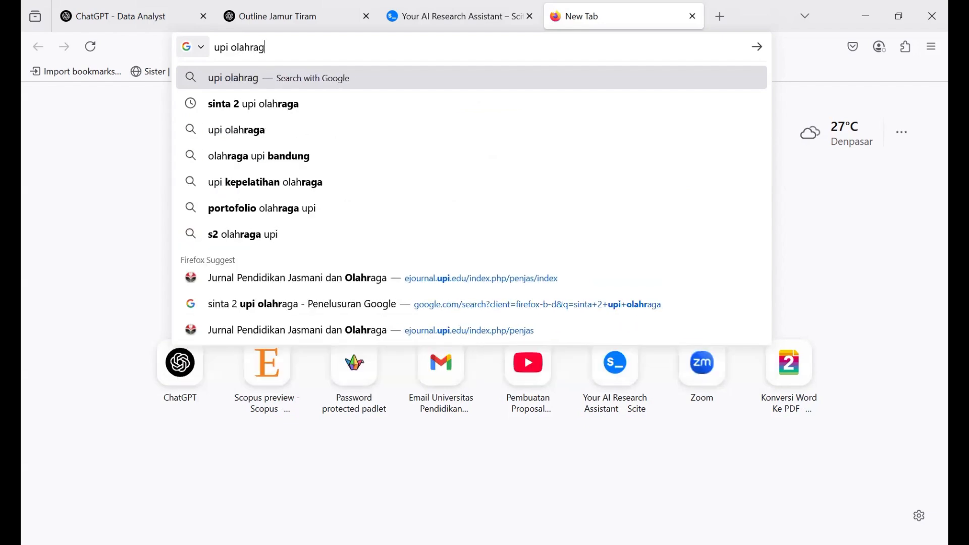
{"action": "left_click", "coordinate": [308, 107]}
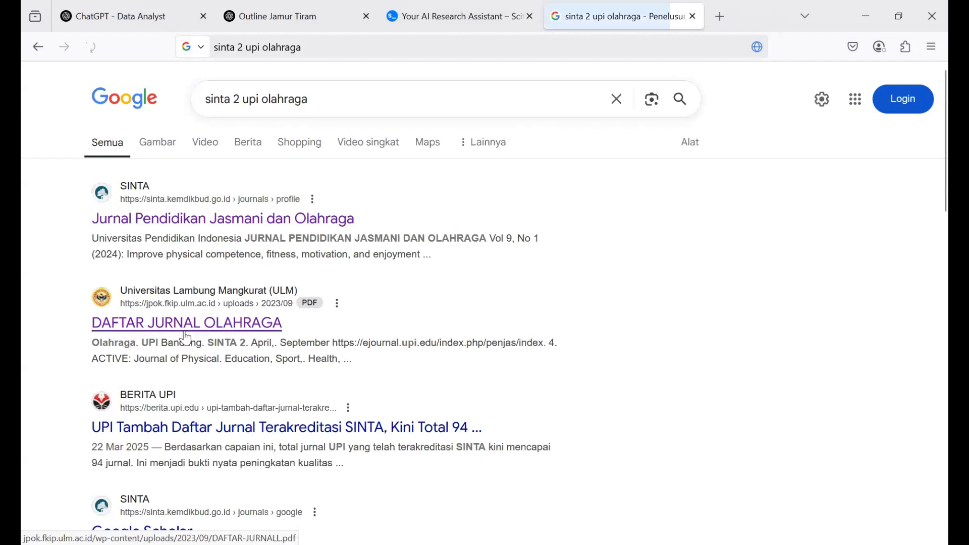
{"action": "left_click", "coordinate": [247, 224]}
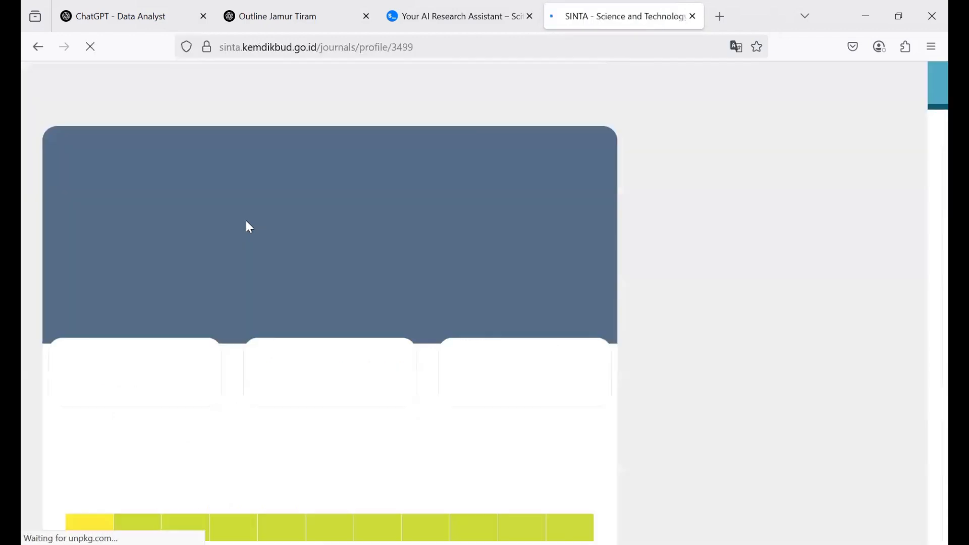
{"action": "left_click", "coordinate": [363, 440]}
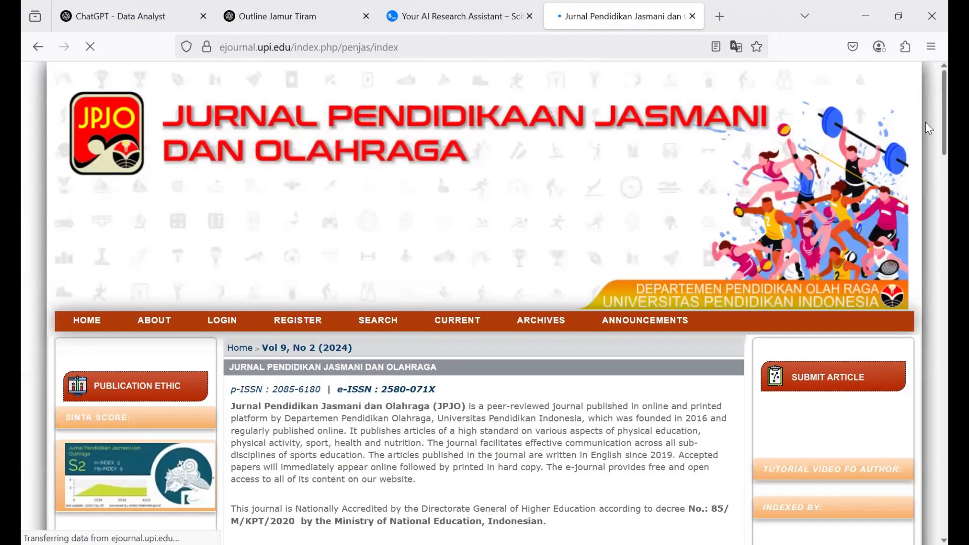
Step: Open the journal's Guidelines for Authors and look through the submission rules for the introduction, method, findings and conclusion sections
{"action": "left_click_drag", "start_coordinate": [944, 123], "coordinate": [925, 164]}
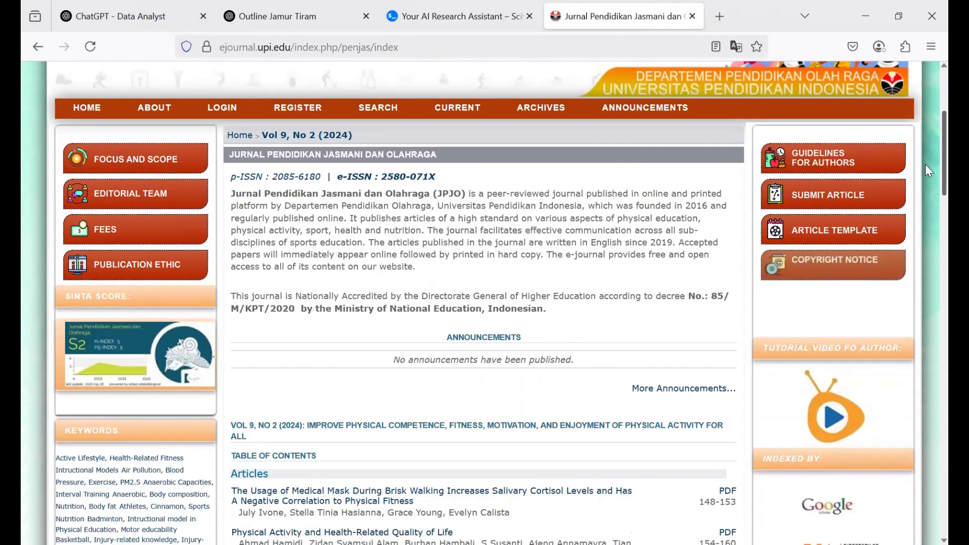
{"action": "left_click", "coordinate": [831, 169]}
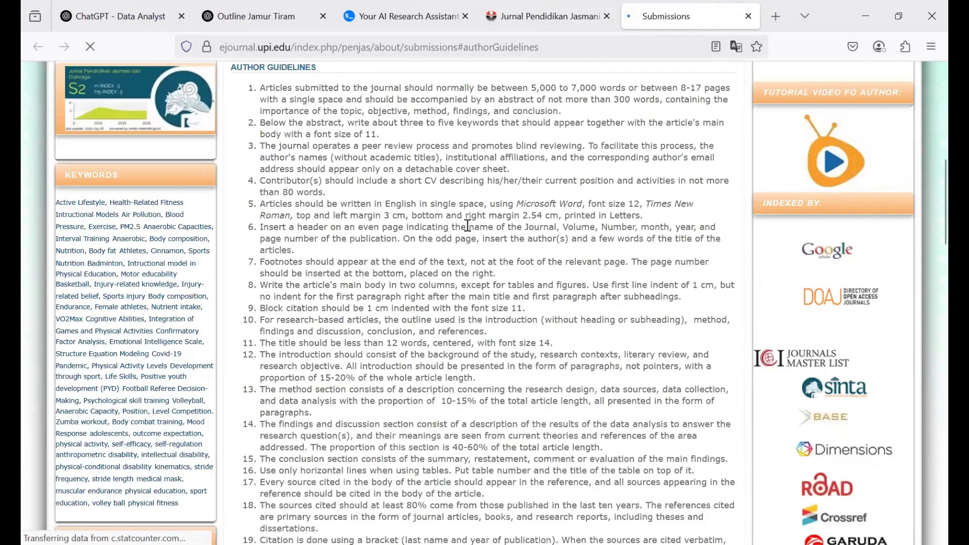
{"action": "left_click_drag", "start_coordinate": [925, 237], "coordinate": [926, 506]}
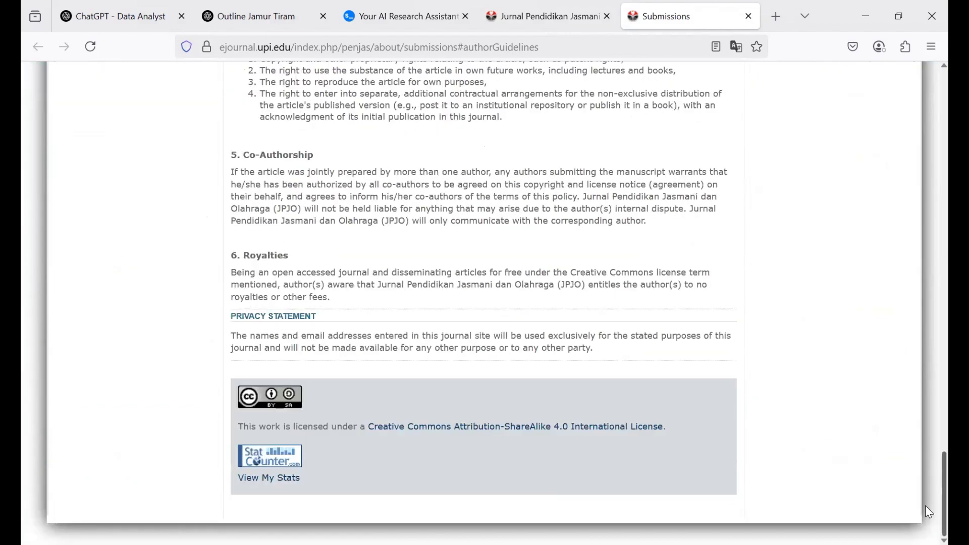
{"action": "left_click_drag", "start_coordinate": [926, 358], "coordinate": [926, 282]}
{"action": "left_click_drag", "start_coordinate": [929, 237], "coordinate": [929, 191]}
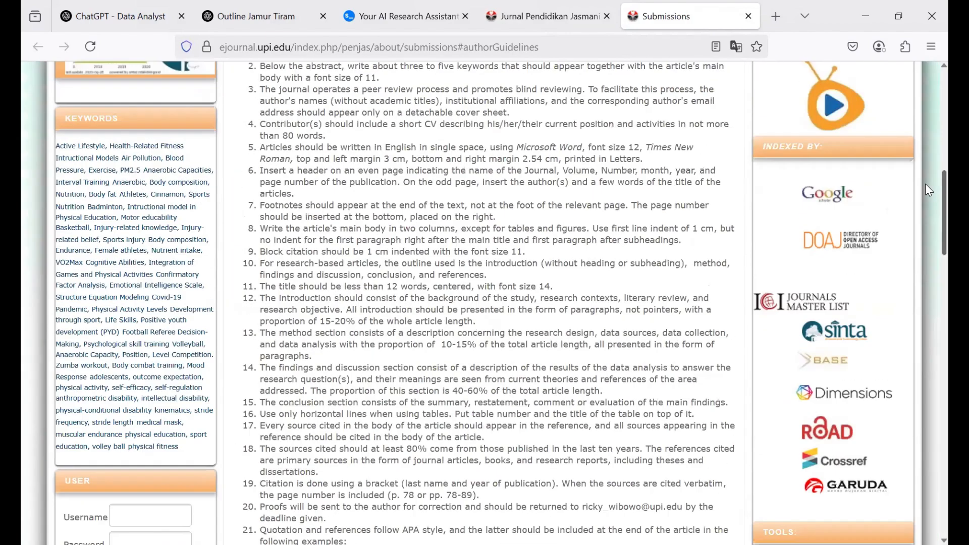
{"action": "left_click_drag", "start_coordinate": [929, 154], "coordinate": [925, 132]}
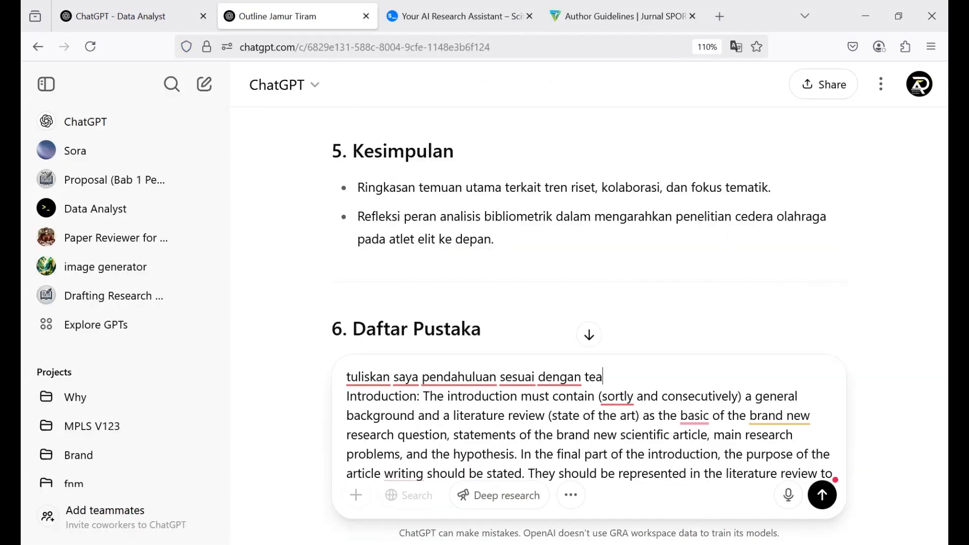
Step: Complete the prompt's opening line as "tuliskan saya pendahuluan sesuai dengan teamplate, tulis secara sistematis!" above the Introduction guideline and send it
{"action": "type", "text": "mplate"}
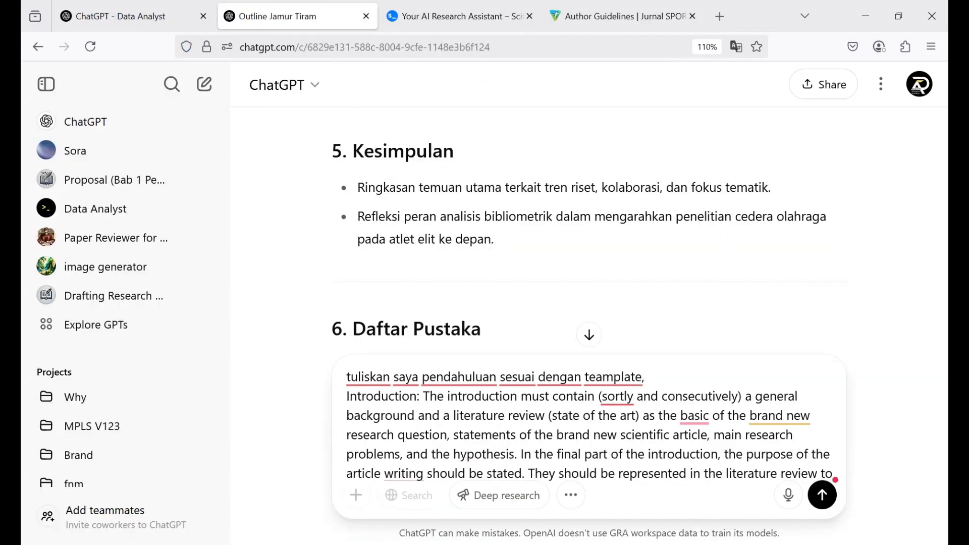
{"action": "type", "text": ", ini"}
{"action": "type", "text": ","}
{"action": "mouse_move", "coordinate": [681, 381]}
{"action": "key", "text": "BackSpace"}
{"action": "key", "text": "BackSpace"}
{"action": "key", "text": "BackSpace"}
{"action": "key", "text": "BackSpace"}
{"action": "type", "text": "tulis secara sistematis!"}
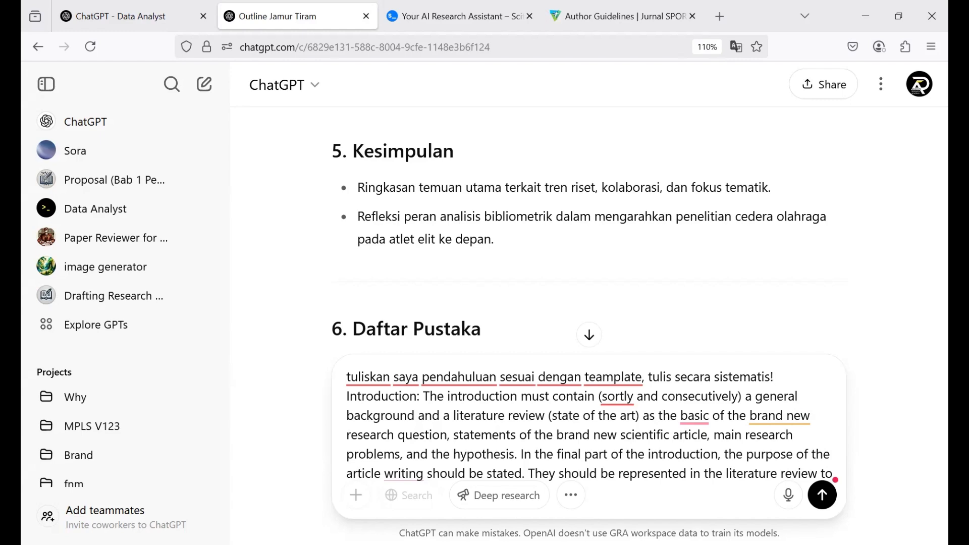
{"action": "key", "text": "Return"}
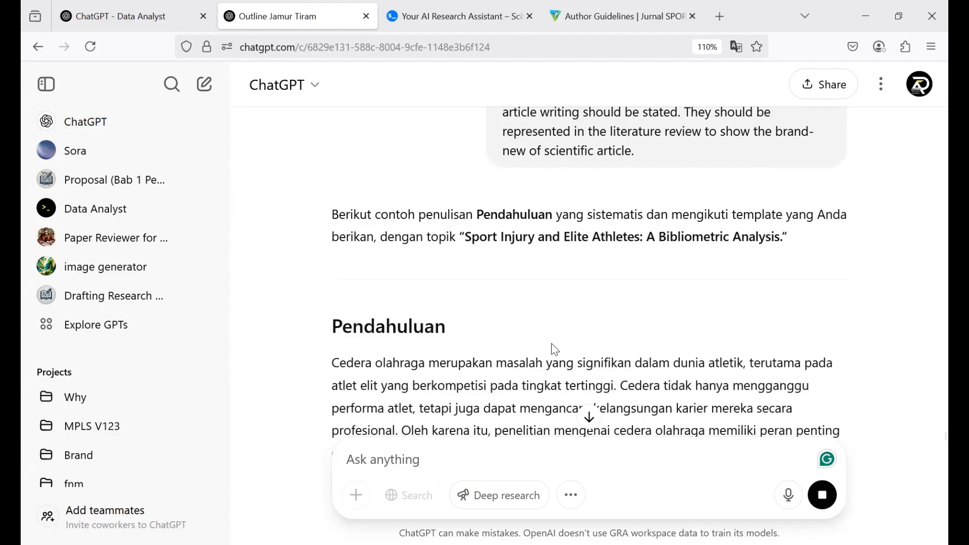
Step: Read the generated Pendahuluan from its opening paragraph to the article's purpose, and compare it with the Introduction guideline in the prompt
{"action": "scroll", "coordinate": [555, 349], "scroll_direction": "down", "scroll_amount": 7}
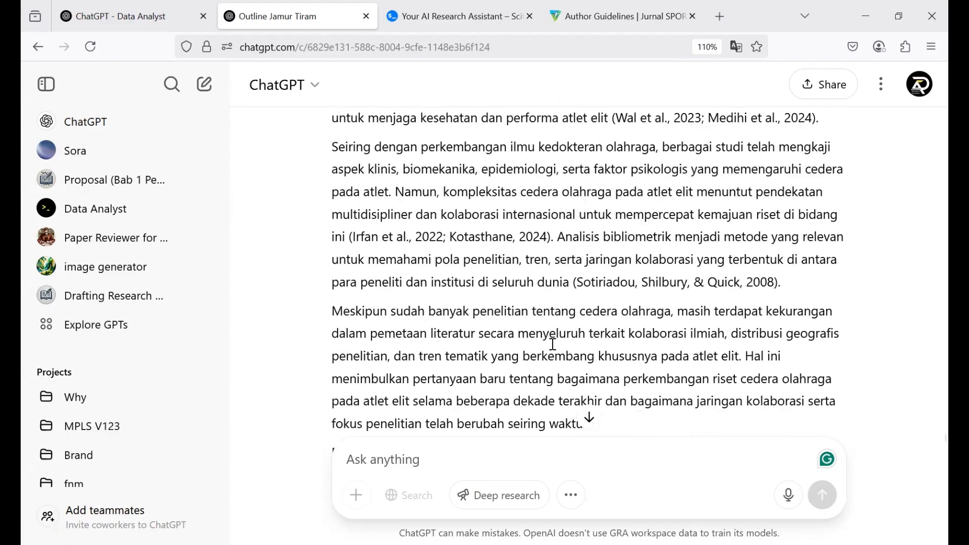
{"action": "scroll", "coordinate": [552, 344], "scroll_direction": "down", "scroll_amount": 8}
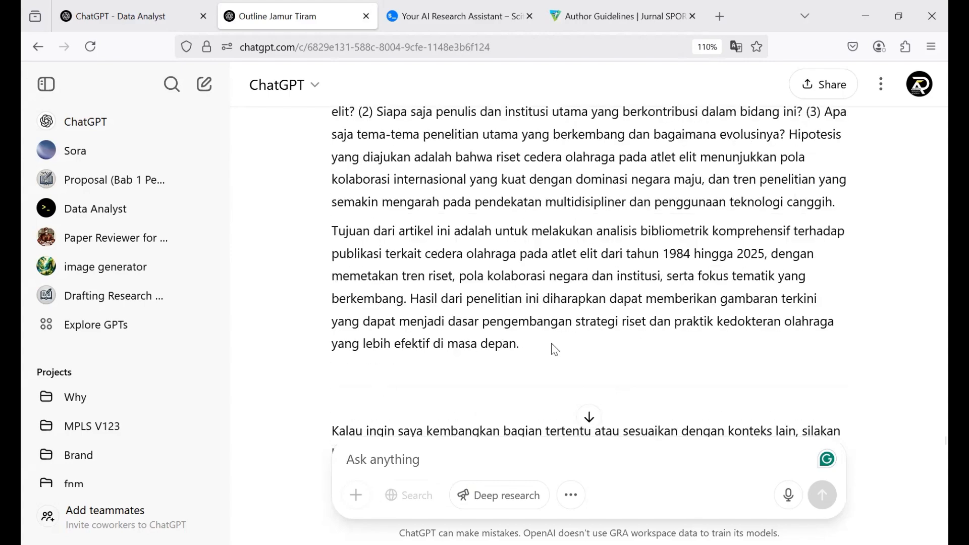
{"action": "scroll", "coordinate": [553, 346], "scroll_direction": "up", "scroll_amount": 10}
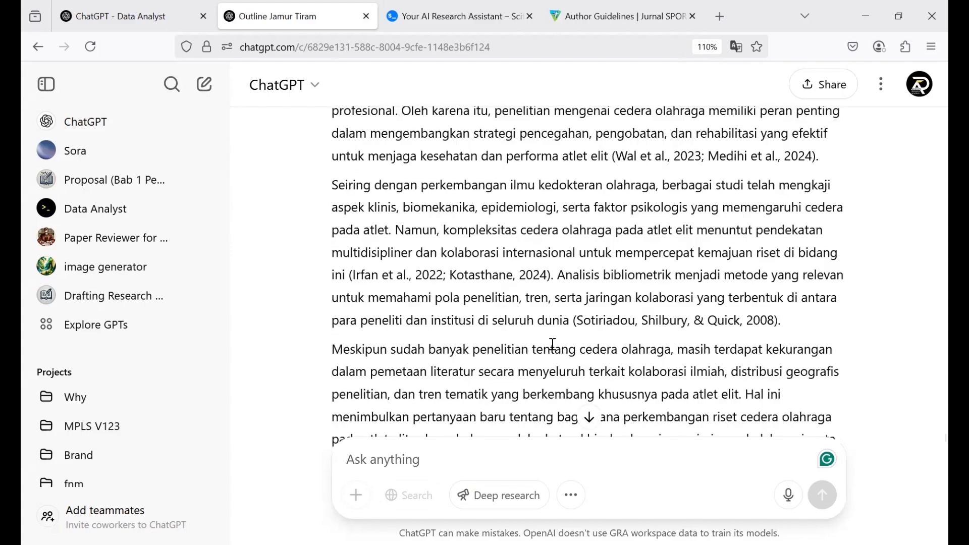
{"action": "scroll", "coordinate": [552, 343], "scroll_direction": "up", "scroll_amount": 2}
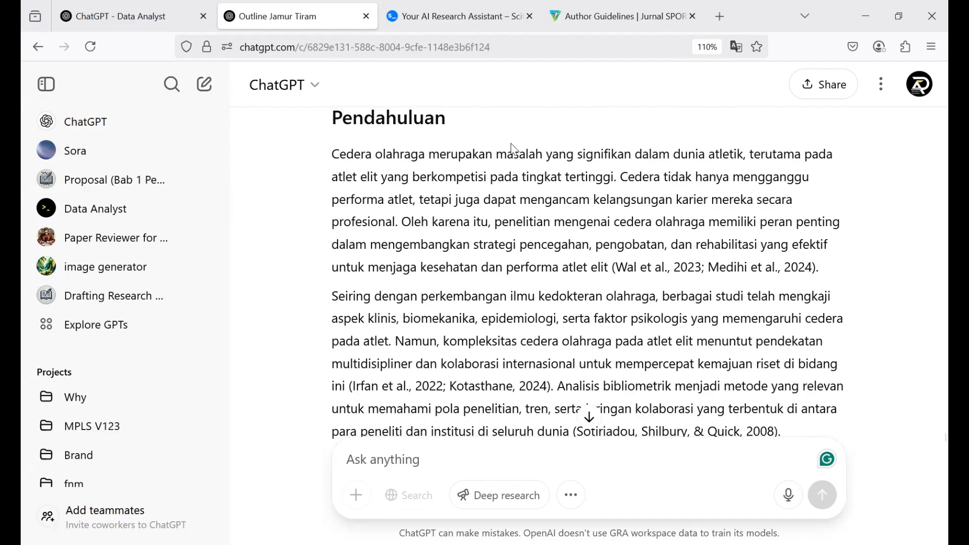
{"action": "scroll", "coordinate": [496, 360], "scroll_direction": "down", "scroll_amount": 5}
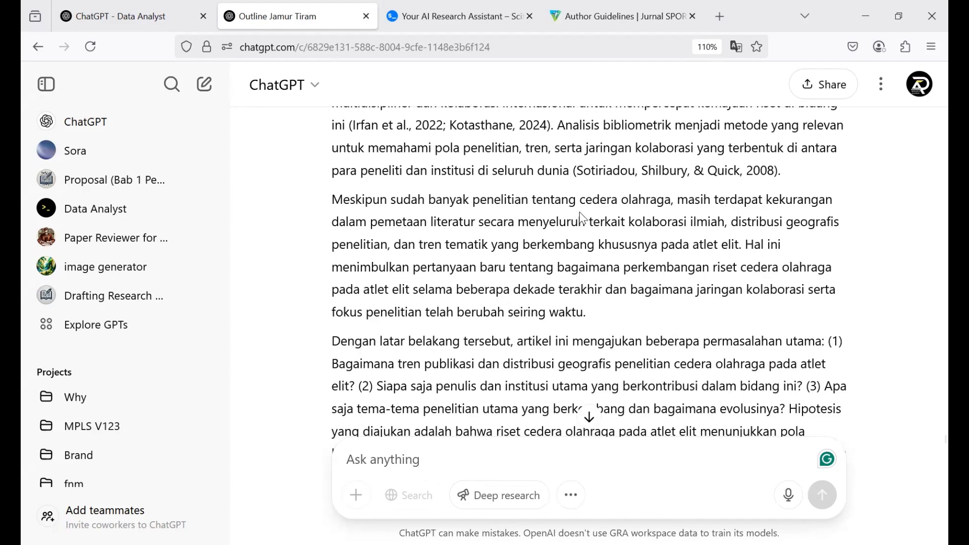
{"action": "mouse_move", "coordinate": [578, 216]}
{"action": "scroll", "coordinate": [487, 312], "scroll_direction": "down", "scroll_amount": 5}
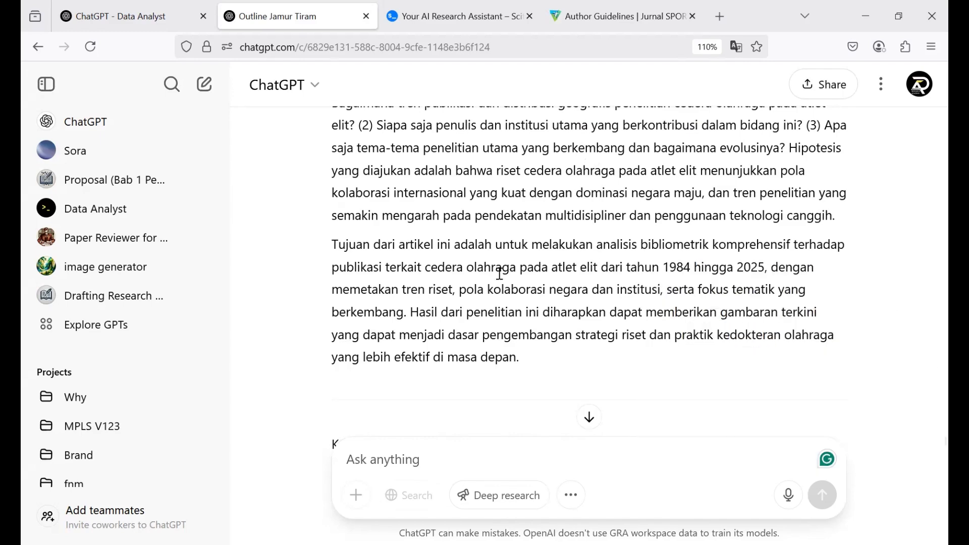
{"action": "scroll", "coordinate": [500, 273], "scroll_direction": "up", "scroll_amount": 10}
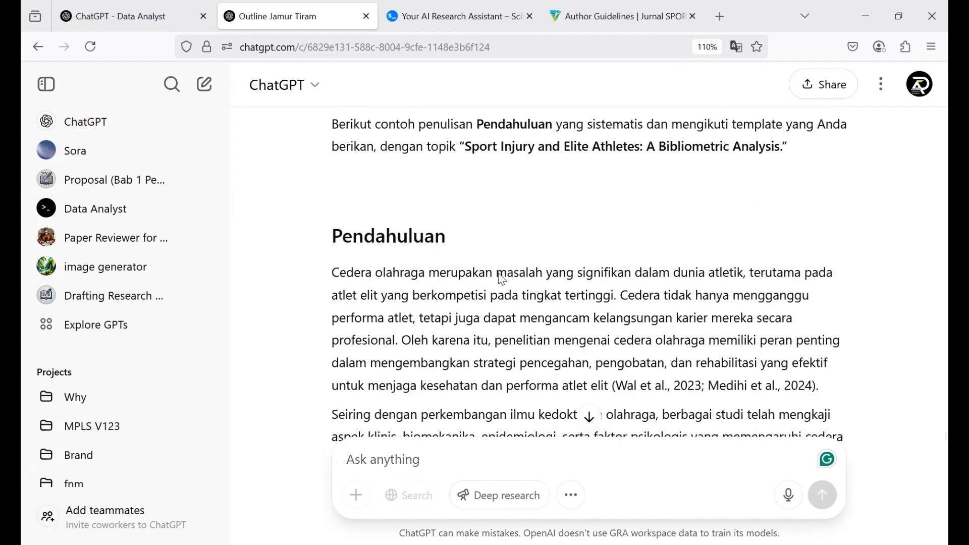
{"action": "scroll", "coordinate": [501, 278], "scroll_direction": "up", "scroll_amount": 9}
{"action": "scroll", "coordinate": [501, 278], "scroll_direction": "down", "scroll_amount": 2}
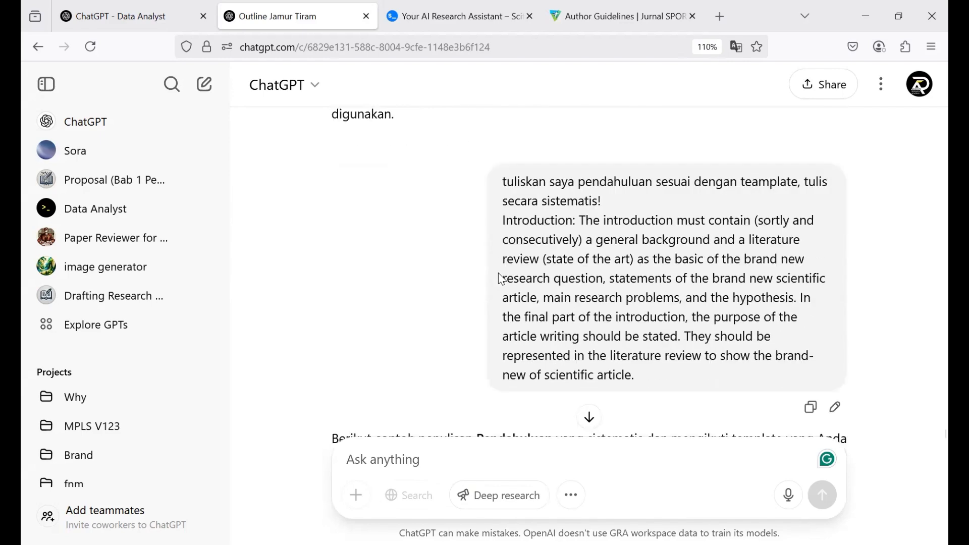
{"action": "scroll", "coordinate": [501, 278], "scroll_direction": "down", "scroll_amount": 1}
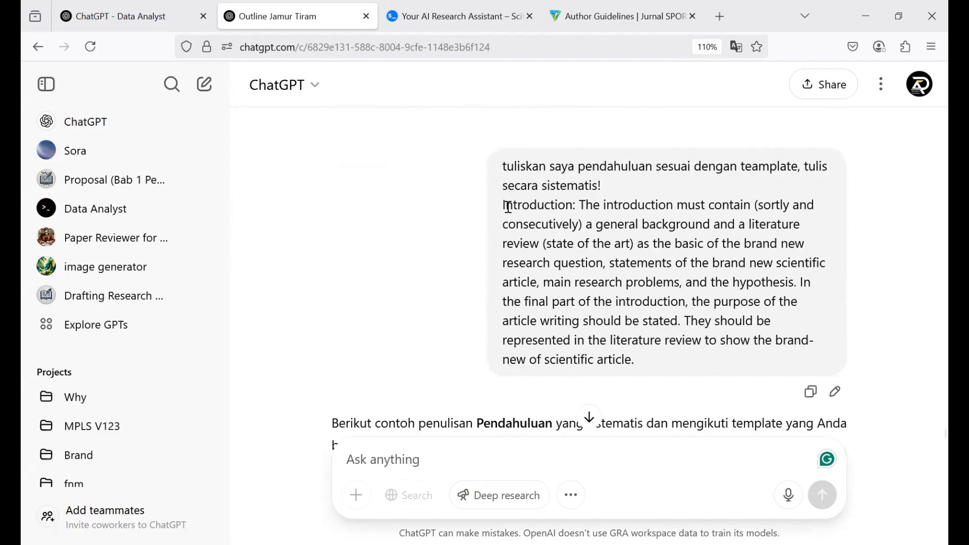
Step: Translate the Introduction guideline from the sent prompt into Indonesian and copy the translation into a new chat message
{"action": "left_click_drag", "start_coordinate": [506, 207], "coordinate": [664, 370]}
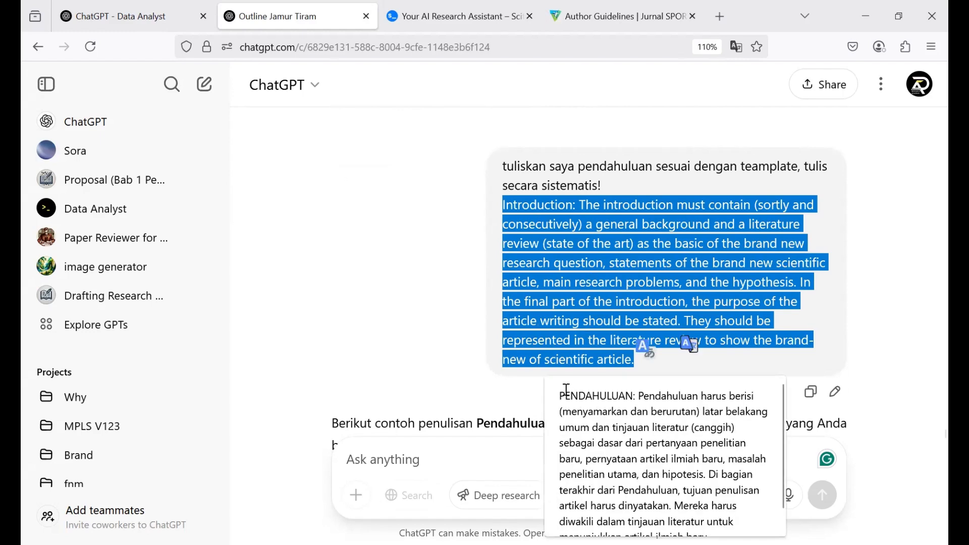
{"action": "left_click_drag", "start_coordinate": [560, 395], "coordinate": [707, 535]}
{"action": "key", "text": "ctrl+c"}
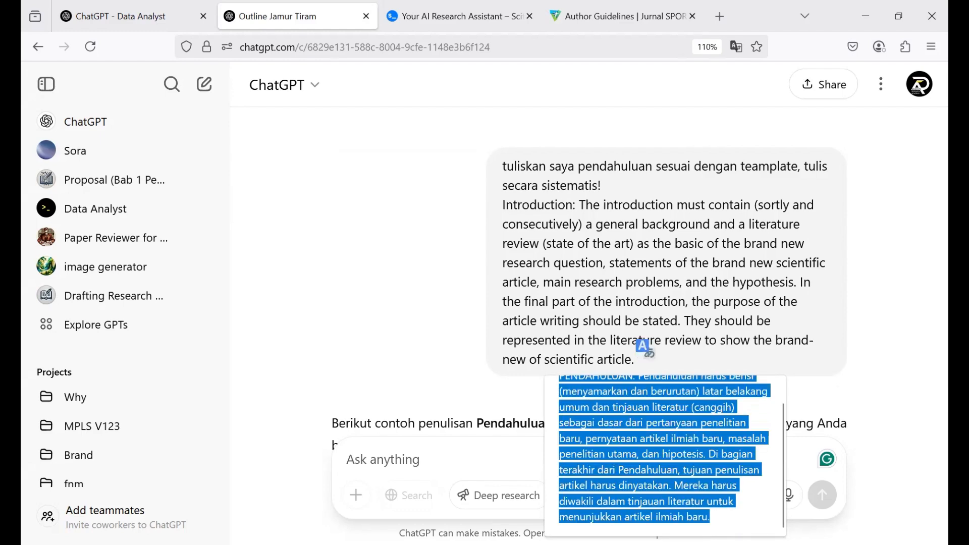
{"action": "left_click", "coordinate": [398, 472]}
{"action": "key", "text": "ctrl+v"}
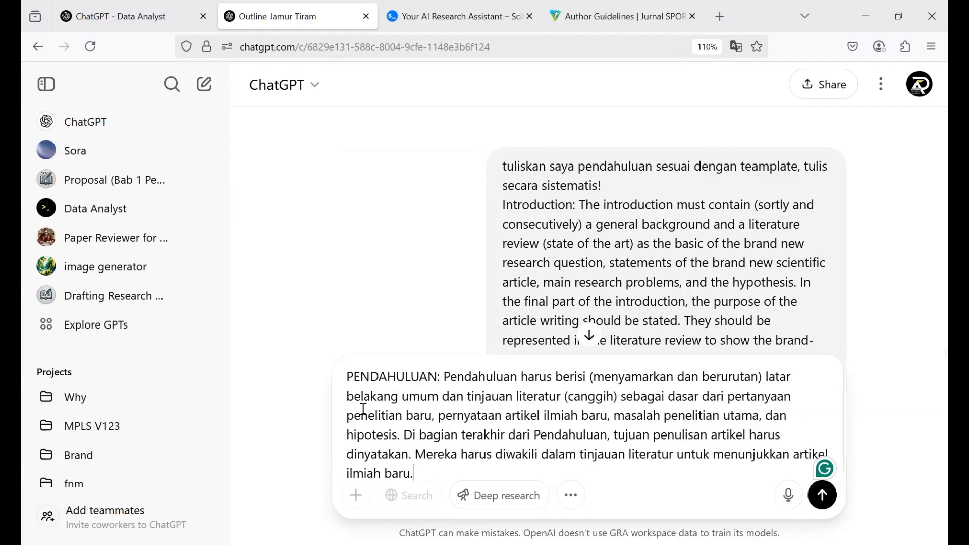
Step: Add the line "tulis ulang dalam bentuk nomorik, tulis poin substansi dari teamplate ini!" above the translated PENDAHULUAN guideline and send the message
{"action": "left_click", "coordinate": [350, 371]}
{"action": "key", "text": "shift+Return"}
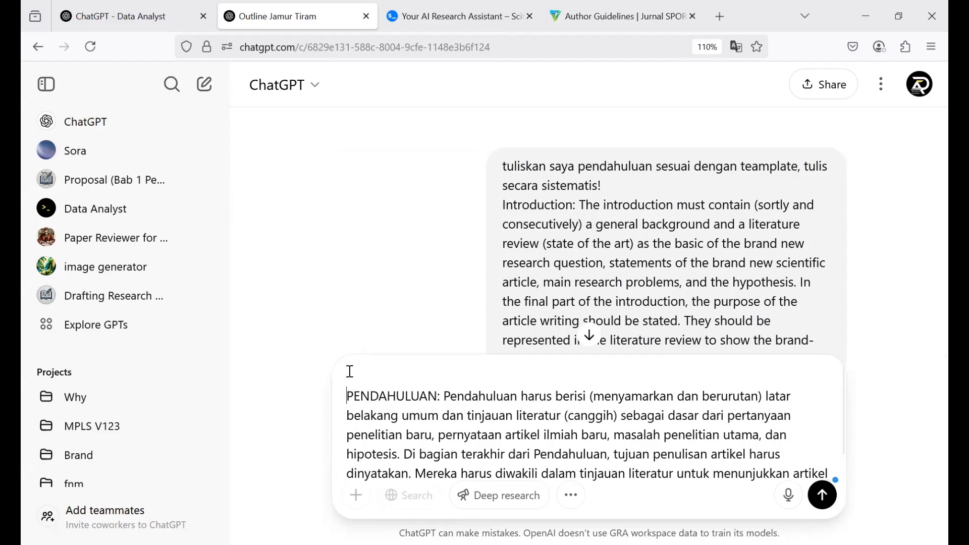
{"action": "left_click", "coordinate": [350, 371]}
{"action": "type", "text": "tulis ulang "}
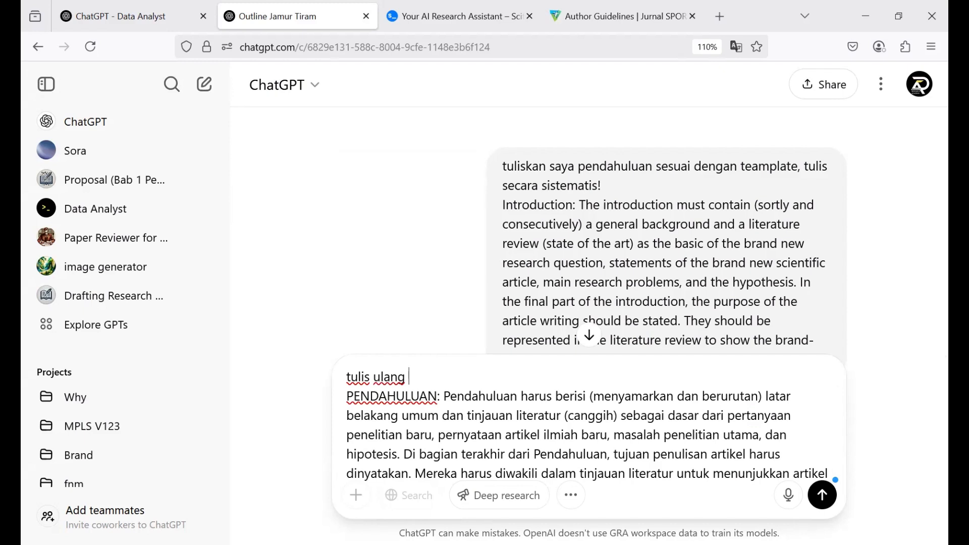
{"action": "type", "text": "dalam nb"}
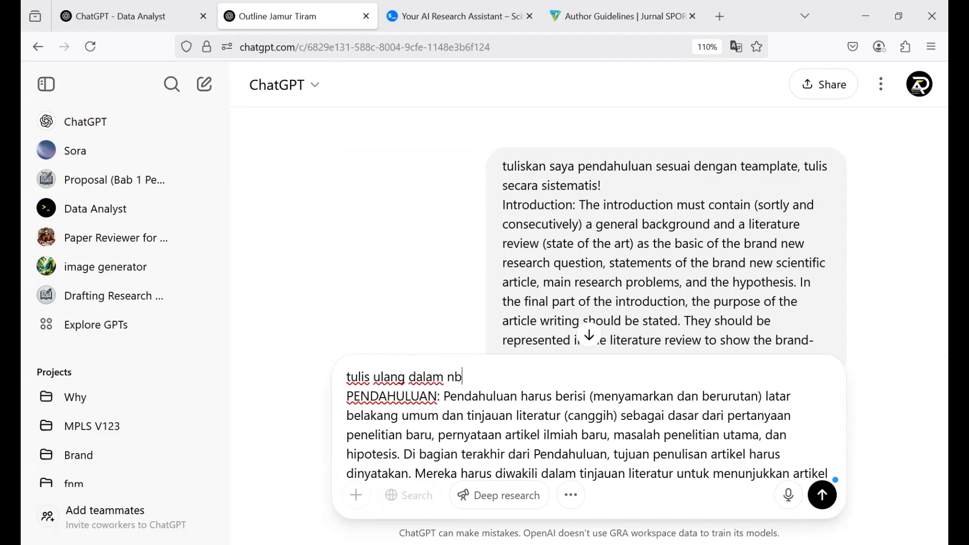
{"action": "type", "text": "entuk n"}
{"action": "key", "text": "BackSpace"}
{"action": "key", "text": "BackSpace"}
{"action": "key", "text": "BackSpace"}
{"action": "key", "text": "BackSpace"}
{"action": "key", "text": "BackSpace"}
{"action": "key", "text": "BackSpace"}
{"action": "key", "text": "BackSpace"}
{"action": "key", "text": "BackSpace"}
{"action": "key", "text": "BackSpace"}
{"action": "type", "text": "bentuk nomo"}
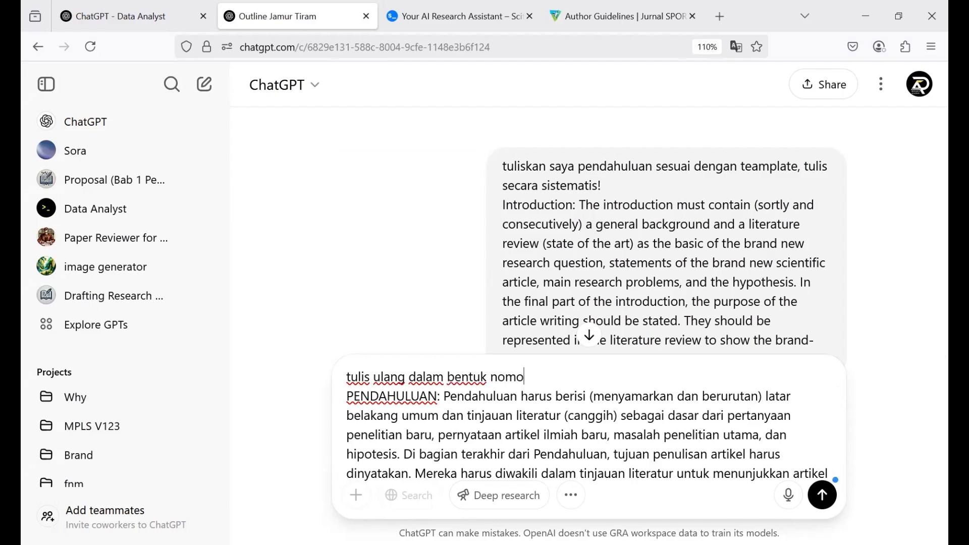
{"action": "type", "text": "rik ,tulis poin"}
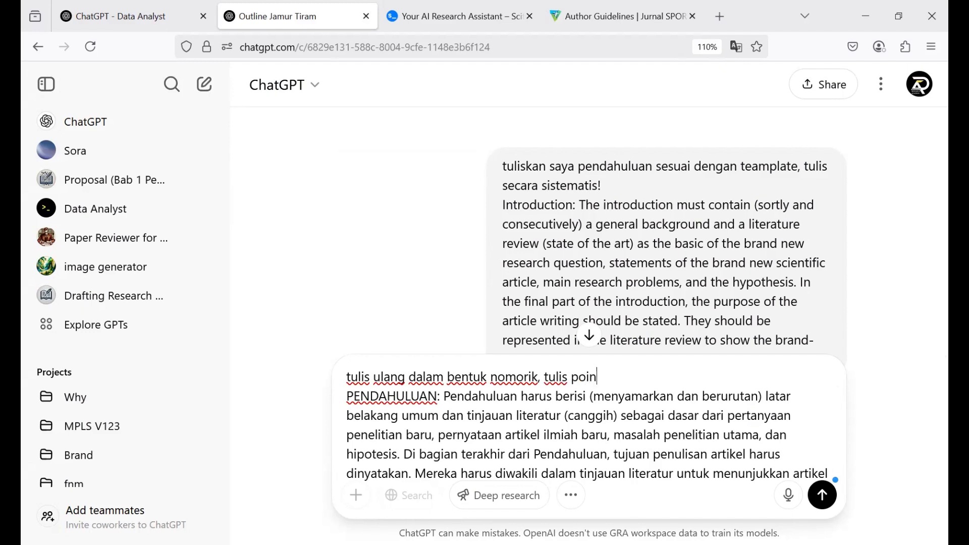
{"action": "type", "text": " substansi"}
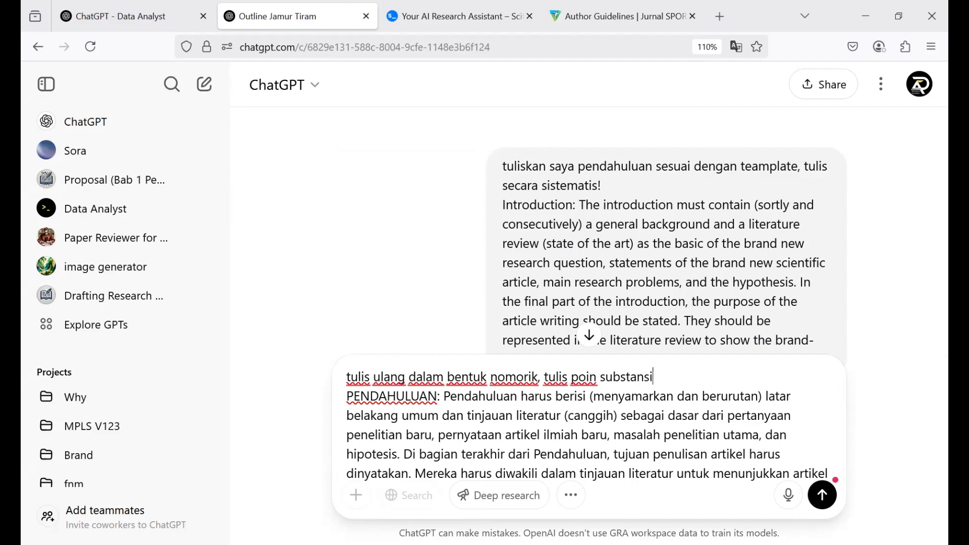
{"action": "type", "text": " dari teamplate ini!"}
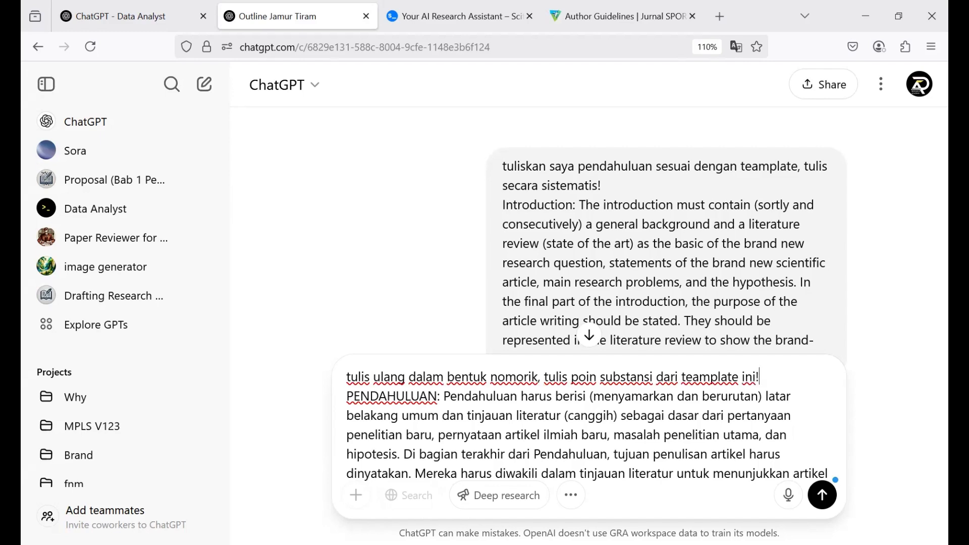
{"action": "key", "text": "Return"}
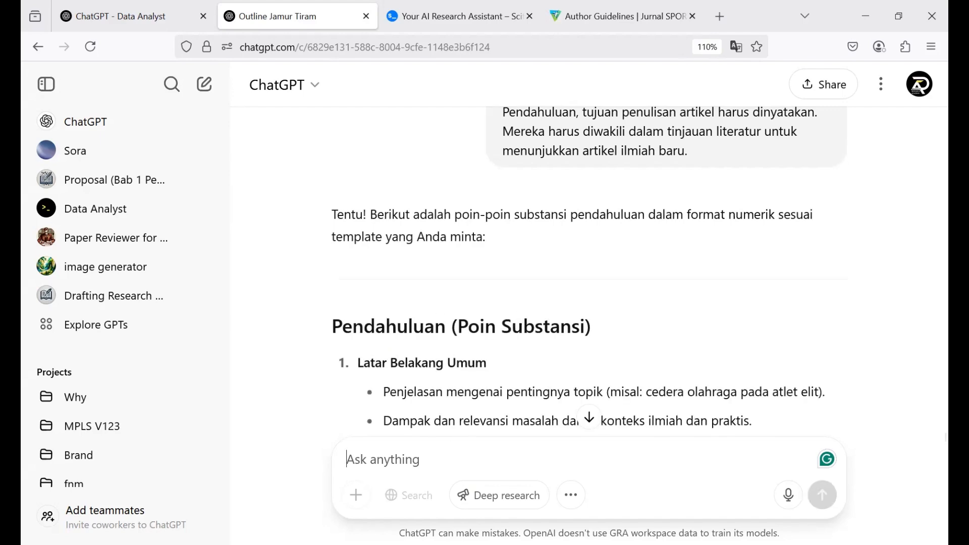
Step: Read through the generated Pendahuluan (Poin Substansi) list, from Latar Belakang Umum to Tujuan Penulisan Artikel
{"action": "scroll", "coordinate": [840, 404], "scroll_direction": "down", "scroll_amount": 2}
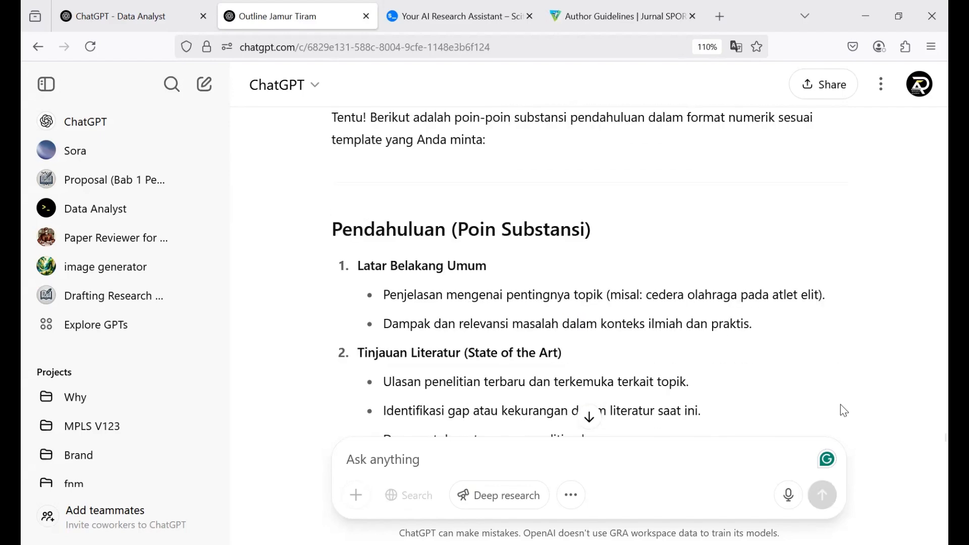
{"action": "scroll", "coordinate": [840, 405], "scroll_direction": "down", "scroll_amount": 7}
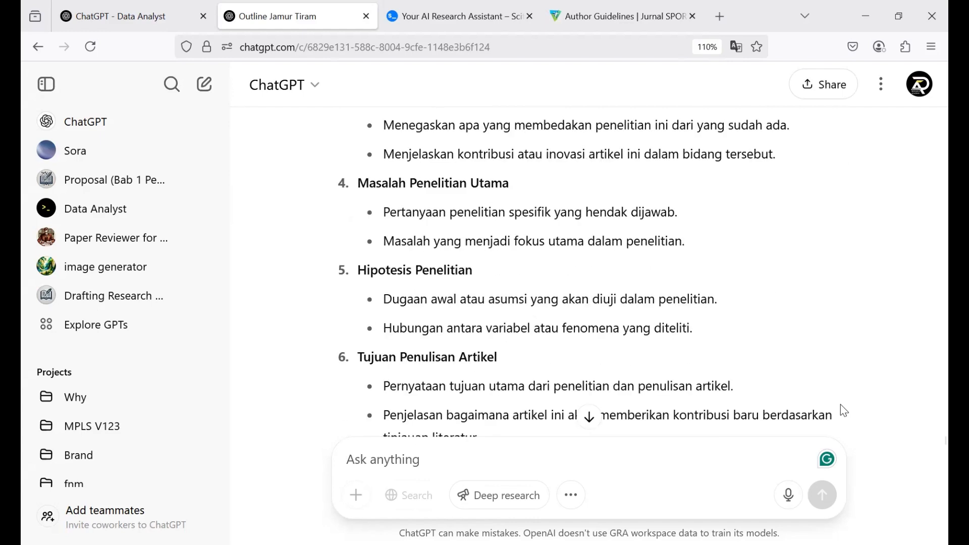
{"action": "scroll", "coordinate": [840, 404], "scroll_direction": "down", "scroll_amount": 1}
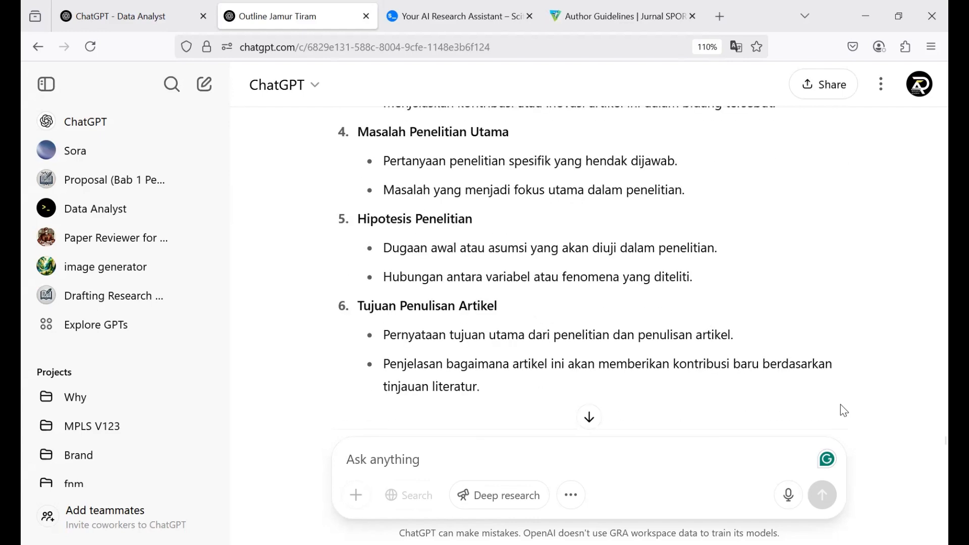
{"action": "scroll", "coordinate": [840, 404], "scroll_direction": "up", "scroll_amount": 1}
{"action": "scroll", "coordinate": [840, 404], "scroll_direction": "up", "scroll_amount": 7}
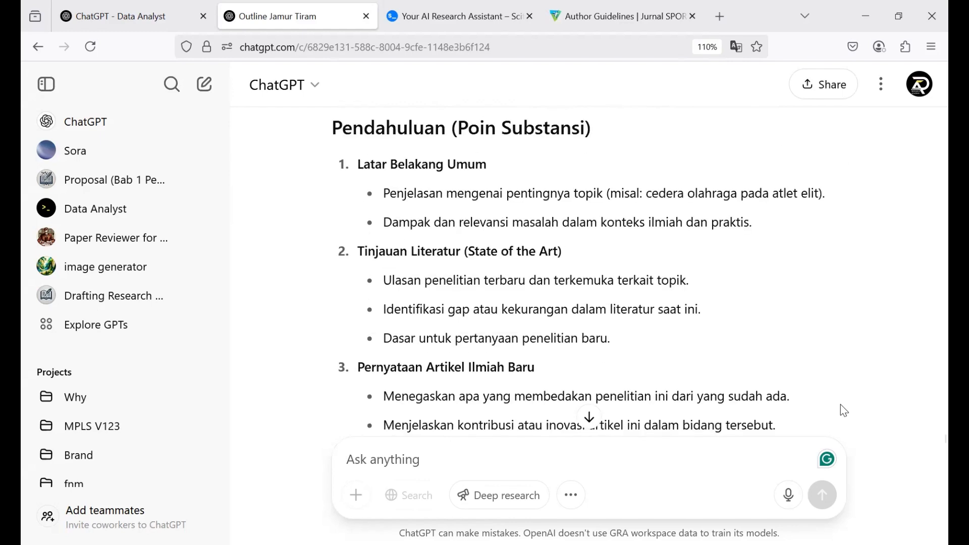
{"action": "scroll", "coordinate": [840, 405], "scroll_direction": "down", "scroll_amount": 1}
{"action": "scroll", "coordinate": [840, 404], "scroll_direction": "down", "scroll_amount": 1}
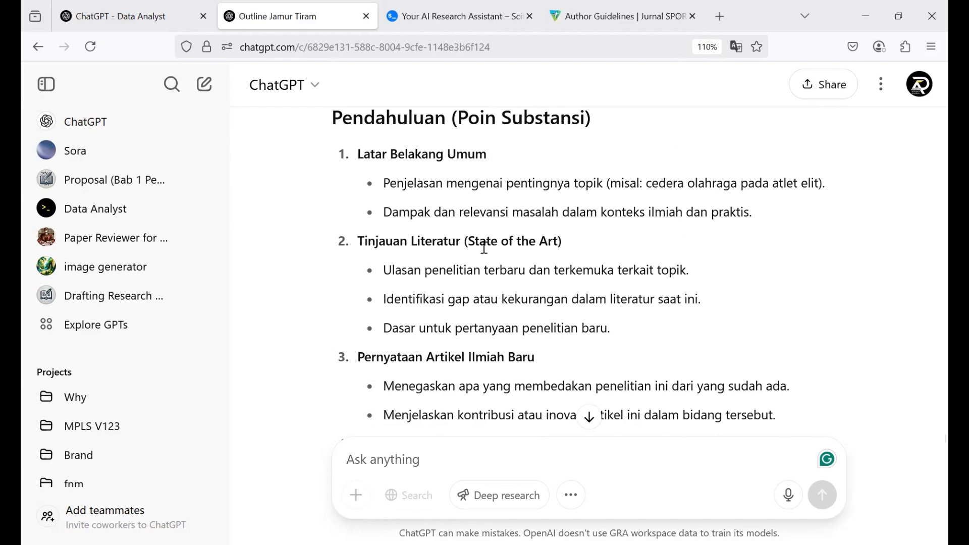
{"action": "scroll", "coordinate": [567, 353], "scroll_direction": "down", "scroll_amount": 5}
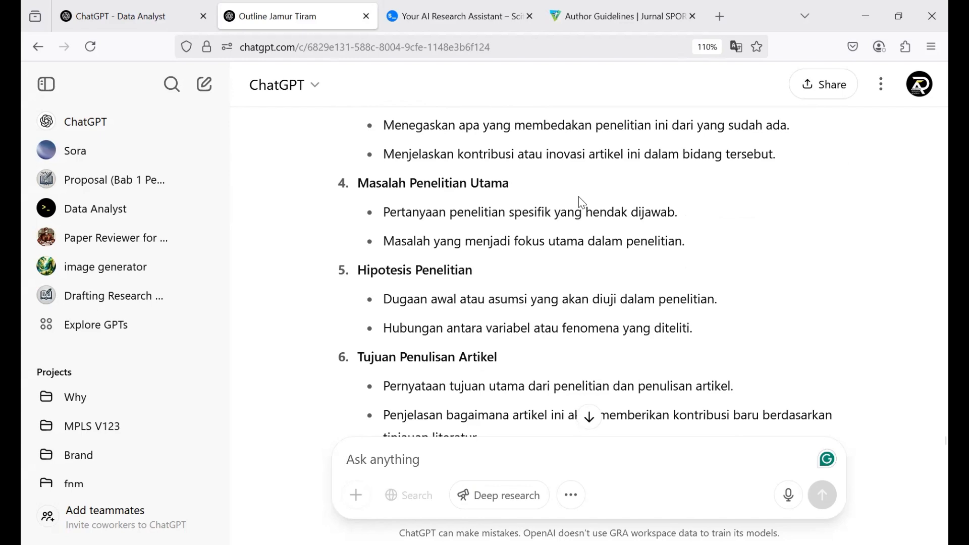
{"action": "scroll", "coordinate": [565, 359], "scroll_direction": "down", "scroll_amount": 3}
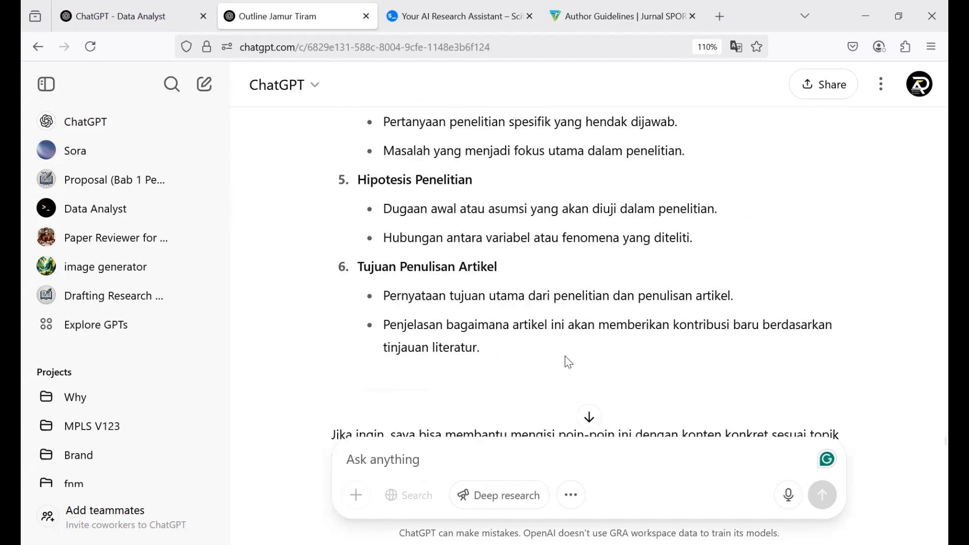
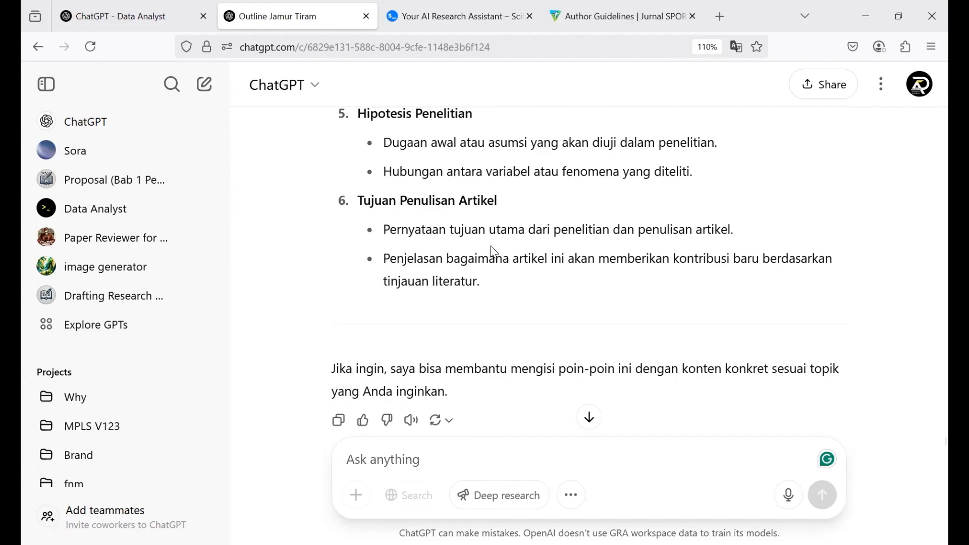
Step: Copy the whole Pendahuluan (Poin Substansi) list into a new message and insert an empty line above it
{"action": "left_click_drag", "start_coordinate": [453, 152], "coordinate": [328, 246]}
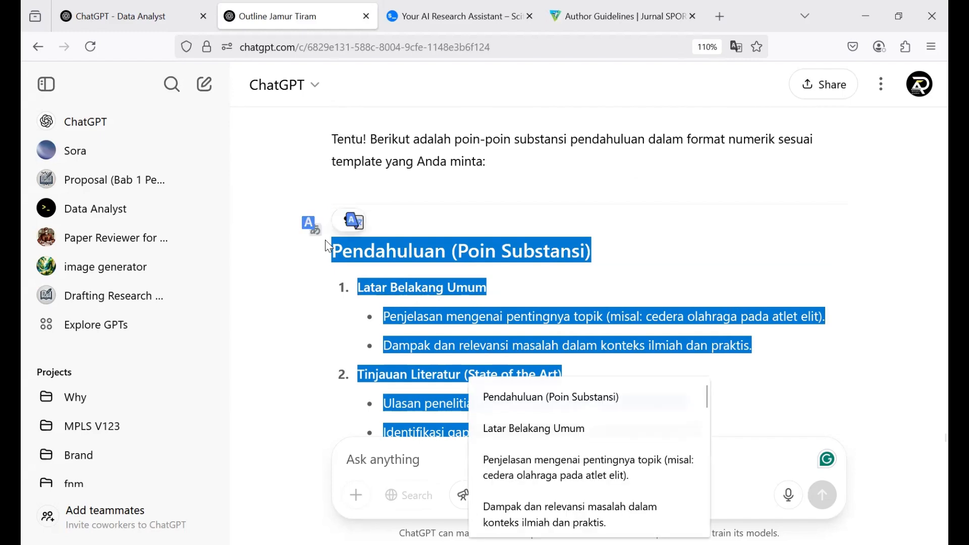
{"action": "key", "text": "ctrl+v"}
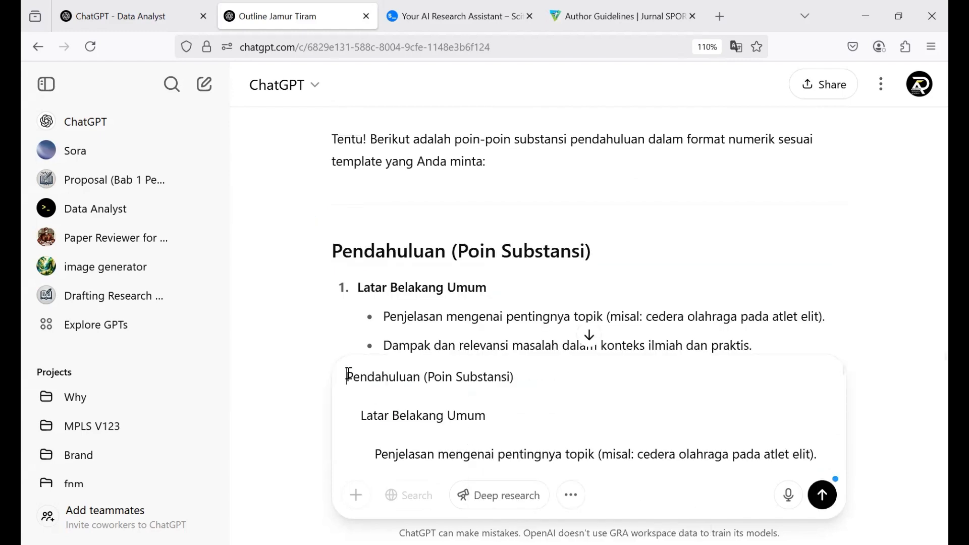
{"action": "key", "text": "shift+Return"}
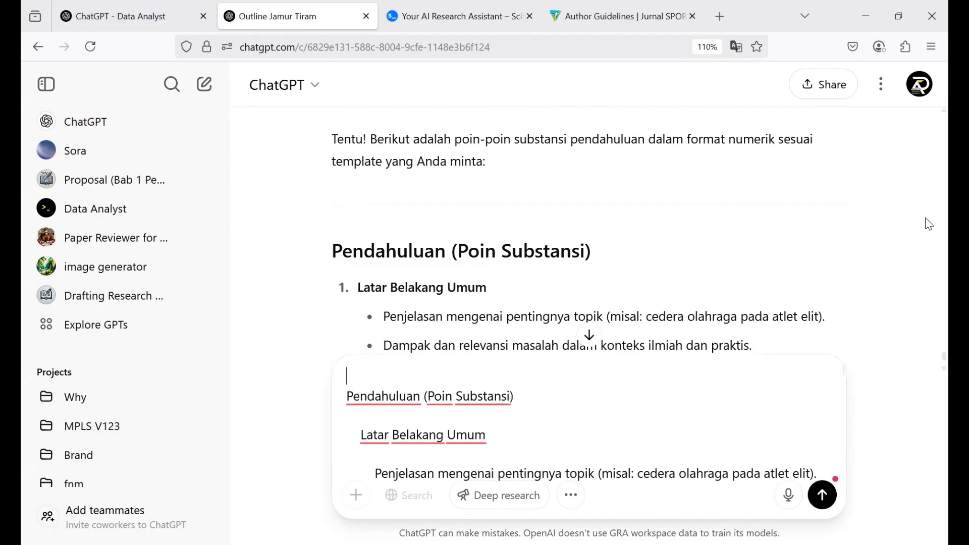
Step: Look back through the conversation's earlier answers, from the generated introduction to the rewritten Pendahuluan - Latar Belakang section
{"action": "scroll", "coordinate": [928, 342], "scroll_direction": "up", "scroll_amount": 5}
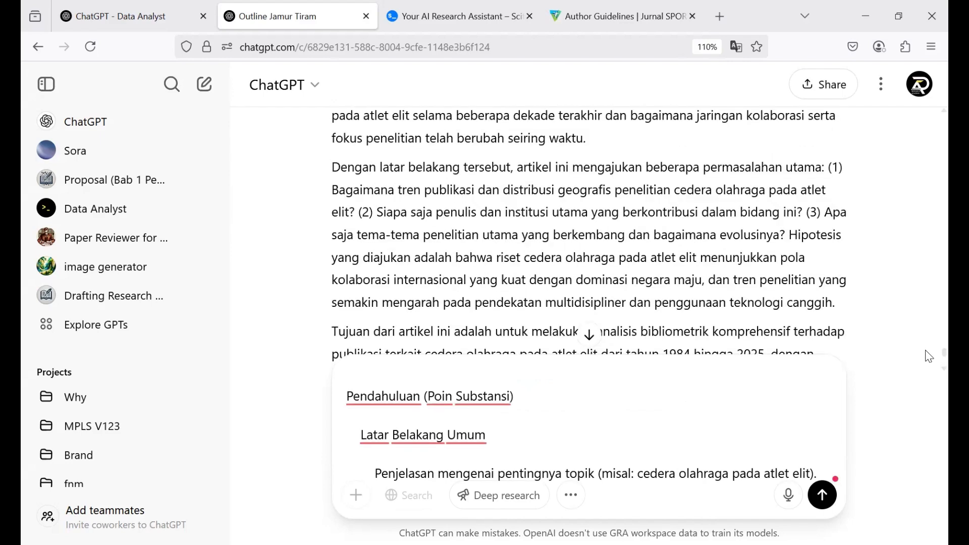
{"action": "scroll", "coordinate": [928, 333], "scroll_direction": "down", "scroll_amount": 15}
{"action": "scroll", "coordinate": [928, 313], "scroll_direction": "up", "scroll_amount": 10}
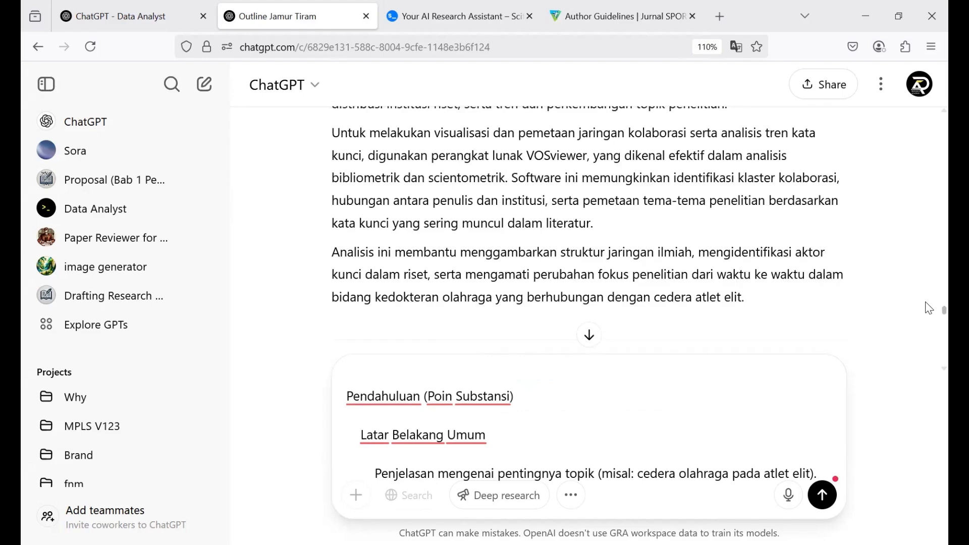
{"action": "scroll", "coordinate": [928, 307], "scroll_direction": "up", "scroll_amount": 10}
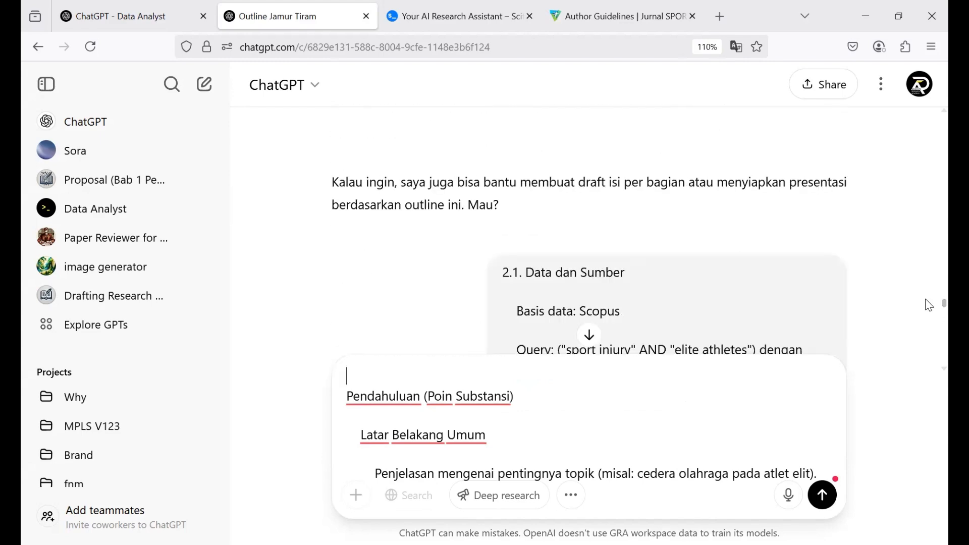
{"action": "scroll", "coordinate": [928, 292], "scroll_direction": "up", "scroll_amount": 10}
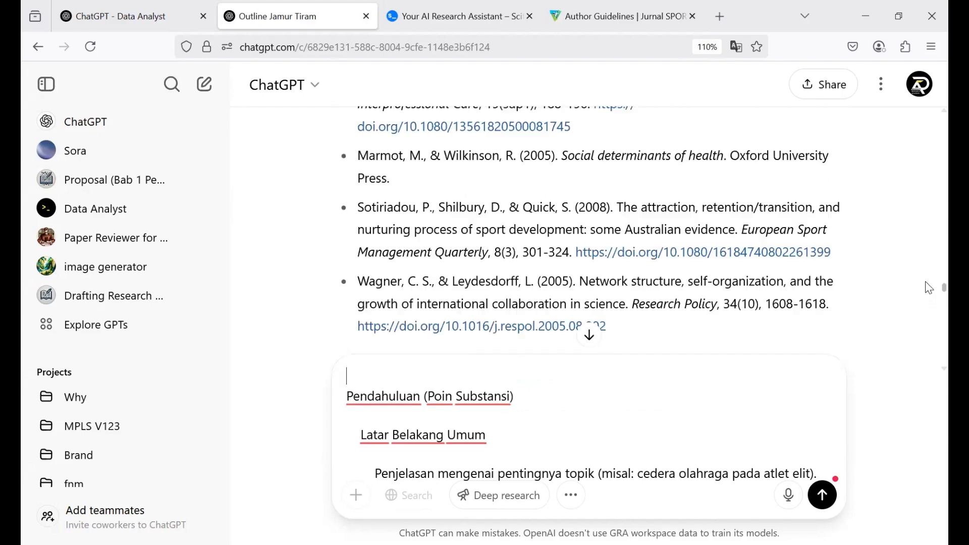
{"action": "scroll", "coordinate": [928, 282], "scroll_direction": "up", "scroll_amount": 10}
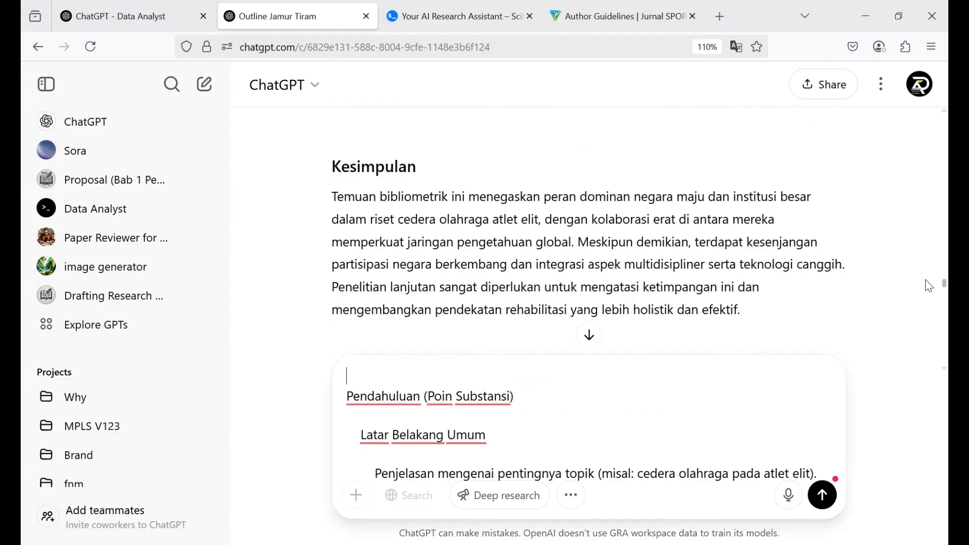
{"action": "scroll", "coordinate": [928, 275], "scroll_direction": "up", "scroll_amount": 3}
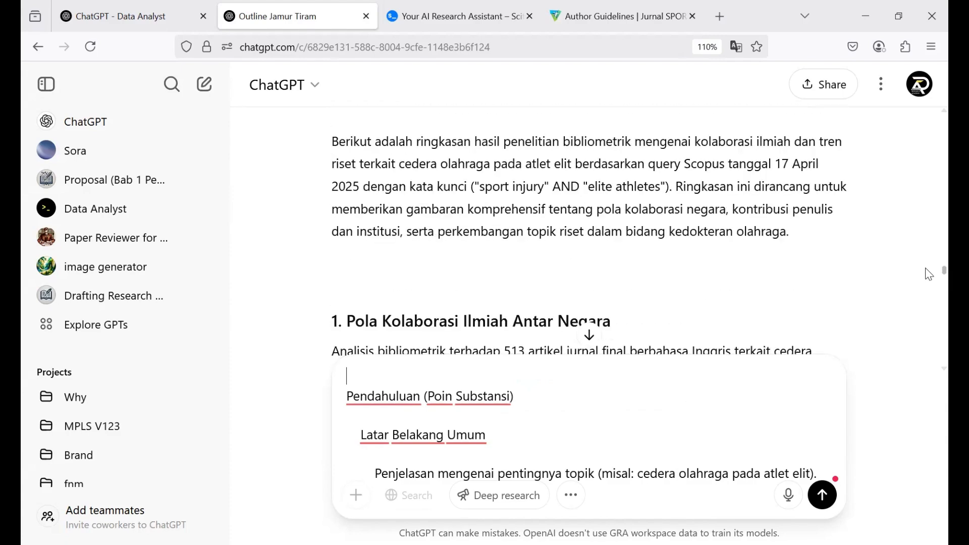
{"action": "scroll", "coordinate": [929, 274], "scroll_direction": "up", "scroll_amount": 15}
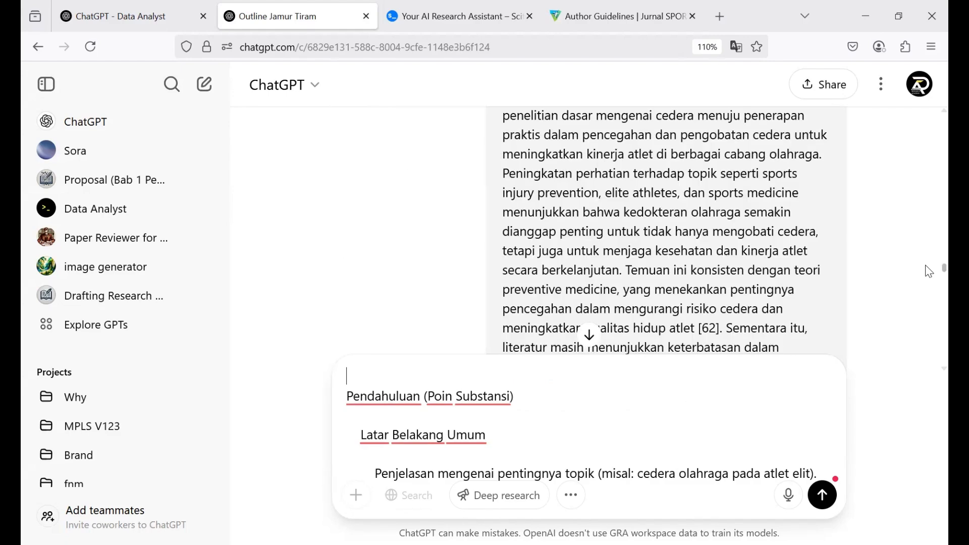
{"action": "scroll", "coordinate": [928, 248], "scroll_direction": "up", "scroll_amount": 15}
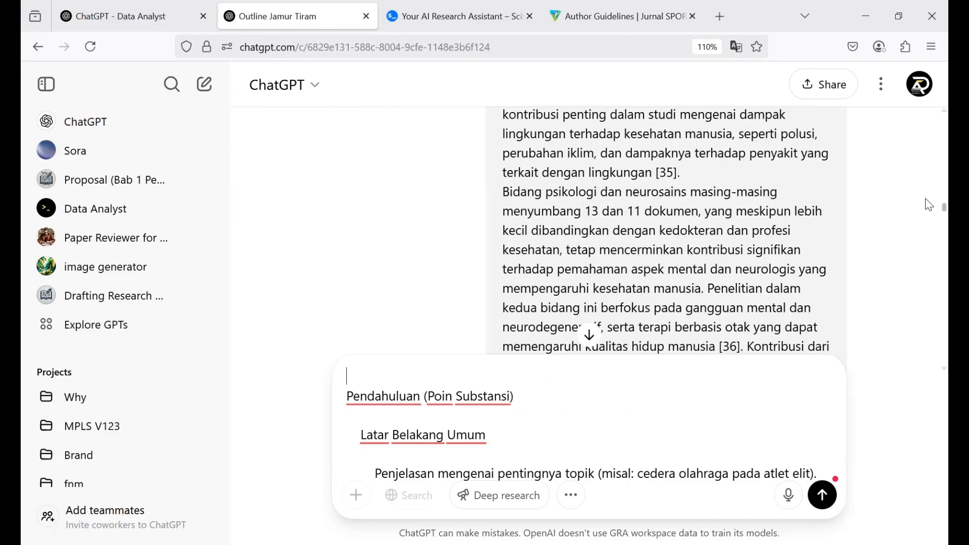
{"action": "scroll", "coordinate": [929, 171], "scroll_direction": "up", "scroll_amount": 5}
{"action": "scroll", "coordinate": [929, 167], "scroll_direction": "up", "scroll_amount": 5}
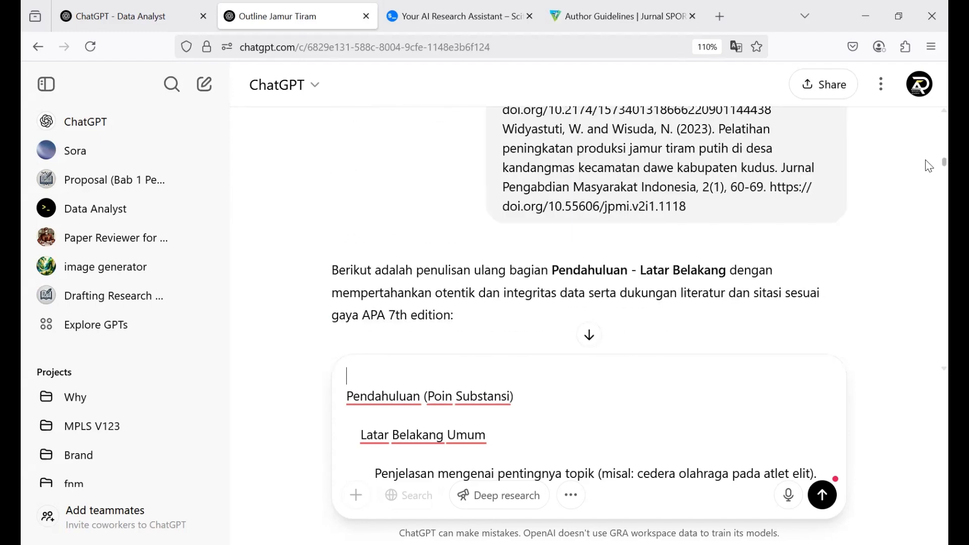
Step: Look back through the earlier answers, from the drafted introduction past the article outlines and 4. Kesimpulan to the Pola Kolaborasi Ilmiah Antar Negara summary
{"action": "left_click_drag", "start_coordinate": [925, 161], "coordinate": [928, 356]}
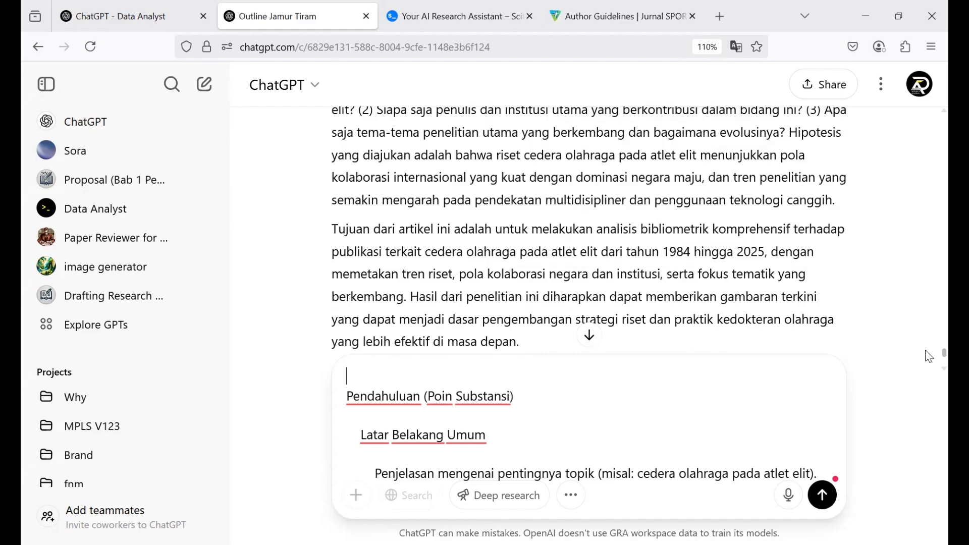
{"action": "scroll", "coordinate": [624, 295], "scroll_direction": "up", "scroll_amount": 10}
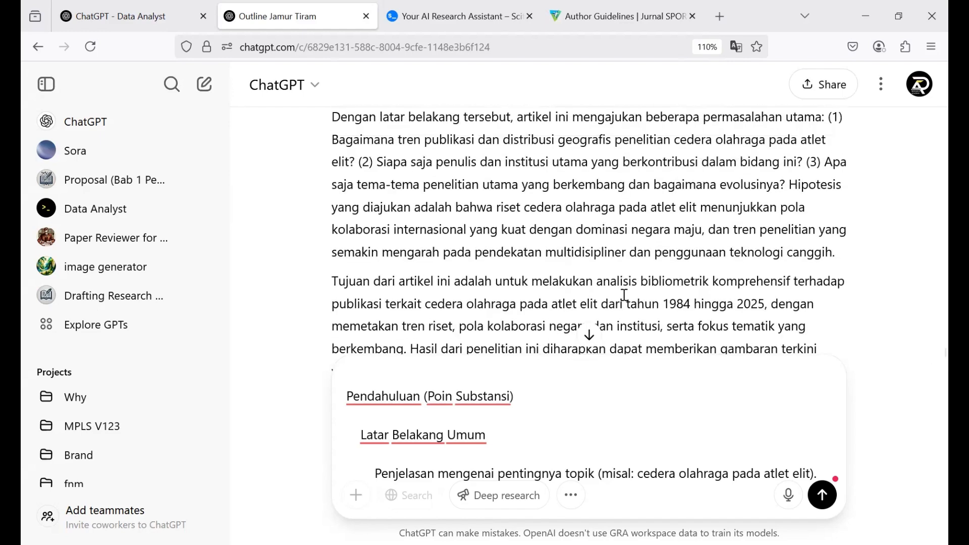
{"action": "scroll", "coordinate": [624, 295], "scroll_direction": "up", "scroll_amount": 20}
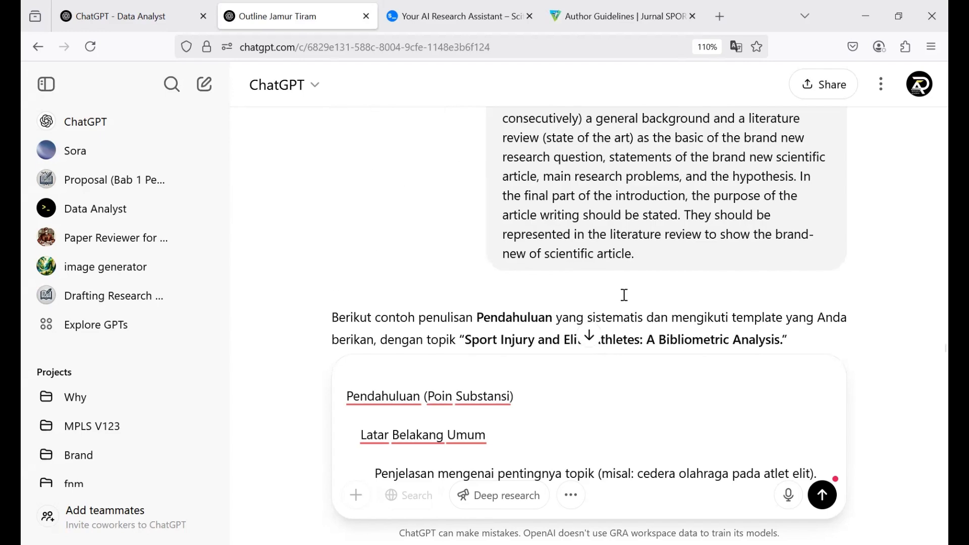
{"action": "scroll", "coordinate": [626, 302], "scroll_direction": "up", "scroll_amount": 15}
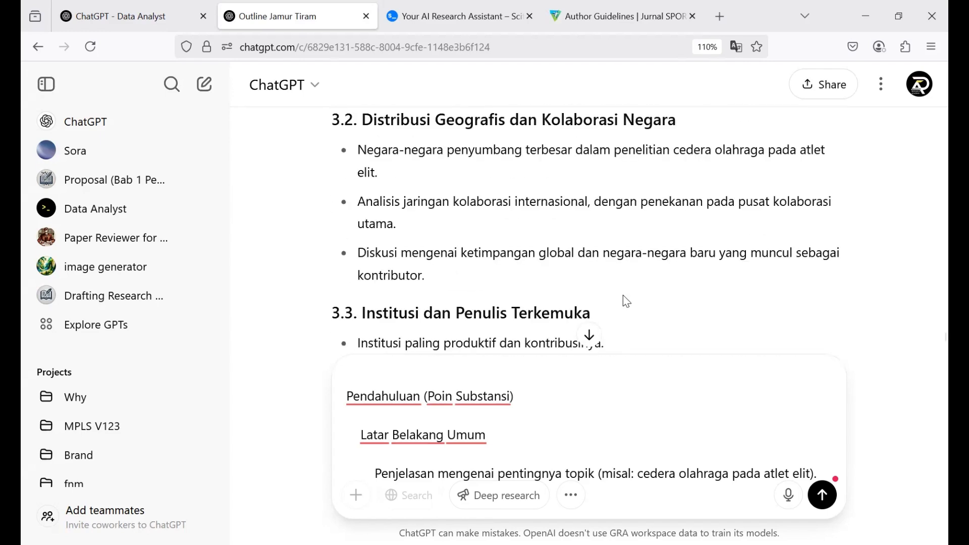
{"action": "scroll", "coordinate": [626, 302], "scroll_direction": "up", "scroll_amount": 20}
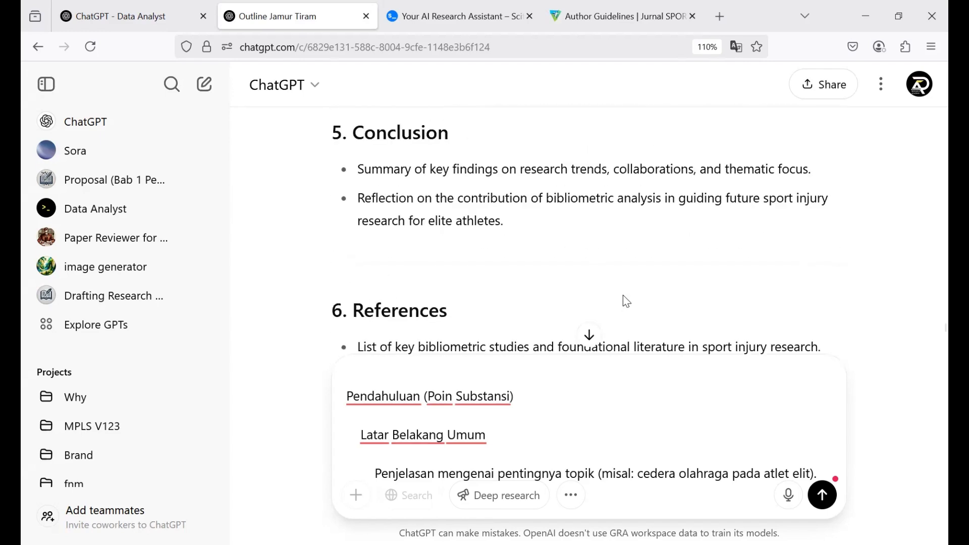
{"action": "scroll", "coordinate": [626, 302], "scroll_direction": "up", "scroll_amount": 20}
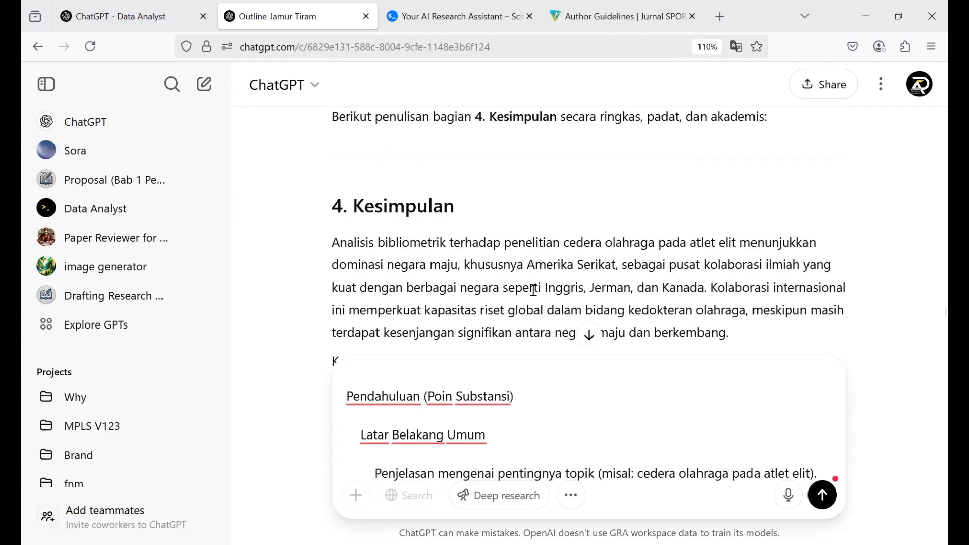
{"action": "scroll", "coordinate": [654, 255], "scroll_direction": "up", "scroll_amount": 1}
{"action": "scroll", "coordinate": [654, 255], "scroll_direction": "down", "scroll_amount": 7}
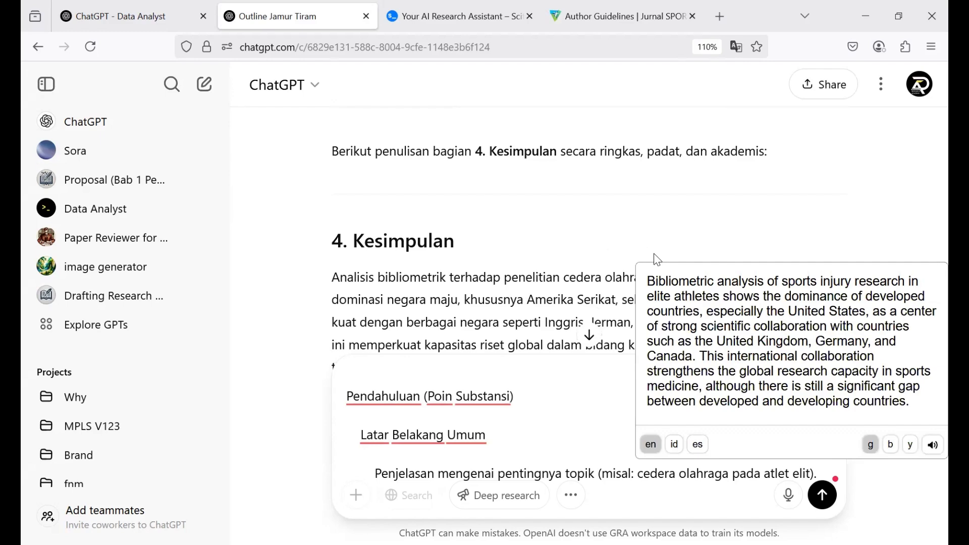
{"action": "scroll", "coordinate": [657, 259], "scroll_direction": "up", "scroll_amount": 20}
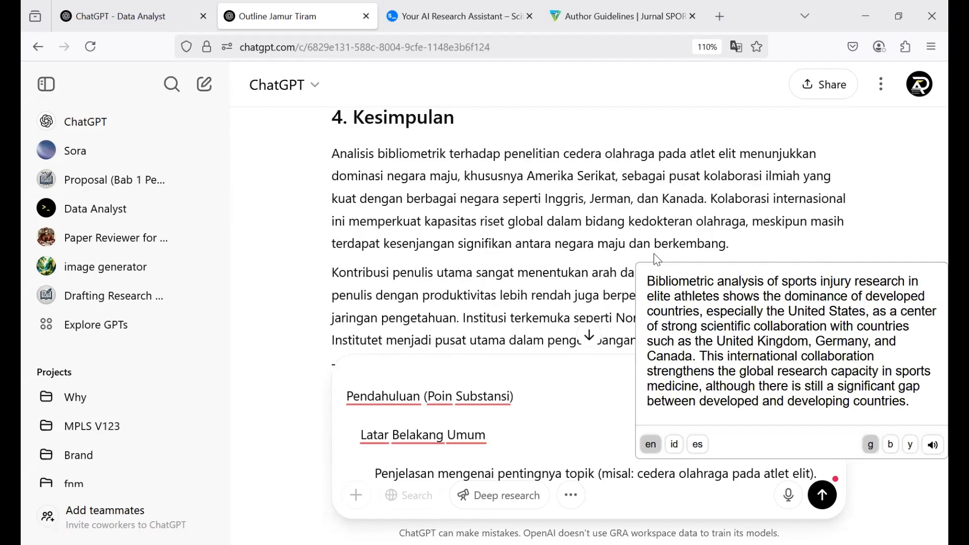
{"action": "scroll", "coordinate": [657, 259], "scroll_direction": "up", "scroll_amount": 10}
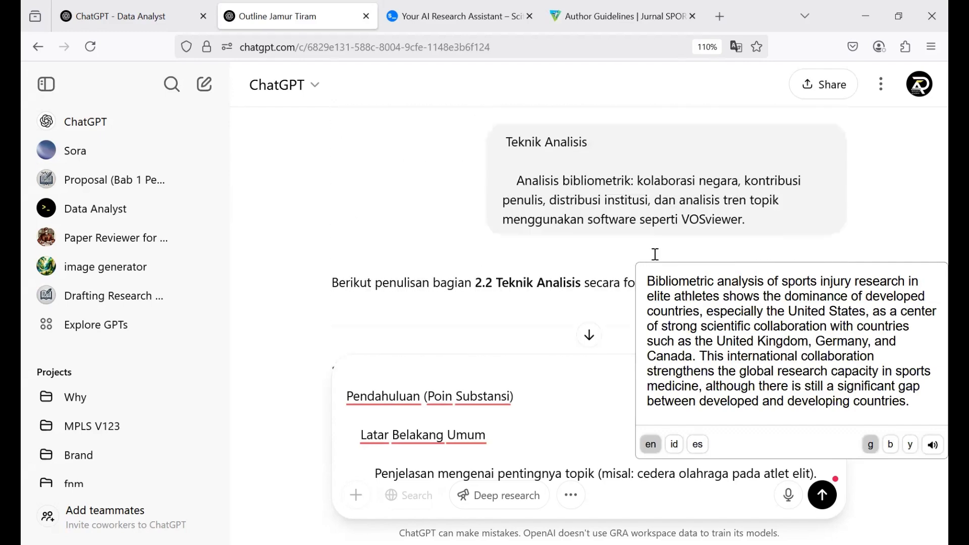
{"action": "scroll", "coordinate": [657, 259], "scroll_direction": "up", "scroll_amount": 15}
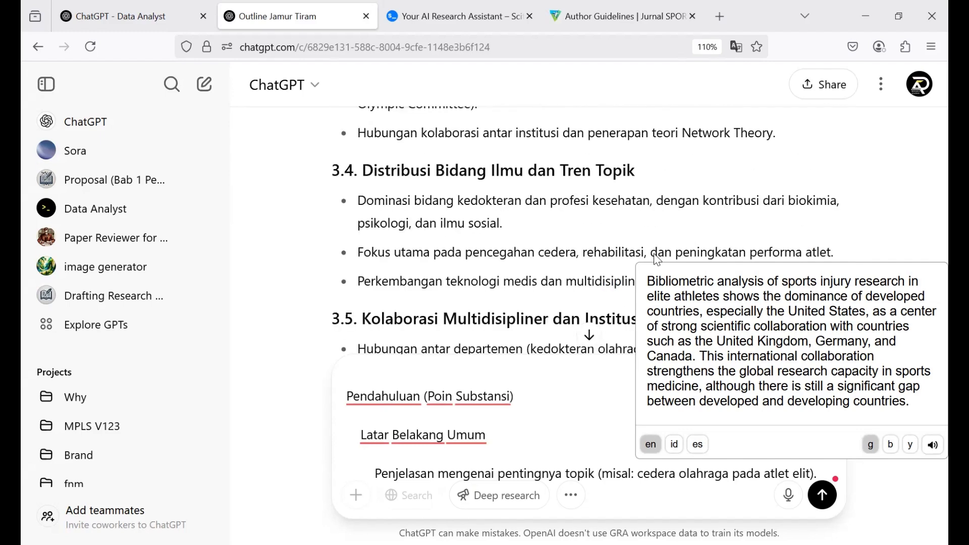
{"action": "scroll", "coordinate": [657, 259], "scroll_direction": "up", "scroll_amount": 15}
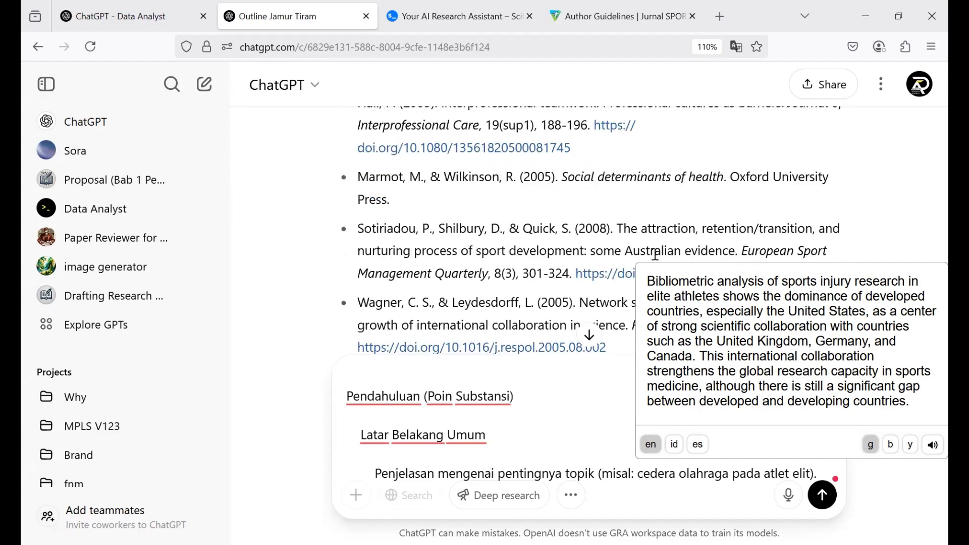
{"action": "scroll", "coordinate": [655, 255], "scroll_direction": "up", "scroll_amount": 10}
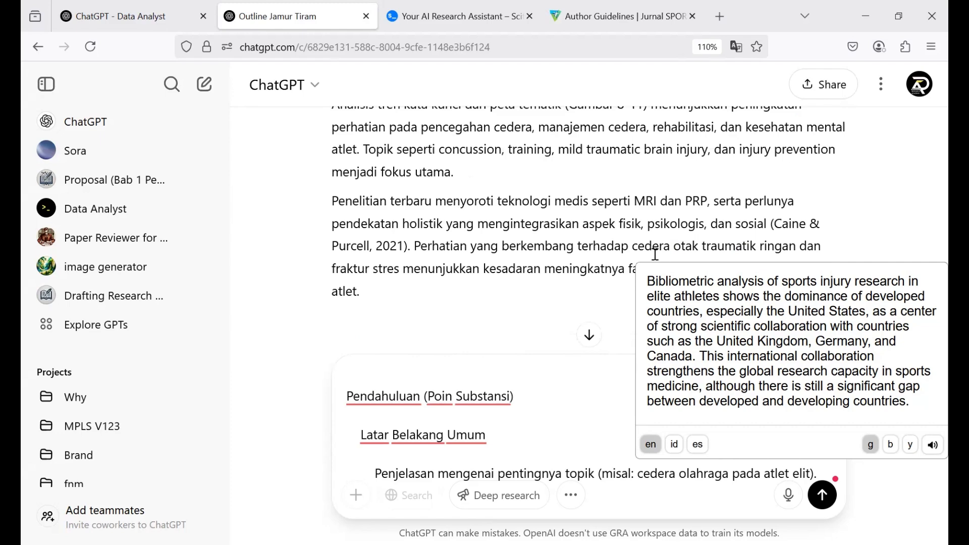
{"action": "scroll", "coordinate": [654, 255], "scroll_direction": "up", "scroll_amount": 20}
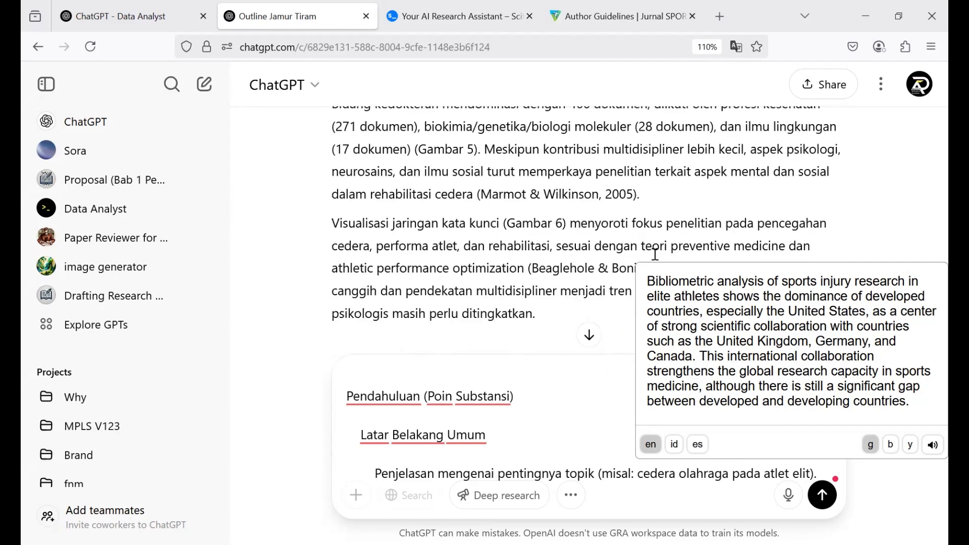
{"action": "scroll", "coordinate": [655, 255], "scroll_direction": "up", "scroll_amount": 5}
{"action": "scroll", "coordinate": [656, 258], "scroll_direction": "down", "scroll_amount": 4}
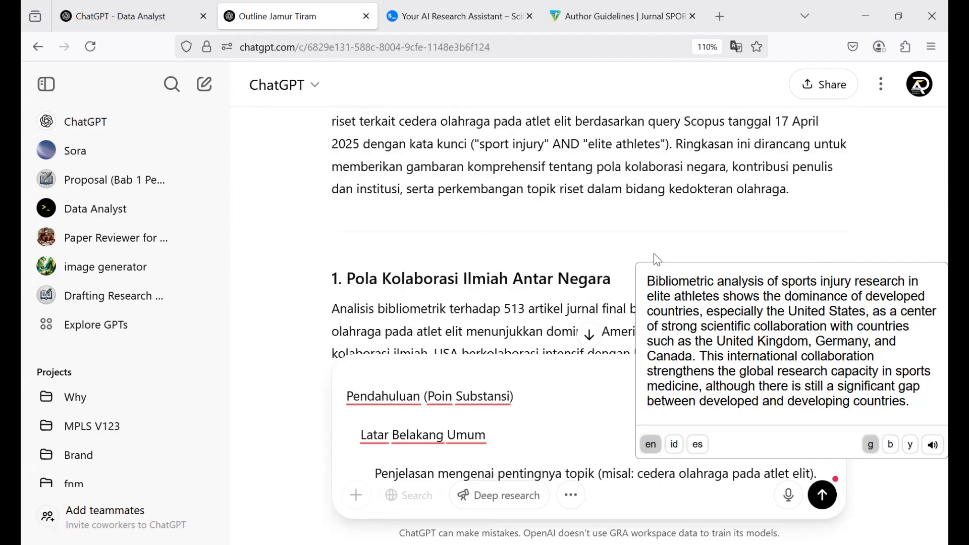
{"action": "scroll", "coordinate": [655, 255], "scroll_direction": "up", "scroll_amount": 10}
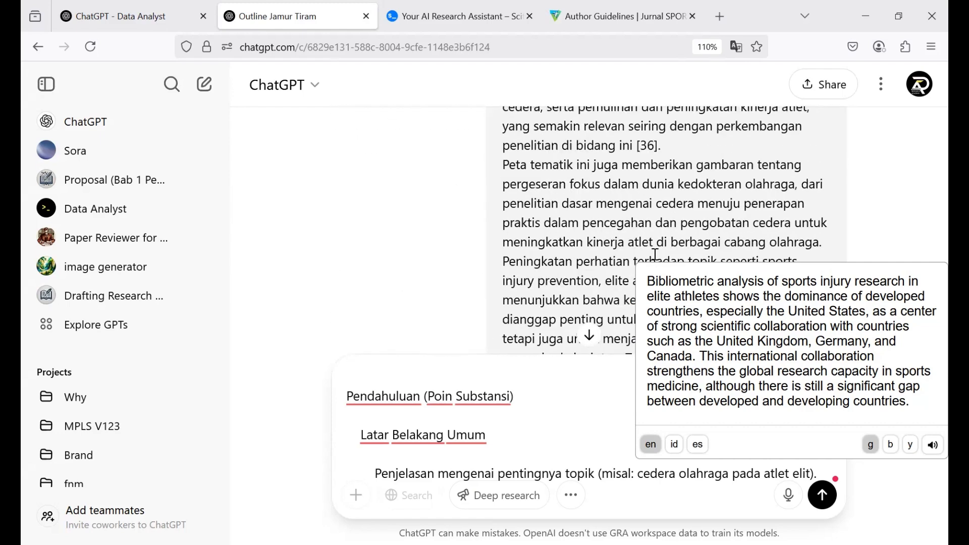
Step: Copy all paragraphs of the generated Pendahuluan on sport injuries in elite athletes and paste them below the points list in the unsent message
{"action": "left_click", "coordinate": [591, 337]}
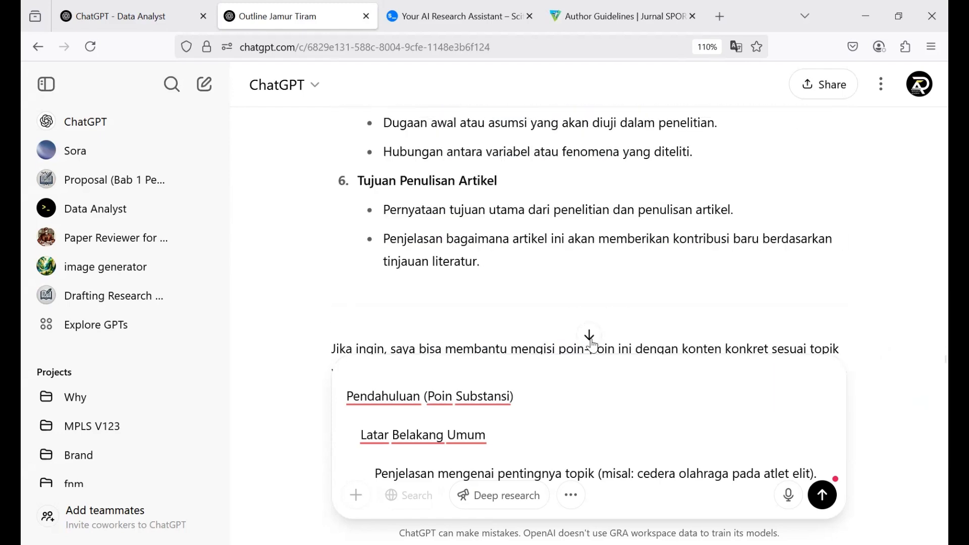
{"action": "scroll", "coordinate": [747, 240], "scroll_direction": "up", "scroll_amount": 15}
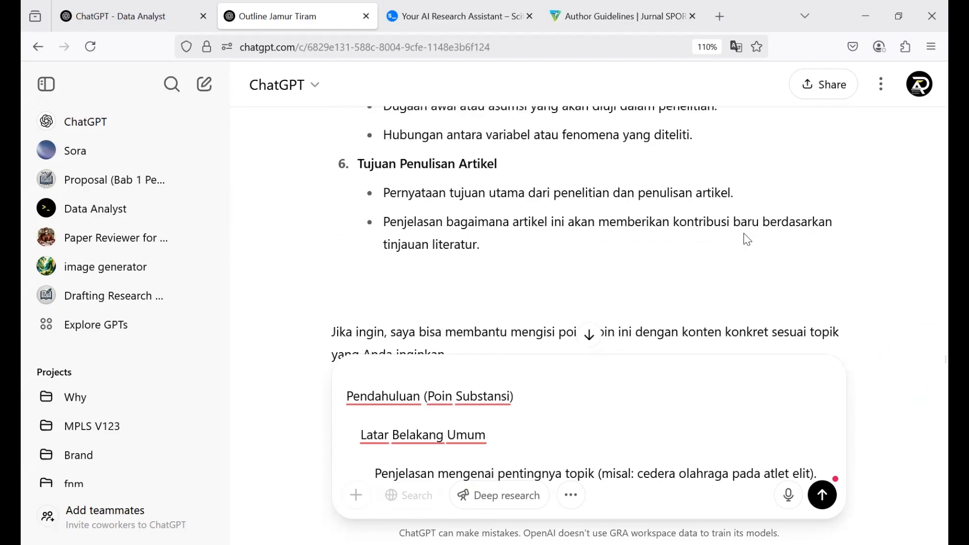
{"action": "scroll", "coordinate": [745, 235], "scroll_direction": "up", "scroll_amount": 5}
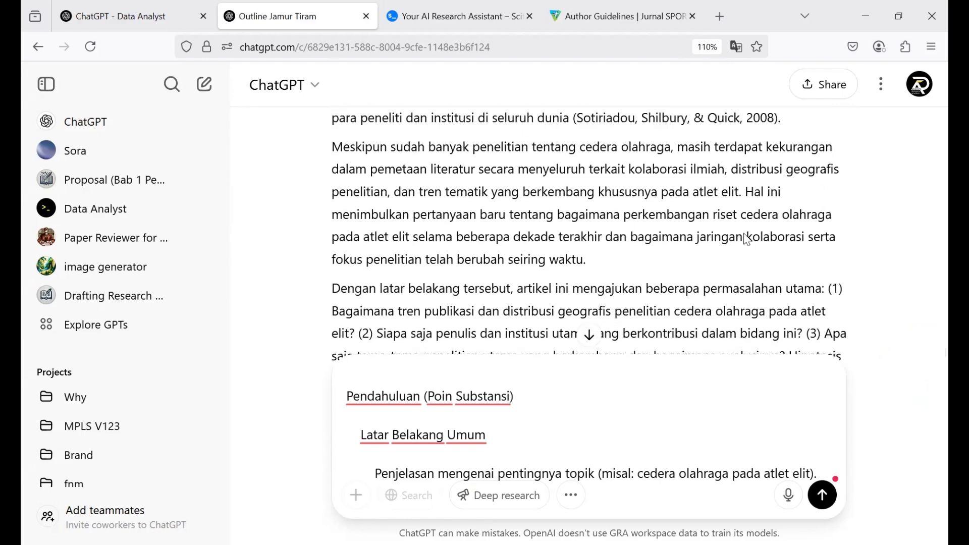
{"action": "scroll", "coordinate": [744, 234], "scroll_direction": "up", "scroll_amount": 4}
{"action": "scroll", "coordinate": [744, 234], "scroll_direction": "up", "scroll_amount": 3}
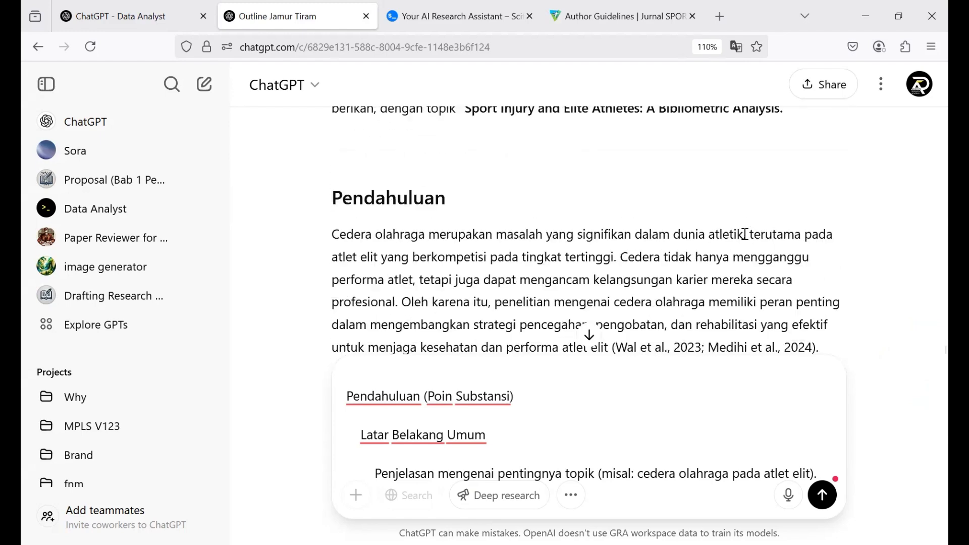
{"action": "left_click_drag", "start_coordinate": [333, 238], "coordinate": [545, 348]}
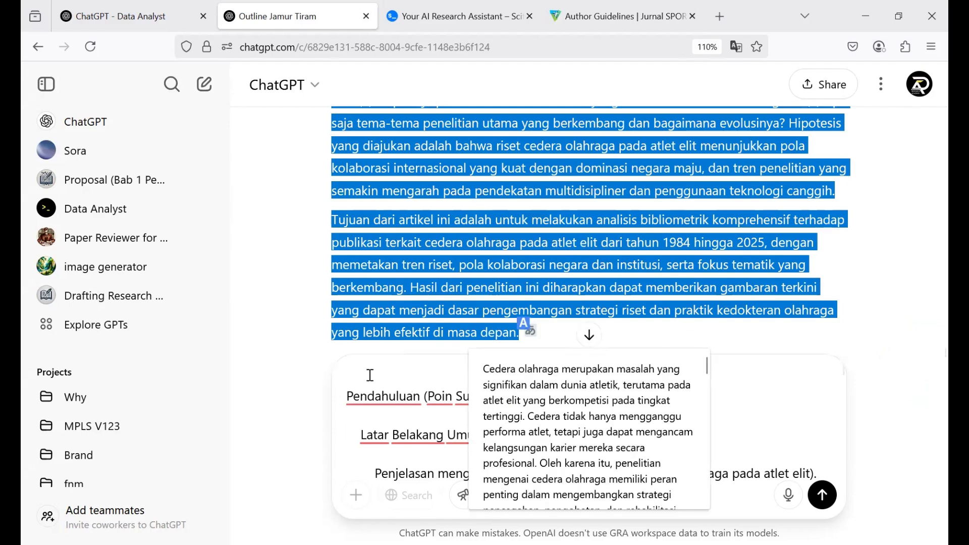
{"action": "left_click", "coordinate": [803, 390]}
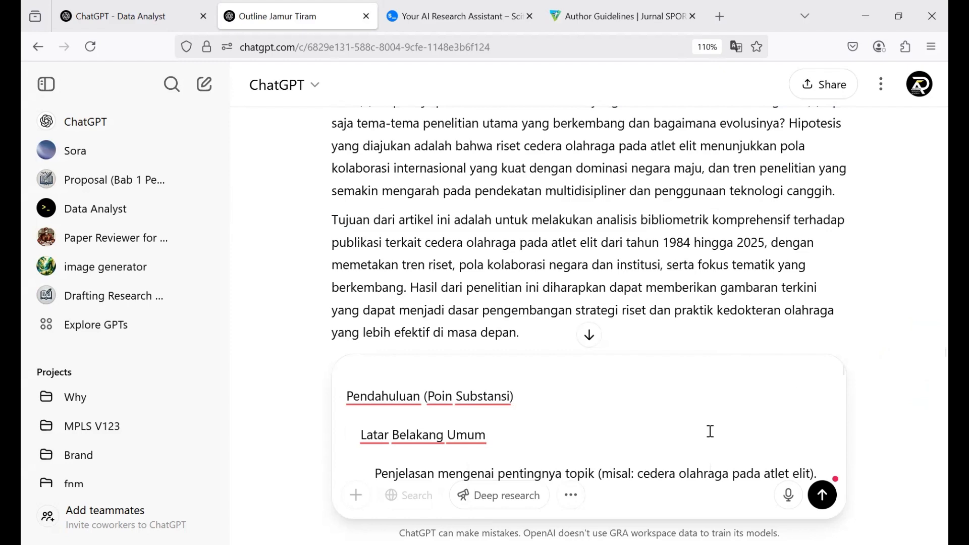
{"action": "key", "text": "Down"}
{"action": "key", "text": "Down"}
{"action": "key", "text": "Down"}
{"action": "key", "text": "Down"}
{"action": "key", "text": "Down"}
{"action": "key", "text": "Down"}
{"action": "key", "text": "Down"}
{"action": "key", "text": "Down"}
{"action": "key", "text": "Down"}
{"action": "key", "text": "Down"}
{"action": "key", "text": "Down"}
{"action": "key", "text": "Down"}
{"action": "key", "text": "Down"}
{"action": "key", "text": "Down"}
{"action": "key", "text": "Down"}
{"action": "key", "text": "Down"}
{"action": "key", "text": "Down"}
{"action": "key", "text": "Down"}
{"action": "key", "text": "Down"}
{"action": "key", "text": "Down"}
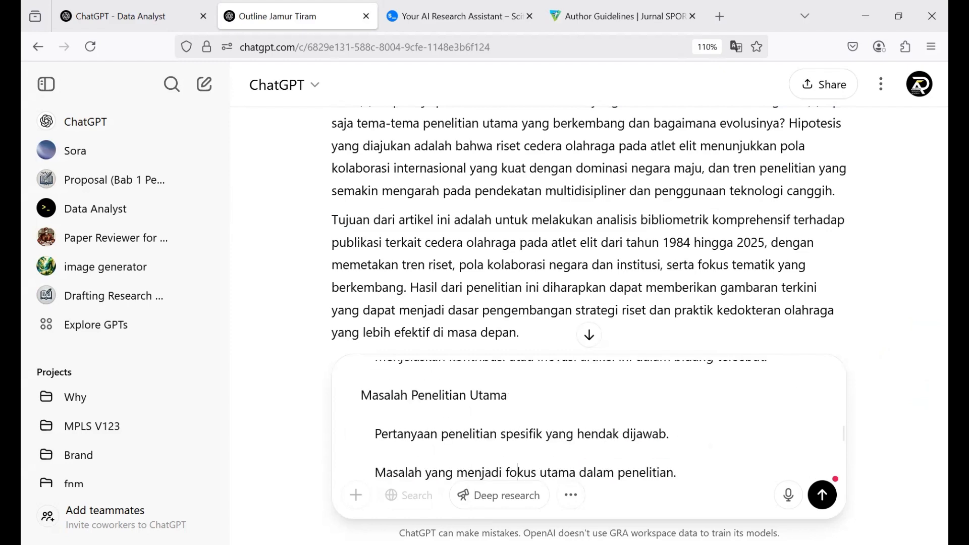
{"action": "key", "text": "Return"}
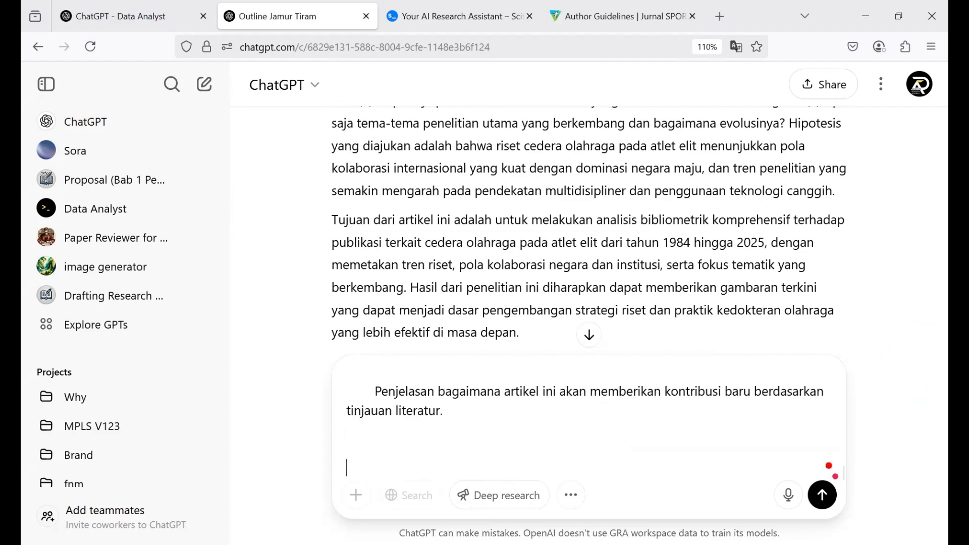
{"action": "key", "text": "ctrl+v"}
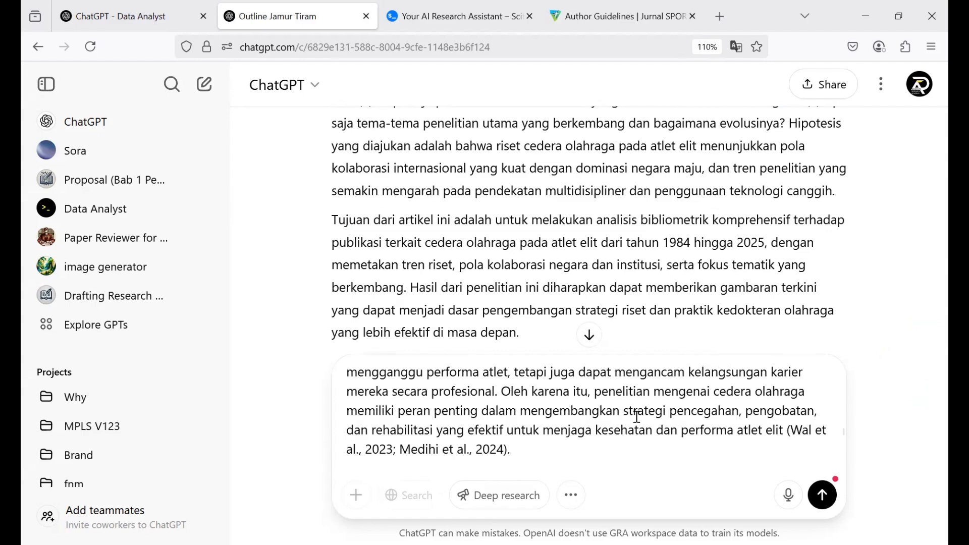
Step: Start the unsent message, above the points list, with "tulis ulang pendahulaun, sesuaikan dengan panduan ini, tulis dalam bentuk paragraf secara komprehensif,"
{"action": "key", "text": "Up"}
{"action": "key", "text": "Up"}
{"action": "key", "text": "Up"}
{"action": "key", "text": "Up"}
{"action": "key", "text": "Up"}
{"action": "key", "text": "Up"}
{"action": "key", "text": "Up"}
{"action": "key", "text": "Up"}
{"action": "key", "text": "Up"}
{"action": "key", "text": "Up"}
{"action": "key", "text": "Up"}
{"action": "key", "text": "Up"}
{"action": "key", "text": "Up"}
{"action": "key", "text": "Up"}
{"action": "key", "text": "Up"}
{"action": "key", "text": "Up"}
{"action": "key", "text": "Up"}
{"action": "key", "text": "Up"}
{"action": "key", "text": "Up"}
{"action": "key", "text": "Up"}
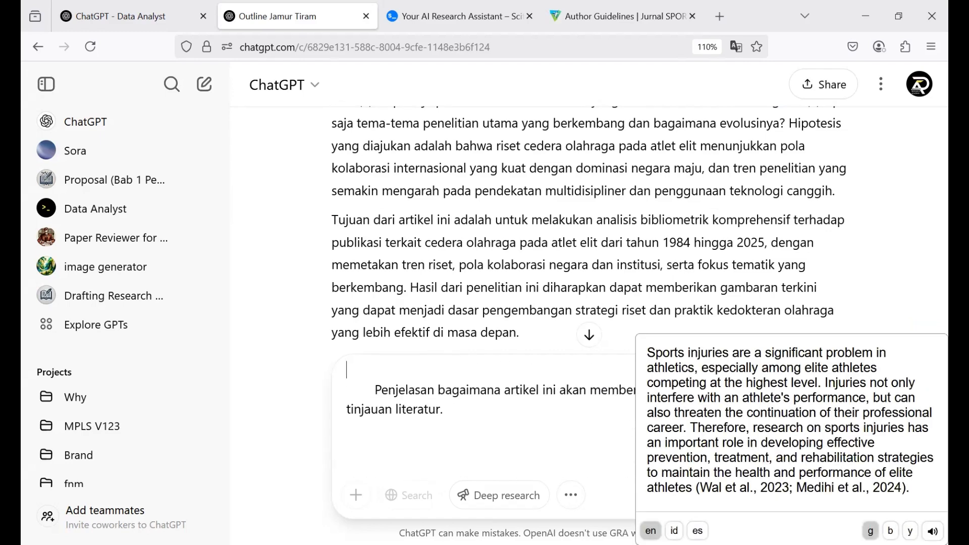
{"action": "key", "text": "Up"}
{"action": "key", "text": "Up"}
{"action": "key", "text": "Up"}
{"action": "key", "text": "Up"}
{"action": "key", "text": "Up"}
{"action": "key", "text": "Up"}
{"action": "key", "text": "Up"}
{"action": "key", "text": "Up"}
{"action": "key", "text": "Up"}
{"action": "key", "text": "Up"}
{"action": "key", "text": "Up"}
{"action": "key", "text": "Up"}
{"action": "key", "text": "Up"}
{"action": "key", "text": "Up"}
{"action": "key", "text": "Up"}
{"action": "key", "text": "Up"}
{"action": "key", "text": "Up"}
{"action": "key", "text": "Up"}
{"action": "key", "text": "Up"}
{"action": "key", "text": "Up"}
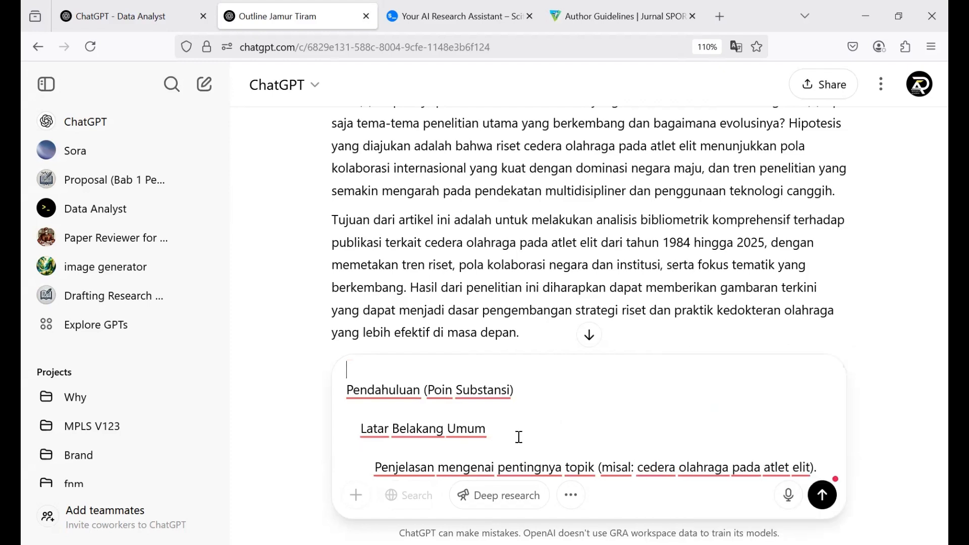
{"action": "type", "text": "tulis ulang "}
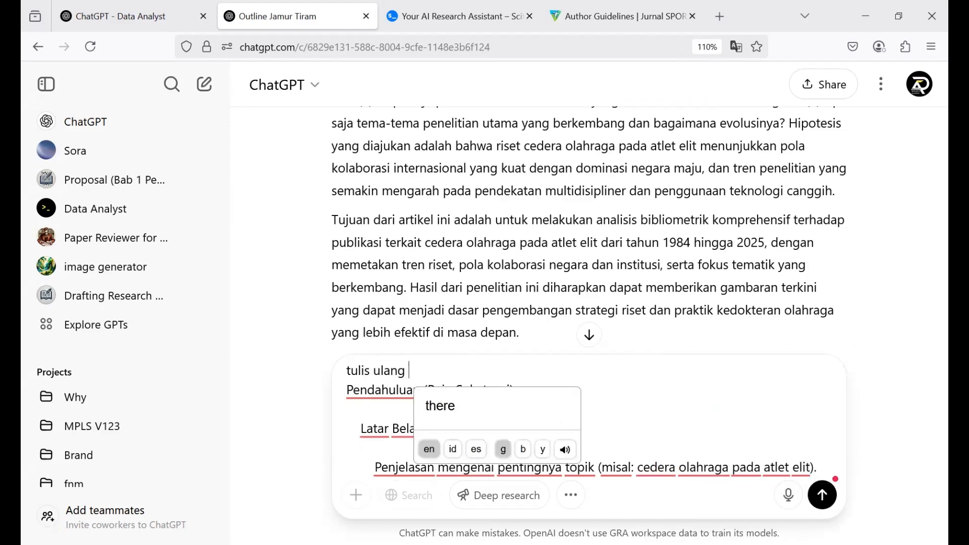
{"action": "type", "text": "pernndahulau"}
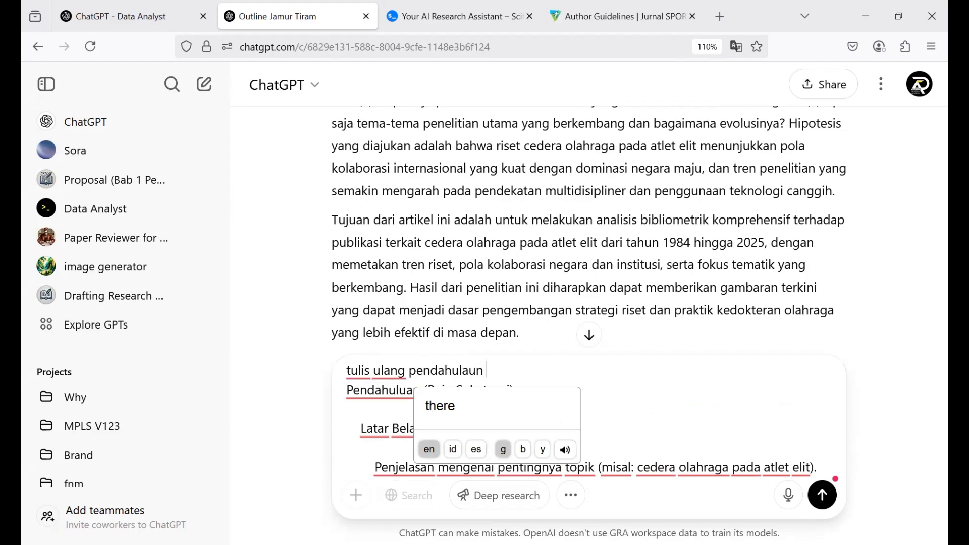
{"action": "type", "text": "n, sesuaikan dengan"}
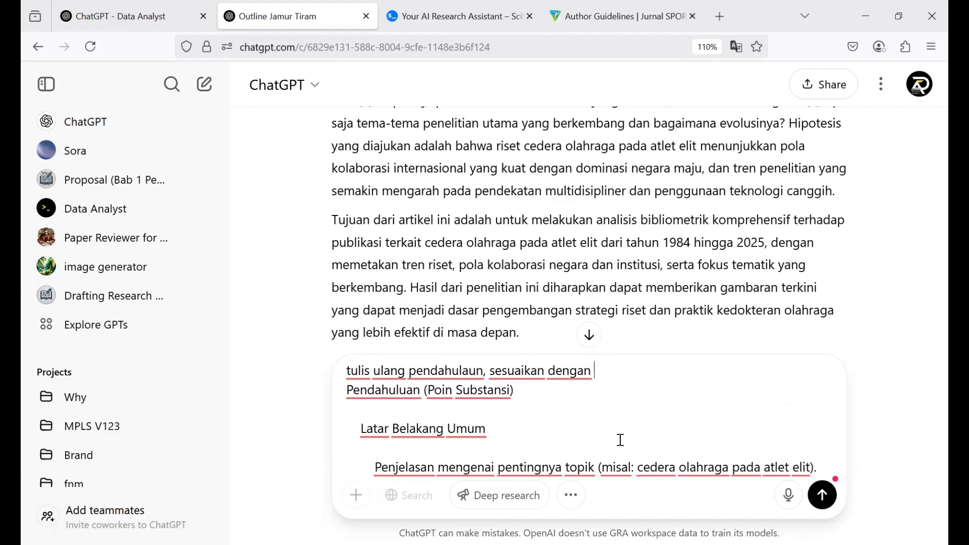
{"action": "type", "text": "panduan ini, tuli"}
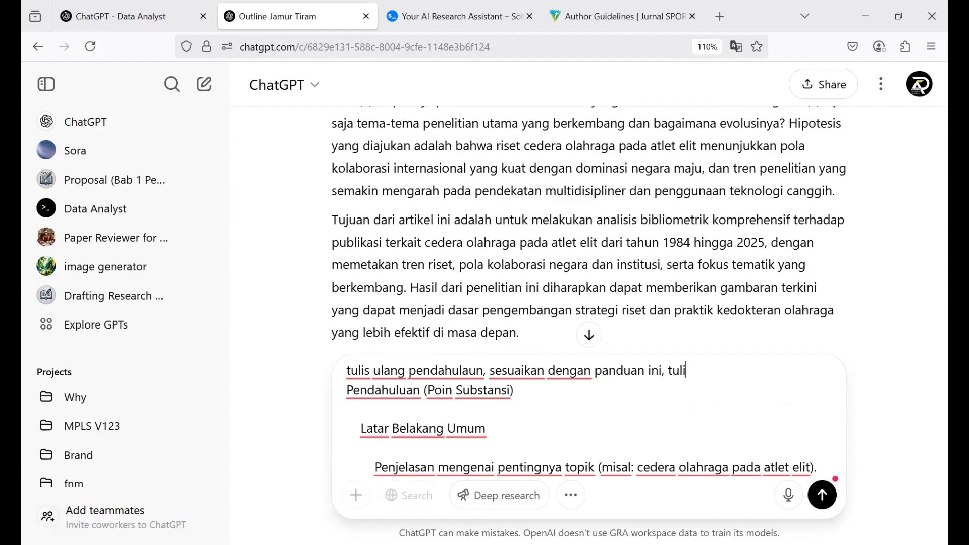
{"action": "type", "text": "s dalam bent"}
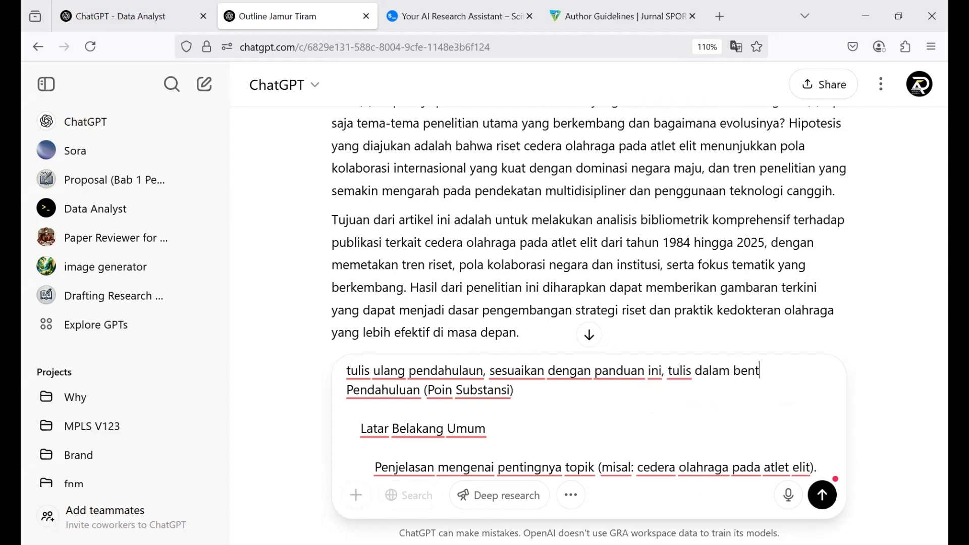
{"action": "type", "text": "uk paragraf secara kom"}
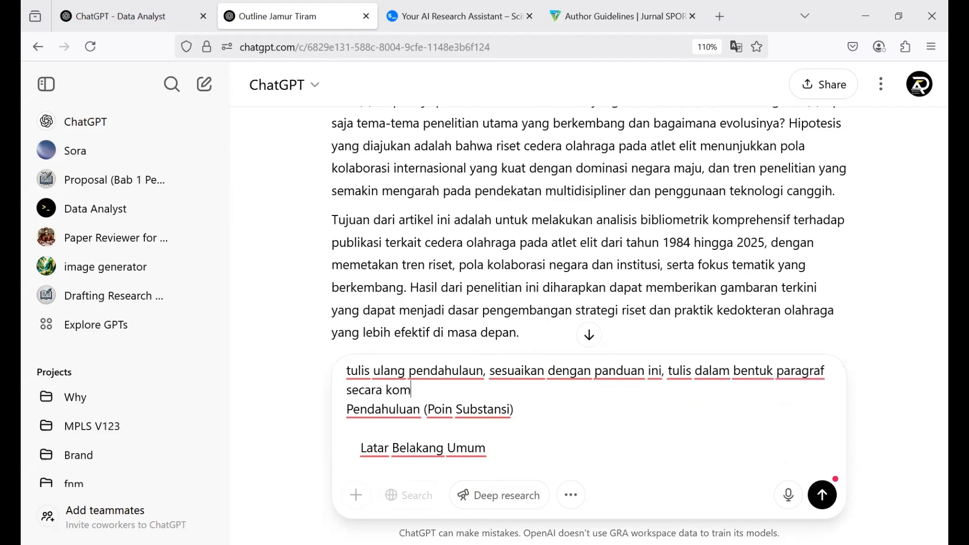
{"action": "type", "text": "prehensif, "}
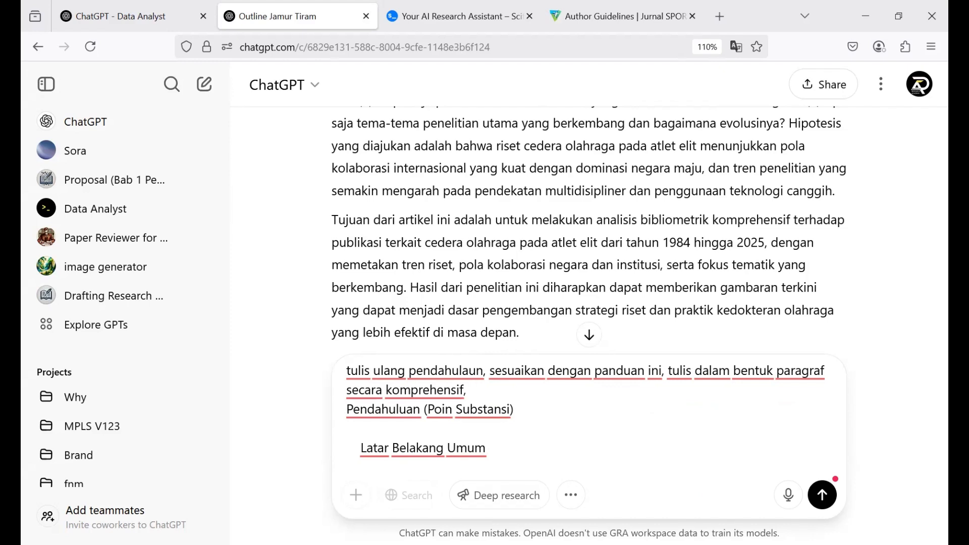
Step: Complete the instruction with "suport dengan pernyataan literatur dan sitasi!" and send the message
{"action": "type", "text": "suport dea"}
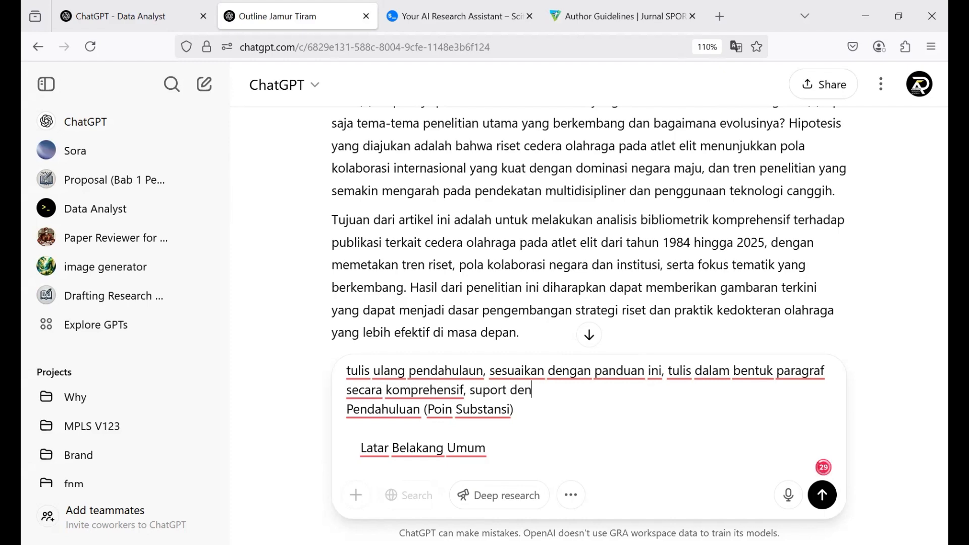
{"action": "type", "text": "agn"}
{"action": "key", "text": "BackSpace"}
{"action": "key", "text": "BackSpace"}
{"action": "key", "text": "BackSpace"}
{"action": "type", "text": "gan per"}
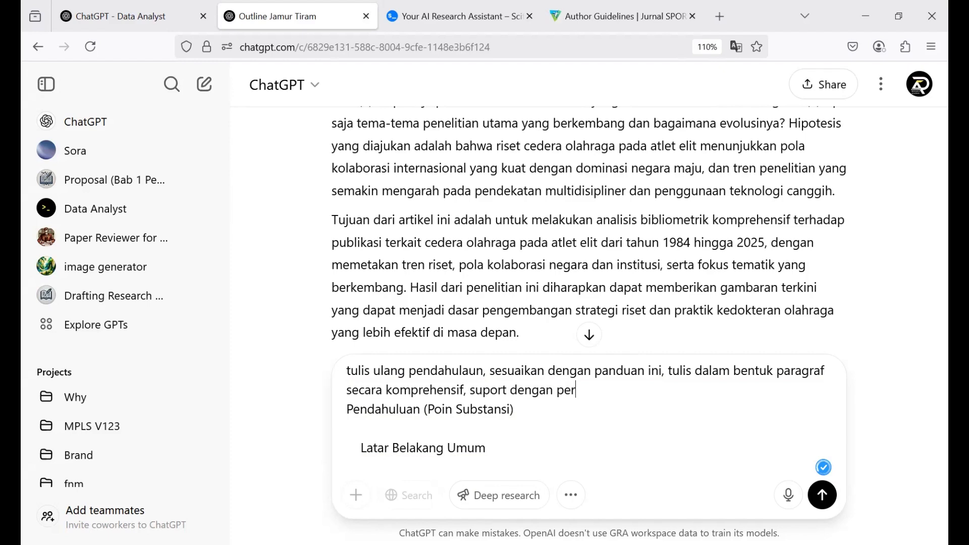
{"action": "type", "text": "nyataan li"}
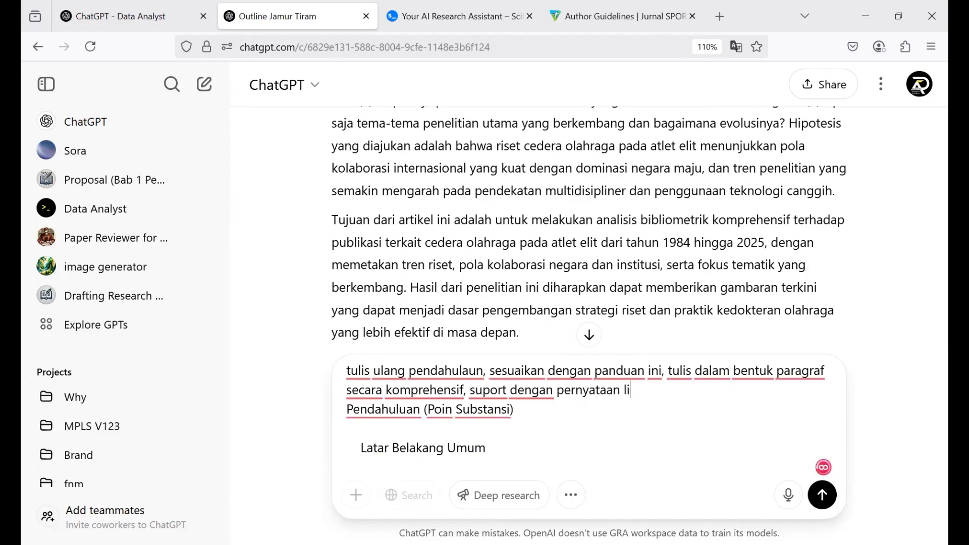
{"action": "type", "text": "et"}
{"action": "type", "text": "terat"}
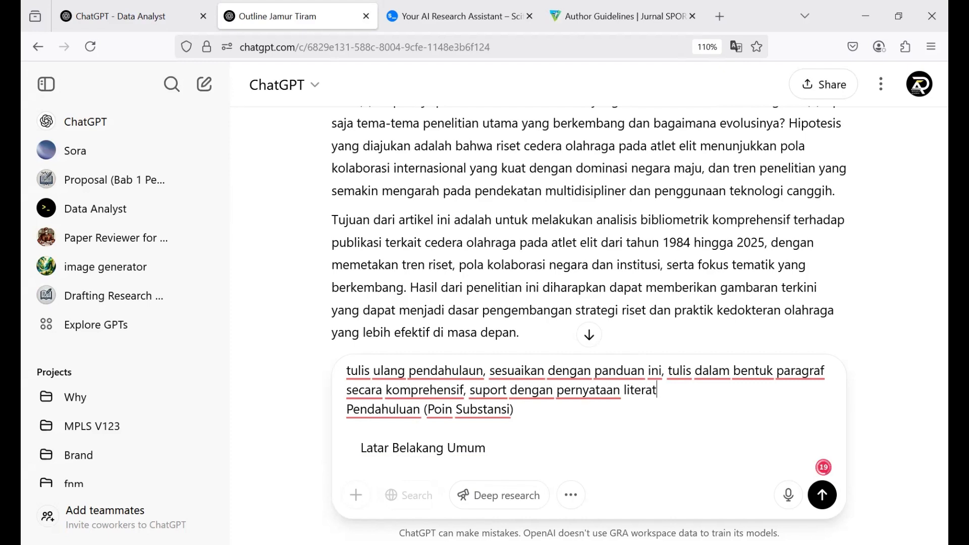
{"action": "type", "text": "ir dan s"}
{"action": "key", "text": "BackSpace"}
{"action": "key", "text": "BackSpace"}
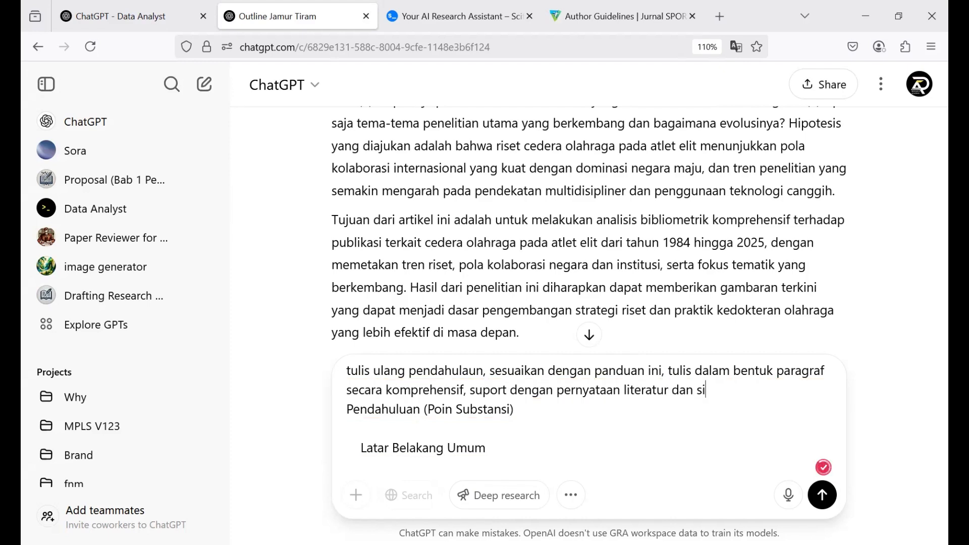
{"action": "type", "text": "tasi!"}
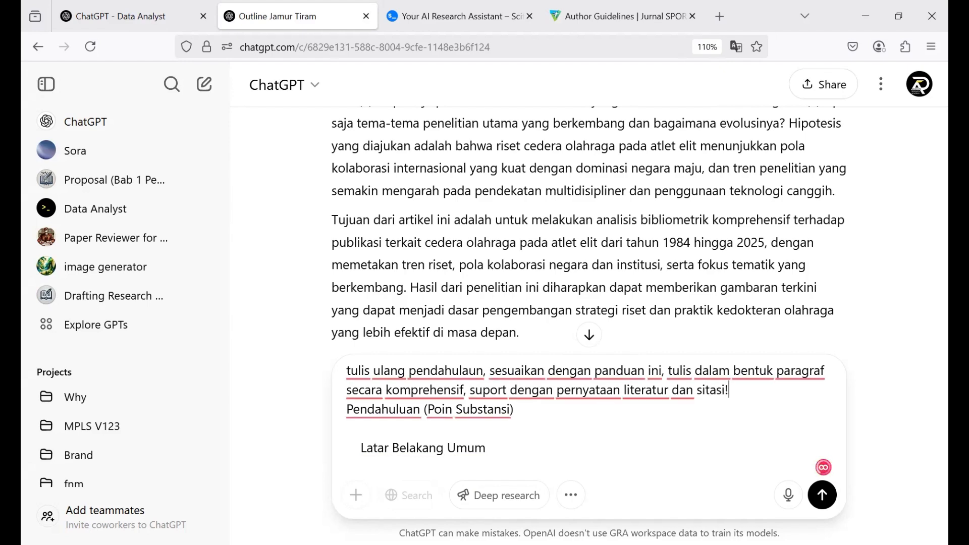
{"action": "left_click", "coordinate": [821, 505]}
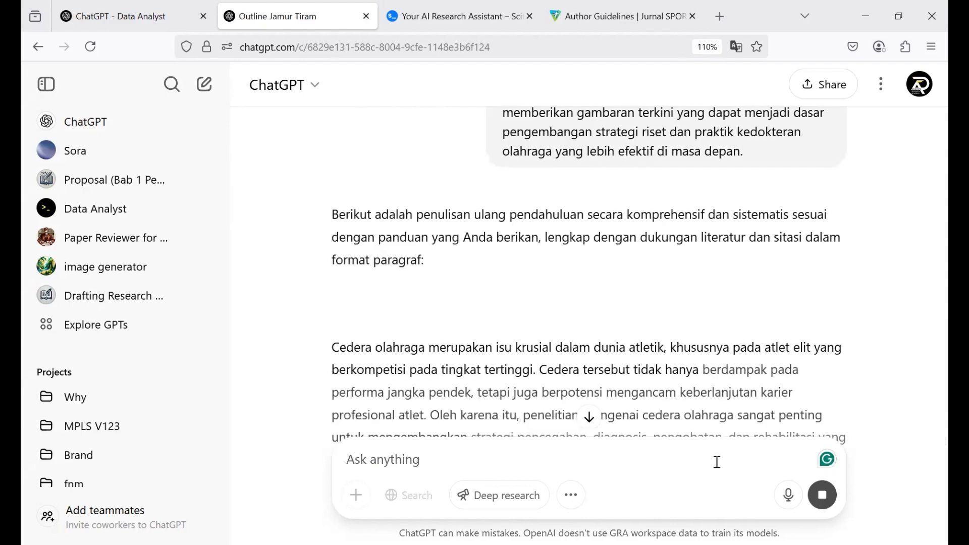
Step: Read through the rewritten introduction, from the opening paragraph on sport injuries to the closing paragraph on the article's purpose
{"action": "scroll", "coordinate": [555, 396], "scroll_direction": "down", "scroll_amount": 5}
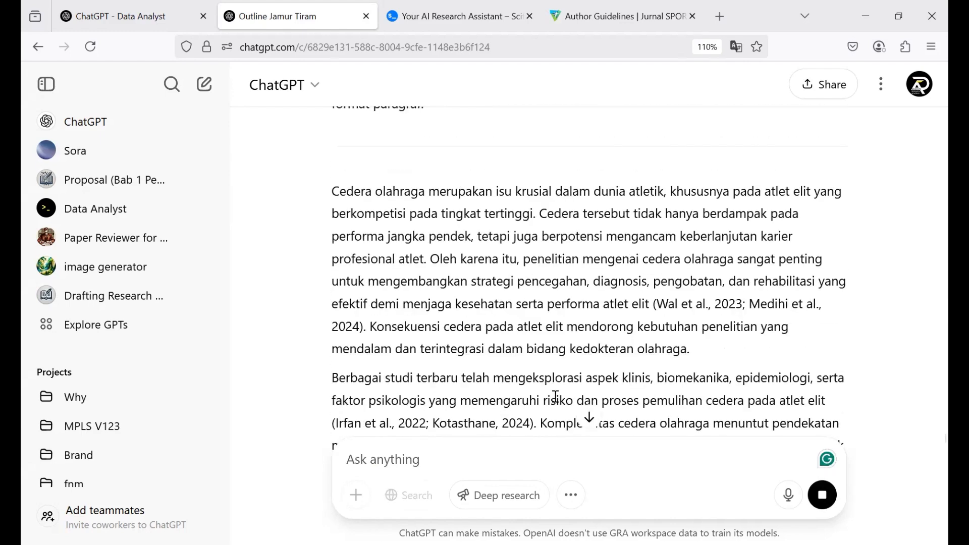
{"action": "scroll", "coordinate": [555, 396], "scroll_direction": "down", "scroll_amount": 8}
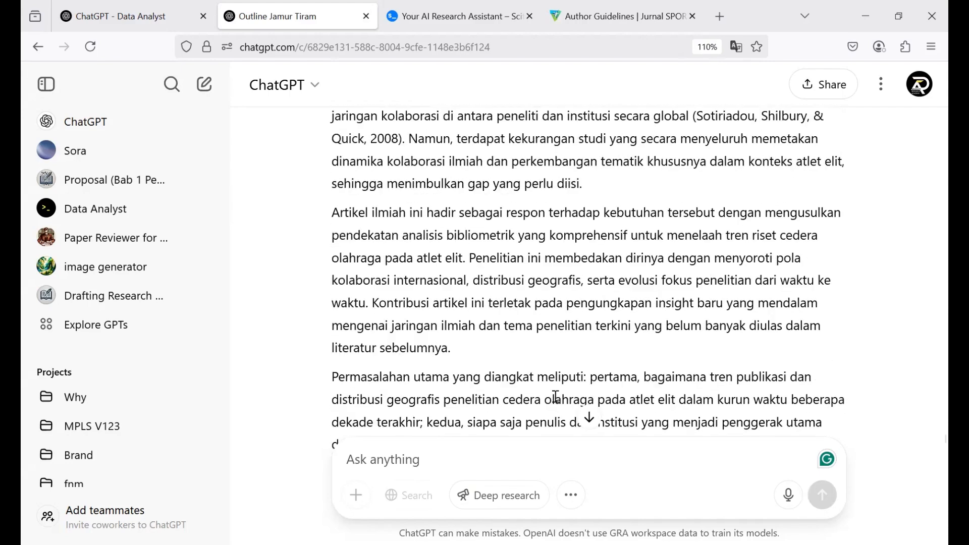
{"action": "scroll", "coordinate": [557, 402], "scroll_direction": "down", "scroll_amount": 7}
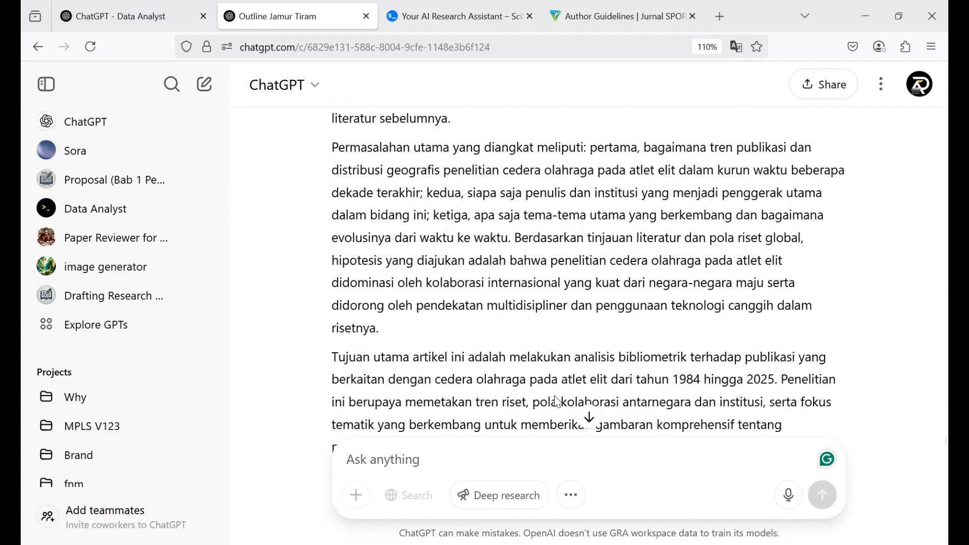
{"action": "scroll", "coordinate": [556, 398], "scroll_direction": "up", "scroll_amount": 20}
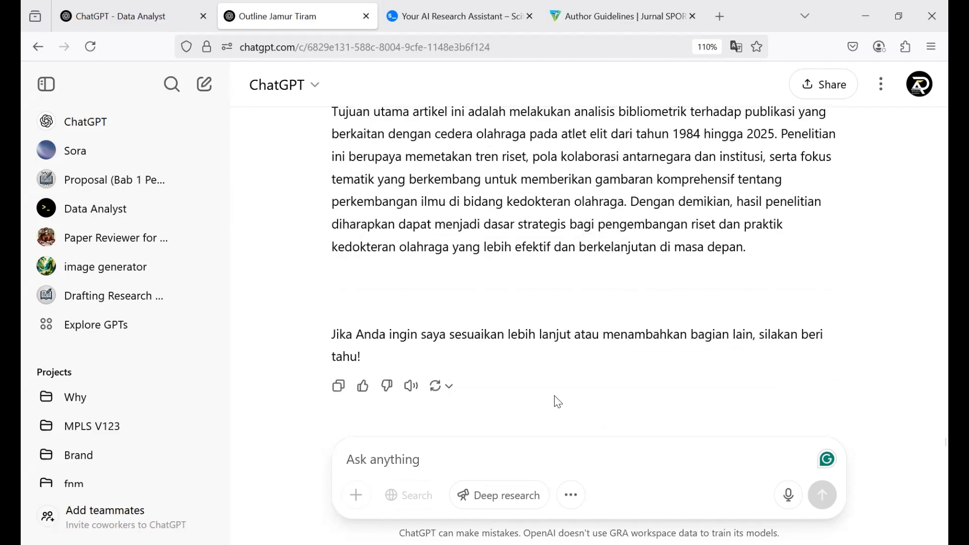
{"action": "scroll", "coordinate": [555, 397], "scroll_direction": "down", "scroll_amount": 4}
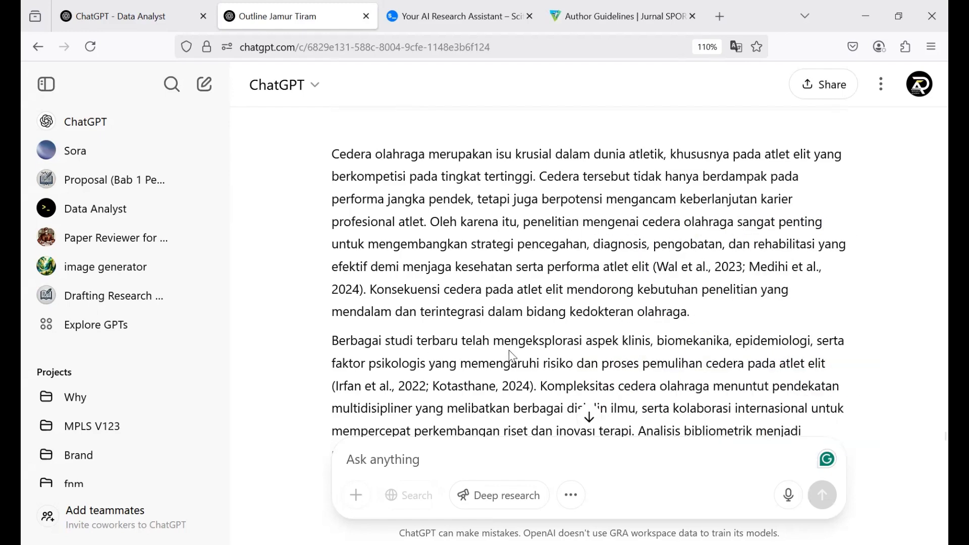
{"action": "scroll", "coordinate": [511, 355], "scroll_direction": "down", "scroll_amount": 3}
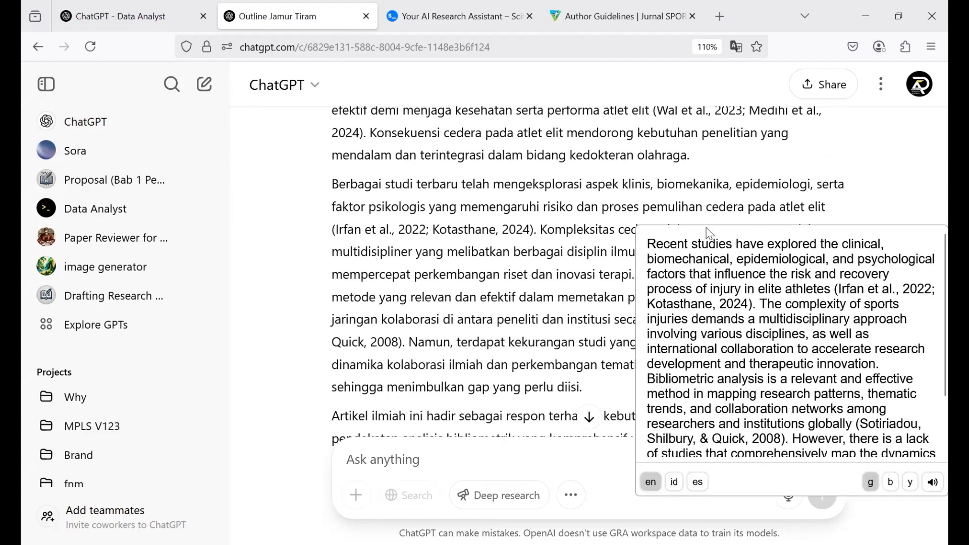
{"action": "scroll", "coordinate": [418, 281], "scroll_direction": "down", "scroll_amount": 2}
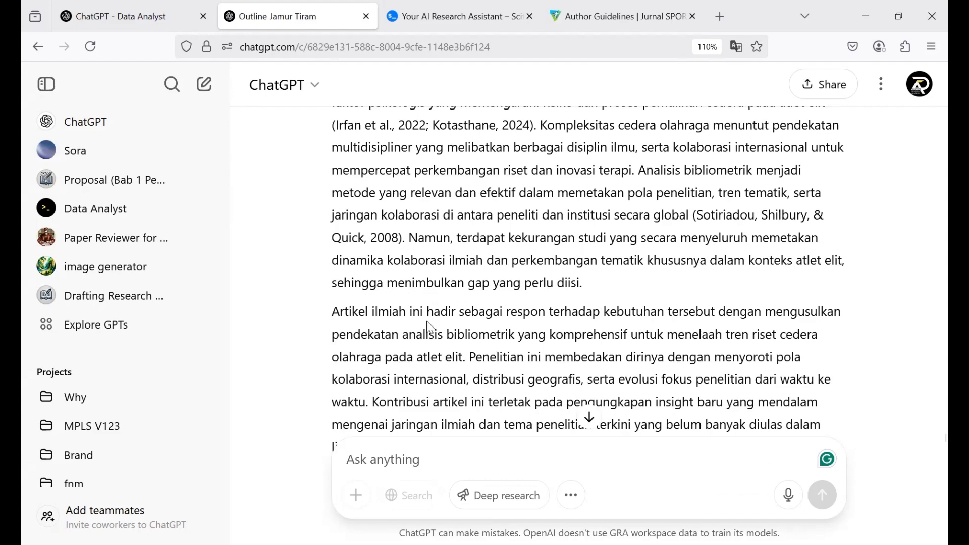
{"action": "mouse_move", "coordinate": [555, 327]}
{"action": "scroll", "coordinate": [692, 334], "scroll_direction": "down", "scroll_amount": 3}
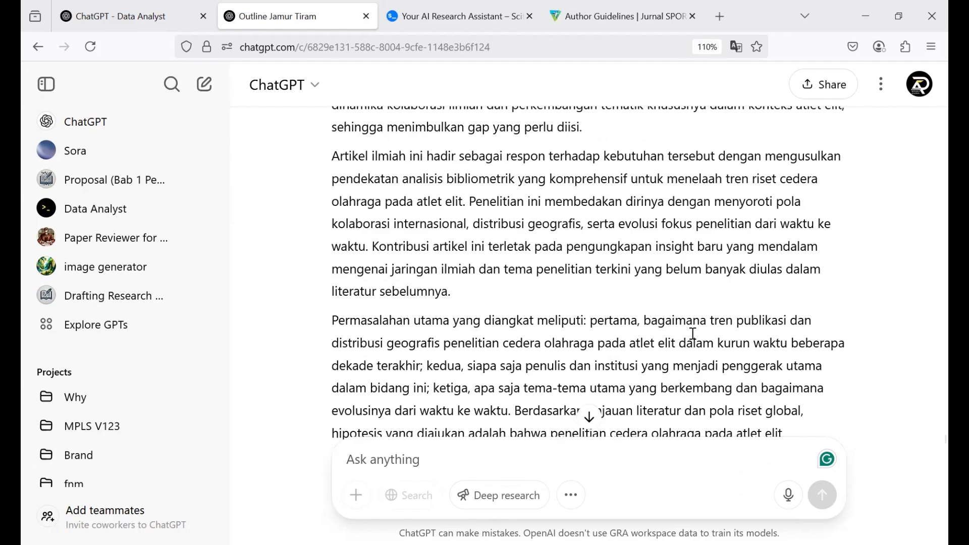
{"action": "scroll", "coordinate": [507, 284], "scroll_direction": "down", "scroll_amount": 1}
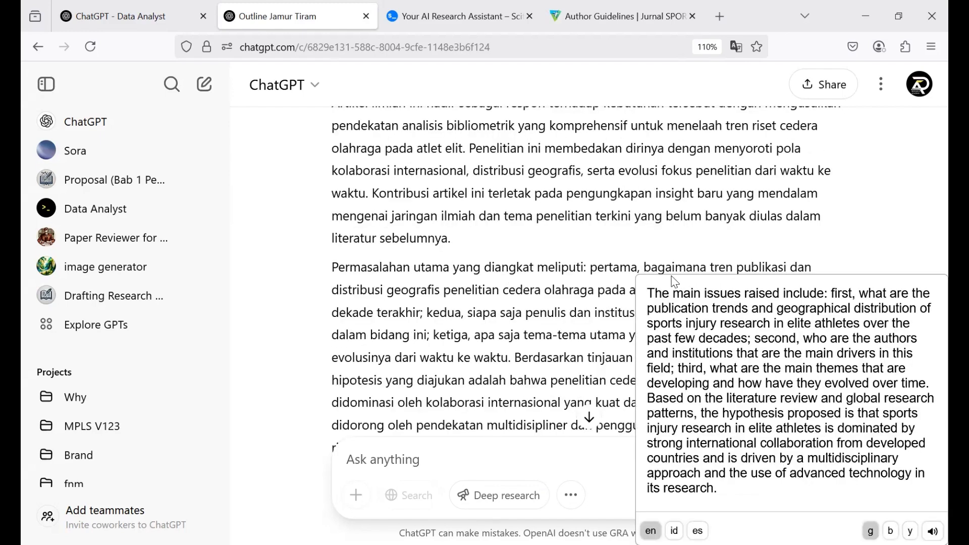
{"action": "scroll", "coordinate": [465, 352], "scroll_direction": "down", "scroll_amount": 3}
{"action": "scroll", "coordinate": [465, 352], "scroll_direction": "down", "scroll_amount": 1}
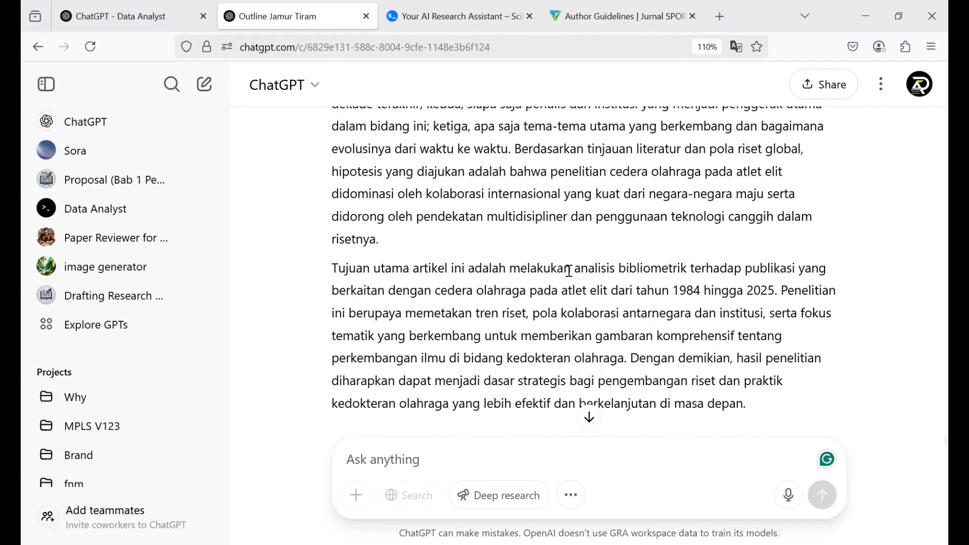
{"action": "mouse_move", "coordinate": [485, 380]}
{"action": "scroll", "coordinate": [486, 380], "scroll_direction": "down", "scroll_amount": 2}
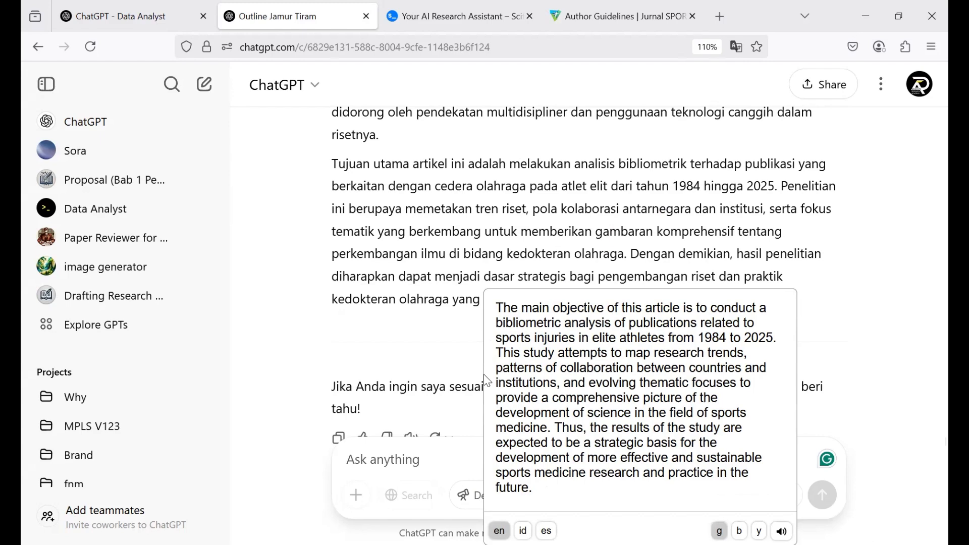
Step: Copy the highlighted Introduction requirements from the journal's Author Guidelines page and paste them into a new message in the Outline Jamur Tiram chat
{"action": "left_click", "coordinate": [580, 24]}
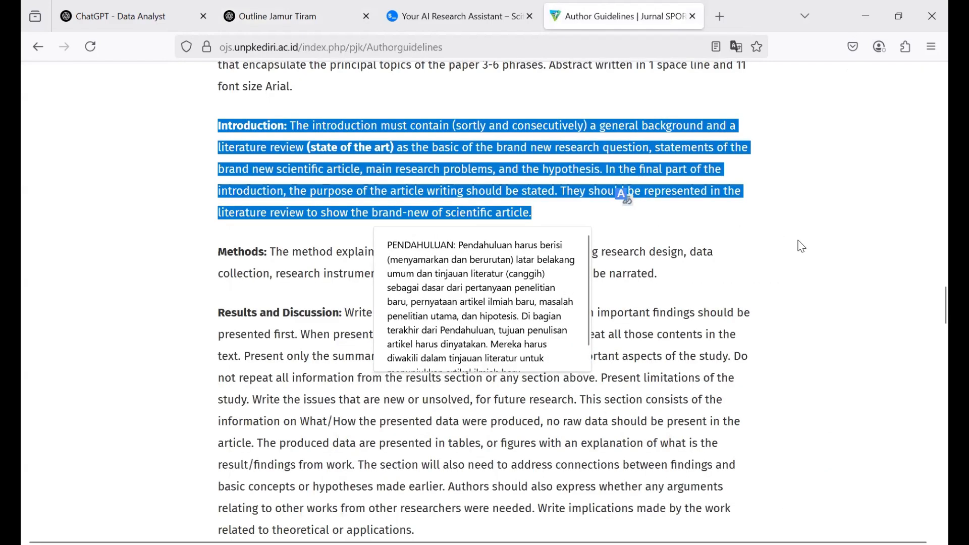
{"action": "scroll", "coordinate": [927, 81], "scroll_direction": "up", "scroll_amount": 2}
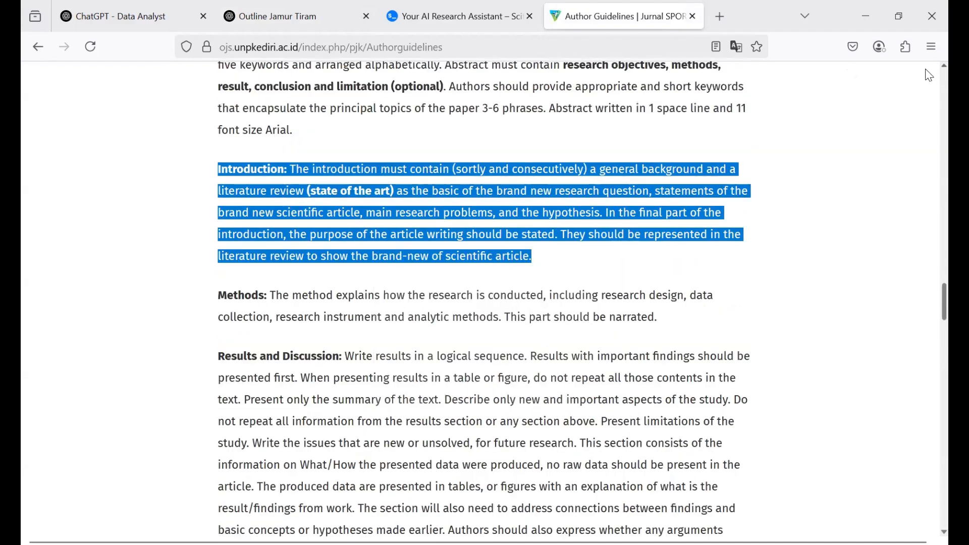
{"action": "scroll", "coordinate": [927, 81], "scroll_direction": "up", "scroll_amount": 1}
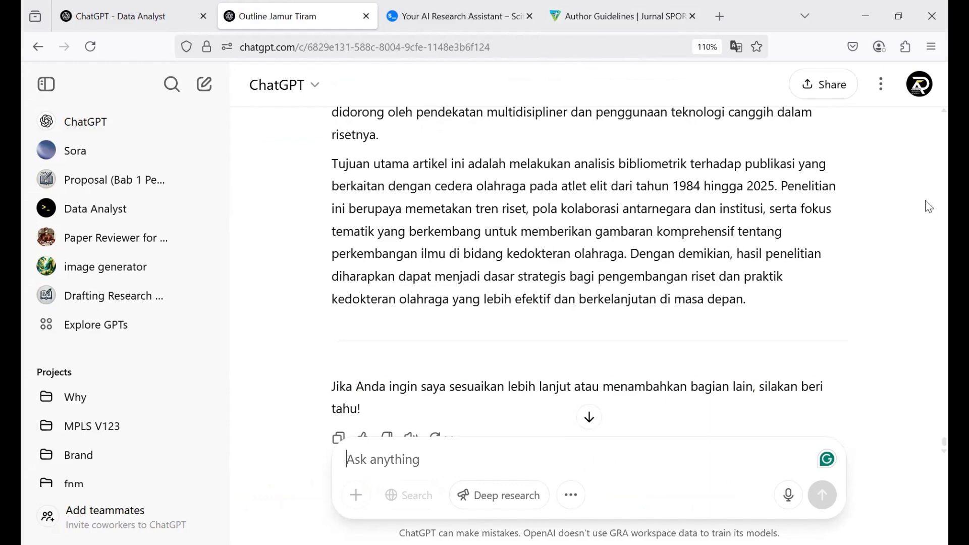
{"action": "scroll", "coordinate": [928, 207], "scroll_direction": "up", "scroll_amount": 6}
{"action": "type", "text": "Introduction: The introduction must contain (sortly and consecutively) a general background and a literature review (state of the art) as the basic of the brand new research question, statements of the brand new scientific article, main research problems, and the hypothesis. In the final part of the introduction, the purpose of the article writing should be stated. They should be represented in the literature review to show the brand-new of scientific article."}
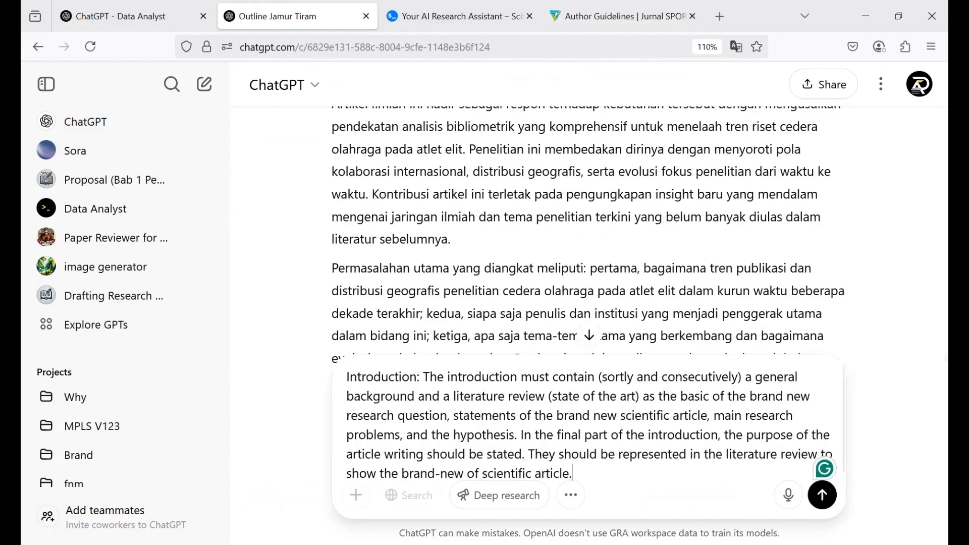
Step: Begin a question on a new line above the pasted Introduction requirements with "apakah kalimat dalam"
{"action": "left_click", "coordinate": [348, 377]}
{"action": "type", "text": "a"}
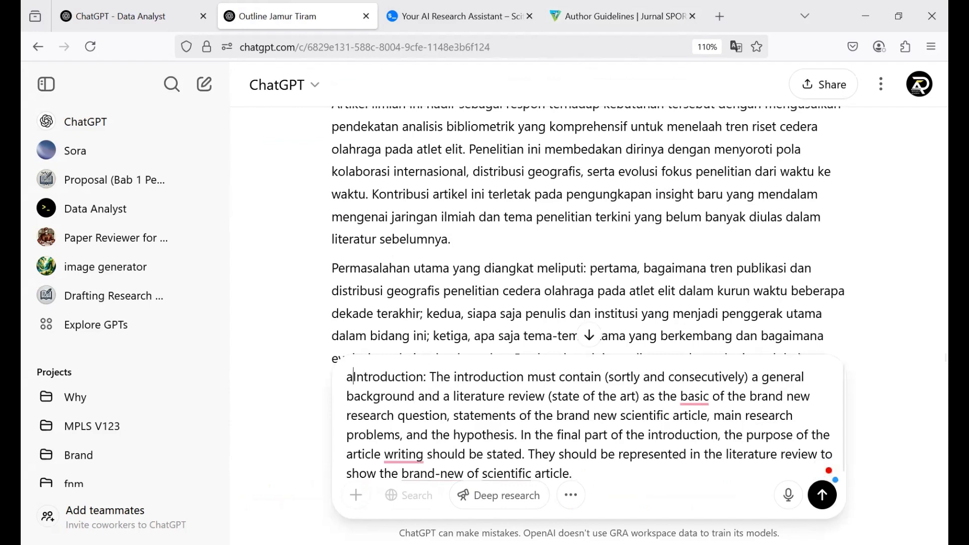
{"action": "key", "text": "BackSpace"}
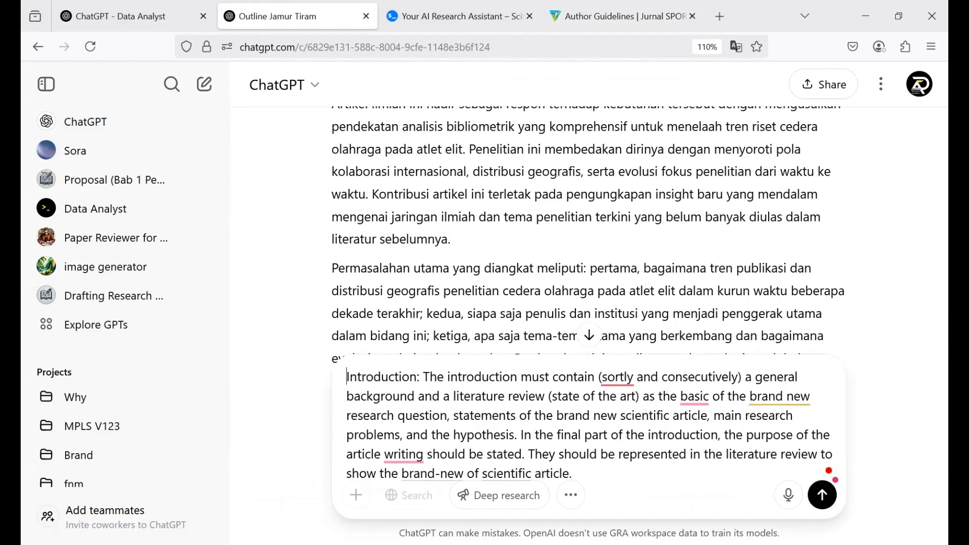
{"action": "key", "text": "shift+Return"}
{"action": "key", "text": "Up"}
{"action": "type", "text": "apakah"}
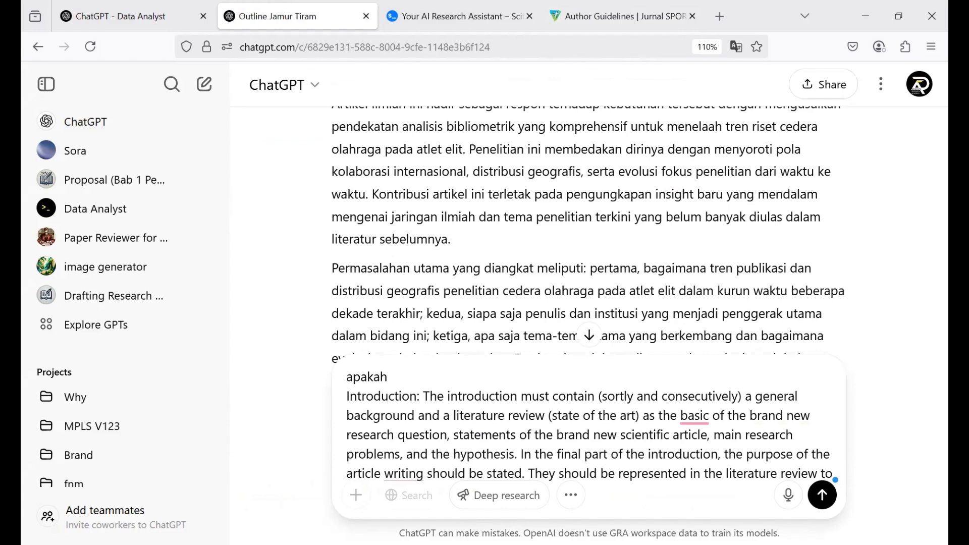
{"action": "type", "text": " kalima"}
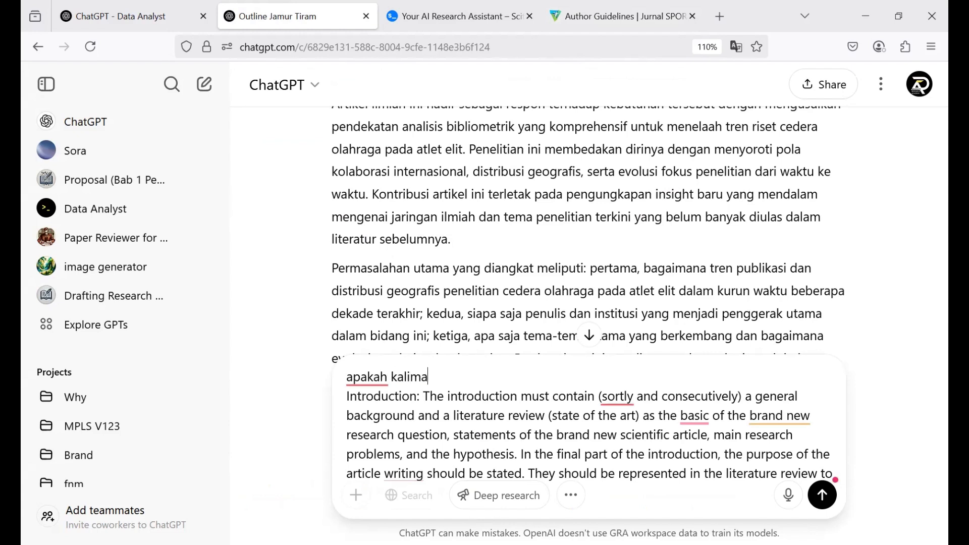
{"action": "type", "text": "t dalam ok Introduction: The in"}
{"action": "key", "text": "BackSpace"}
{"action": "key", "text": "BackSpace"}
{"action": "key", "text": "BackSpace"}
{"action": "key", "text": "BackSpace"}
{"action": "key", "text": "BackSpace"}
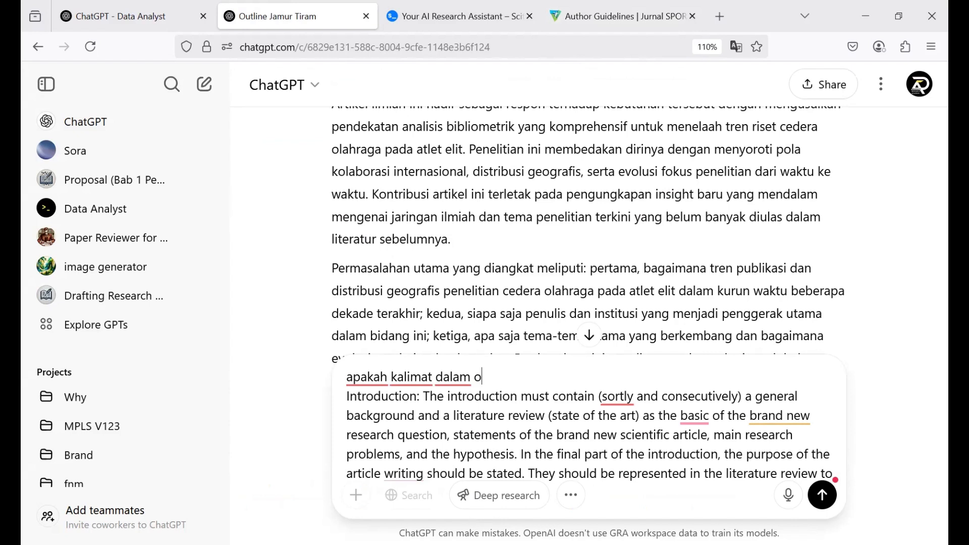
Step: Complete the question with "konten paragraf sudah menjawab semua pertanyaan bersarkan panduan ini!" and send the message
{"action": "type", "text": "konten paragraf sudah"}
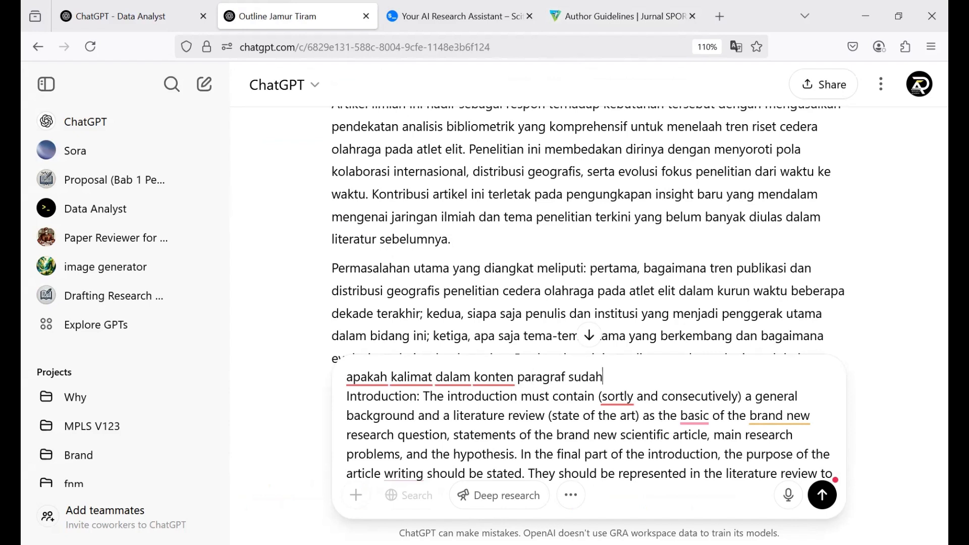
{"action": "type", "text": " menjawab semua per"}
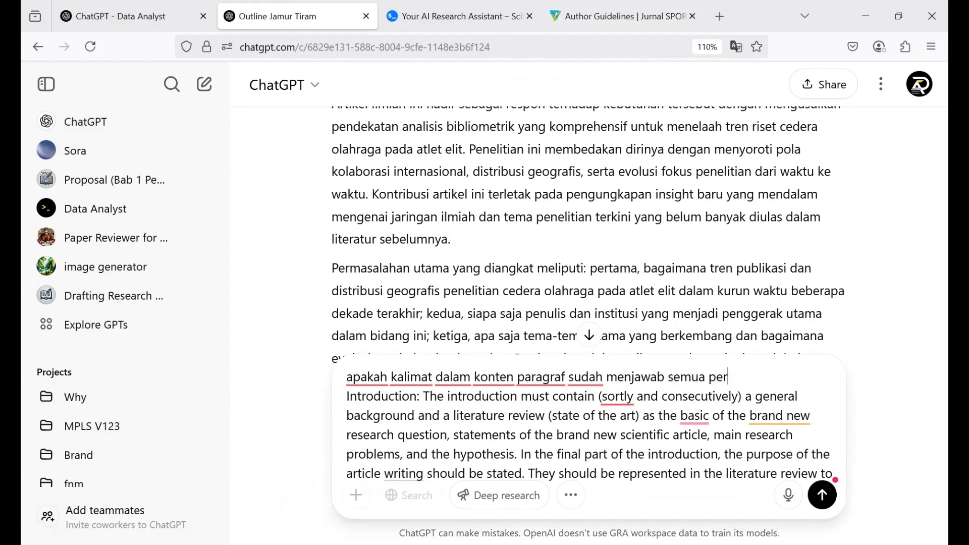
{"action": "type", "text": "tanyaan bersarkan "}
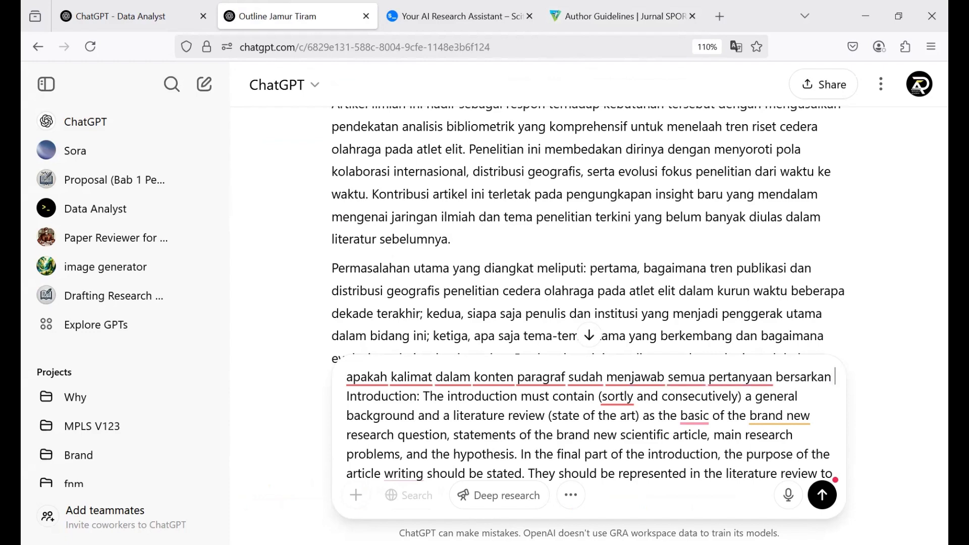
{"action": "type", "text": "panduan ini"}
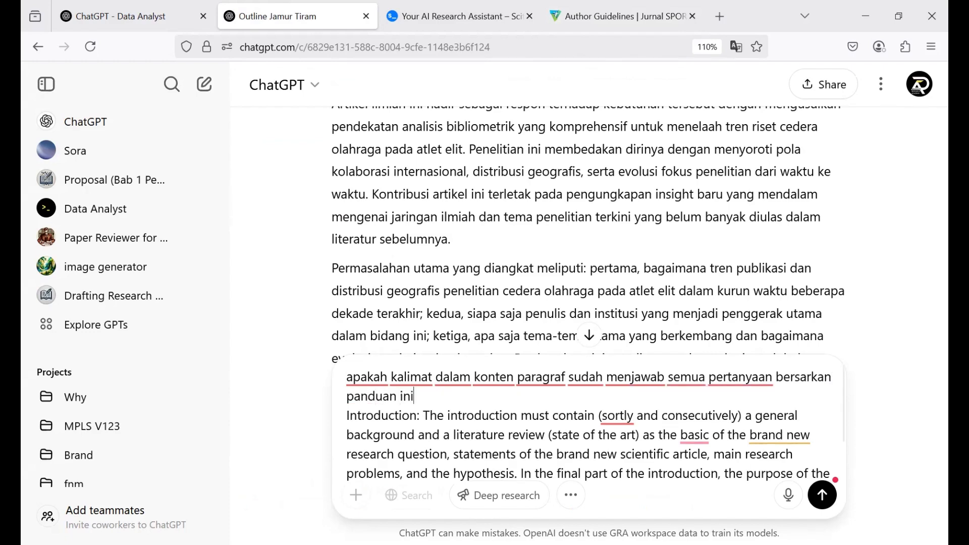
{"action": "type", "text": "!"}
{"action": "key", "text": "Return"}
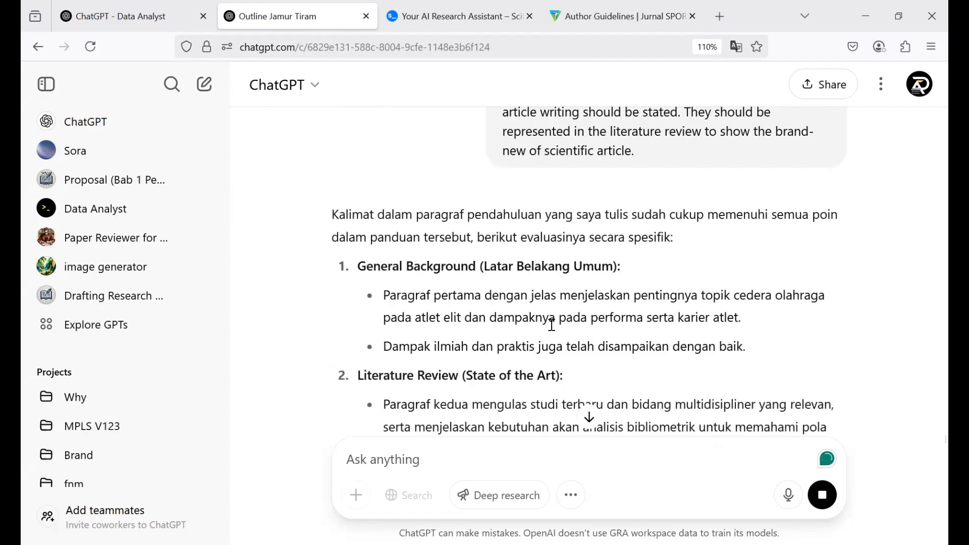
Step: Read through the point-by-point evaluation of the introduction, from General Background to Purpose of Article Writing and the Kesimpulan
{"action": "scroll", "coordinate": [552, 325], "scroll_direction": "down", "scroll_amount": 3}
{"action": "scroll", "coordinate": [552, 326], "scroll_direction": "down", "scroll_amount": 3}
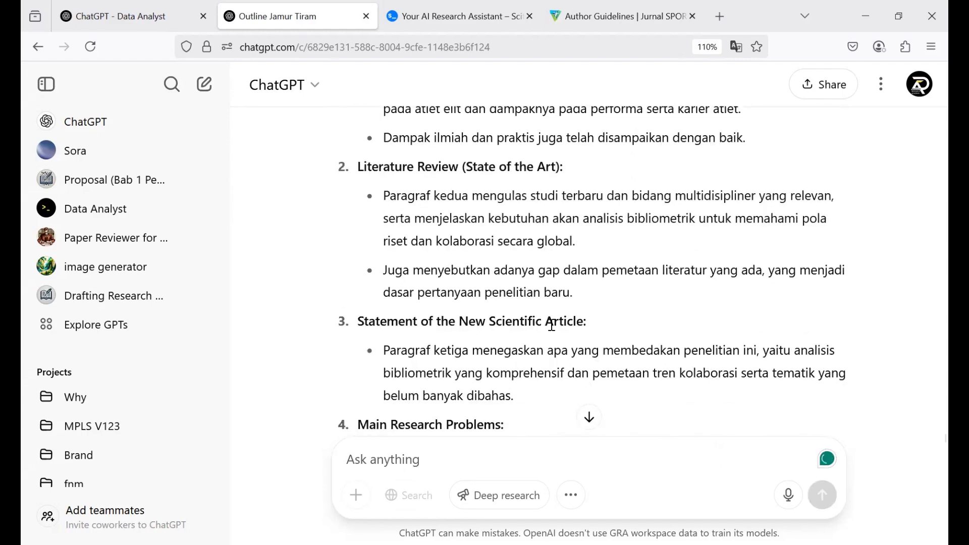
{"action": "scroll", "coordinate": [552, 326], "scroll_direction": "down", "scroll_amount": 5}
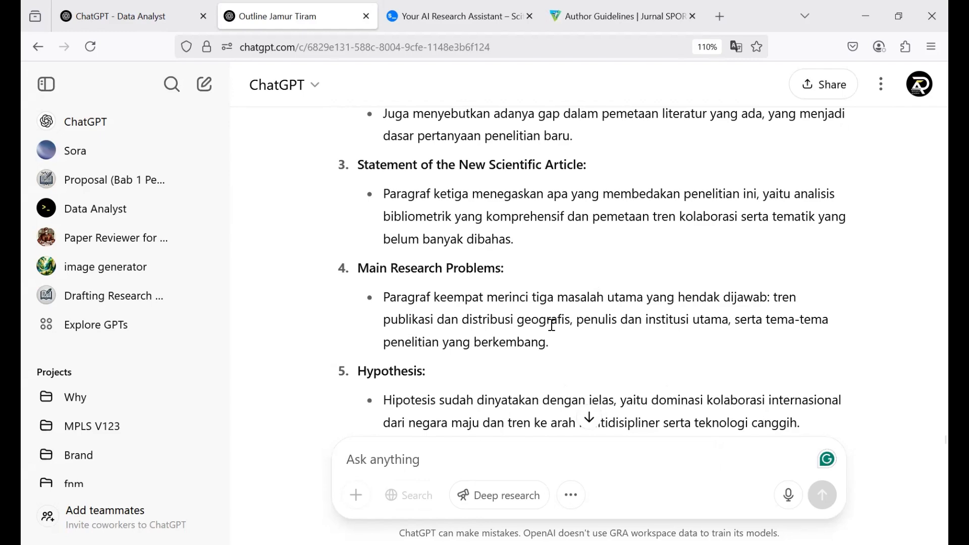
{"action": "scroll", "coordinate": [552, 325], "scroll_direction": "down", "scroll_amount": 2}
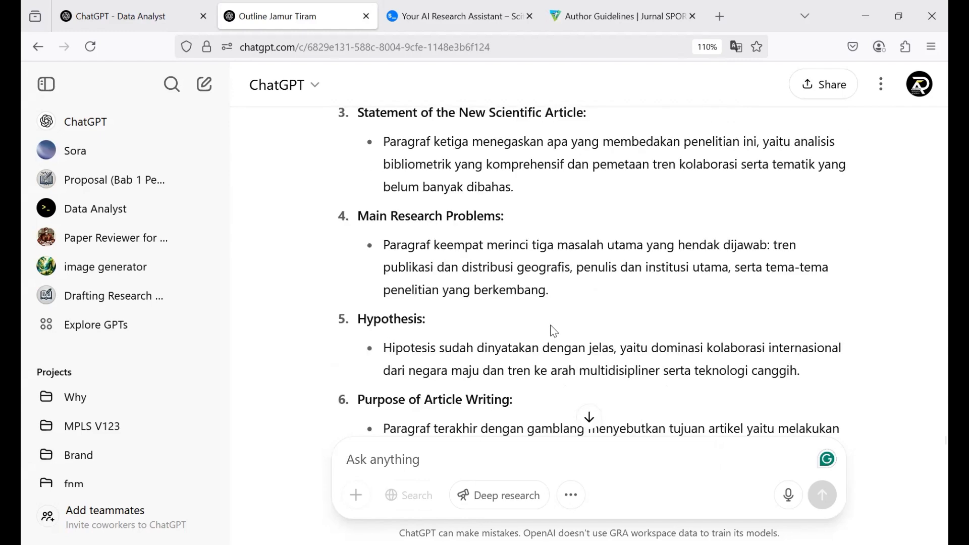
{"action": "scroll", "coordinate": [552, 326], "scroll_direction": "down", "scroll_amount": 2}
{"action": "scroll", "coordinate": [552, 325], "scroll_direction": "down", "scroll_amount": 2}
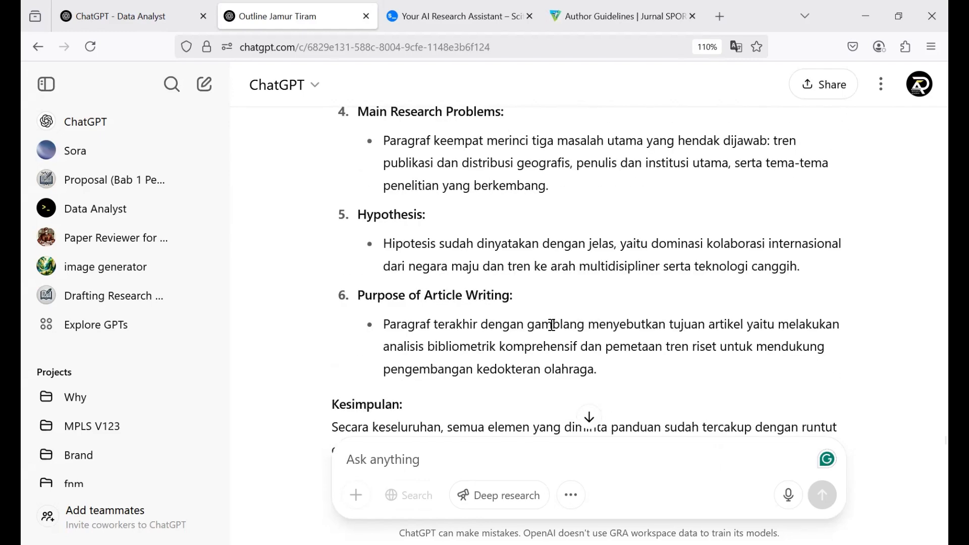
{"action": "scroll", "coordinate": [552, 325], "scroll_direction": "down", "scroll_amount": 2}
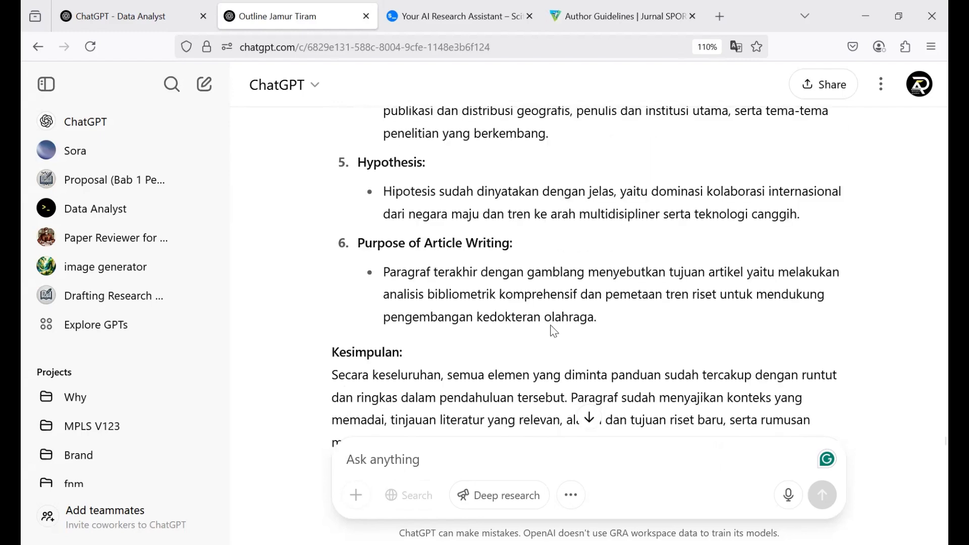
{"action": "scroll", "coordinate": [553, 329], "scroll_direction": "down", "scroll_amount": 2}
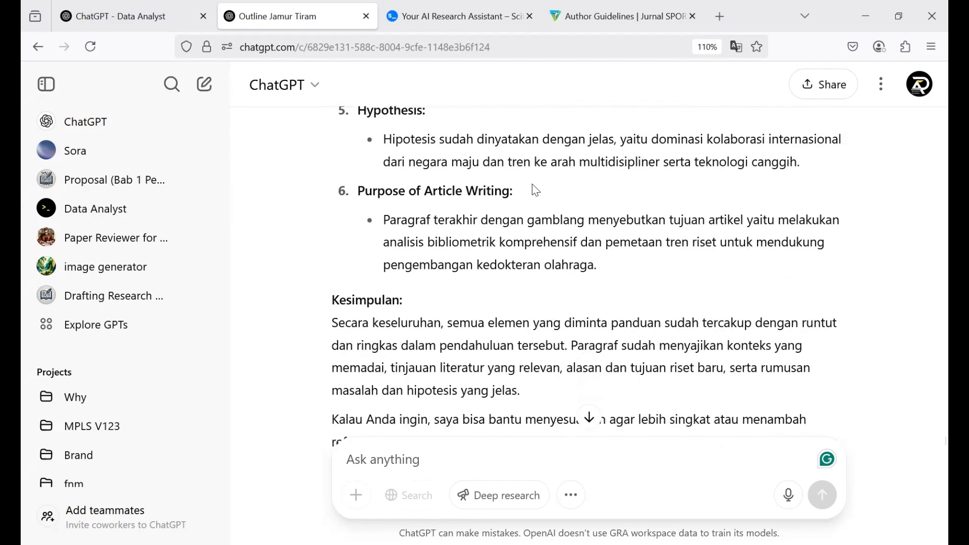
{"action": "mouse_move", "coordinate": [612, 218]}
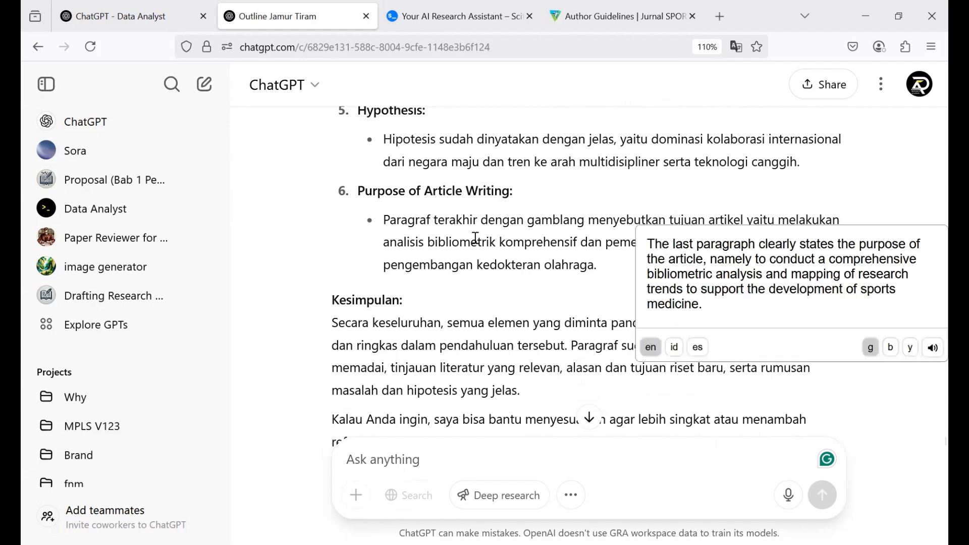
{"action": "scroll", "coordinate": [567, 272], "scroll_direction": "down", "scroll_amount": 4}
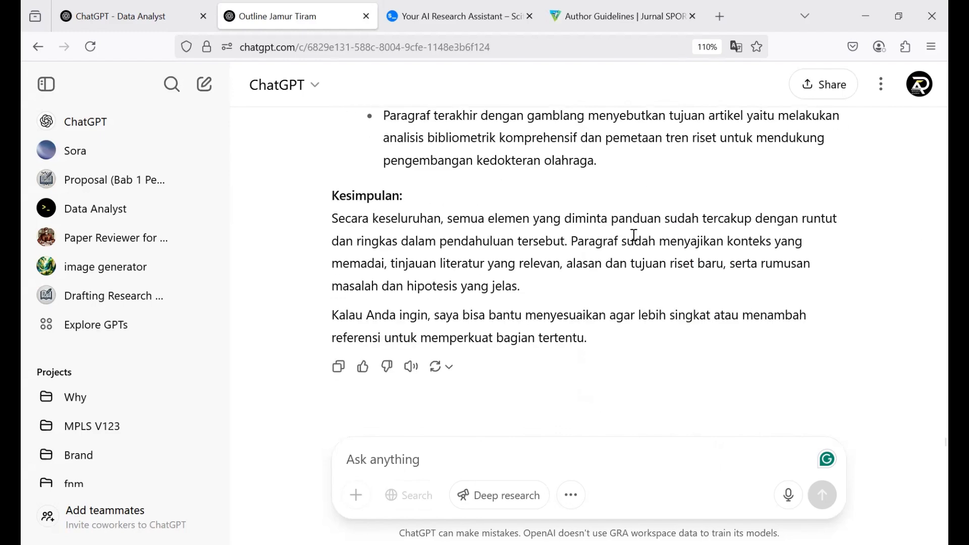
{"action": "mouse_move", "coordinate": [710, 235]}
{"action": "key", "text": "ctrl"}
{"action": "key", "text": "ctrl"}
Step: Send "butkan" to accept the offered adjustment and look through the shorter introduction
{"action": "type", "text": "butkan"}
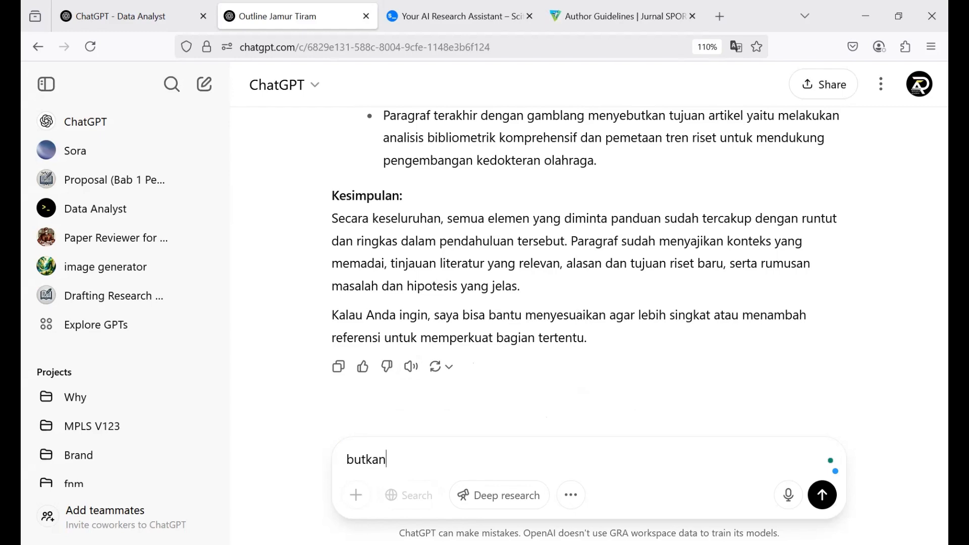
{"action": "key", "text": "Return"}
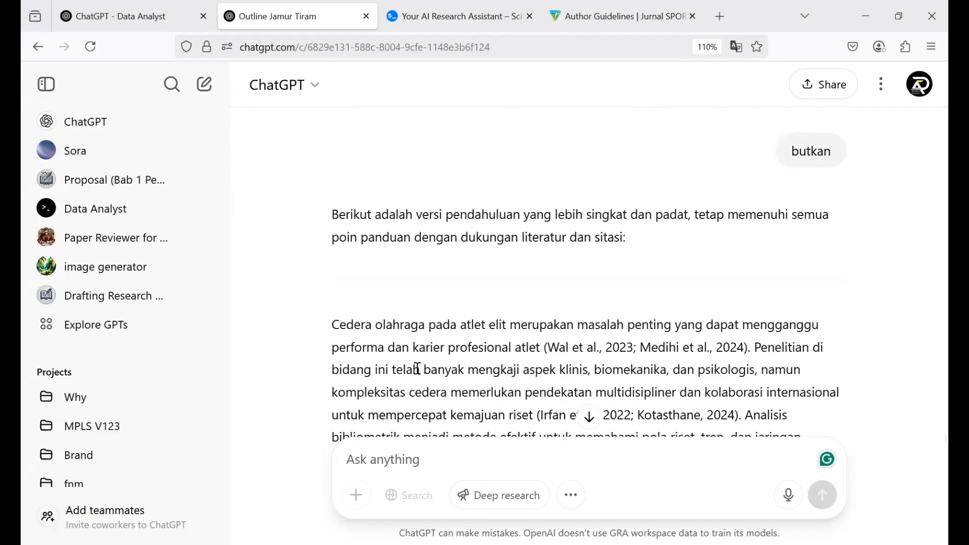
{"action": "scroll", "coordinate": [417, 369], "scroll_direction": "down", "scroll_amount": 9}
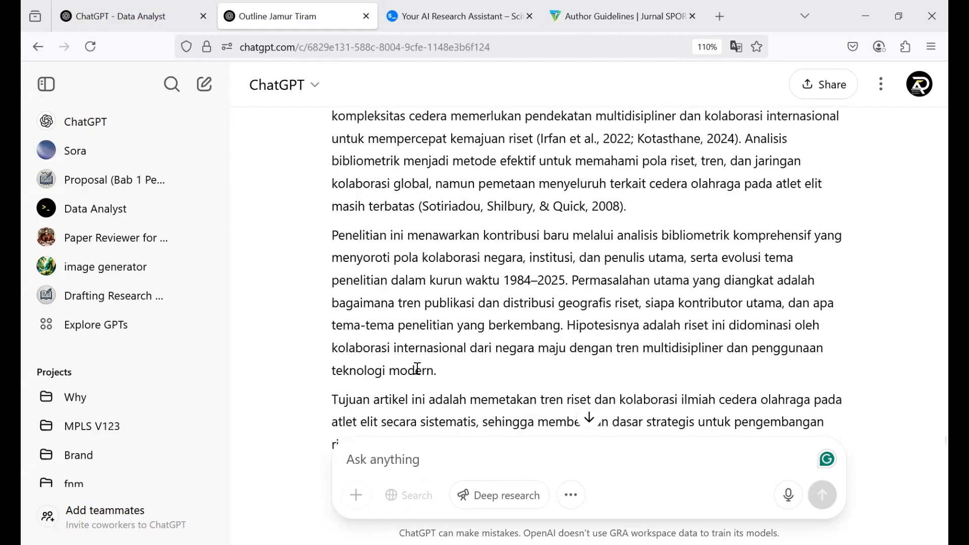
{"action": "scroll", "coordinate": [417, 373], "scroll_direction": "up", "scroll_amount": 6}
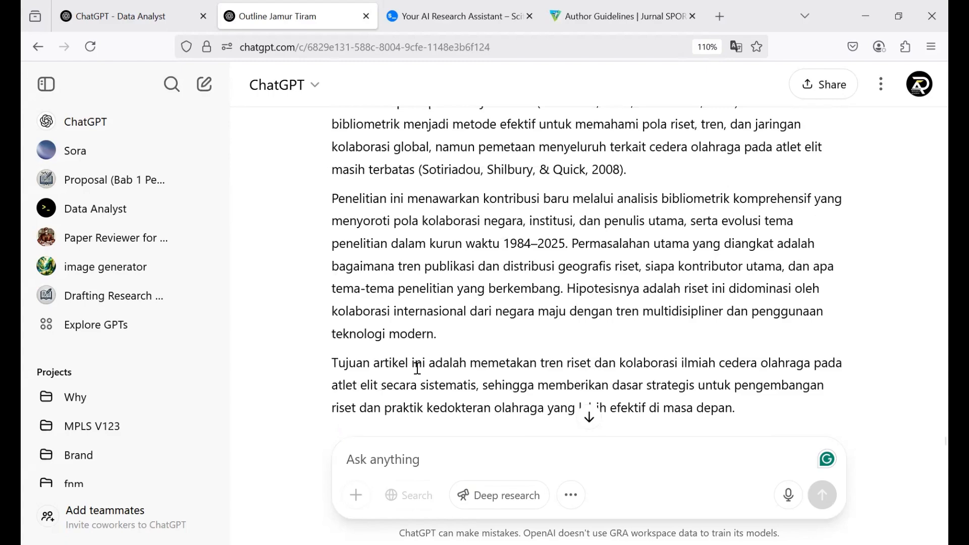
{"action": "scroll", "coordinate": [417, 369], "scroll_direction": "down", "scroll_amount": 2}
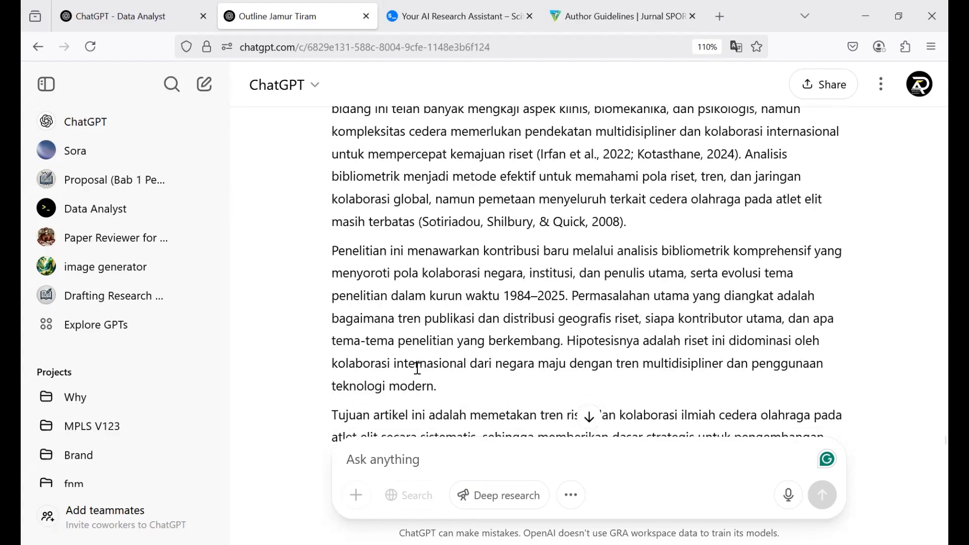
{"action": "scroll", "coordinate": [416, 369], "scroll_direction": "up", "scroll_amount": 1}
{"action": "scroll", "coordinate": [417, 368], "scroll_direction": "up", "scroll_amount": 3}
{"action": "scroll", "coordinate": [417, 368], "scroll_direction": "down", "scroll_amount": 8}
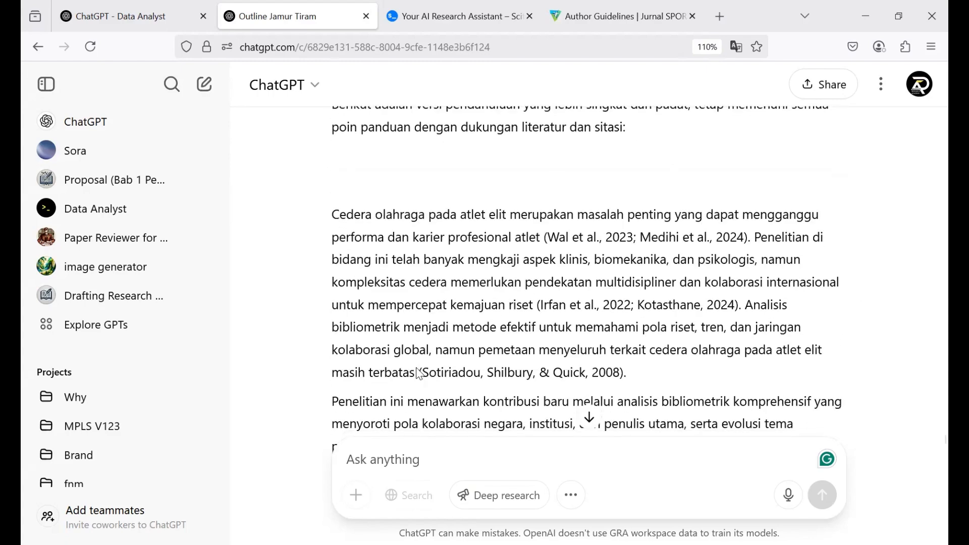
{"action": "scroll", "coordinate": [418, 374], "scroll_direction": "up", "scroll_amount": 1}
Step: Go back past the evaluation to the longer rewritten introduction and examine its first paragraphs
{"action": "scroll", "coordinate": [419, 374], "scroll_direction": "up", "scroll_amount": 15}
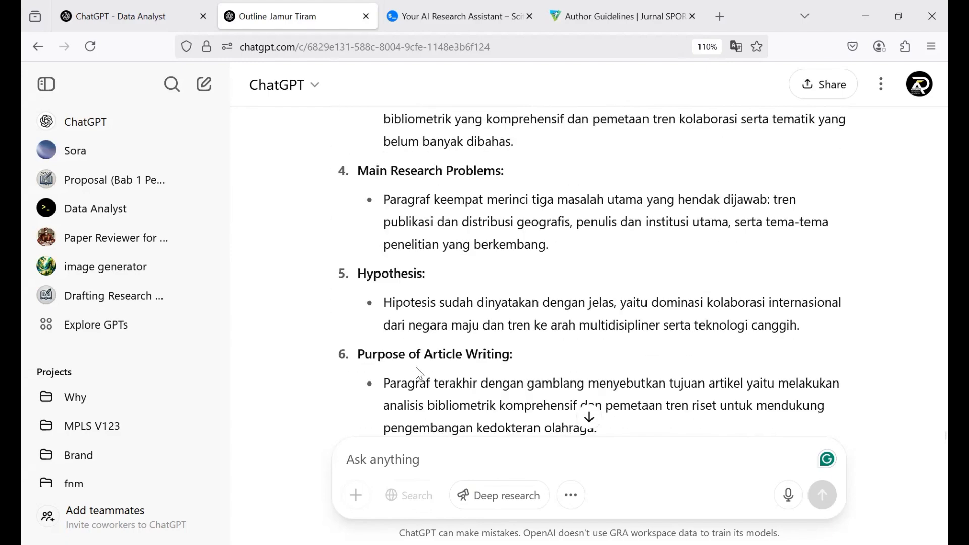
{"action": "scroll", "coordinate": [417, 369], "scroll_direction": "down", "scroll_amount": 6}
{"action": "scroll", "coordinate": [417, 369], "scroll_direction": "down", "scroll_amount": 3}
{"action": "scroll", "coordinate": [417, 370], "scroll_direction": "up", "scroll_amount": 20}
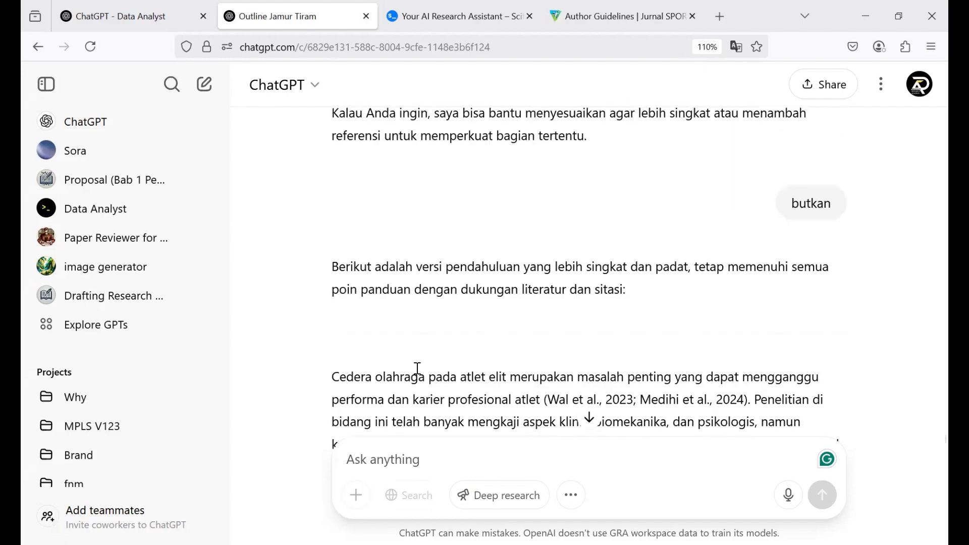
{"action": "scroll", "coordinate": [417, 373], "scroll_direction": "up", "scroll_amount": 10}
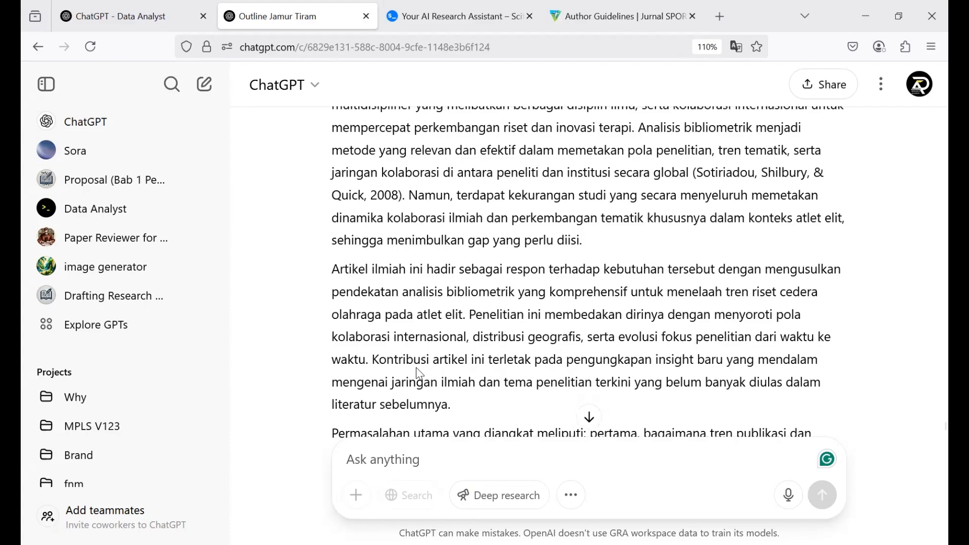
{"action": "scroll", "coordinate": [418, 373], "scroll_direction": "up", "scroll_amount": 5}
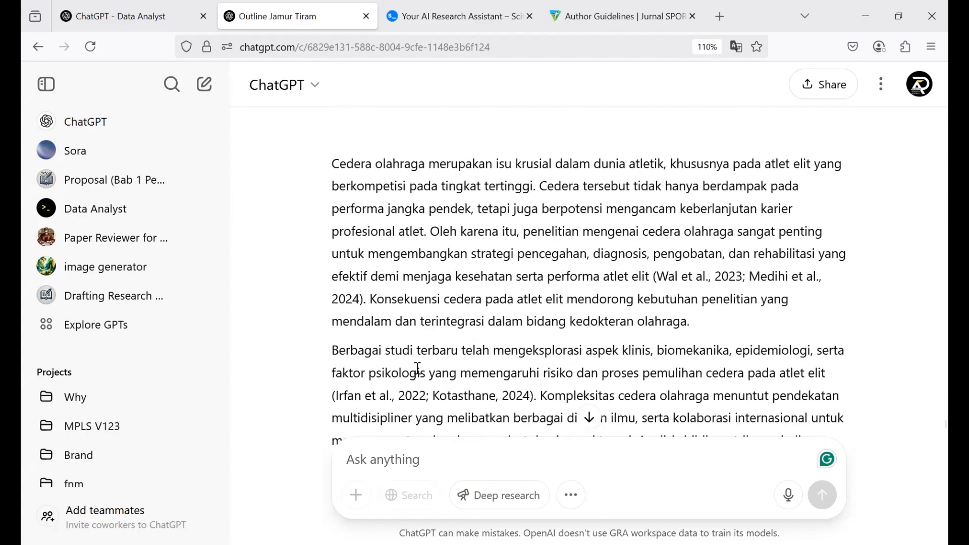
{"action": "scroll", "coordinate": [417, 369], "scroll_direction": "down", "scroll_amount": 2}
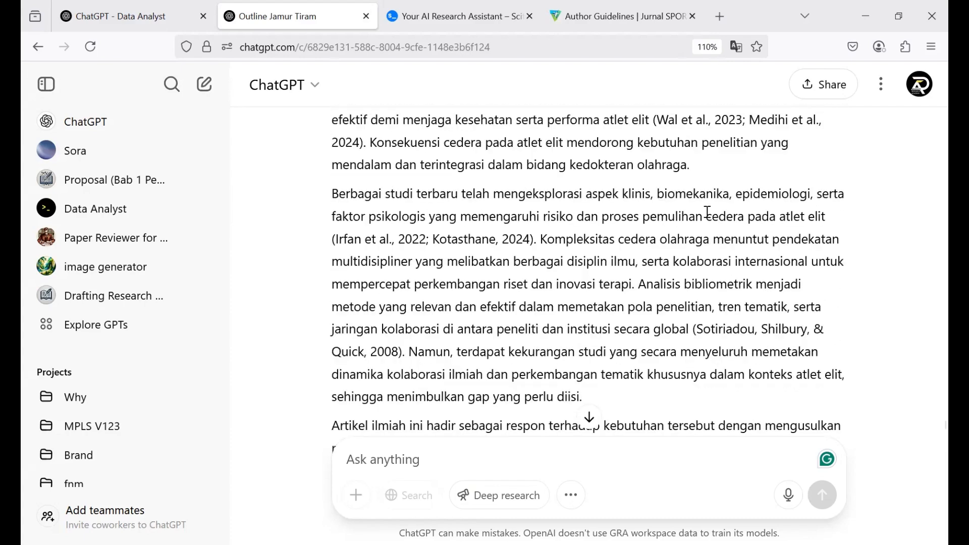
Step: Review the Introduction requirements on the journal's Author Guidelines page and compare them with the longer rewritten introduction in the Outline Jamur Tiram chat
{"action": "left_click", "coordinate": [605, 26]}
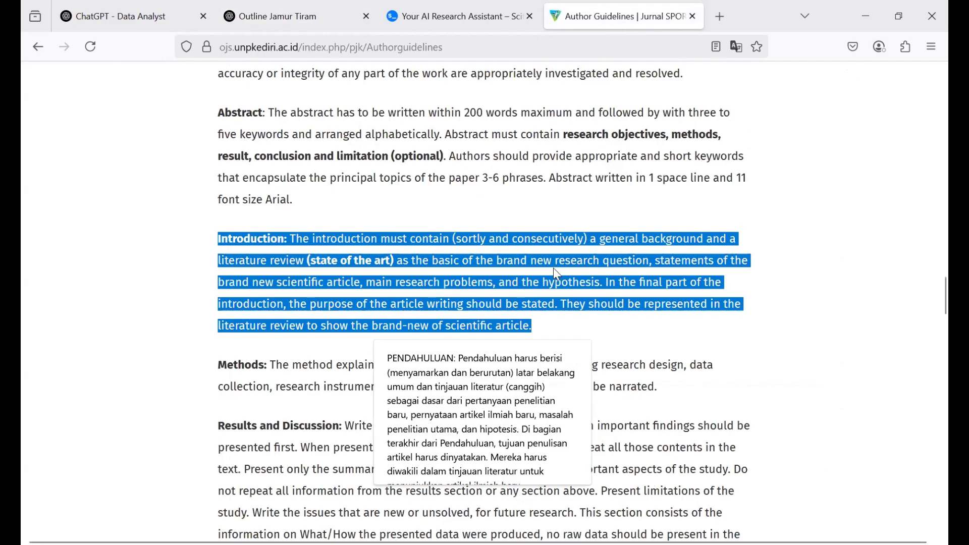
{"action": "left_click", "coordinate": [564, 252]}
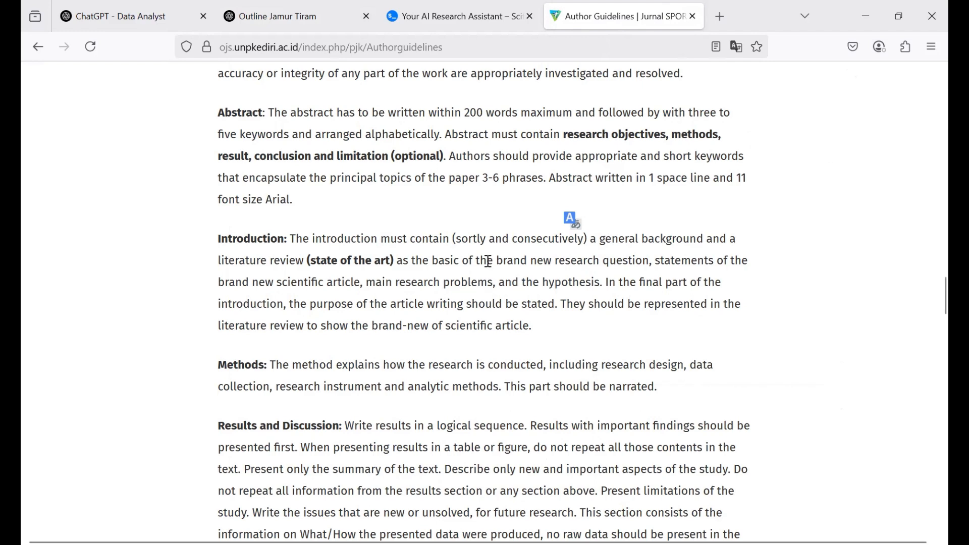
{"action": "mouse_move", "coordinate": [658, 246]}
{"action": "mouse_move", "coordinate": [557, 327]}
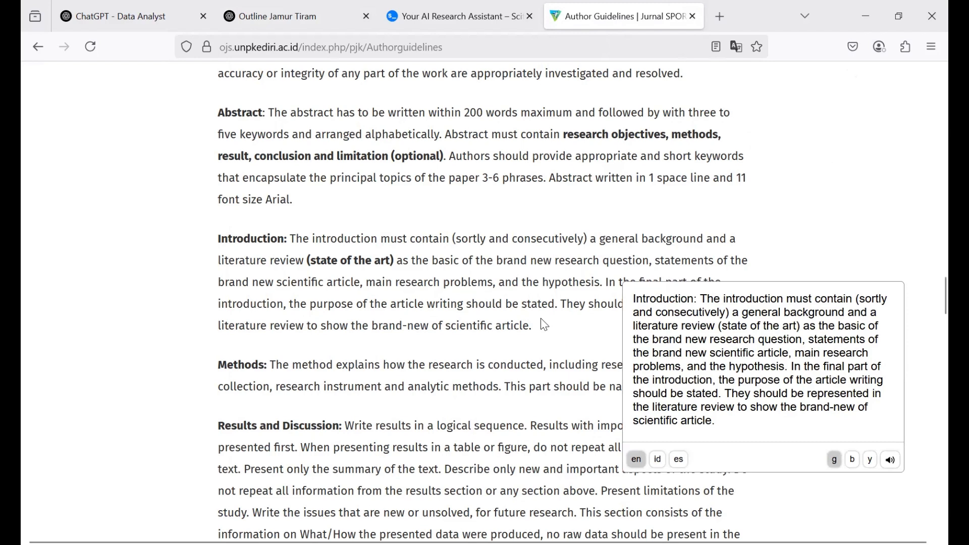
{"action": "left_click", "coordinate": [287, 9]}
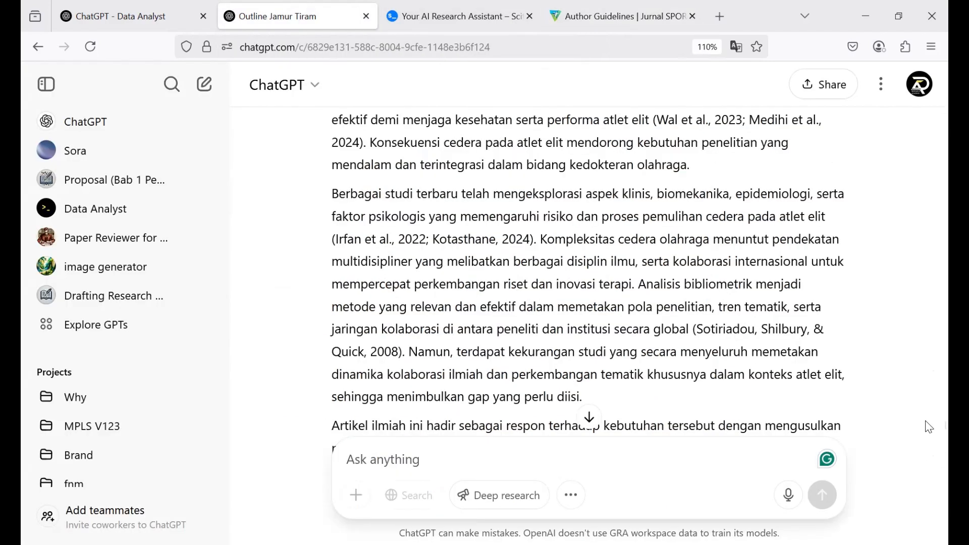
{"action": "scroll", "coordinate": [929, 439], "scroll_direction": "down", "scroll_amount": 10}
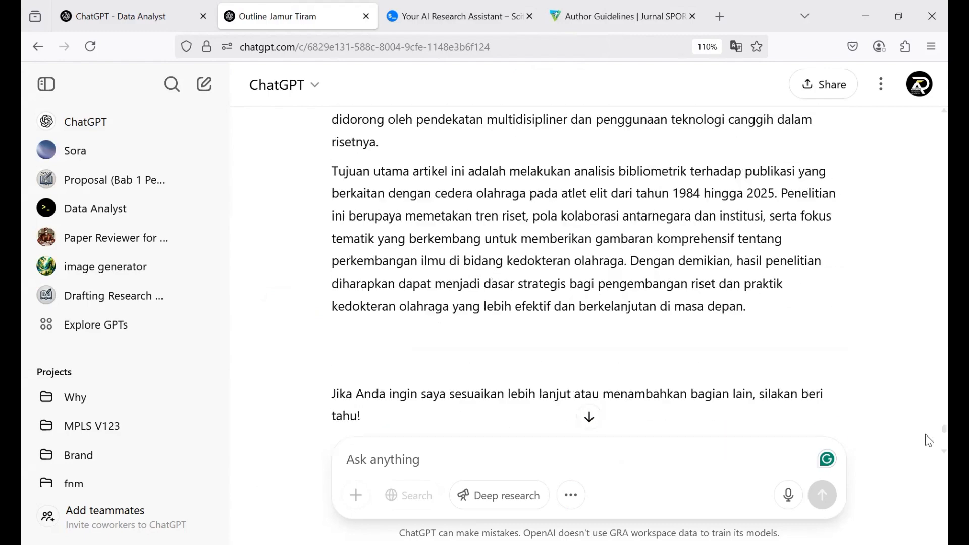
{"action": "scroll", "coordinate": [929, 235], "scroll_direction": "up", "scroll_amount": 10}
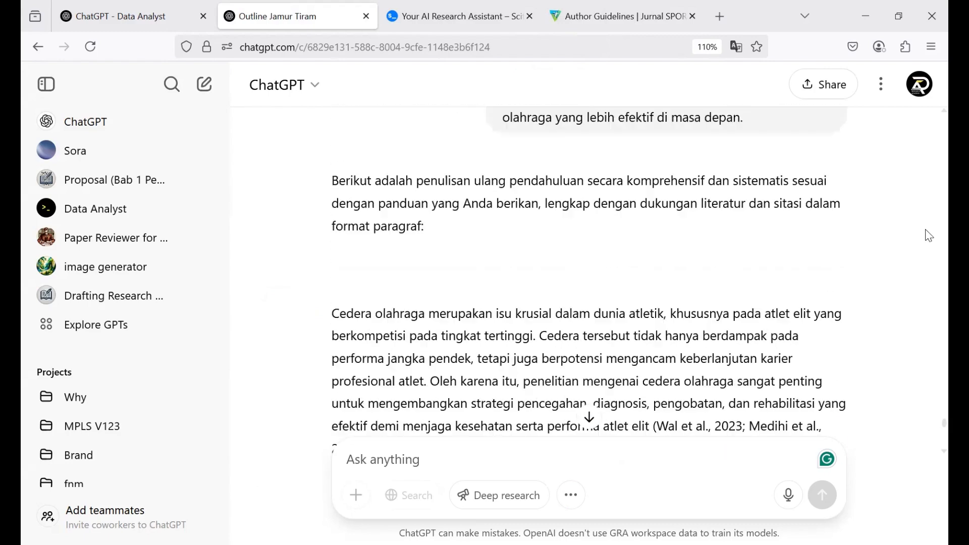
Step: Go back to the "Pendahuluan (Poin Substansi)" outline and review its points, from Latar Belakang Umum to Tujuan Penulisan Artikel
{"action": "scroll", "coordinate": [928, 235], "scroll_direction": "up", "scroll_amount": 15}
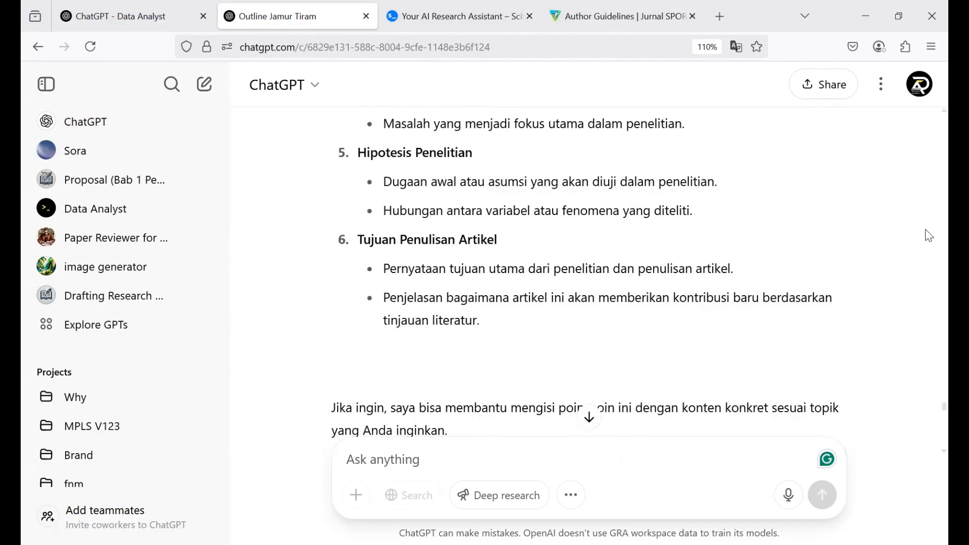
{"action": "scroll", "coordinate": [632, 359], "scroll_direction": "down", "scroll_amount": 2}
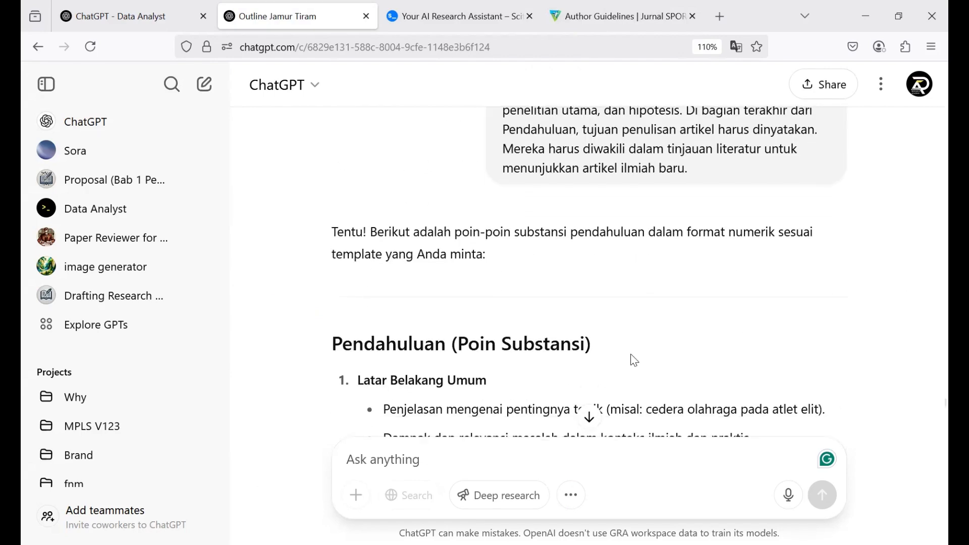
{"action": "scroll", "coordinate": [633, 359], "scroll_direction": "down", "scroll_amount": 4}
{"action": "scroll", "coordinate": [633, 360], "scroll_direction": "up", "scroll_amount": 2}
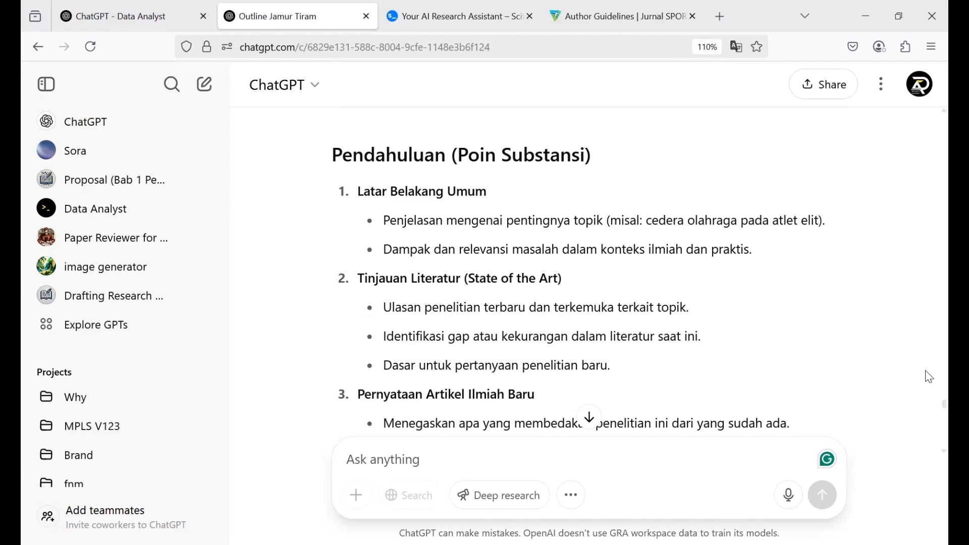
{"action": "scroll", "coordinate": [929, 424], "scroll_direction": "down", "scroll_amount": 3}
{"action": "scroll", "coordinate": [929, 434], "scroll_direction": "down", "scroll_amount": 10}
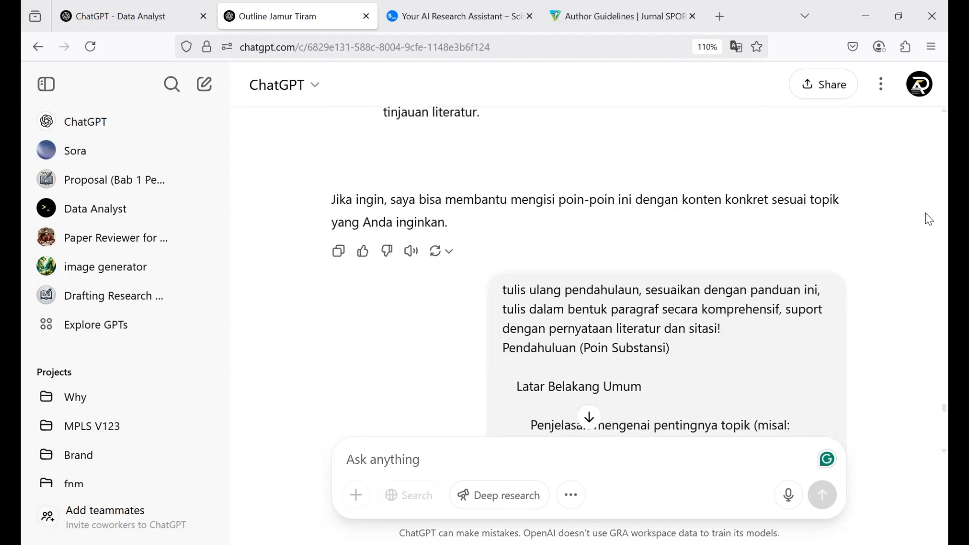
{"action": "scroll", "coordinate": [928, 218], "scroll_direction": "up", "scroll_amount": 10}
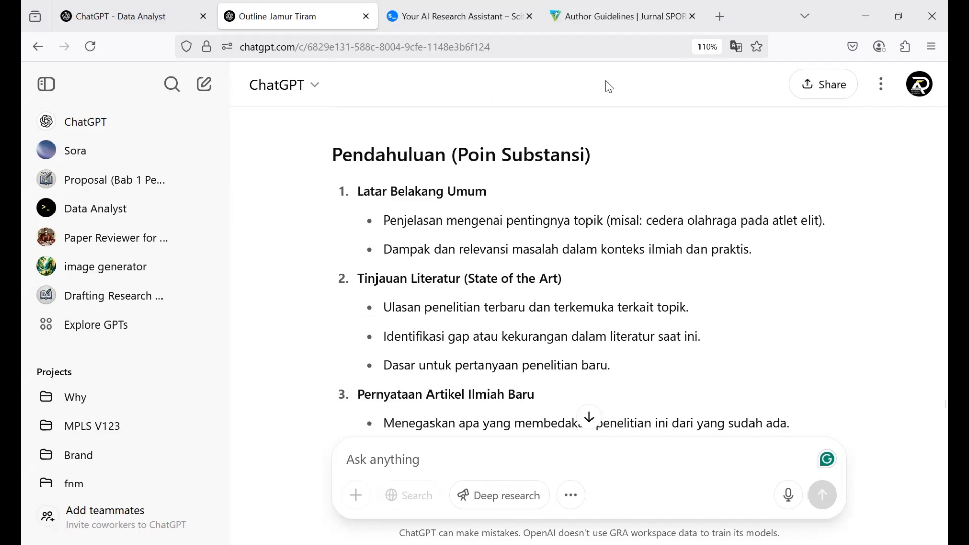
Step: Copy the Results and Discussion requirements from the Author Guidelines page into the Outline Jamur Tiram prompt, with an empty line above them
{"action": "left_click", "coordinate": [618, 19]}
{"action": "left_click_drag", "start_coordinate": [221, 430], "coordinate": [435, 319]}
{"action": "key", "text": "ctrl+c"}
{"action": "left_click", "coordinate": [458, 296]}
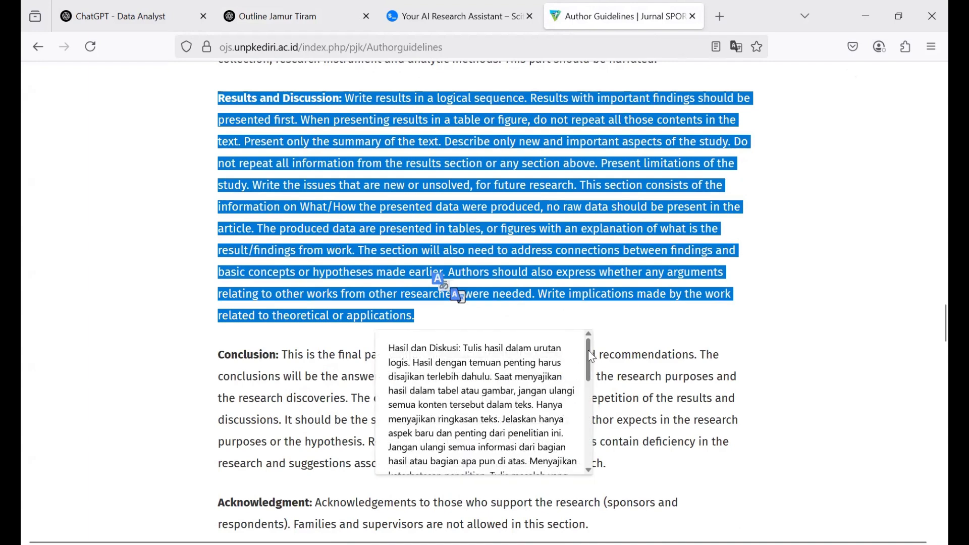
{"action": "scroll", "coordinate": [591, 353], "scroll_direction": "down", "scroll_amount": 2}
{"action": "scroll", "coordinate": [590, 354], "scroll_direction": "up", "scroll_amount": 2}
{"action": "left_click", "coordinate": [296, 6]}
{"action": "key", "text": "ctrl+v"}
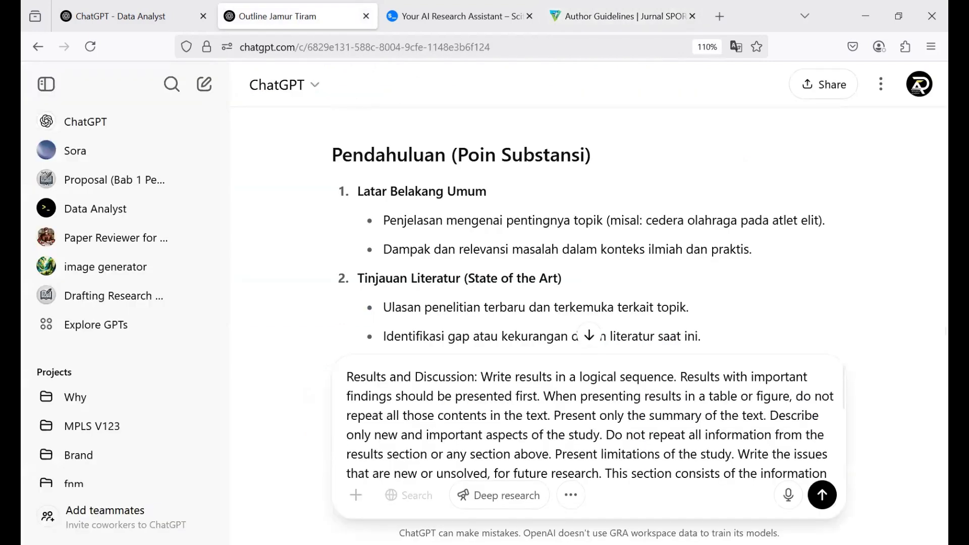
{"action": "left_click_drag", "start_coordinate": [841, 405], "coordinate": [848, 382]}
{"action": "left_click", "coordinate": [349, 374]}
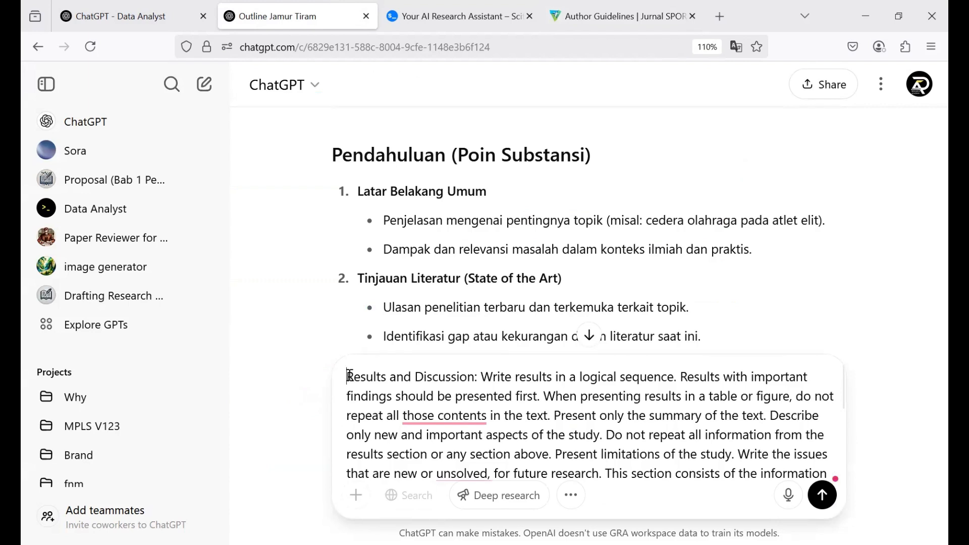
{"action": "key", "text": "shift+Return"}
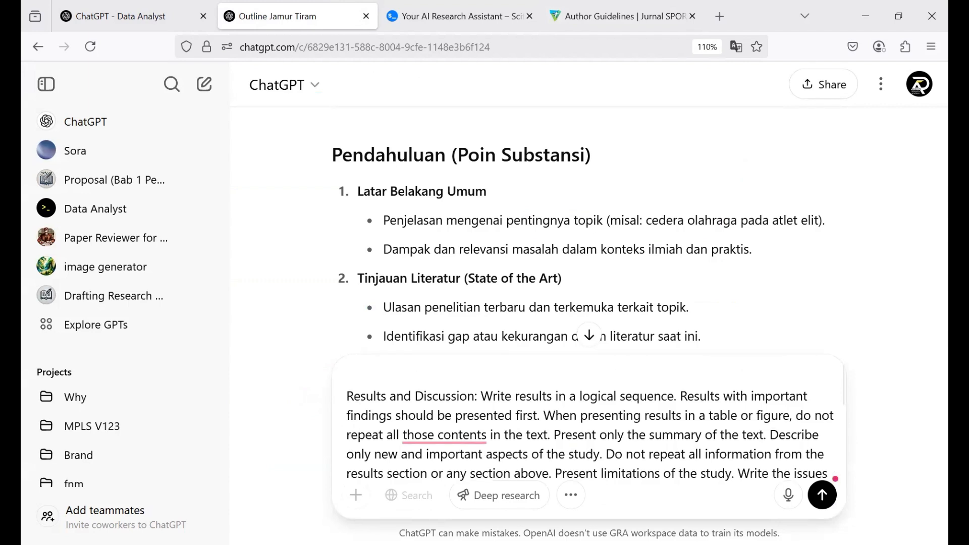
{"action": "type", "text": "butak"}
{"action": "key", "text": "BackSpace"}
{"action": "key", "text": "BackSpace"}
{"action": "key", "text": "BackSpace"}
{"action": "type", "text": "atkan saya"}
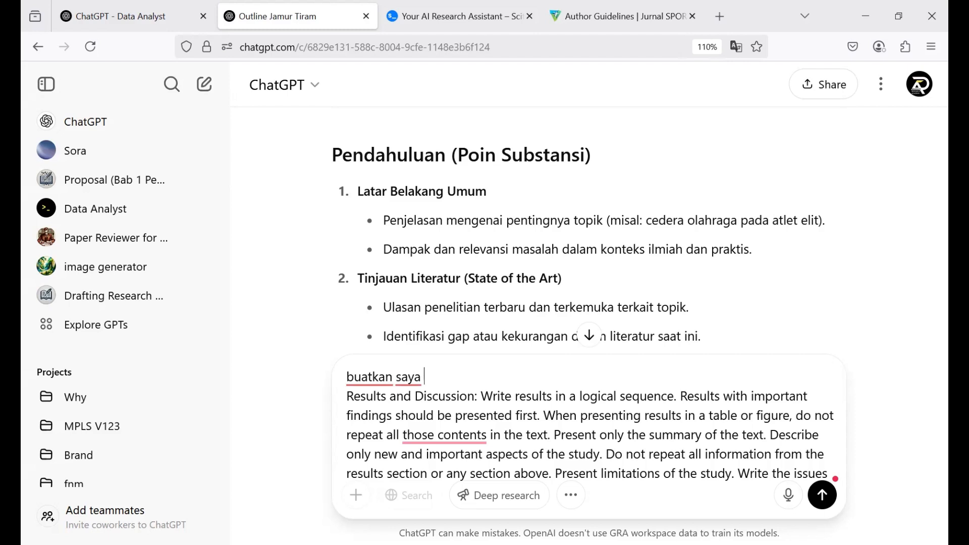
{"action": "key", "text": "BackSpace"}
{"action": "key", "text": "BackSpace"}
{"action": "key", "text": "ctrl+BackSpace"}
{"action": "key", "text": "ctrl+BackSpace"}
Step: Write "susun kembali dalam bentuk nomorik, tuliskan poin substansial dalam poin oaragraf ini!" above the pasted requirements and send the prompt
{"action": "type", "text": "susu"}
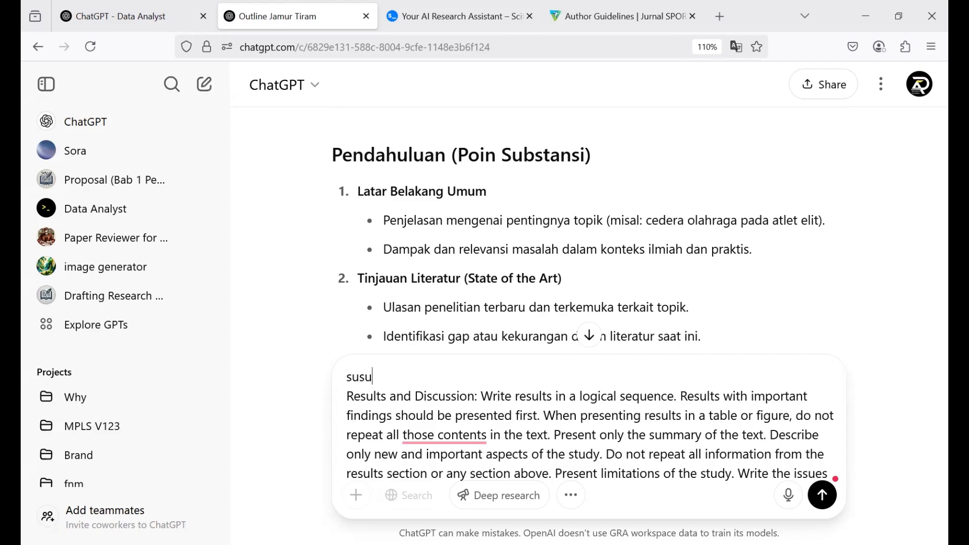
{"action": "type", "text": "n kembali te"}
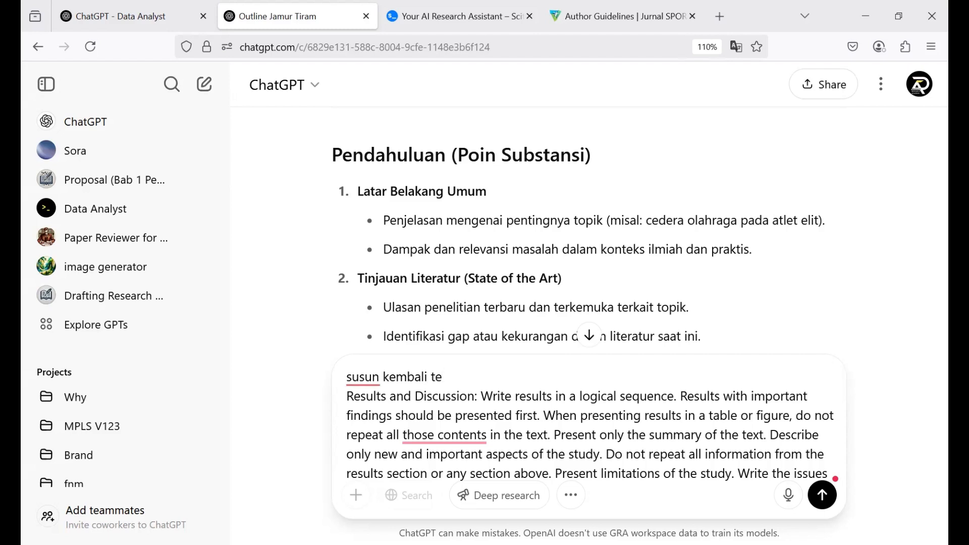
{"action": "key", "text": "BackSpace"}
{"action": "key", "text": "BackSpace"}
{"action": "type", "text": "dalam bentuk "}
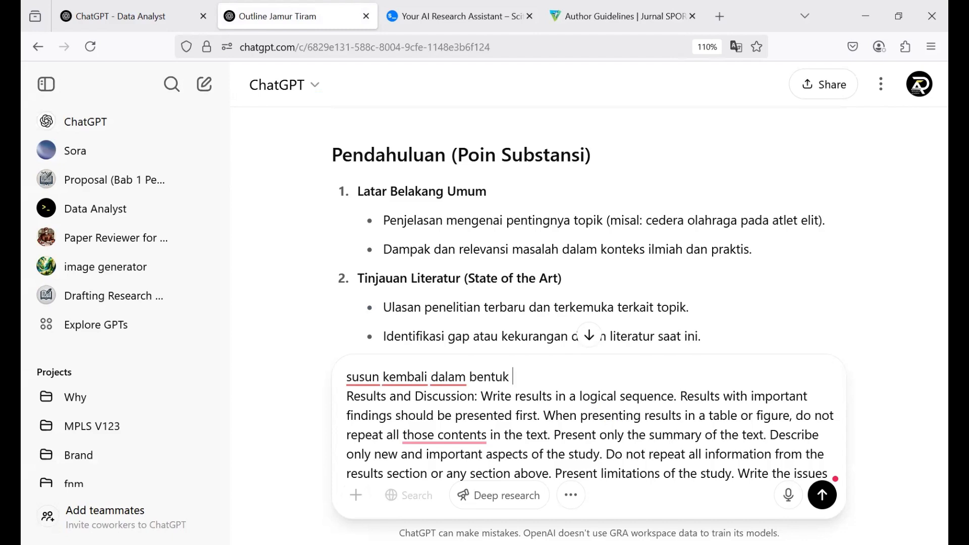
{"action": "type", "text": "nomorik,"}
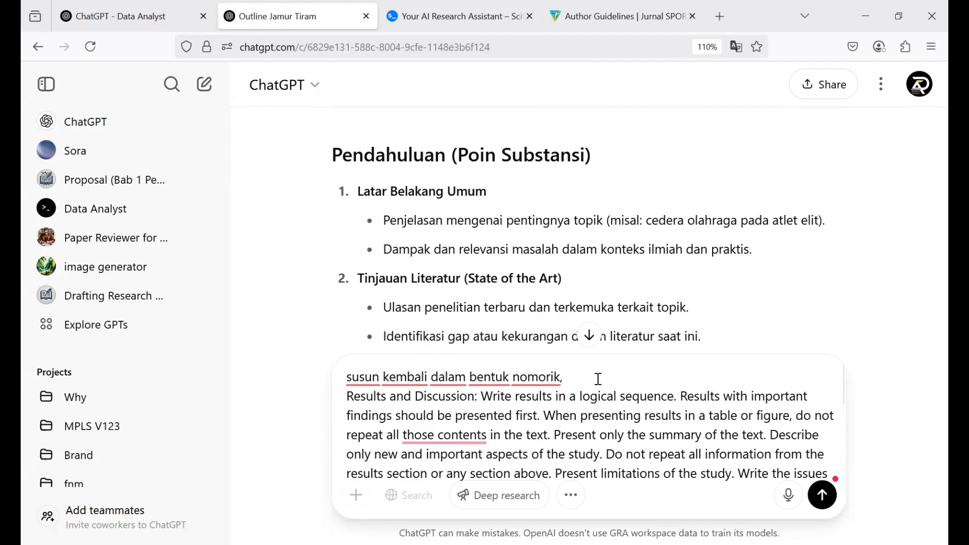
{"action": "mouse_move", "coordinate": [576, 379]}
{"action": "type", "text": "tuliskan poin subs"}
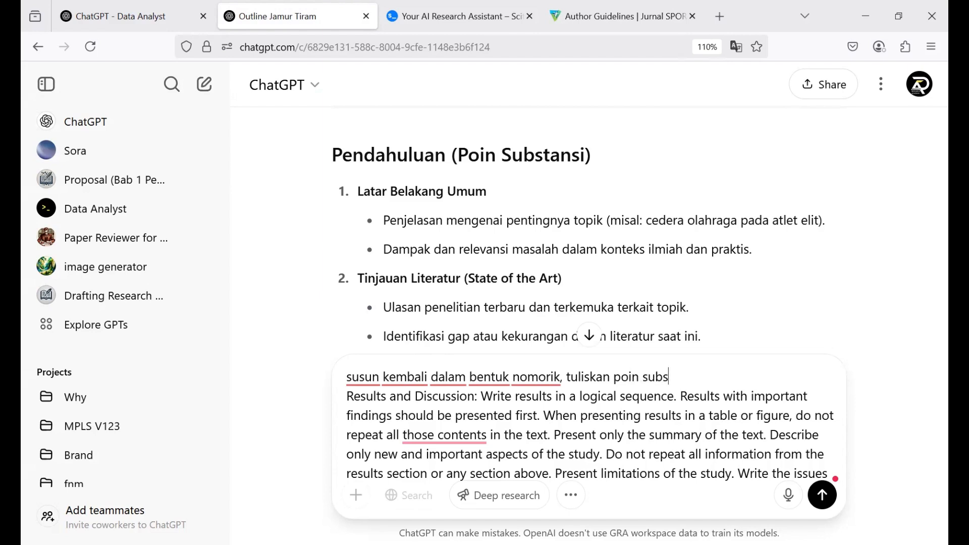
{"action": "type", "text": "tansial di"}
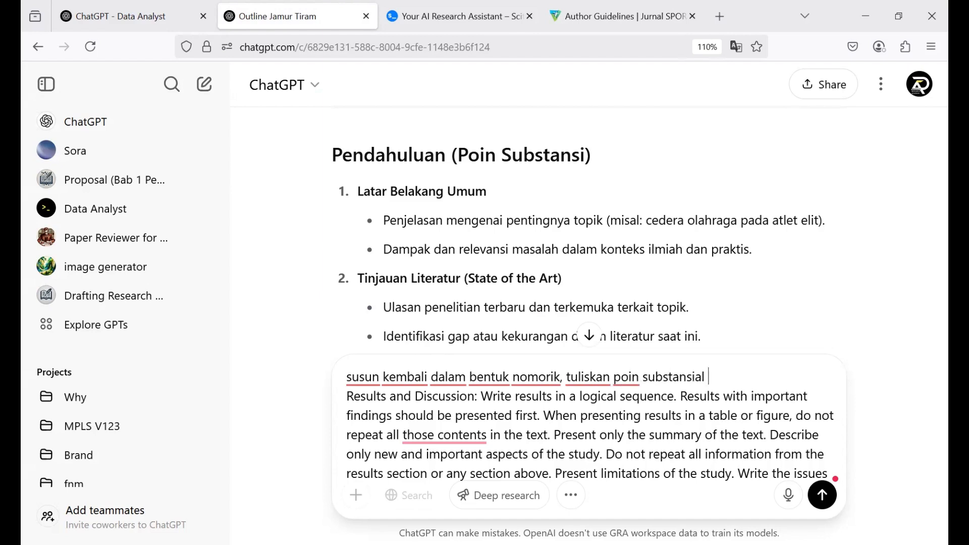
{"action": "key", "text": "BackSpace"}
{"action": "key", "text": "BackSpace"}
{"action": "type", "text": "dalam "}
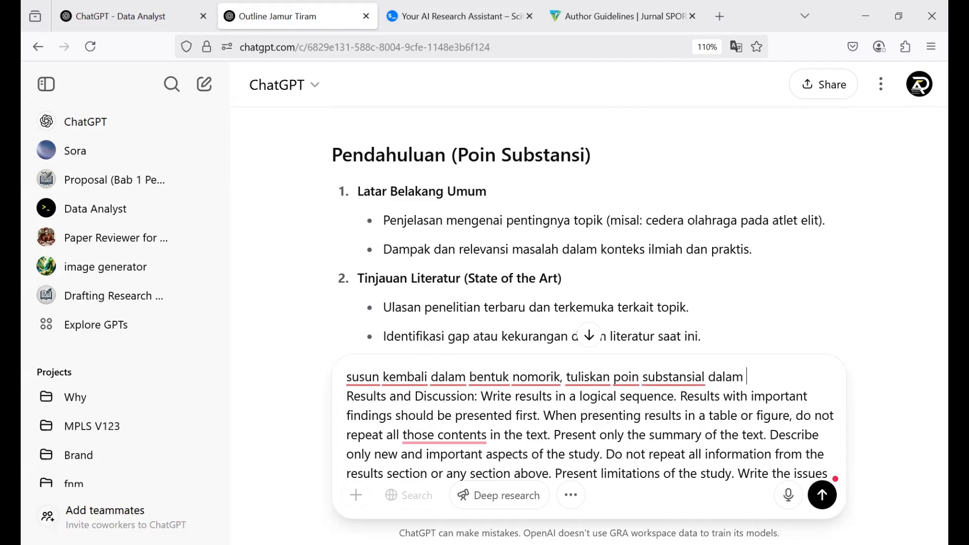
{"action": "type", "text": "poin oaragraf "}
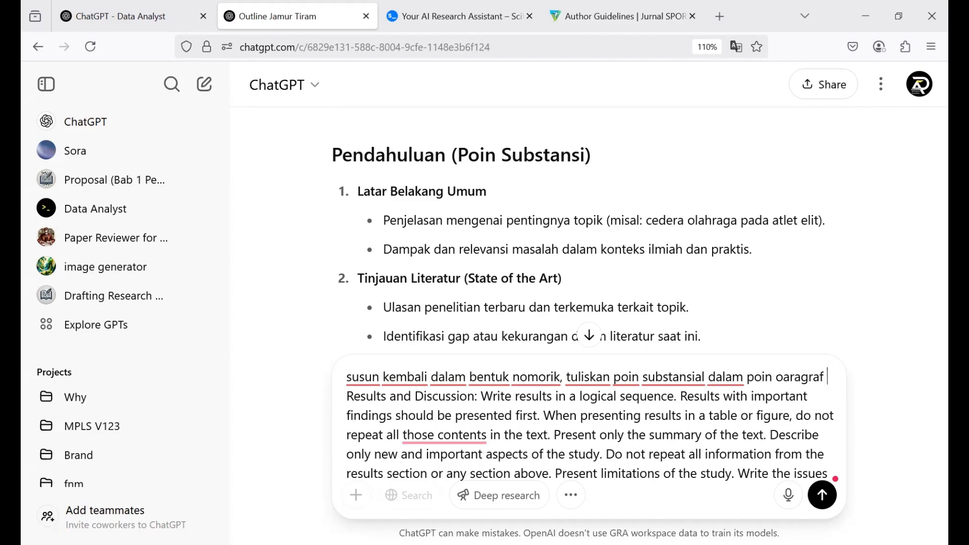
{"action": "type", "text": "ini!"}
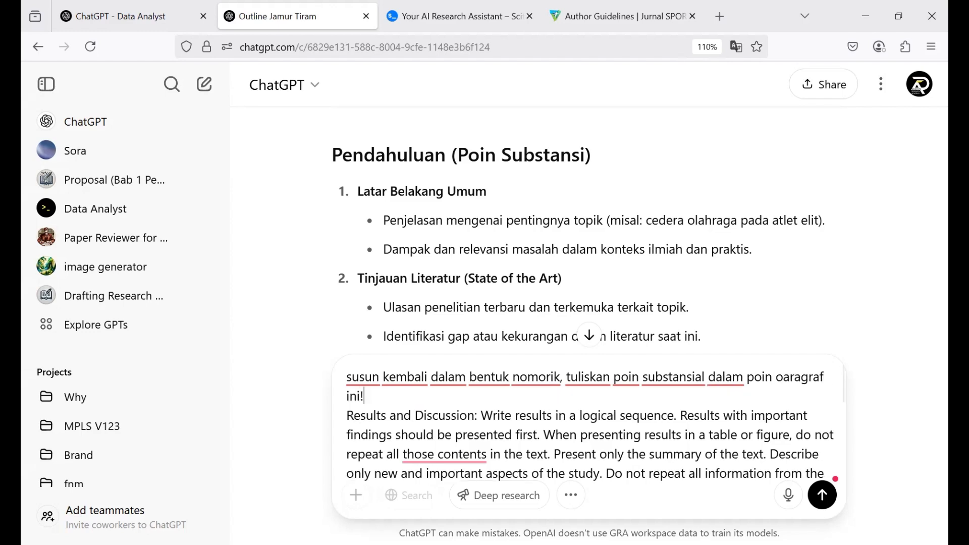
{"action": "key", "text": "Return"}
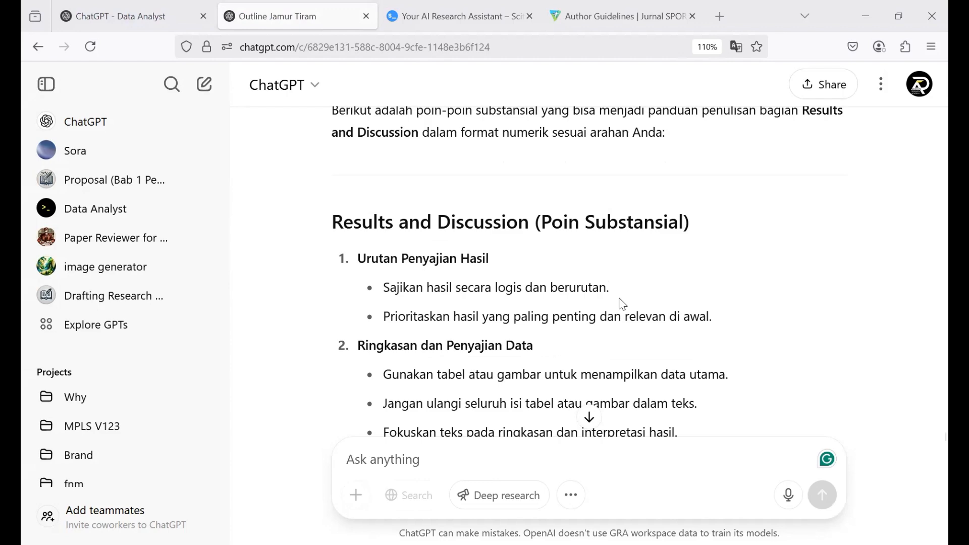
Step: Read through the numbered Results and Discussion points, from Urutan Penyajian Hasil to Implikasi Teoretis dan Praktis, and return to the first ones
{"action": "scroll", "coordinate": [607, 332], "scroll_direction": "down", "scroll_amount": 2}
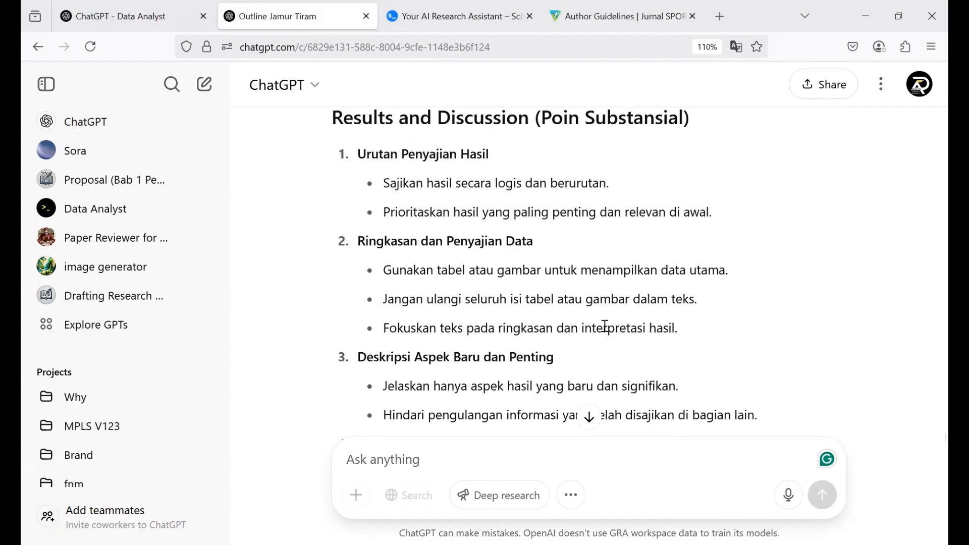
{"action": "scroll", "coordinate": [604, 326], "scroll_direction": "down", "scroll_amount": 1}
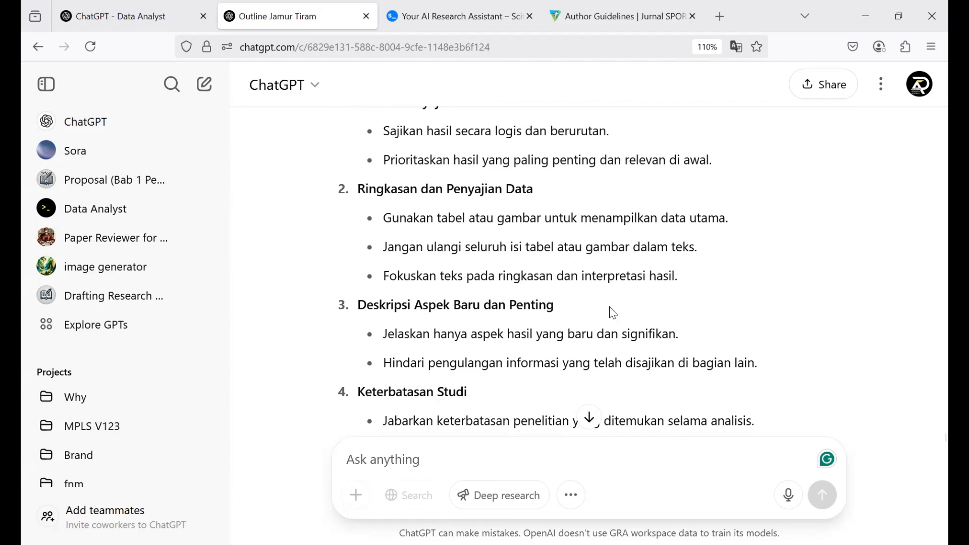
{"action": "scroll", "coordinate": [613, 314], "scroll_direction": "down", "scroll_amount": 2}
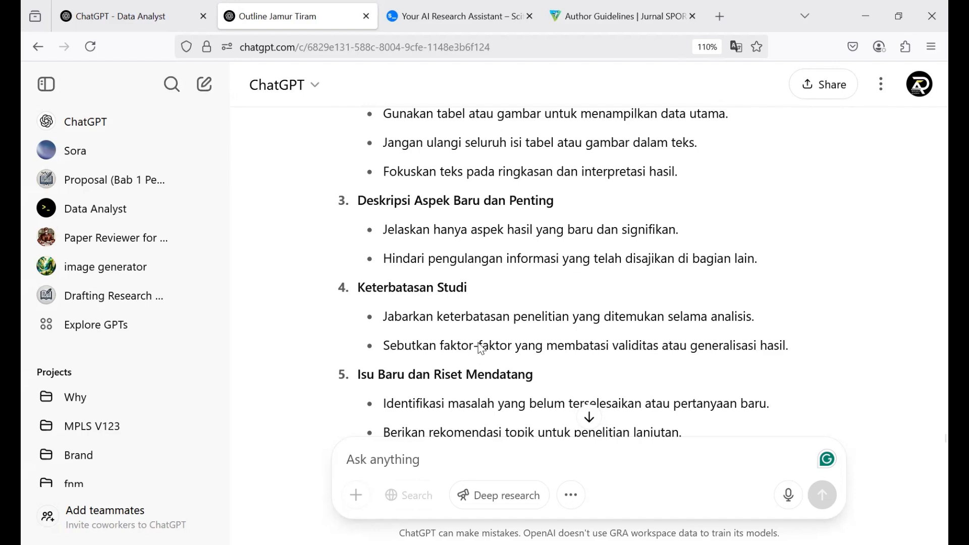
{"action": "scroll", "coordinate": [480, 348], "scroll_direction": "down", "scroll_amount": 3}
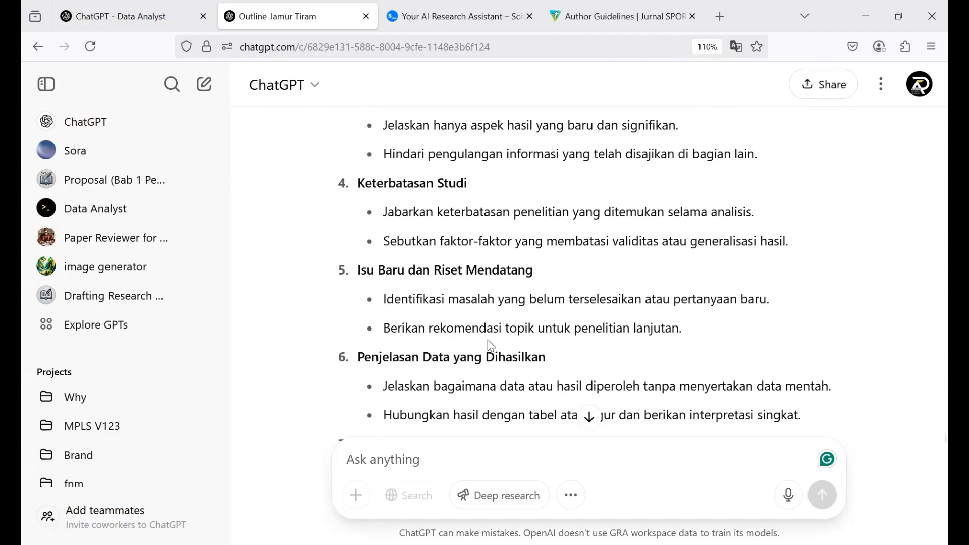
{"action": "scroll", "coordinate": [487, 340], "scroll_direction": "down", "scroll_amount": 4}
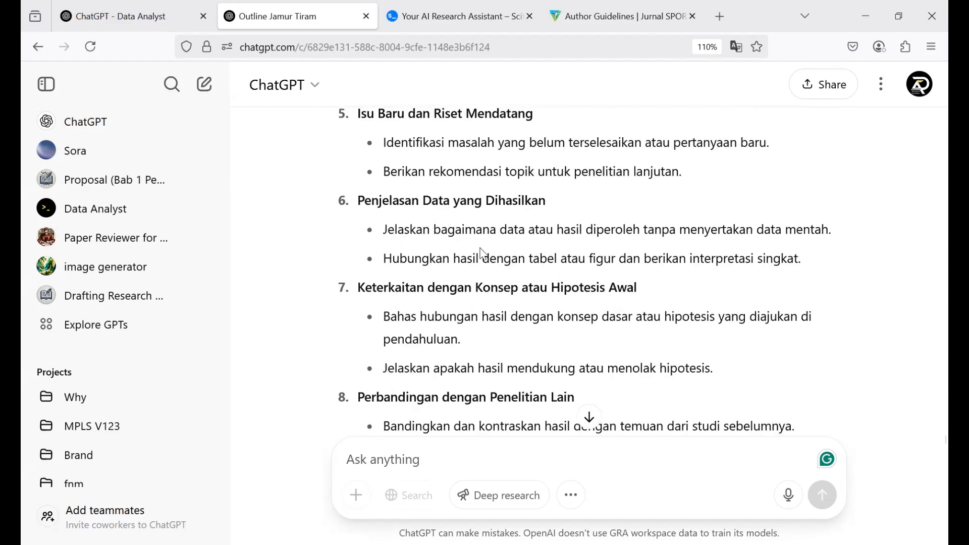
{"action": "scroll", "coordinate": [481, 254], "scroll_direction": "down", "scroll_amount": 3}
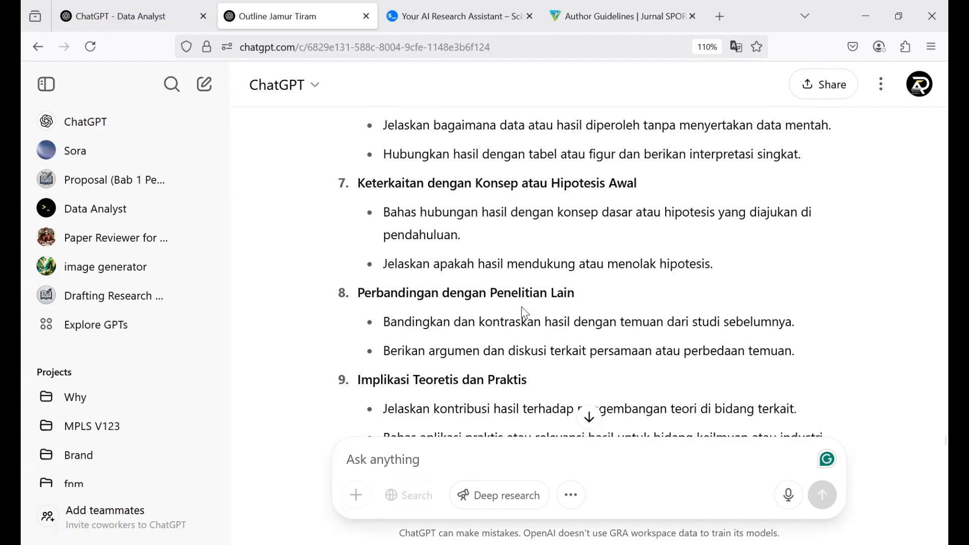
{"action": "scroll", "coordinate": [523, 313], "scroll_direction": "down", "scroll_amount": 3}
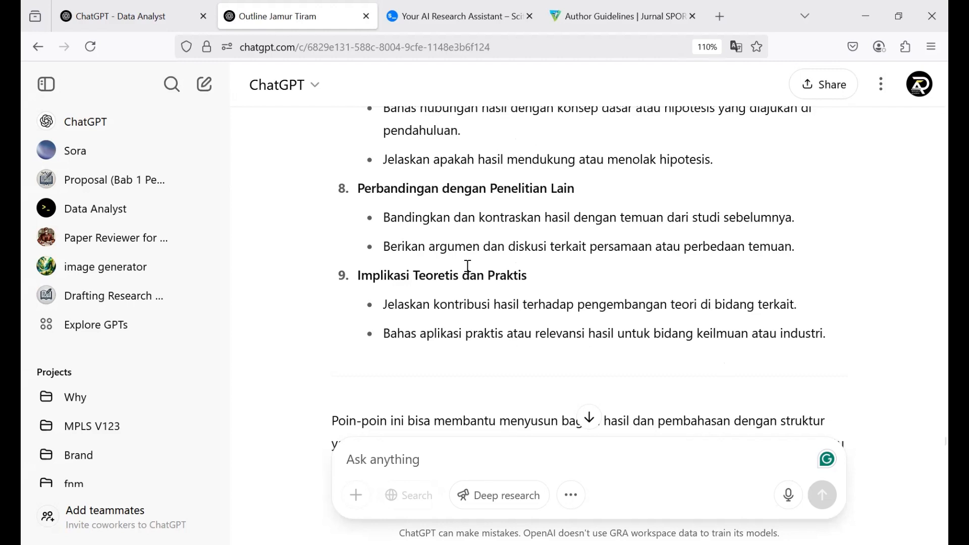
{"action": "scroll", "coordinate": [648, 267], "scroll_direction": "up", "scroll_amount": 8}
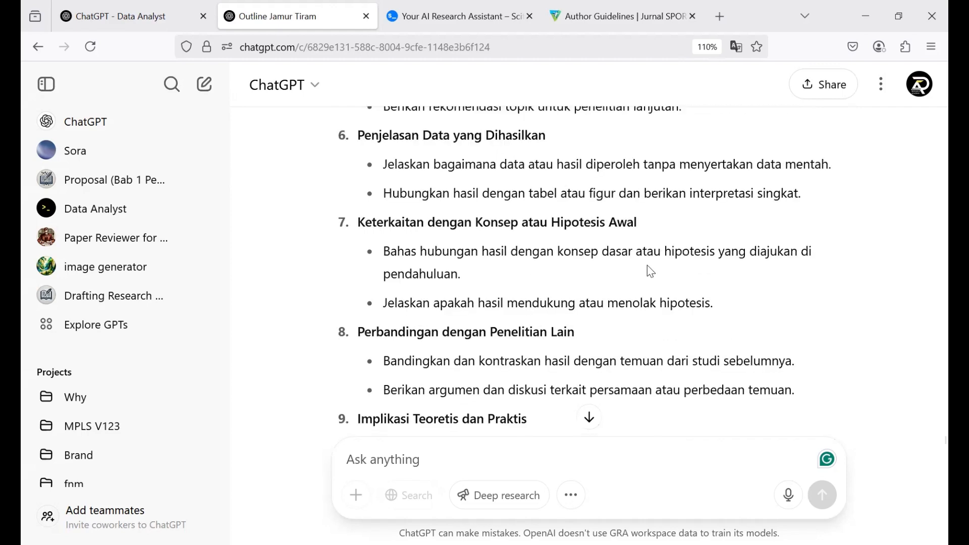
{"action": "scroll", "coordinate": [650, 271], "scroll_direction": "up", "scroll_amount": 5}
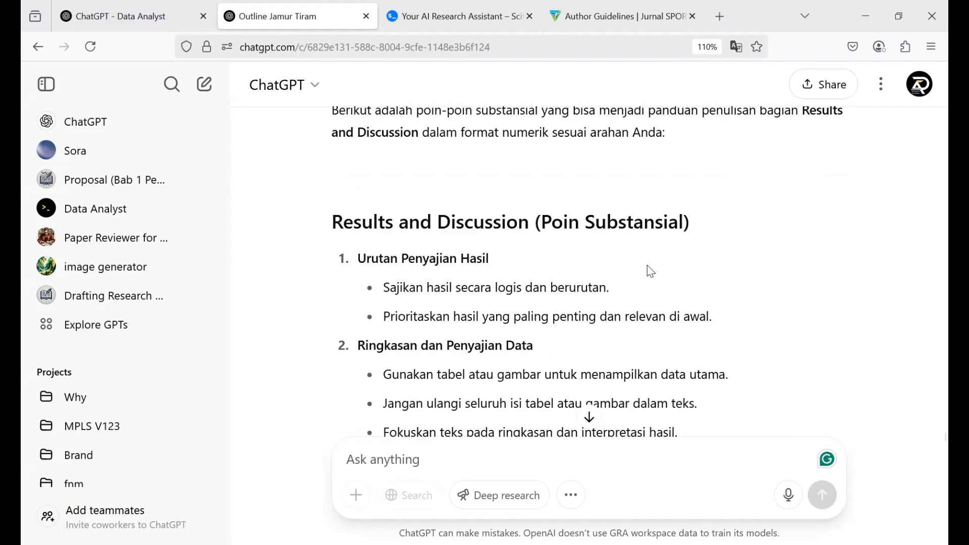
{"action": "scroll", "coordinate": [650, 271], "scroll_direction": "down", "scroll_amount": 2}
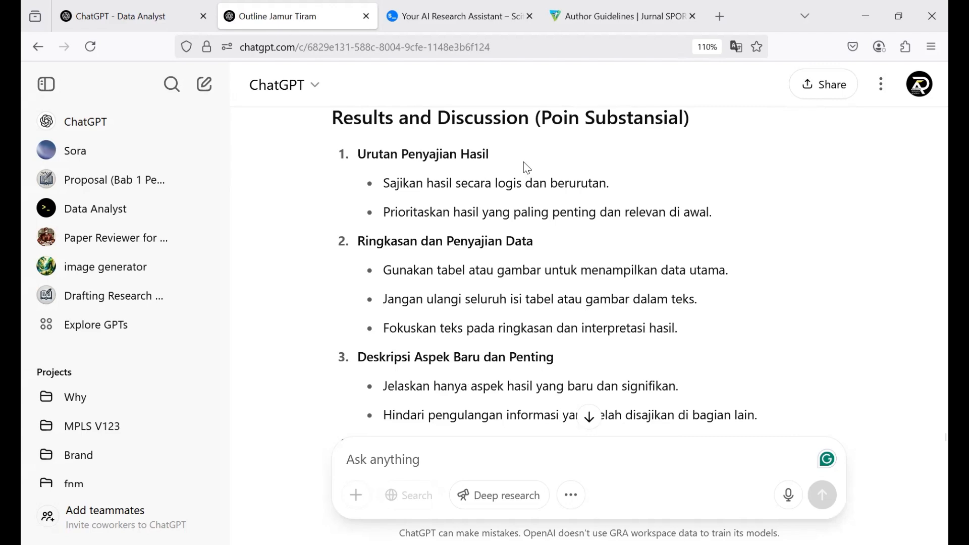
Step: Examine the Conclusion and Abstract requirements with their translations on the Author Guidelines page, and return to the Outline Jamur Tiram chat
{"action": "key", "text": "ctrl+Tab"}
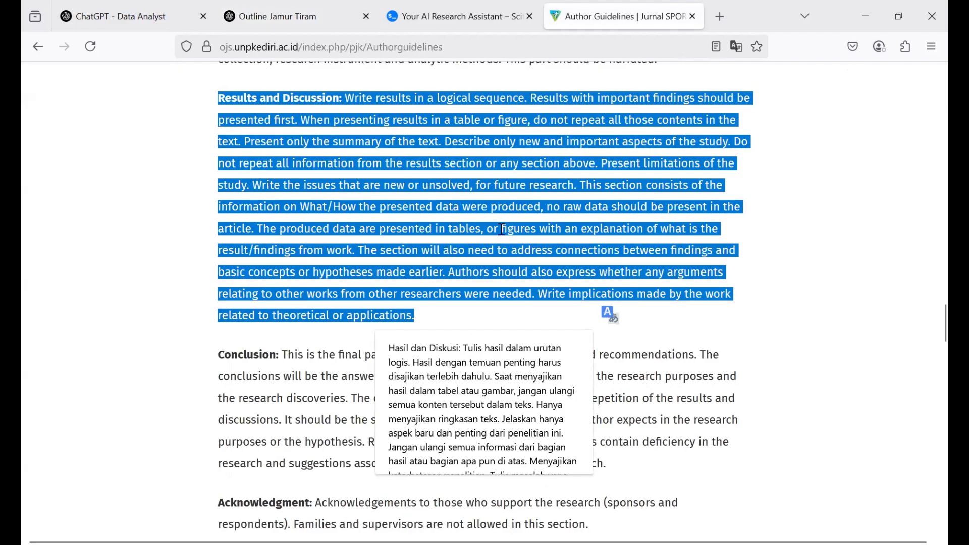
{"action": "left_click", "coordinate": [330, 323]}
{"action": "left_click_drag", "start_coordinate": [224, 356], "coordinate": [364, 428]}
{"action": "scroll", "coordinate": [930, 212], "scroll_direction": "up", "scroll_amount": 10}
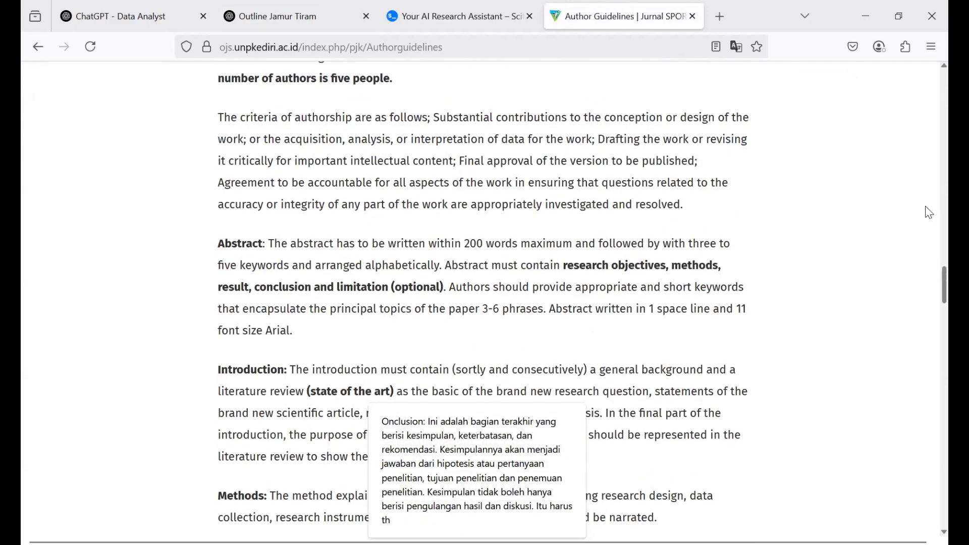
{"action": "scroll", "coordinate": [929, 353], "scroll_direction": "down", "scroll_amount": 8}
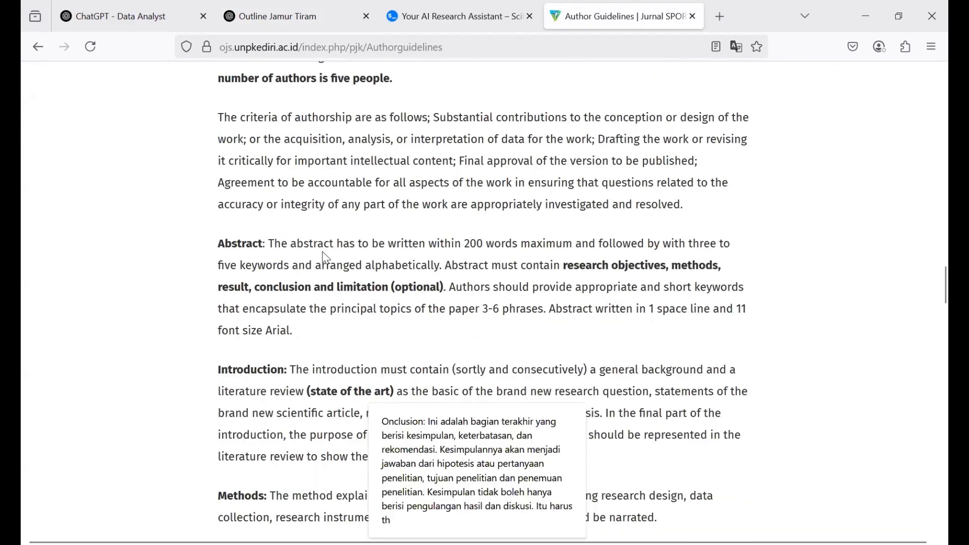
{"action": "left_click_drag", "start_coordinate": [220, 248], "coordinate": [325, 339]}
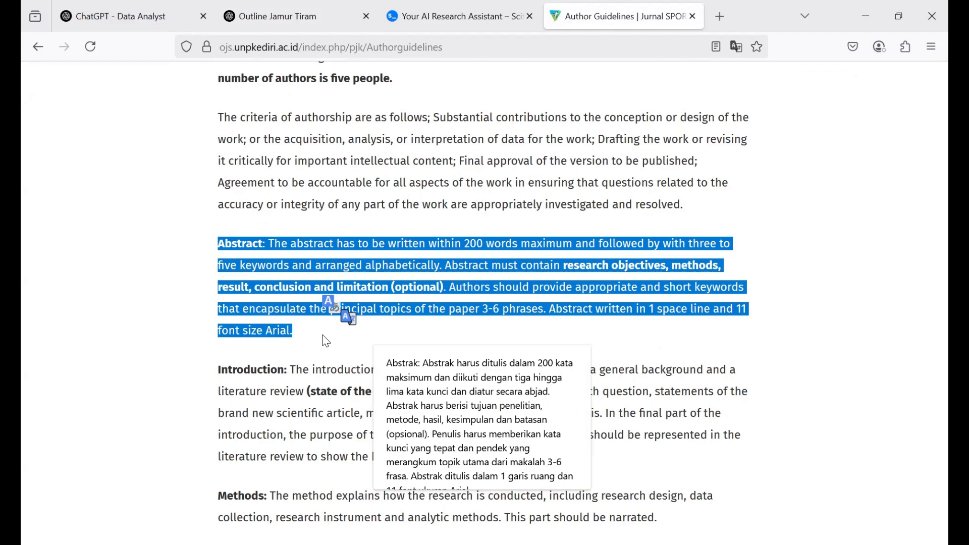
{"action": "left_click", "coordinate": [278, 6]}
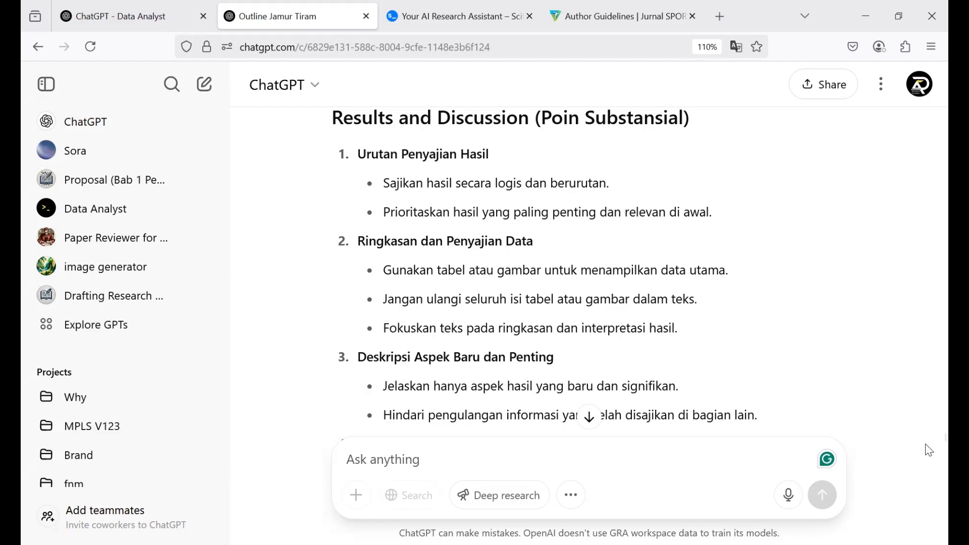
Step: Review the Results and Discussion points and the cited introduction in the Outline Jamur Tiram chat, checking them against scite's cited answer
{"action": "scroll", "coordinate": [928, 393], "scroll_direction": "up", "scroll_amount": 5}
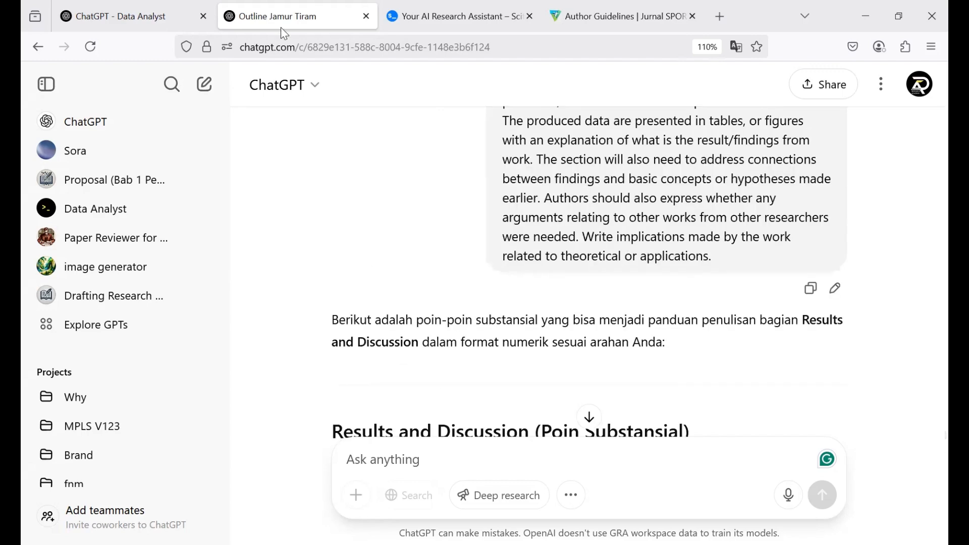
{"action": "left_click", "coordinate": [443, 4]}
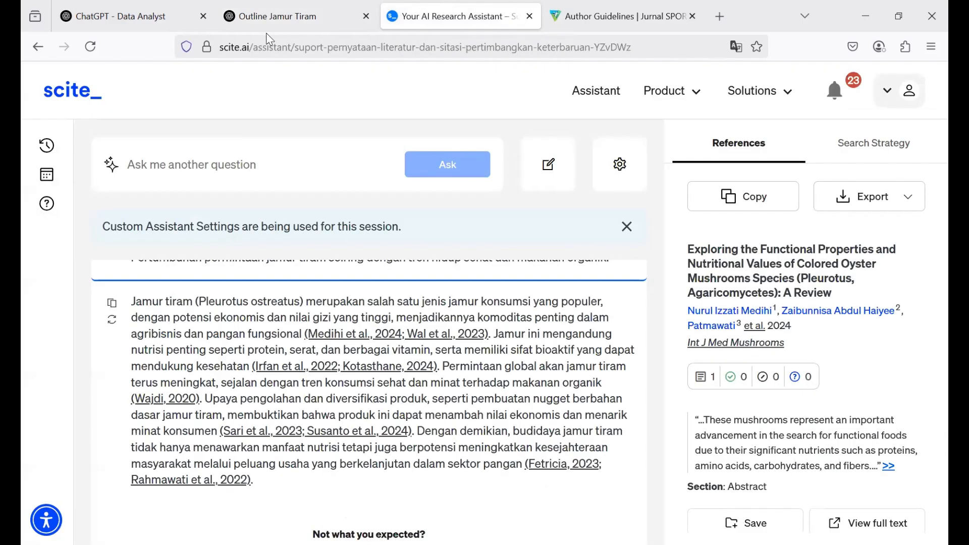
{"action": "left_click", "coordinate": [260, 21]}
{"action": "left_click", "coordinate": [453, 17]}
{"action": "left_click", "coordinate": [267, 7]}
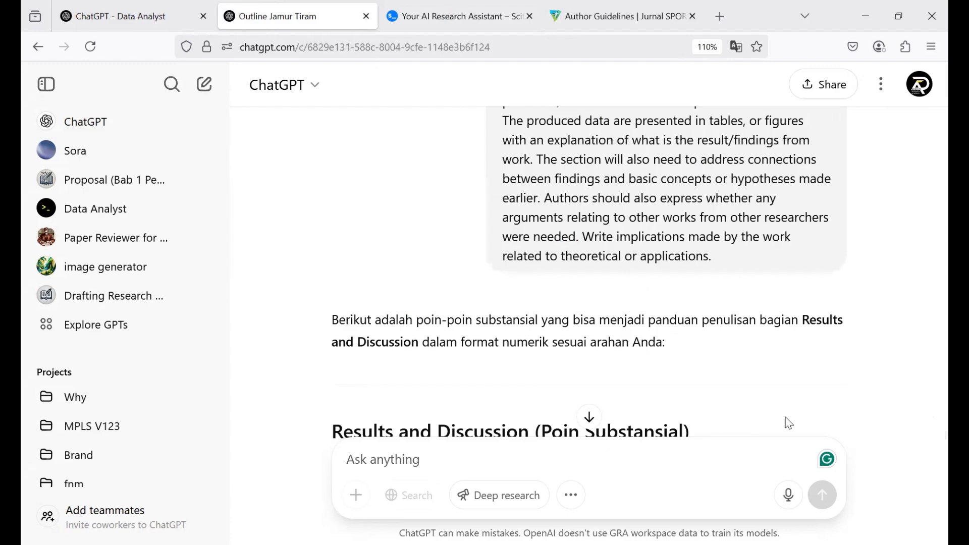
{"action": "left_click", "coordinate": [589, 417]}
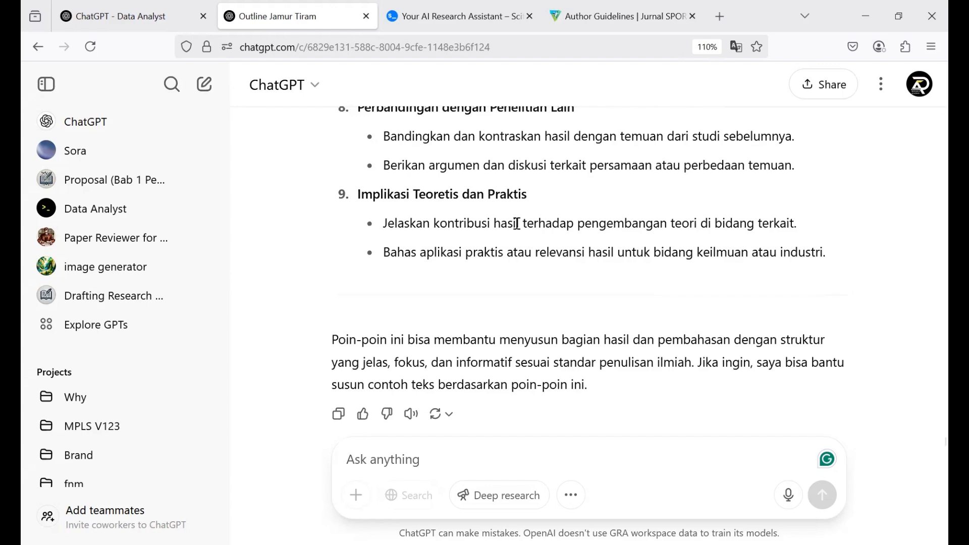
{"action": "scroll", "coordinate": [517, 223], "scroll_direction": "up", "scroll_amount": 15}
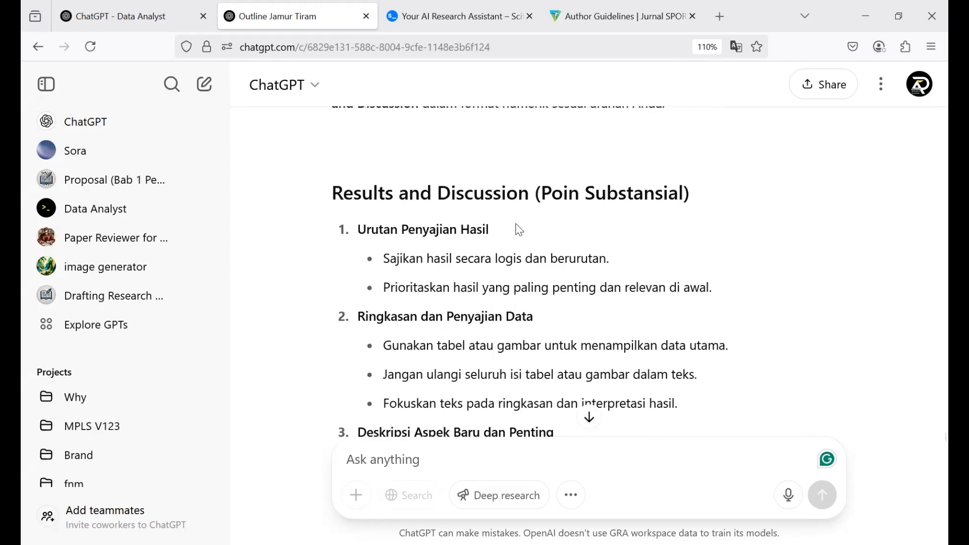
{"action": "scroll", "coordinate": [519, 230], "scroll_direction": "up", "scroll_amount": 10}
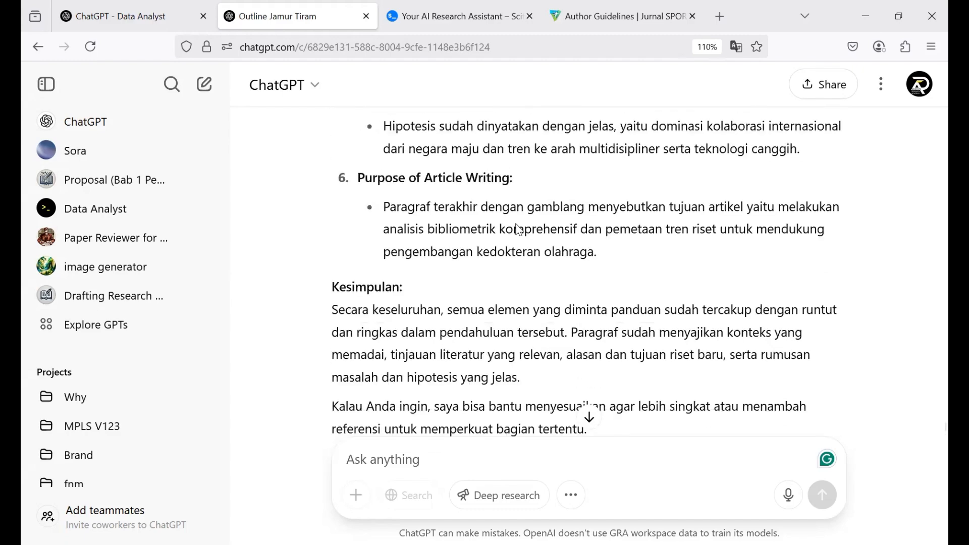
{"action": "scroll", "coordinate": [516, 223], "scroll_direction": "down", "scroll_amount": 5}
{"action": "scroll", "coordinate": [517, 223], "scroll_direction": "down", "scroll_amount": 8}
{"action": "scroll", "coordinate": [516, 223], "scroll_direction": "up", "scroll_amount": 4}
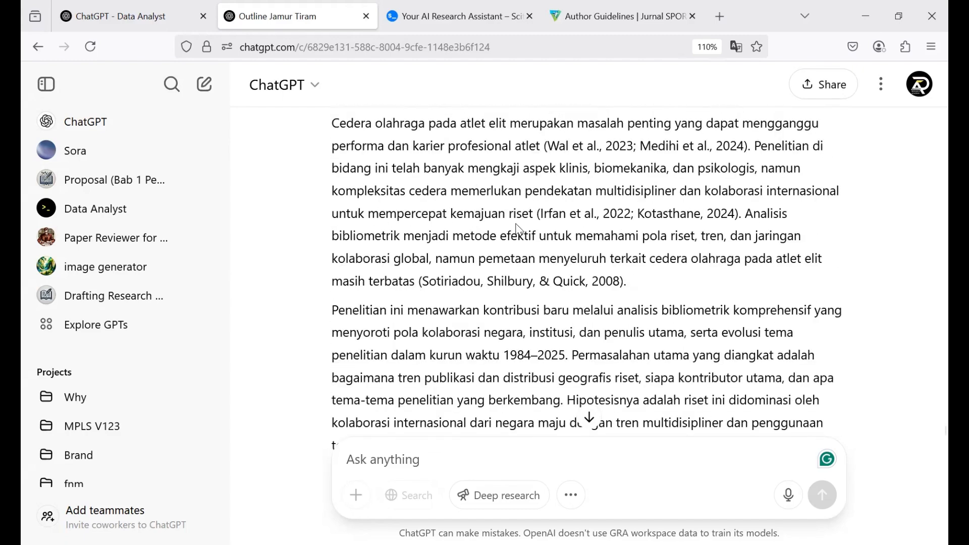
{"action": "scroll", "coordinate": [516, 223], "scroll_direction": "down", "scroll_amount": 3}
Step: Compare the citations in scite's oyster-mushroom answer with those in the chat's elite-athlete injury introduction
{"action": "left_click", "coordinate": [428, 17]}
{"action": "left_click", "coordinate": [327, 12]}
{"action": "left_click", "coordinate": [459, 16]}
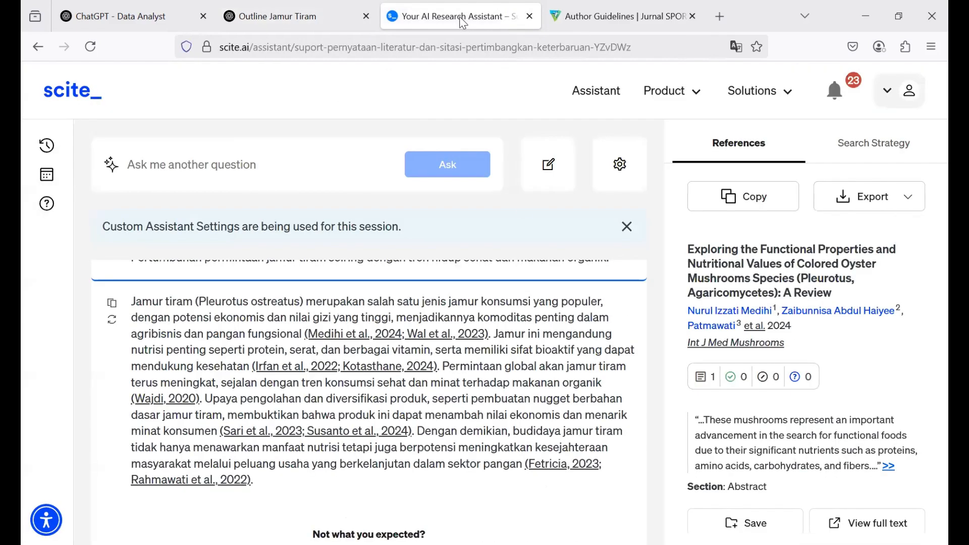
{"action": "left_click", "coordinate": [305, 11]}
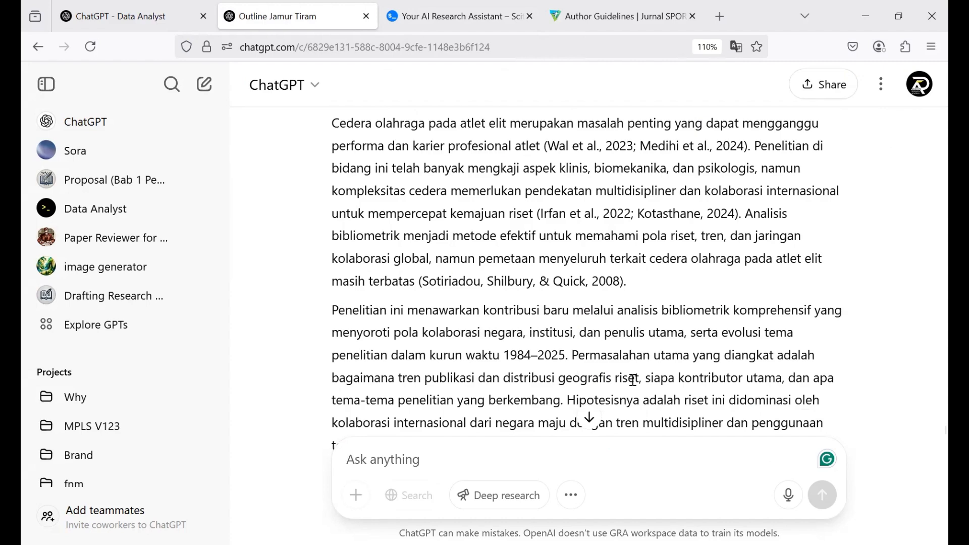
{"action": "key", "text": "ctrl"}
{"action": "key", "text": "ctrl"}
Step: Switch to scite, look at the Dashboards page with its option for creating a new dashboard, and return to the Assistant
{"action": "left_click", "coordinate": [438, 11]}
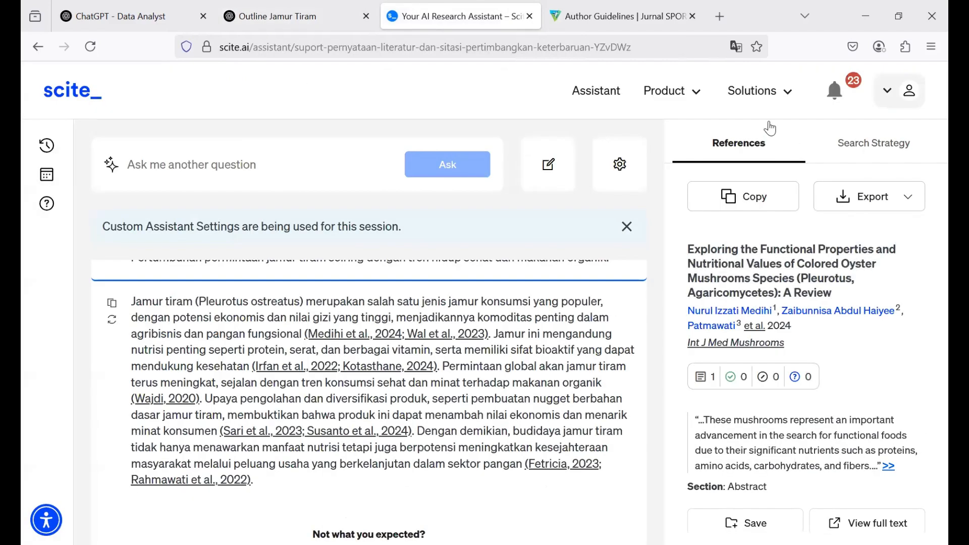
{"action": "left_click", "coordinate": [691, 102]}
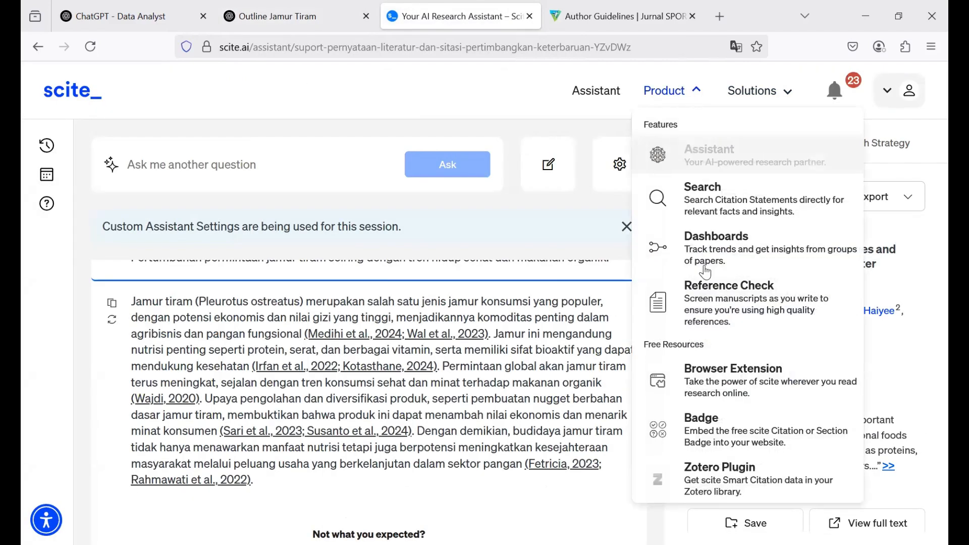
{"action": "left_click", "coordinate": [720, 268]}
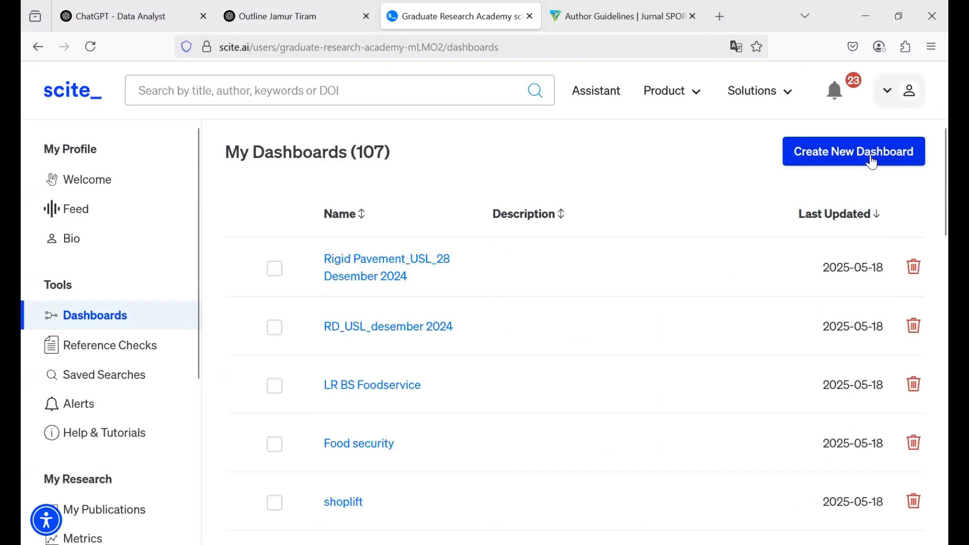
{"action": "mouse_move", "coordinate": [864, 159]}
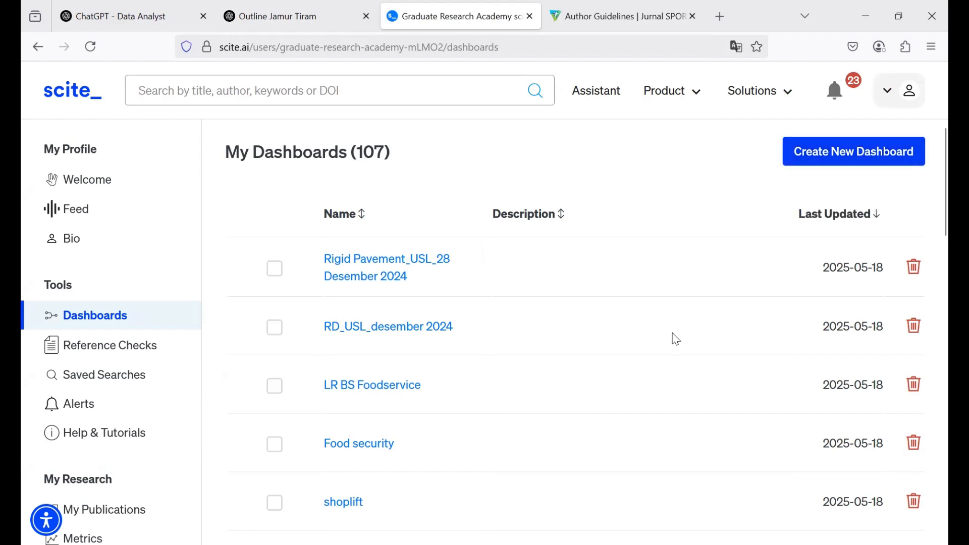
{"action": "left_click", "coordinate": [589, 101]}
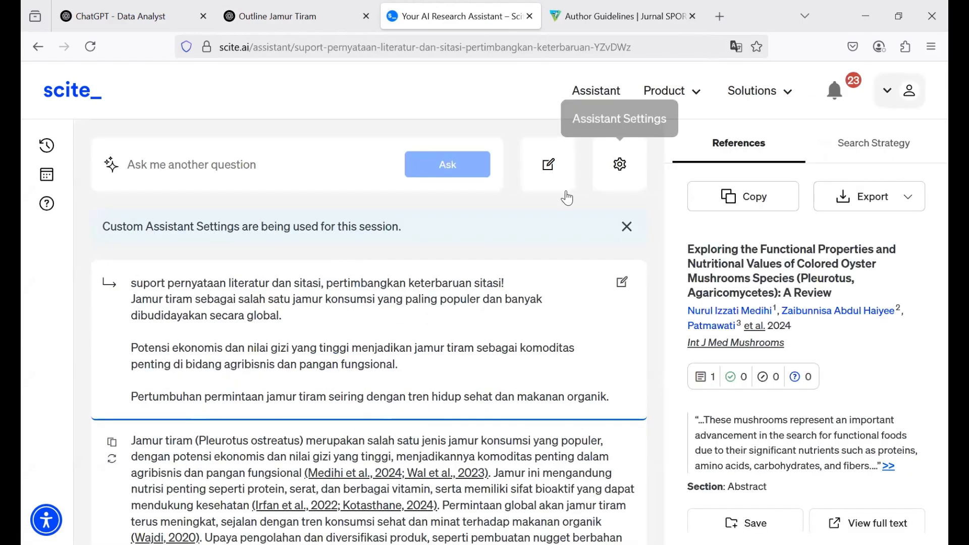
Step: Open scite's Assistant Settings and expand the Journals filter
{"action": "left_click", "coordinate": [625, 174]}
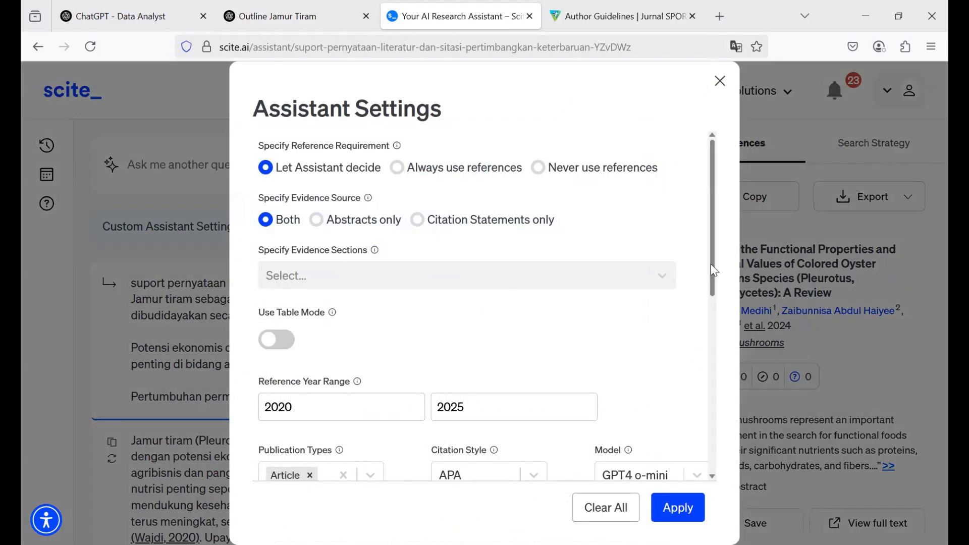
{"action": "left_click_drag", "start_coordinate": [714, 271], "coordinate": [731, 460]}
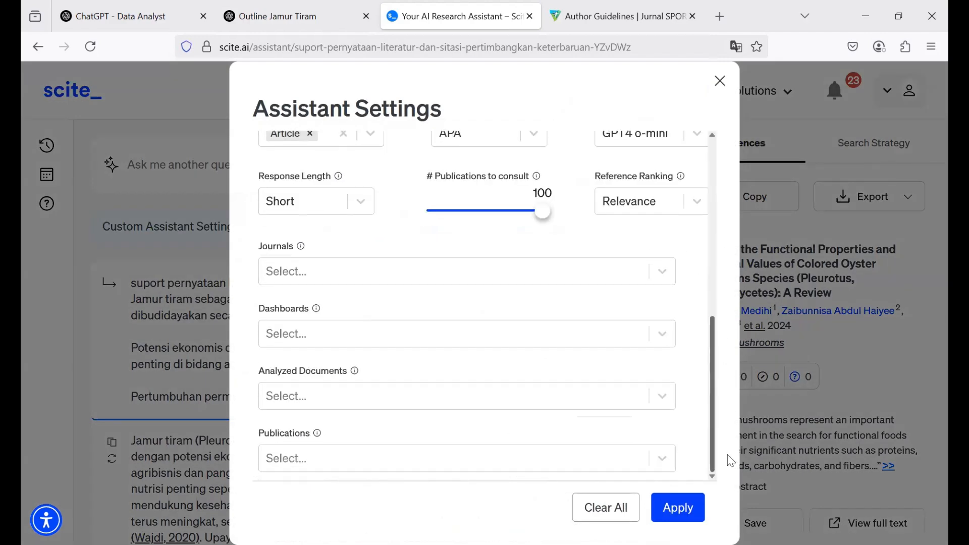
{"action": "left_click", "coordinate": [283, 272]}
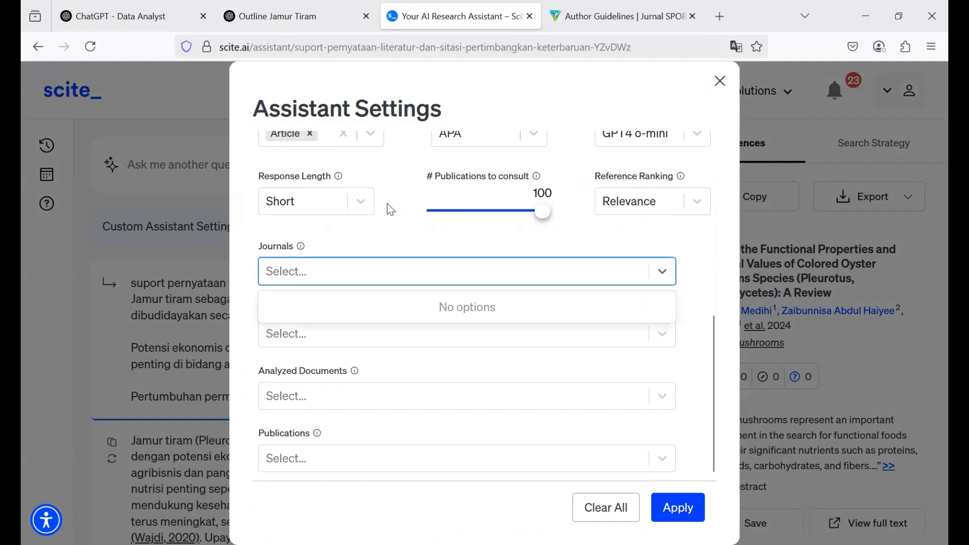
Step: Open the journal's home page from the Author Guidelines page and select the name "Jurnal SPORTIF : Jurnal Penelitian Pembelajaran" in the APOPI collaboration heading
{"action": "left_click", "coordinate": [651, 15]}
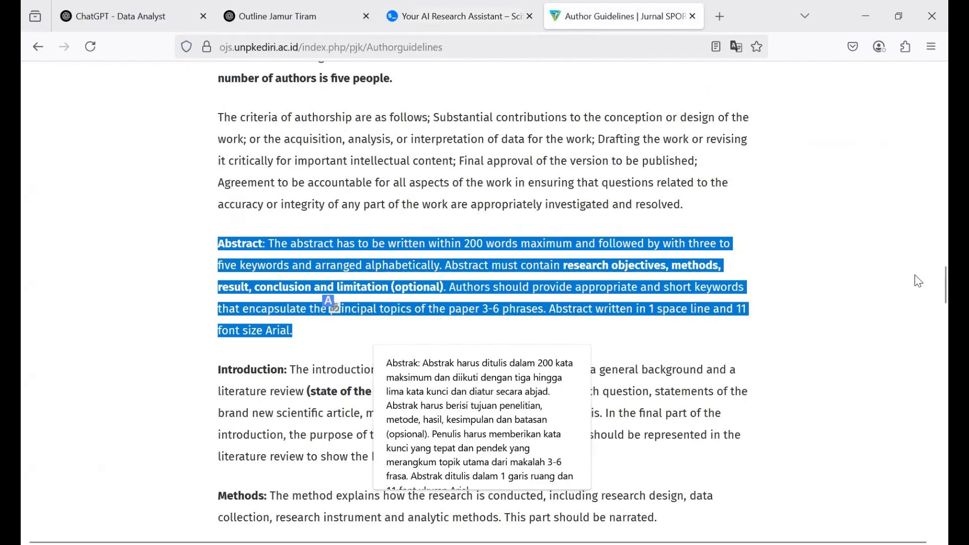
{"action": "left_click_drag", "start_coordinate": [945, 280], "coordinate": [945, 67]}
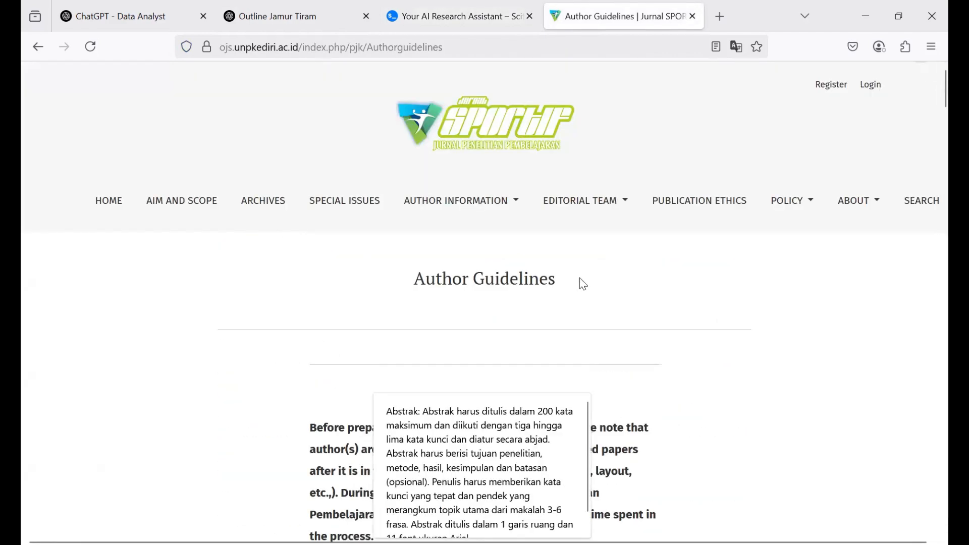
{"action": "left_click", "coordinate": [107, 204]}
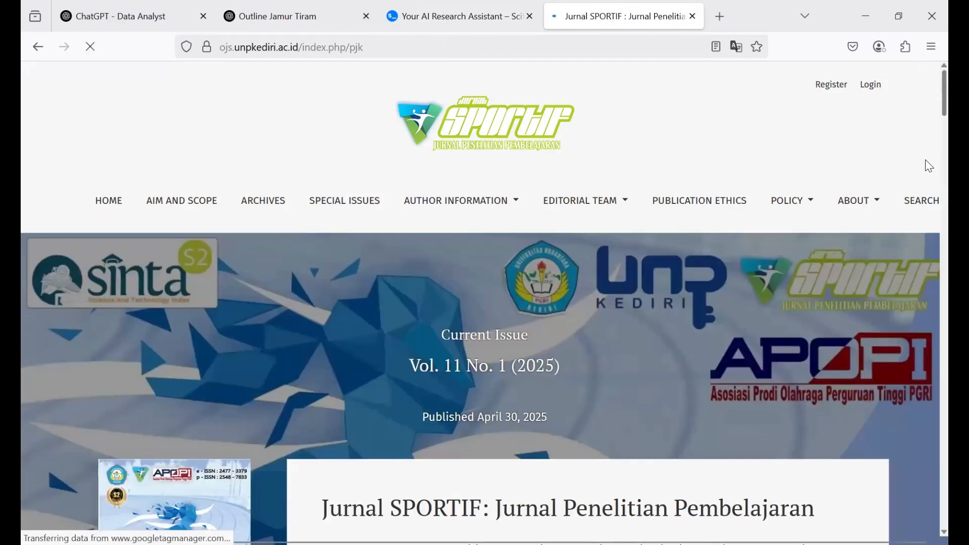
{"action": "scroll", "coordinate": [929, 151], "scroll_direction": "down", "scroll_amount": 15}
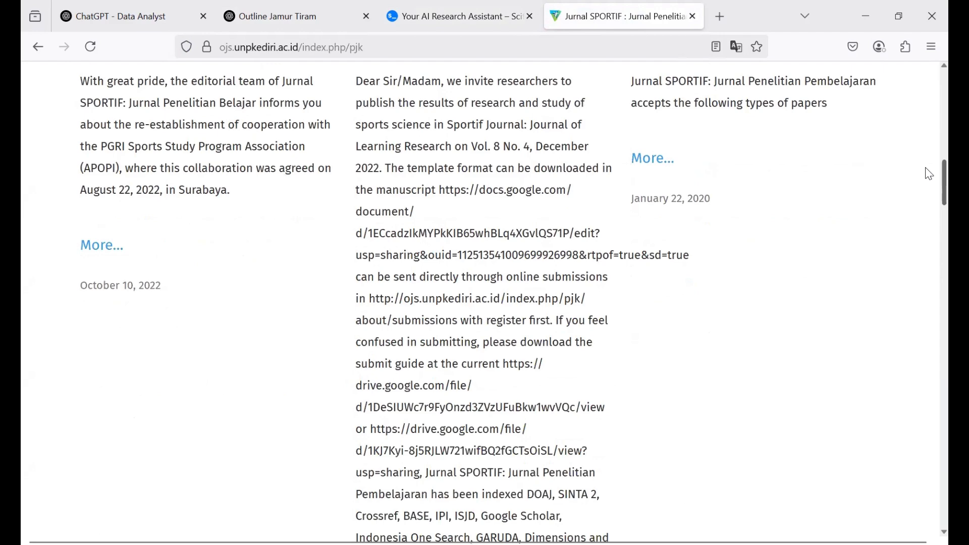
{"action": "scroll", "coordinate": [929, 174], "scroll_direction": "up", "scroll_amount": 5}
{"action": "left_click_drag", "start_coordinate": [80, 246], "coordinate": [163, 271]}
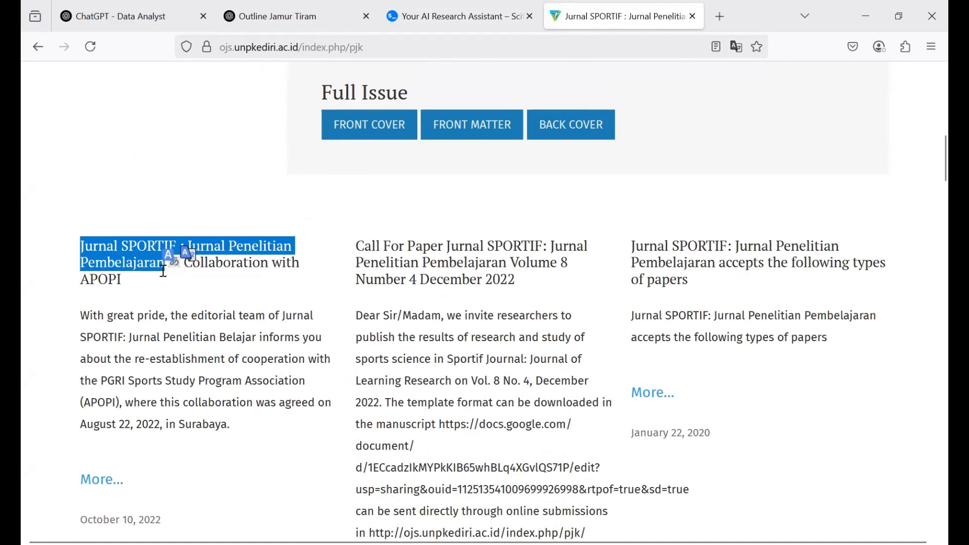
Step: Return to scite's Assistant Settings and try to paste the journal name into the Journals filter
{"action": "left_click", "coordinate": [271, 4]}
{"action": "left_click", "coordinate": [457, 12]}
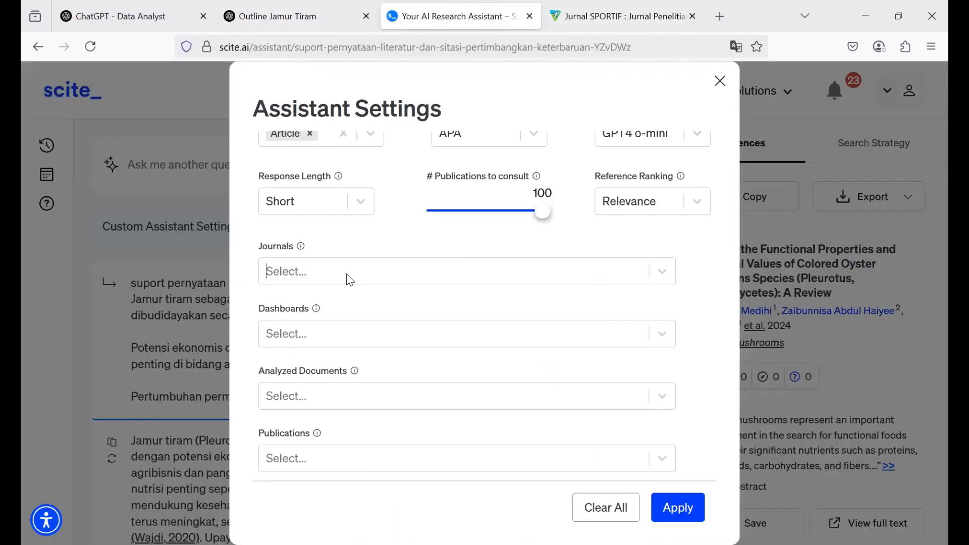
{"action": "key", "text": "ctrl+w"}
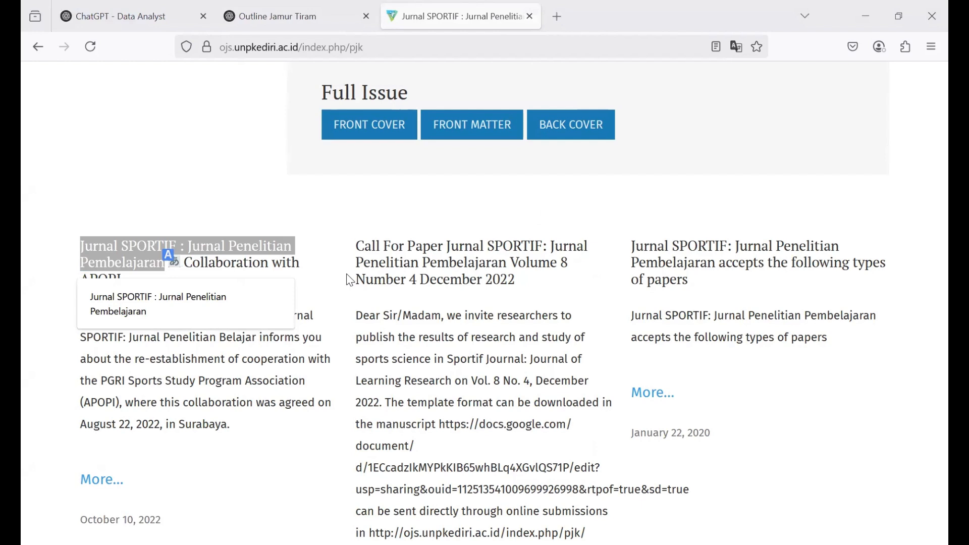